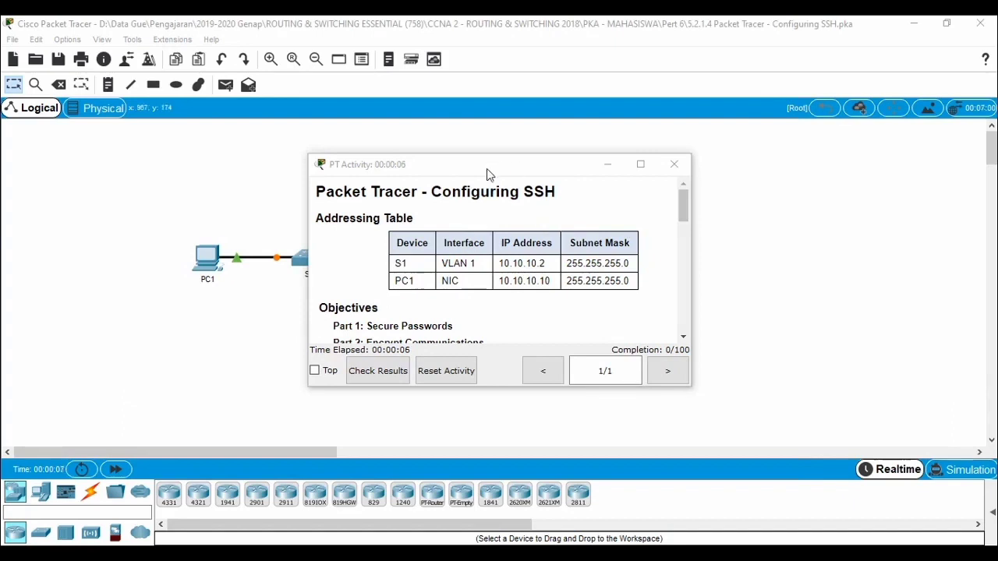
# Step: Move the activity instructions window clear of the topology and enlarge it to show the Part 1 tasks
pyautogui.moveTo(490, 173); pyautogui.dragTo(685, 169)
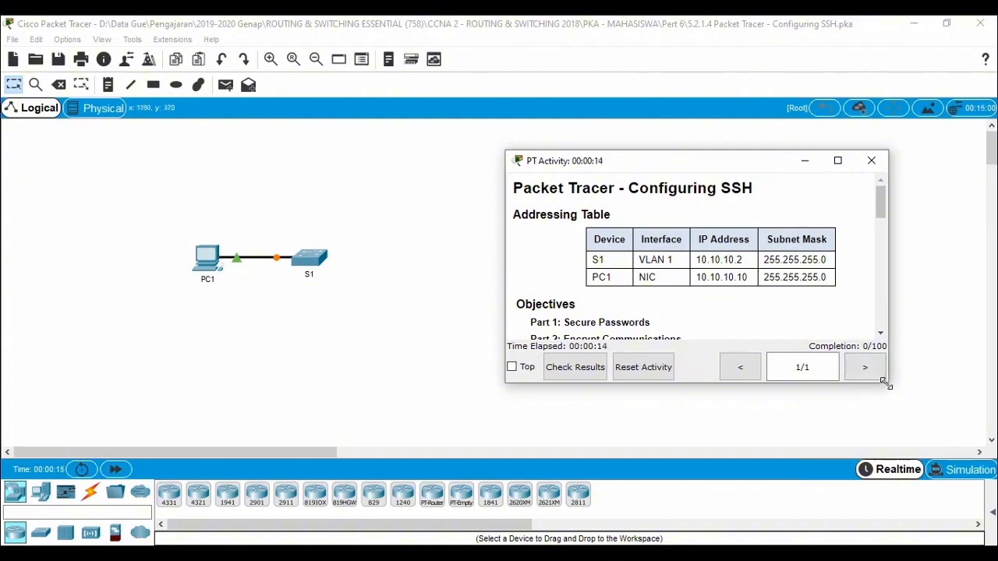
pyautogui.moveTo(885, 382); pyautogui.dragTo(928, 459)
pyautogui.moveTo(639, 167); pyautogui.dragTo(628, 52)
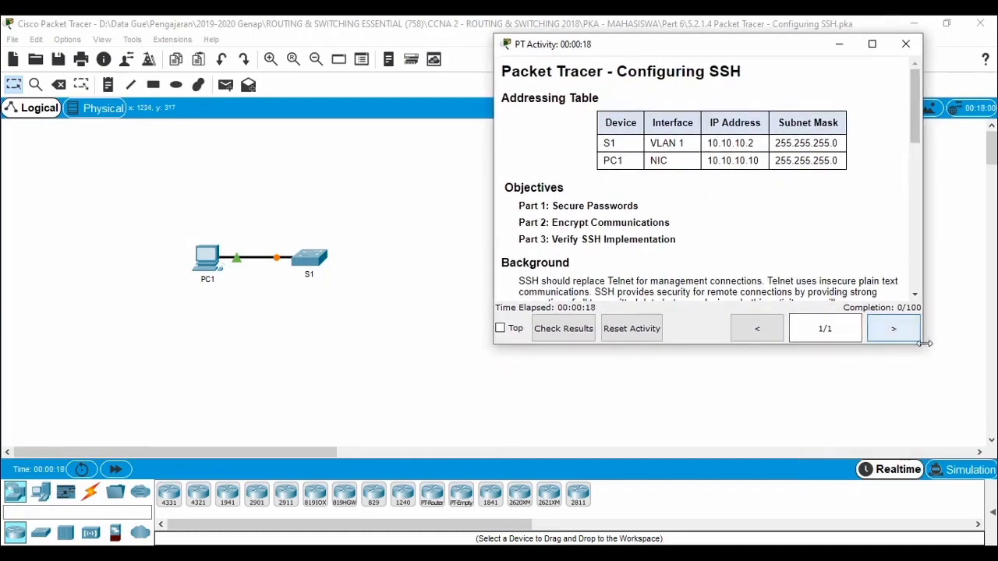
pyautogui.moveTo(922, 346); pyautogui.dragTo(971, 461)
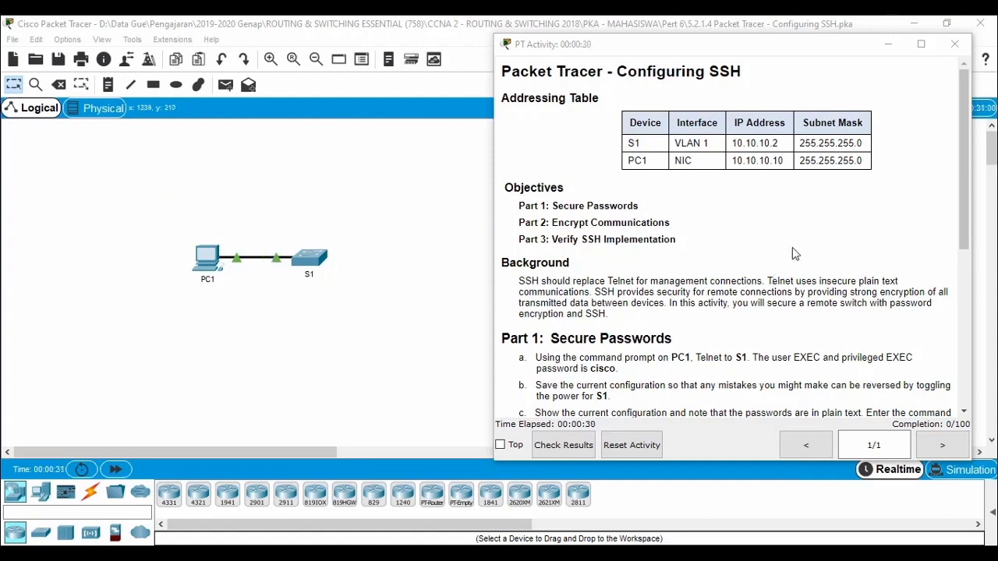
pyautogui.scroll(-1, 718, 282)
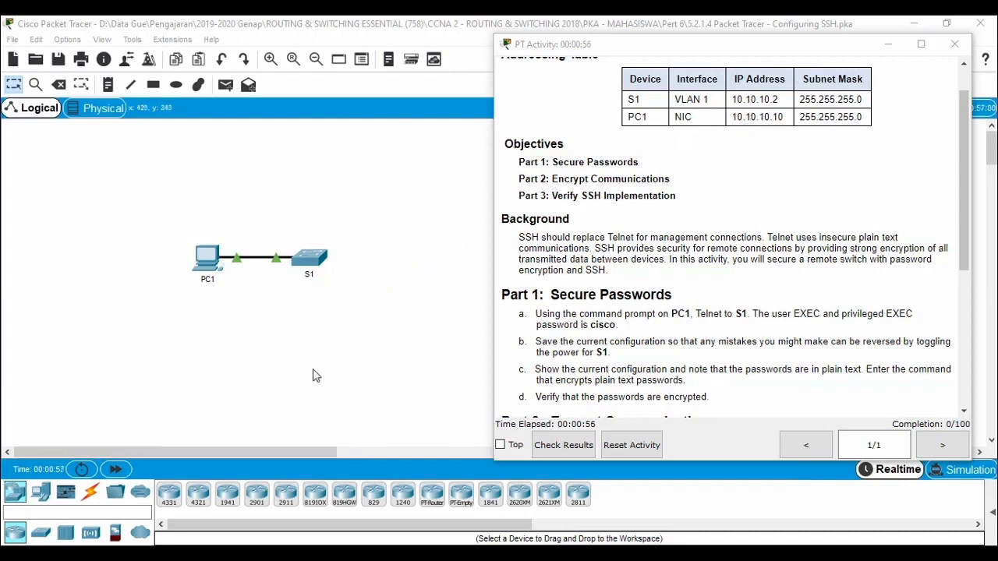
# Step: Open the Command Prompt on PC1 and place its window beside the activity instructions
pyautogui.click(204, 258)
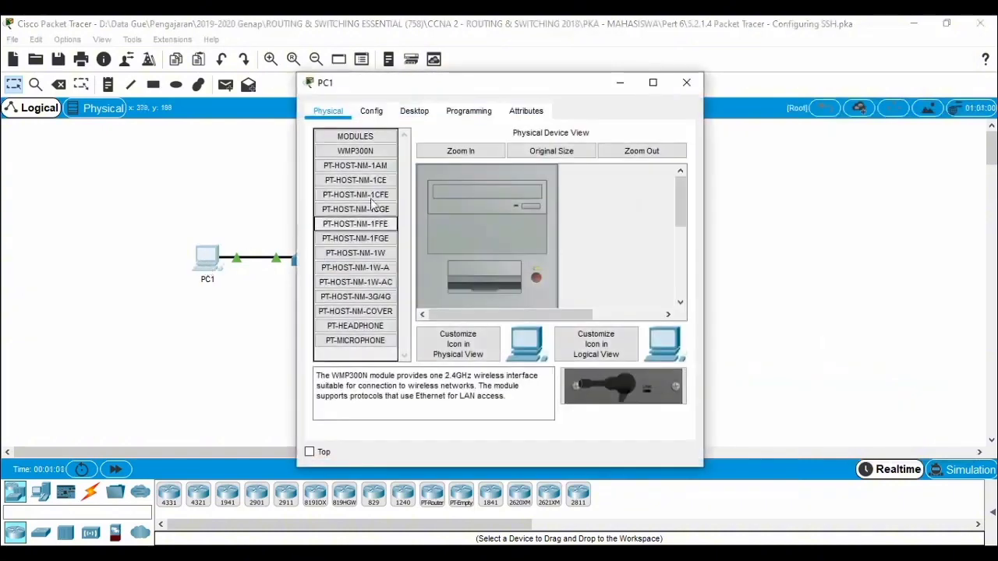
pyautogui.click(414, 111)
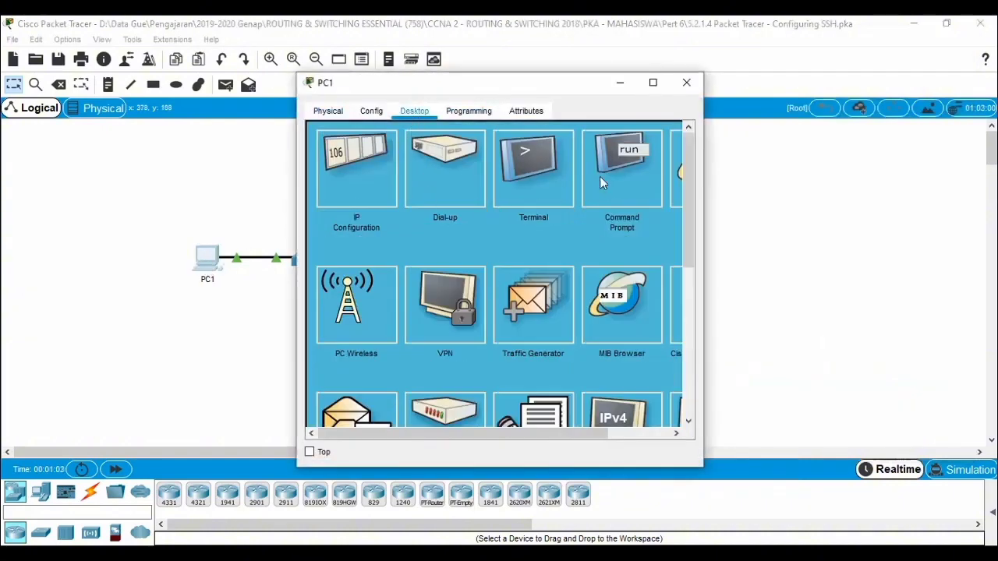
pyautogui.click(628, 173)
pyautogui.moveTo(492, 84); pyautogui.dragTo(230, 41)
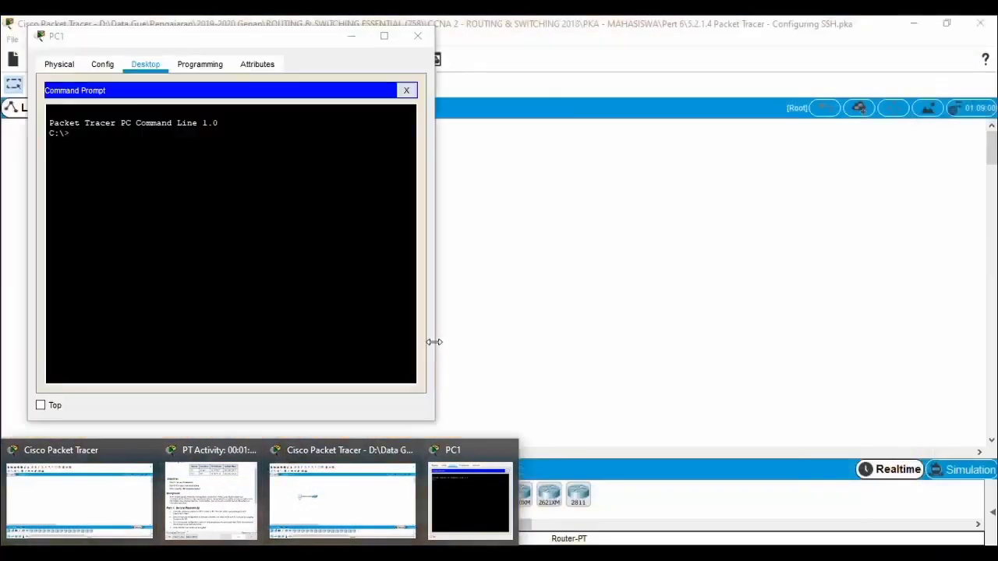
pyautogui.click(201, 506)
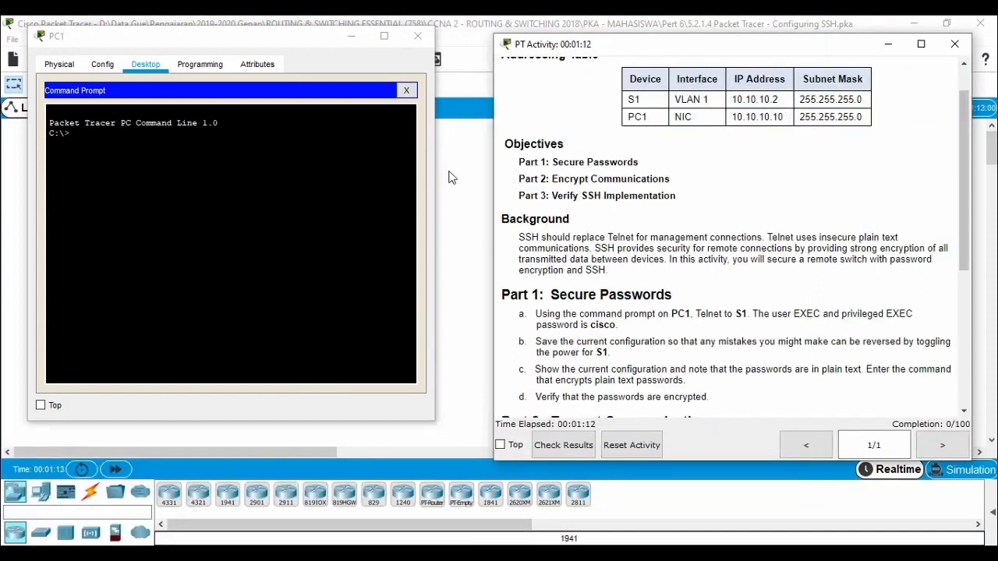
pyautogui.click(234, 181)
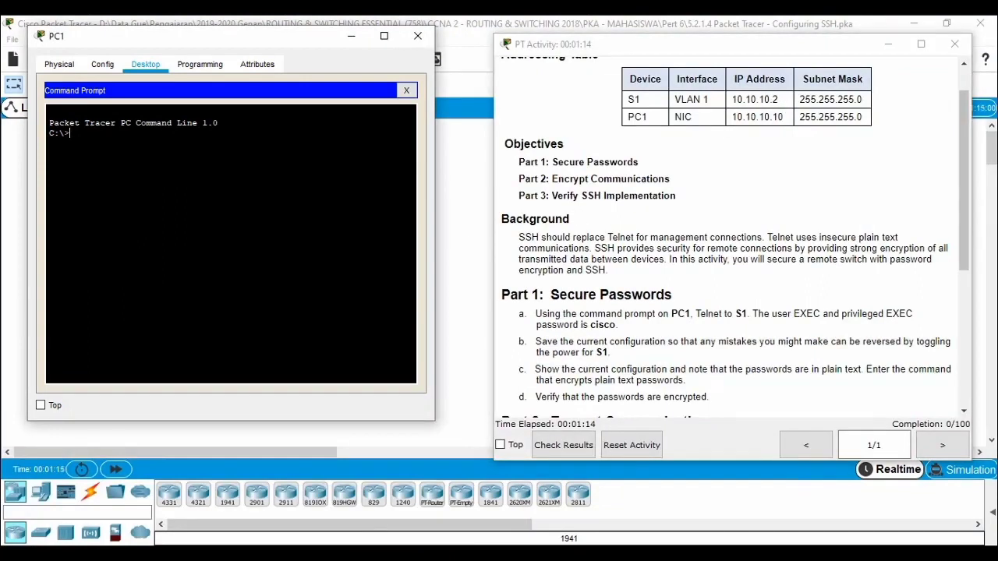
# Step: Test connectivity from PC1 to S1 by pinging 10.10.10.2, and close the PC1 window
pyautogui.write('ping 10.10.10.2')
pyautogui.press('Return')
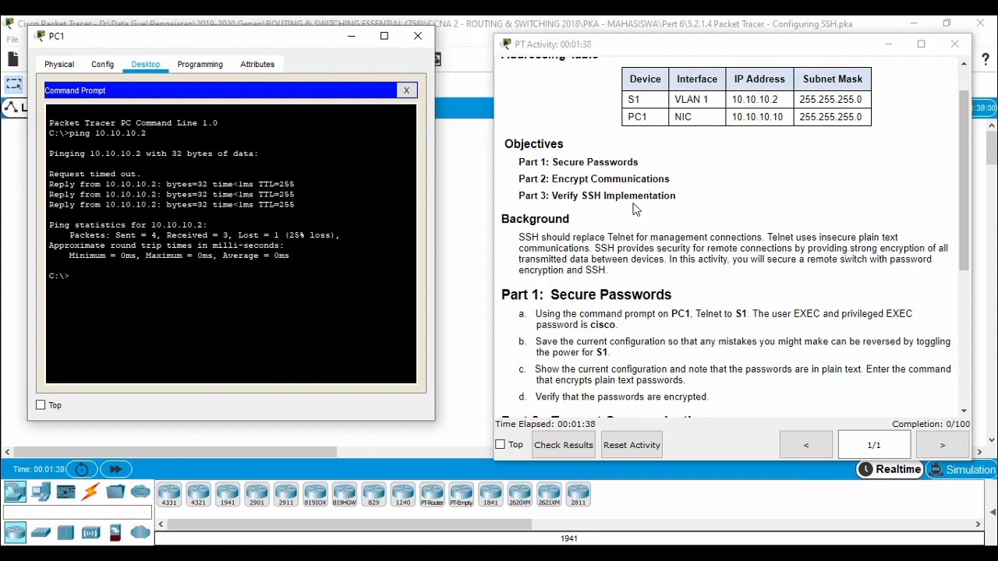
pyautogui.click(421, 45)
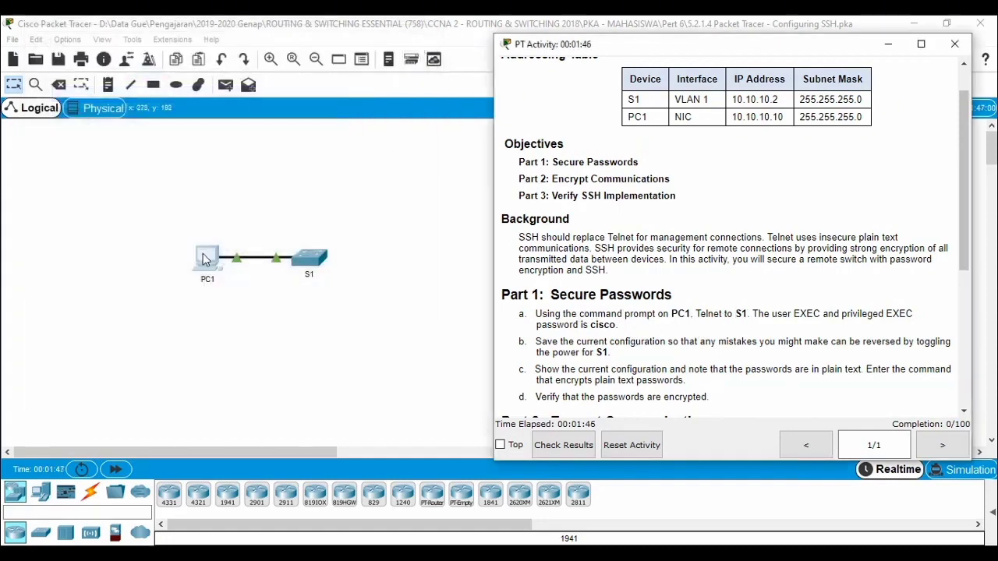
# Step: Open PC1's Telnet / SSH Client with connection type Telnet and place it beside the activity instructions
pyautogui.click(211, 269)
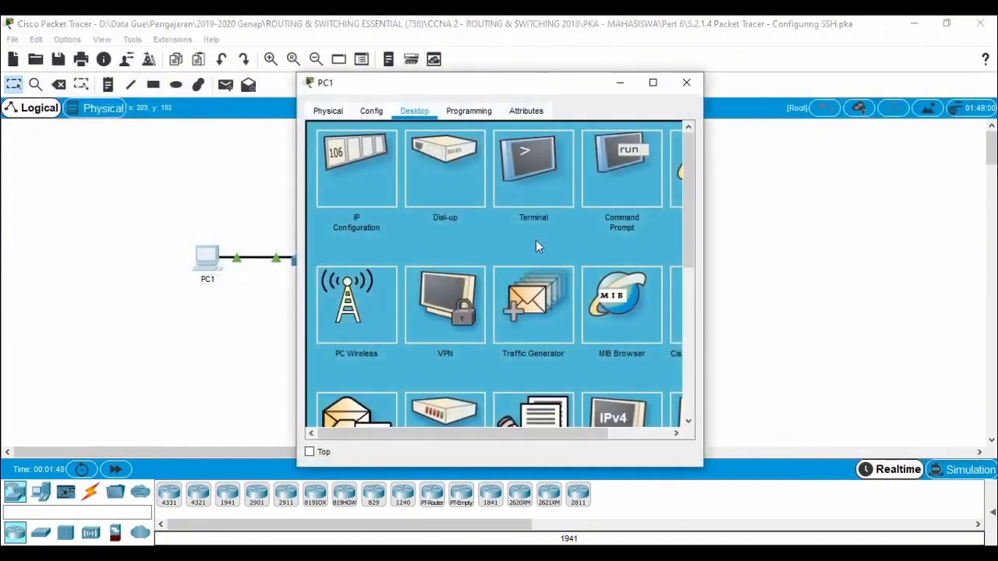
pyautogui.scroll(-5, 535, 247)
pyautogui.click(618, 359)
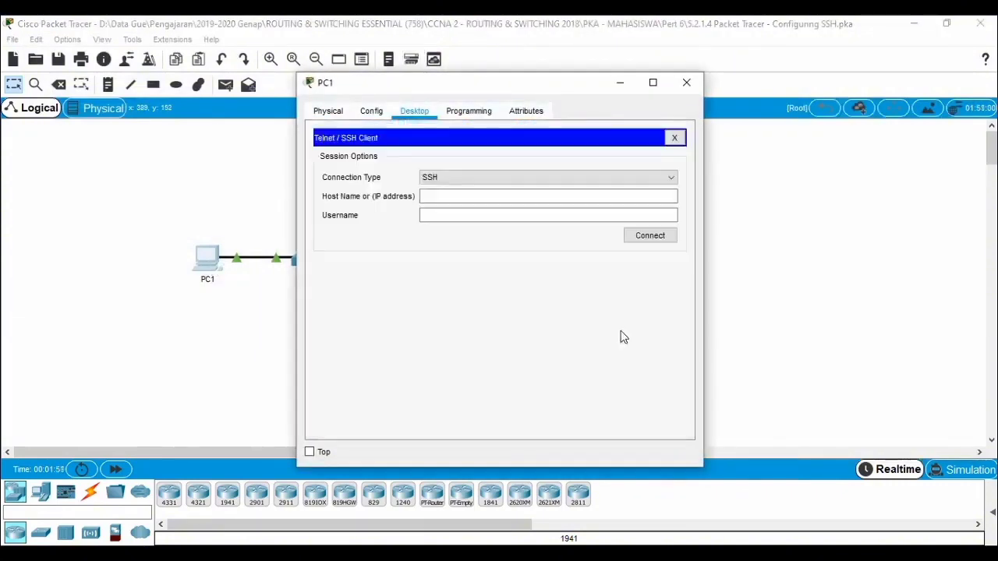
pyautogui.click(457, 177)
pyautogui.click(455, 200)
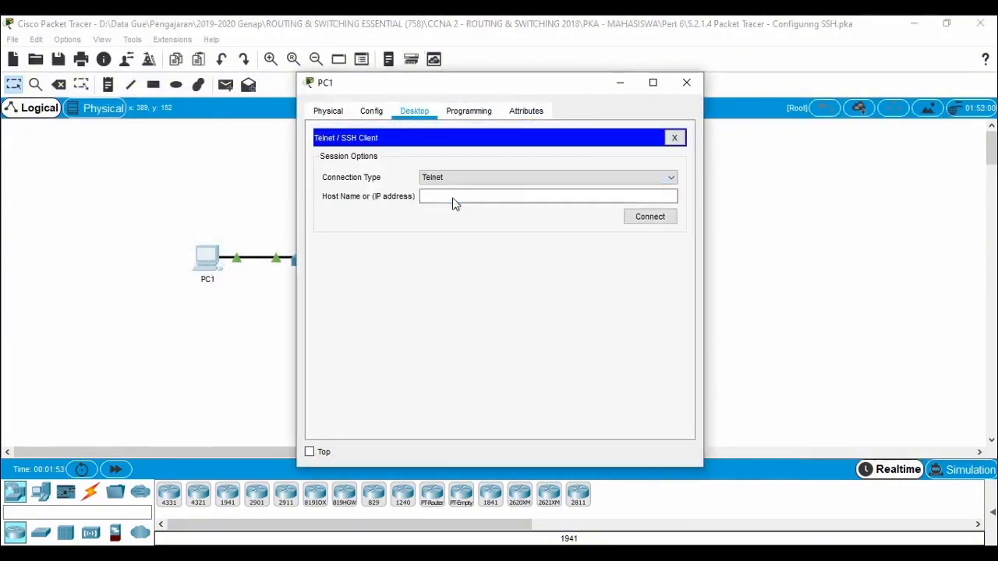
pyautogui.moveTo(442, 84); pyautogui.dragTo(179, 36)
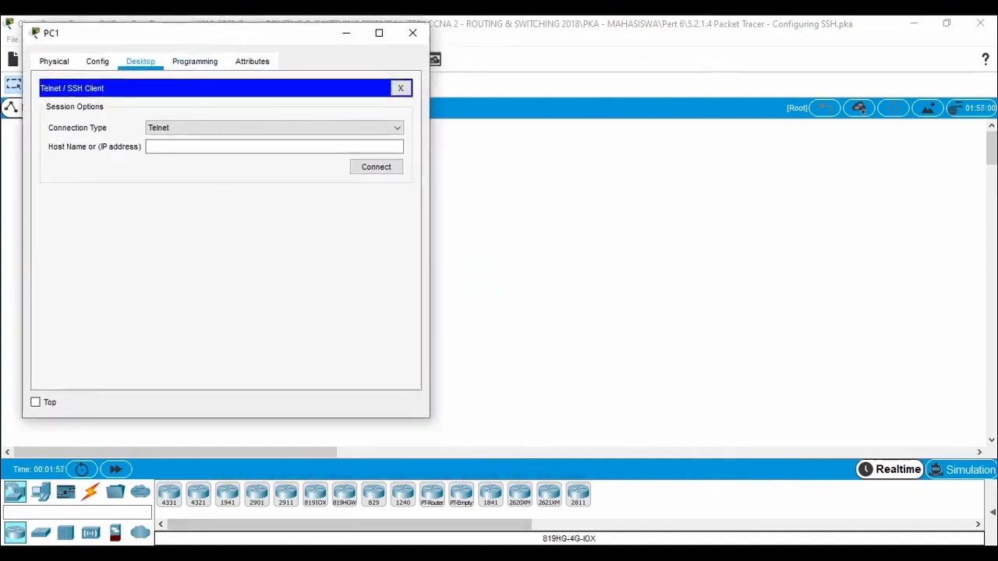
pyautogui.click(226, 518)
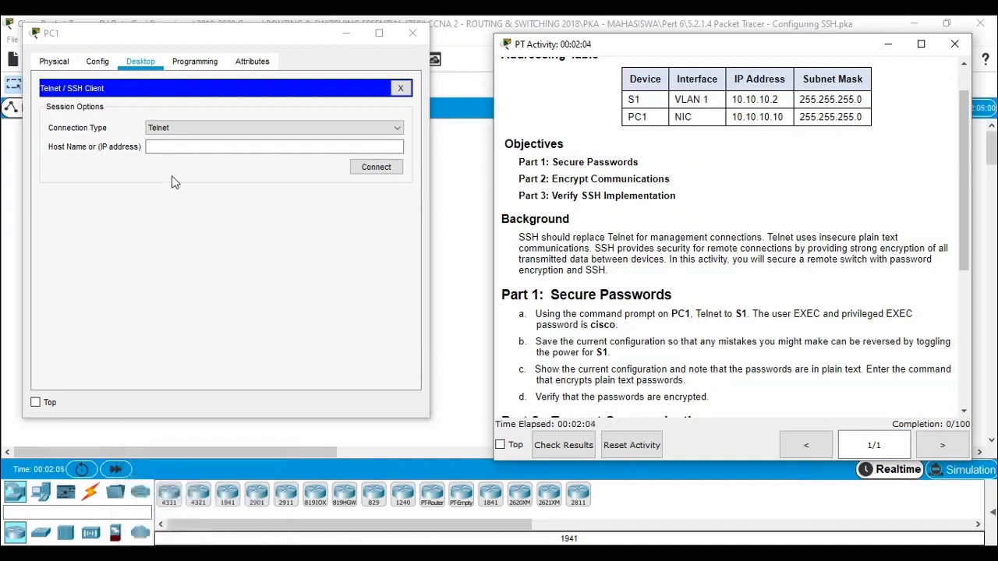
# Step: Connect to S1 over Telnet using the host address 10.10.10.2
pyautogui.click(191, 147)
pyautogui.write('10')
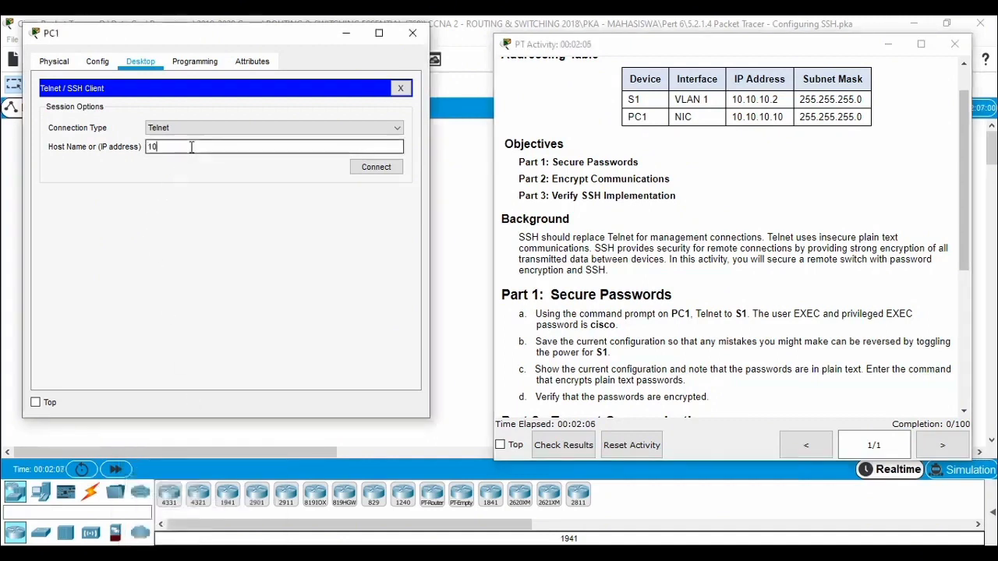
pyautogui.write('.10.10.2')
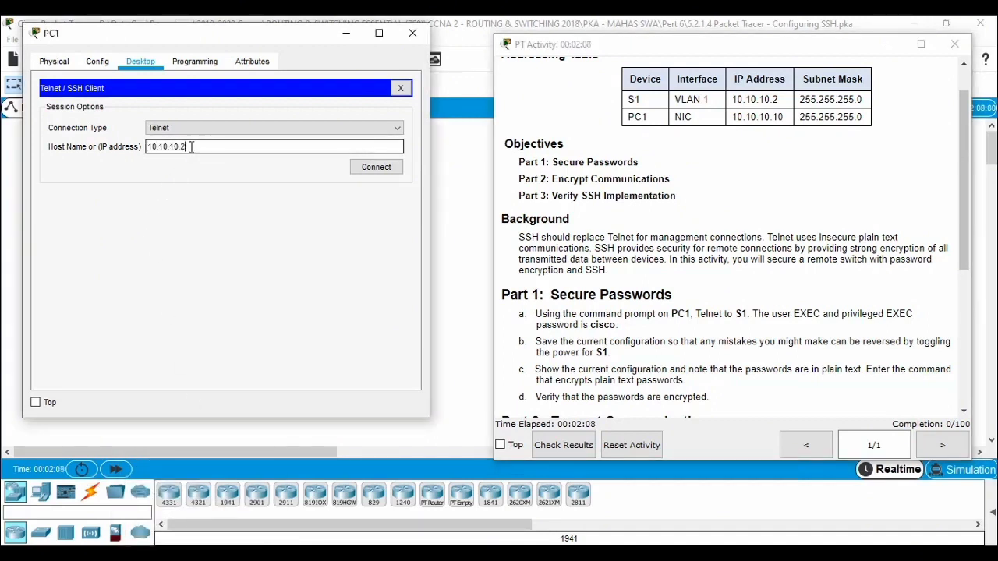
pyautogui.click(376, 168)
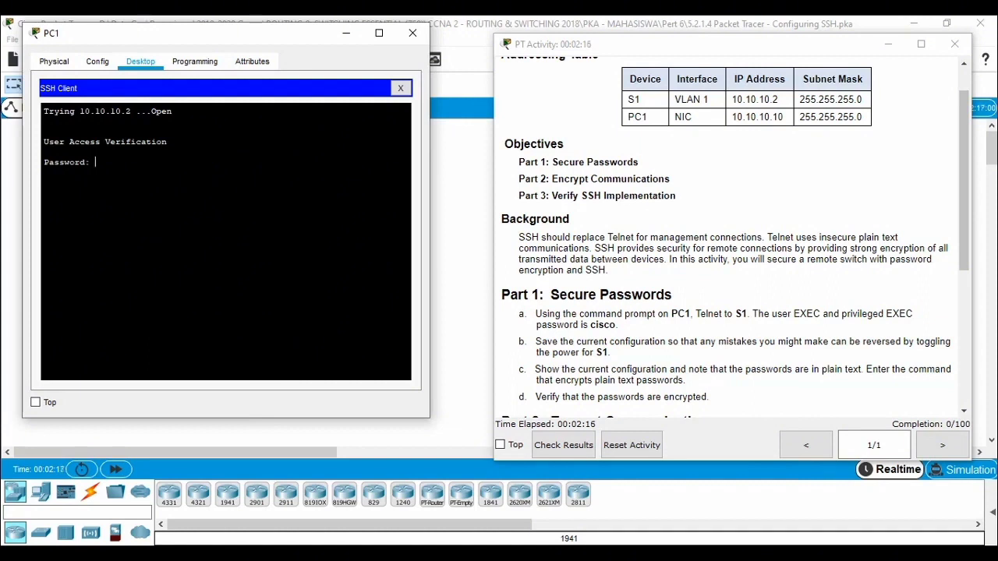
# Step: Log in to S1 with the user EXEC password and enter privileged EXEC mode with the enable password
pyautogui.press('Return')
pyautogui.write('en')
pyautogui.press('Return')
pyautogui.press('Return')
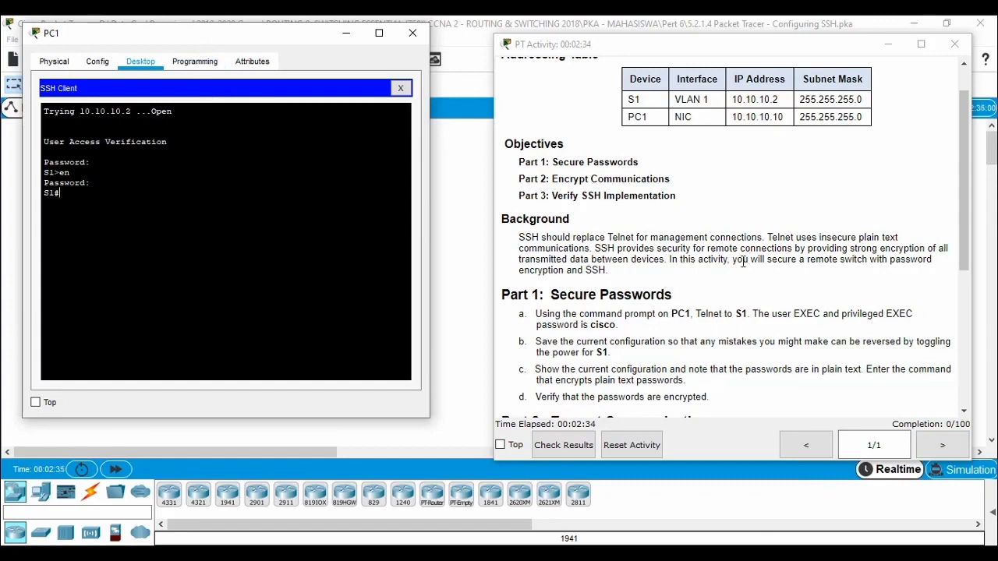
# Step: Enter global configuration mode on S1 and encrypt plain text passwords with service password-encryption
pyautogui.scroll(-1, 741, 261)
pyautogui.scroll(-1, 741, 262)
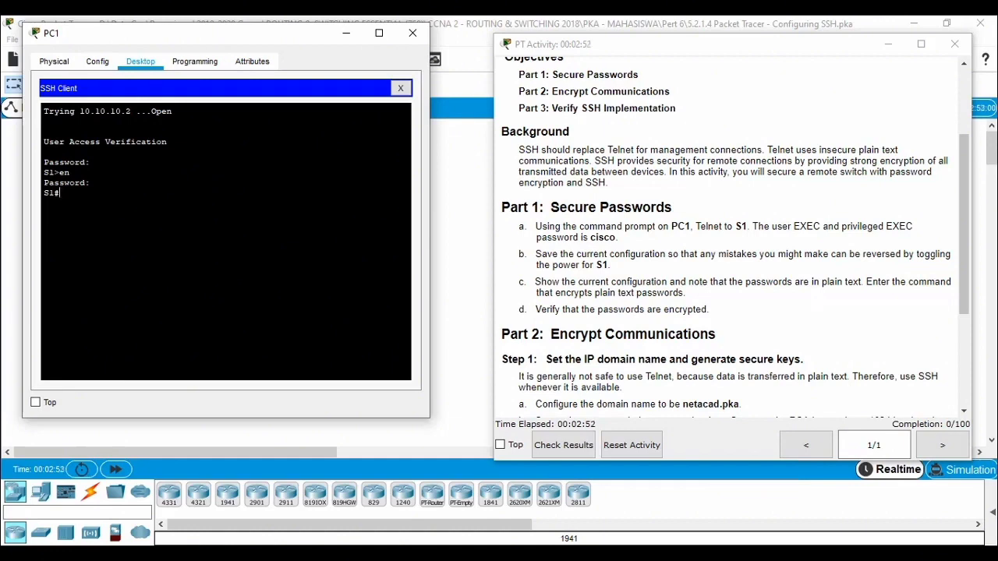
pyautogui.write('f t')
pyautogui.press('Return')
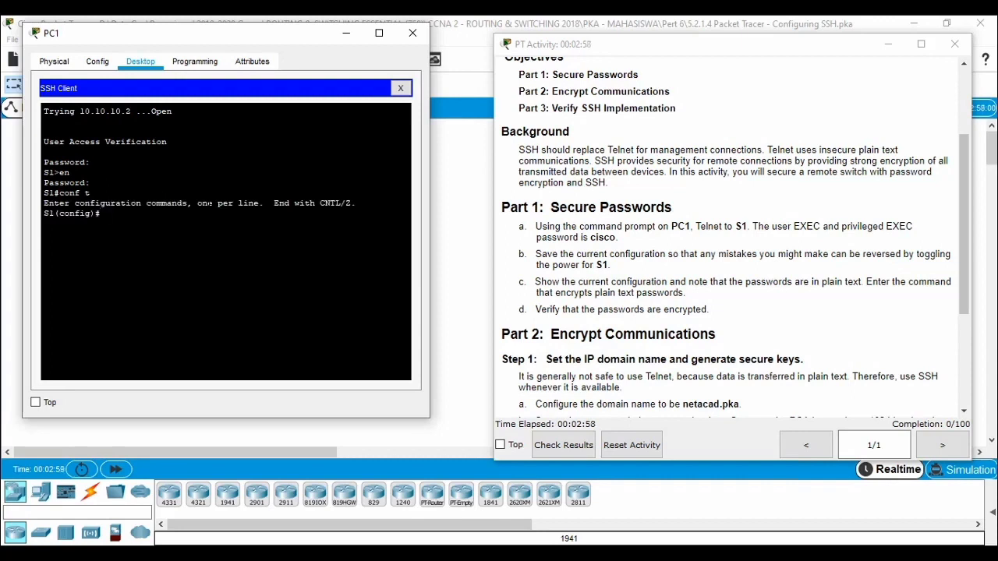
pyautogui.write('serv')
pyautogui.press('Tab')
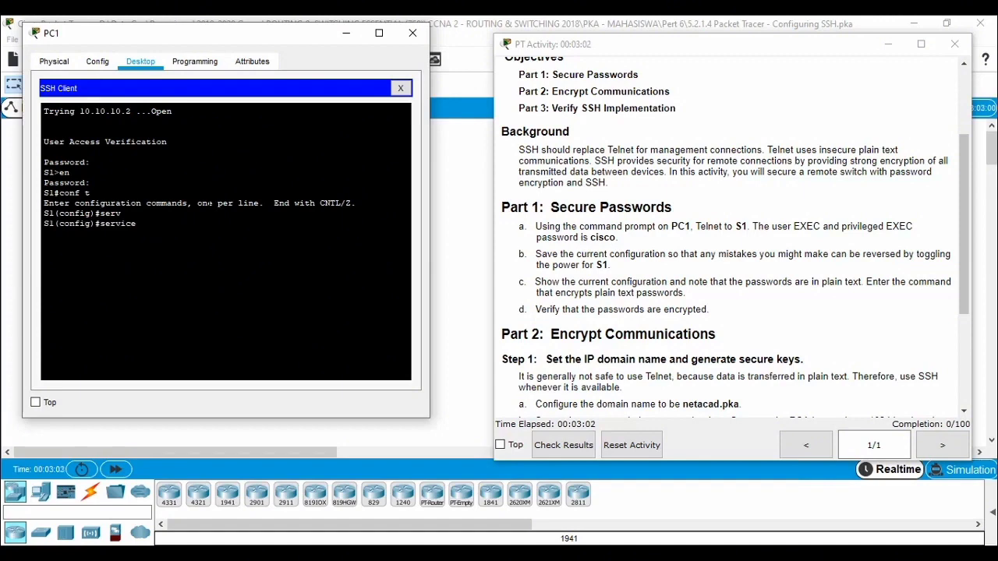
pyautogui.write('pas')
pyautogui.press('Tab')
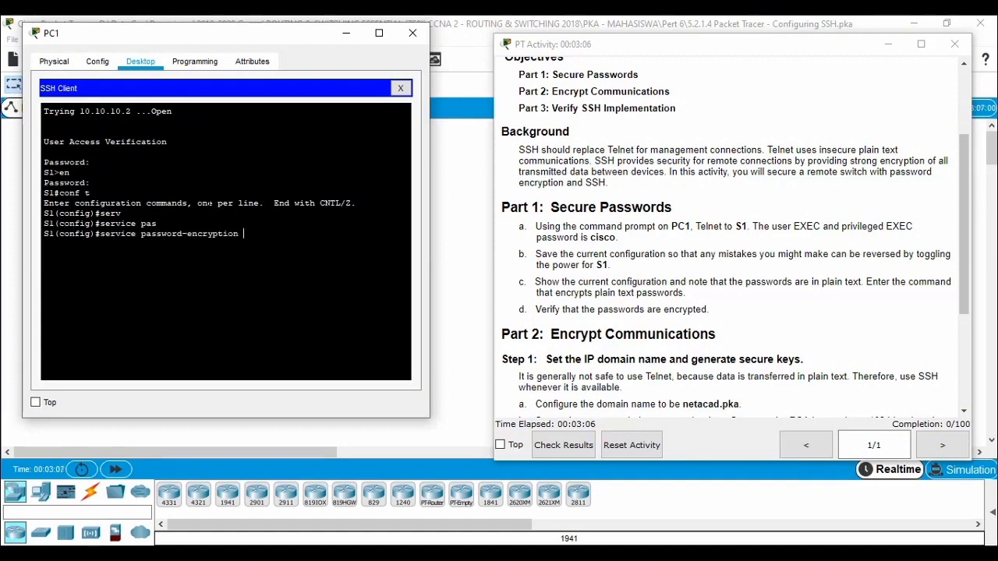
pyautogui.press('Return')
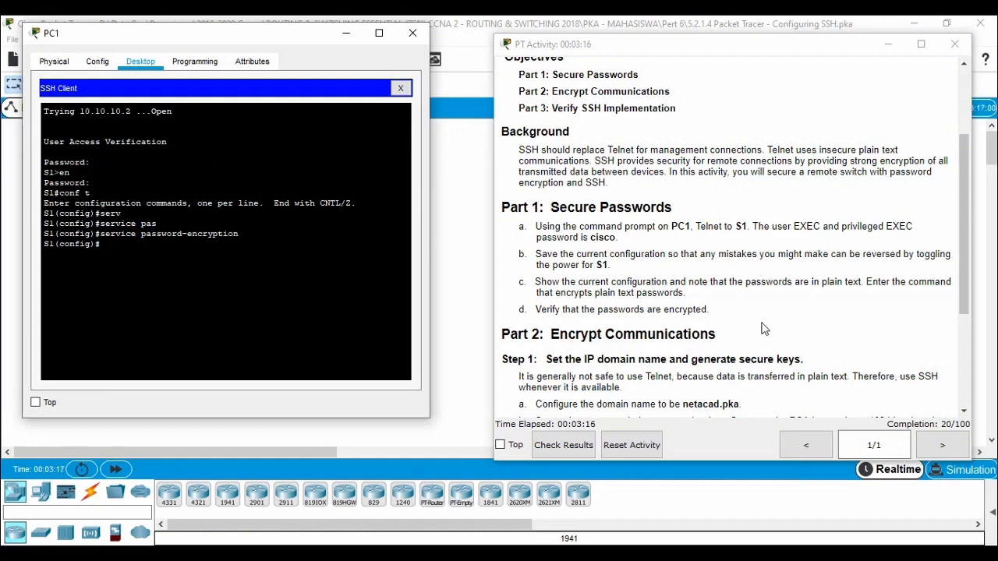
# Step: Set the IP domain name on S1 to netacad.pka, as required in Part 2 of the instructions
pyautogui.scroll(-1, 766, 320)
pyautogui.scroll(-1, 767, 319)
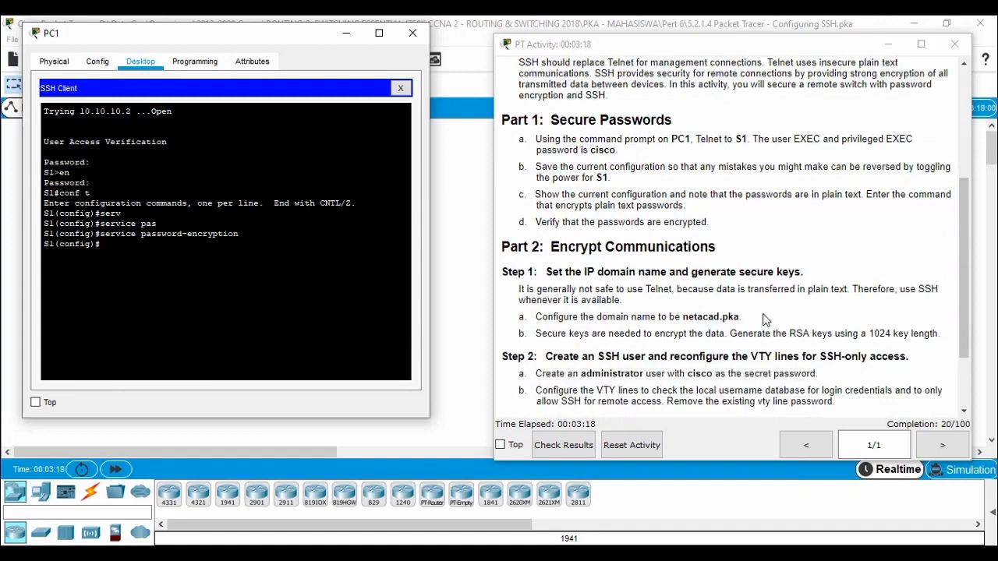
pyautogui.scroll(-1, 766, 319)
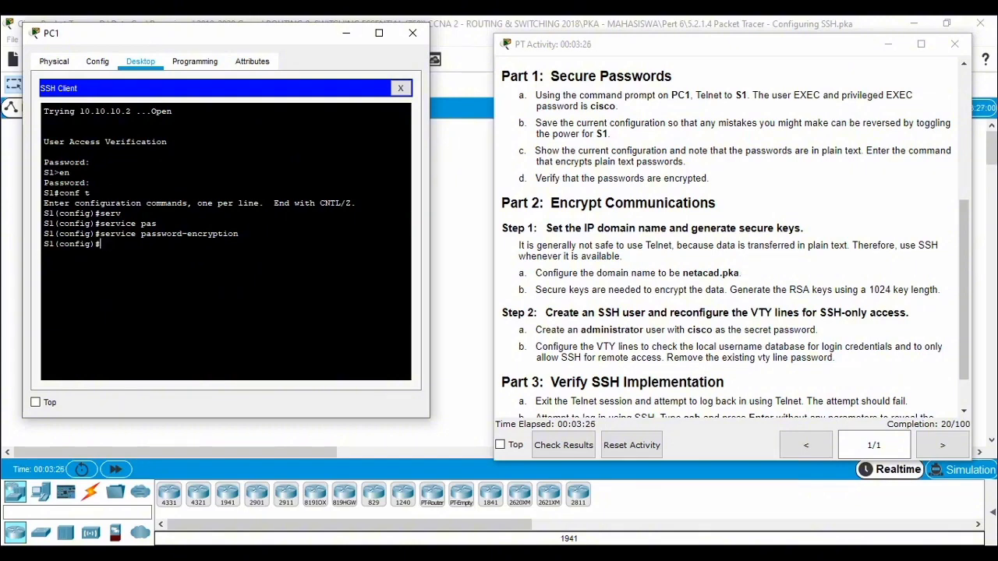
pyautogui.write('ip doma')
pyautogui.press('Tab')
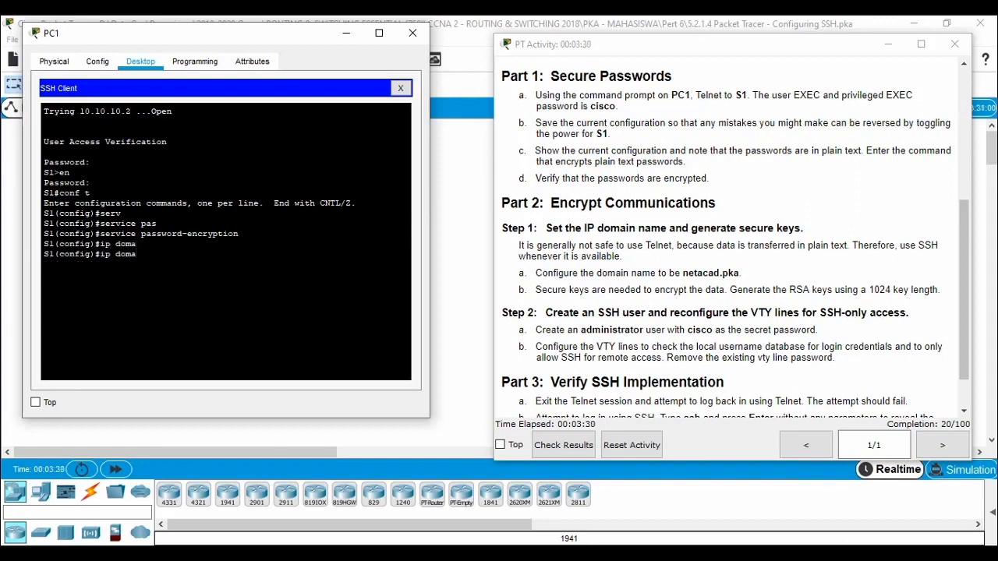
pyautogui.write('in')
pyautogui.press('Tab')
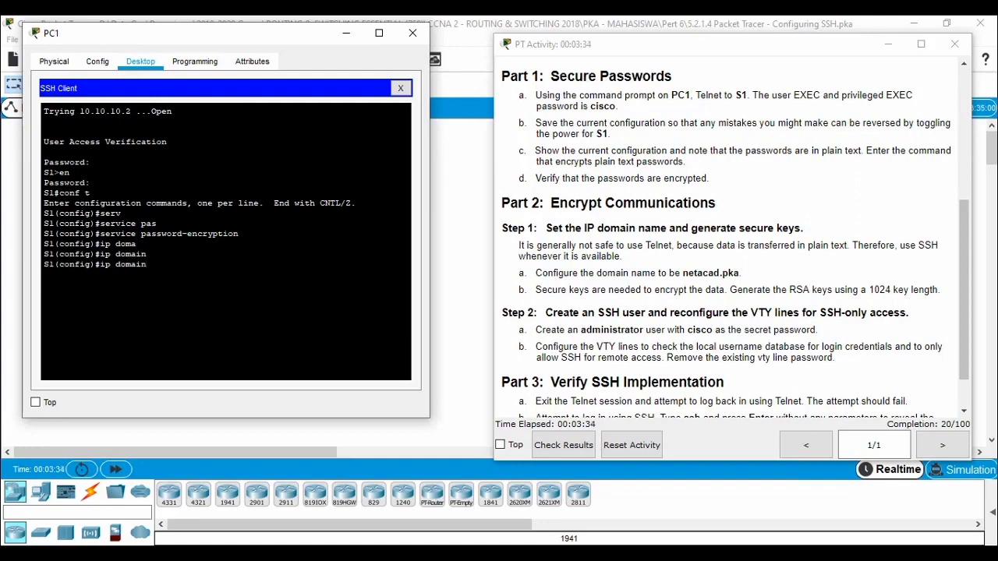
pyautogui.write('?-')
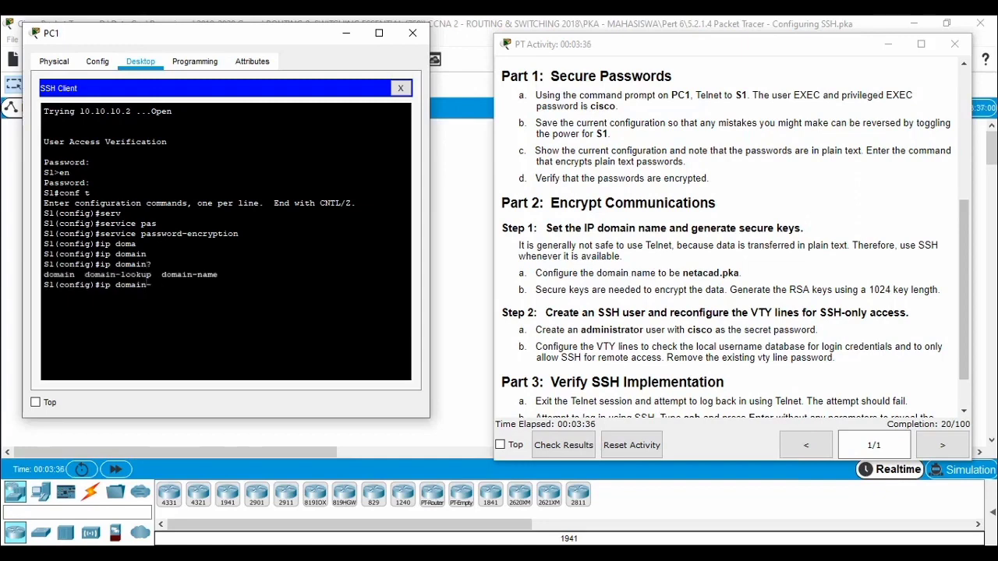
pyautogui.write('name')
pyautogui.press('Tab')
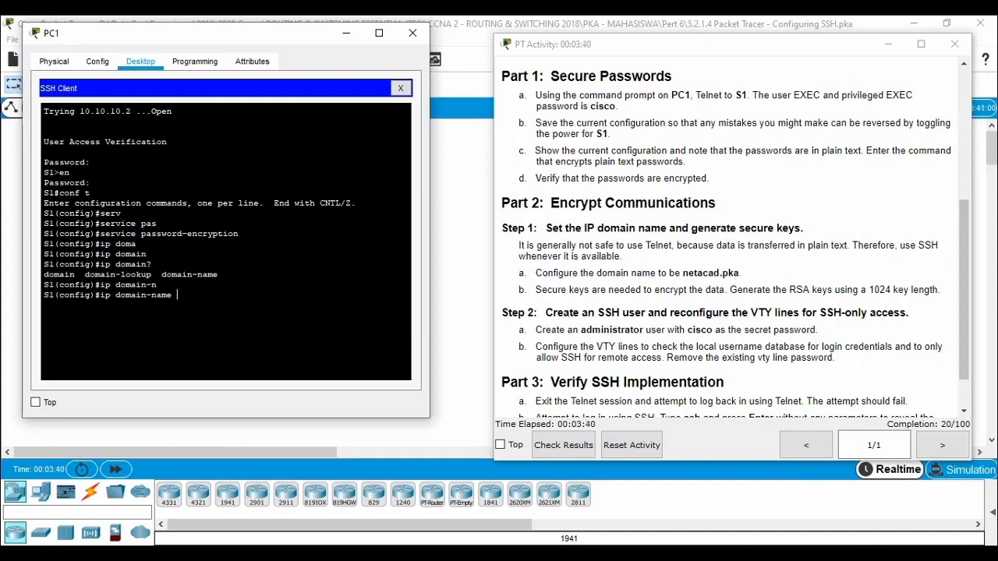
pyautogui.write('netacad.pka')
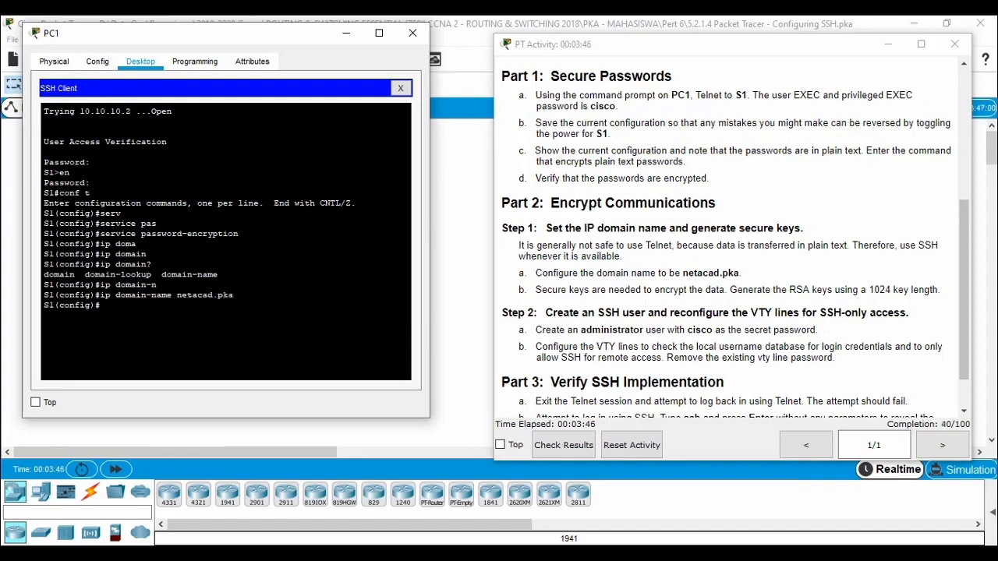
pyautogui.press('Return')
# Step: Generate the RSA keys on S1 with crypto key generate rsa, using a 1024-bit modulus
pyautogui.write('cry')
pyautogui.press('Tab')
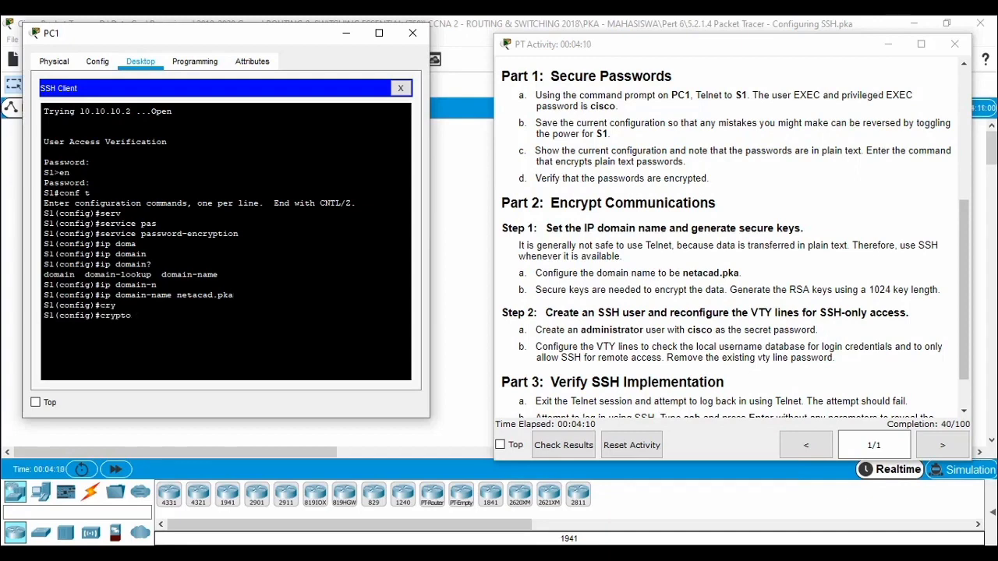
pyautogui.write('key ge')
pyautogui.press('Tab')
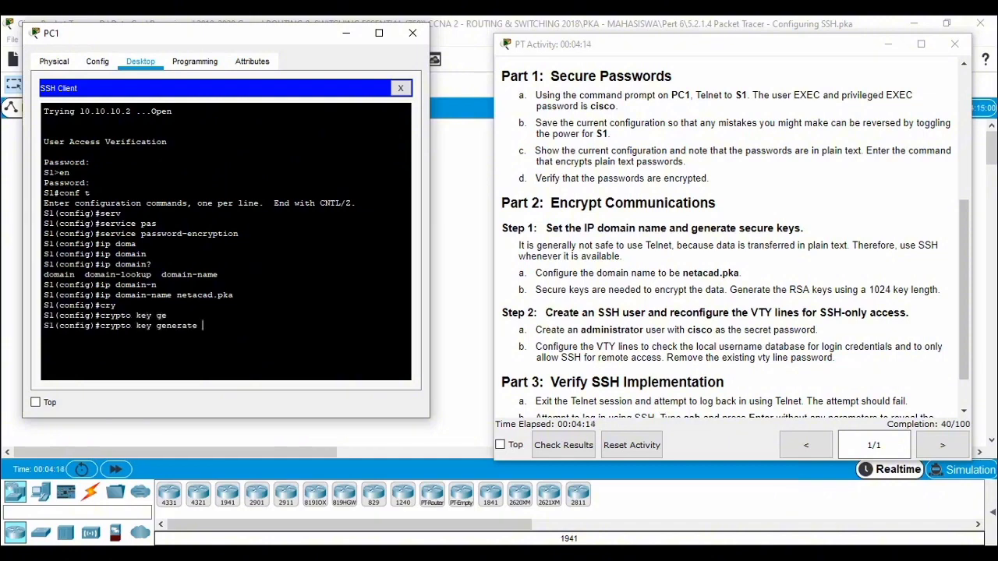
pyautogui.write('rsa')
pyautogui.press('Return')
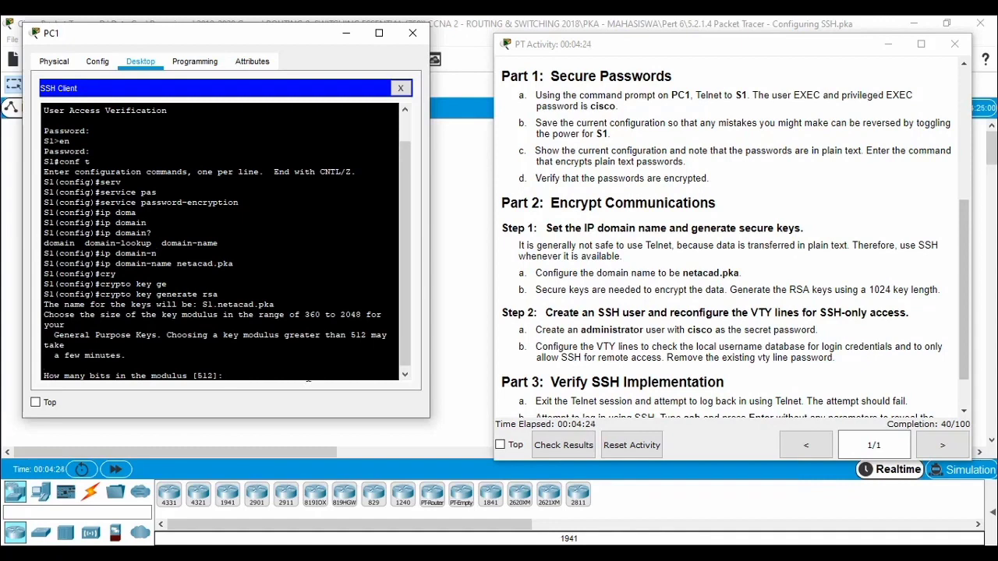
pyautogui.write('1024')
pyautogui.press('Return')
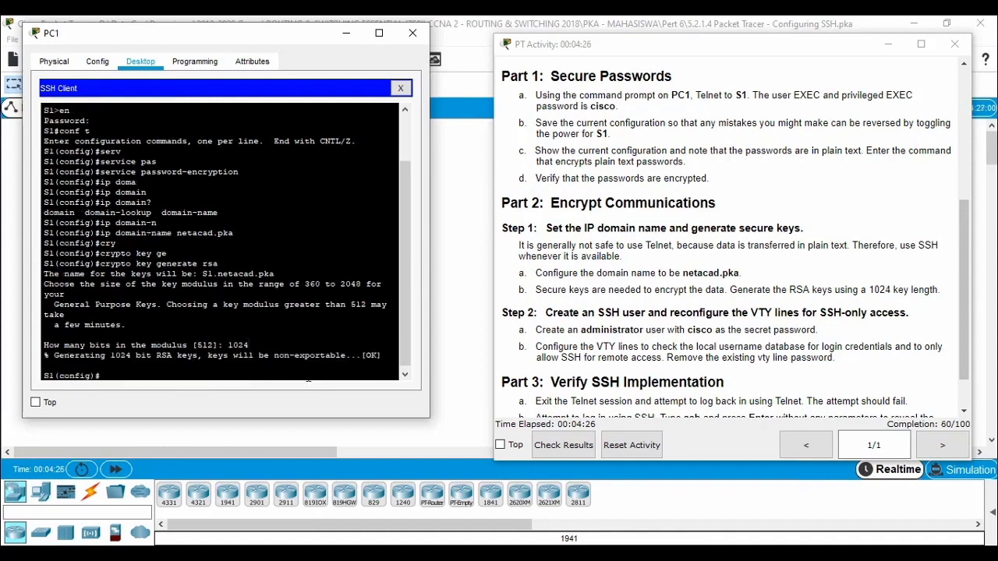
# Step: Create the local user administrator on S1 with the secret password given in Part 2, Step 2 of the instructions
pyautogui.scroll(-1, 752, 326)
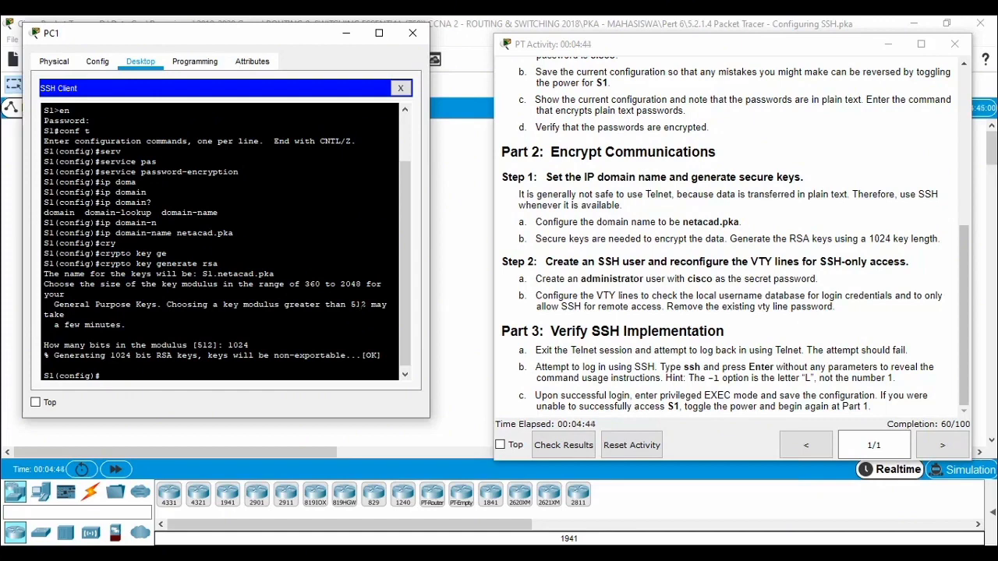
pyautogui.write('username ')
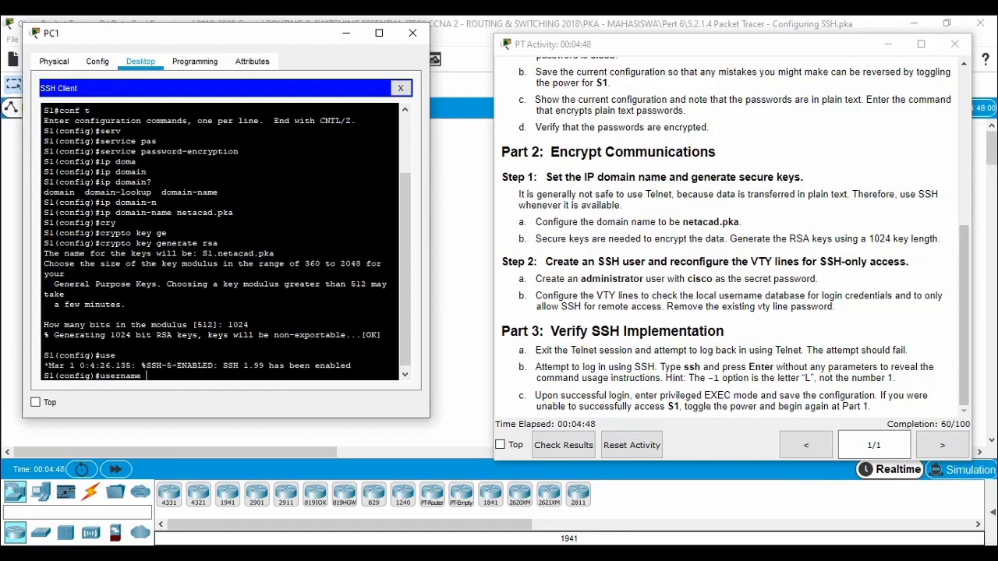
pyautogui.write('administrator')
pyautogui.write('sec')
pyautogui.press('Tab')
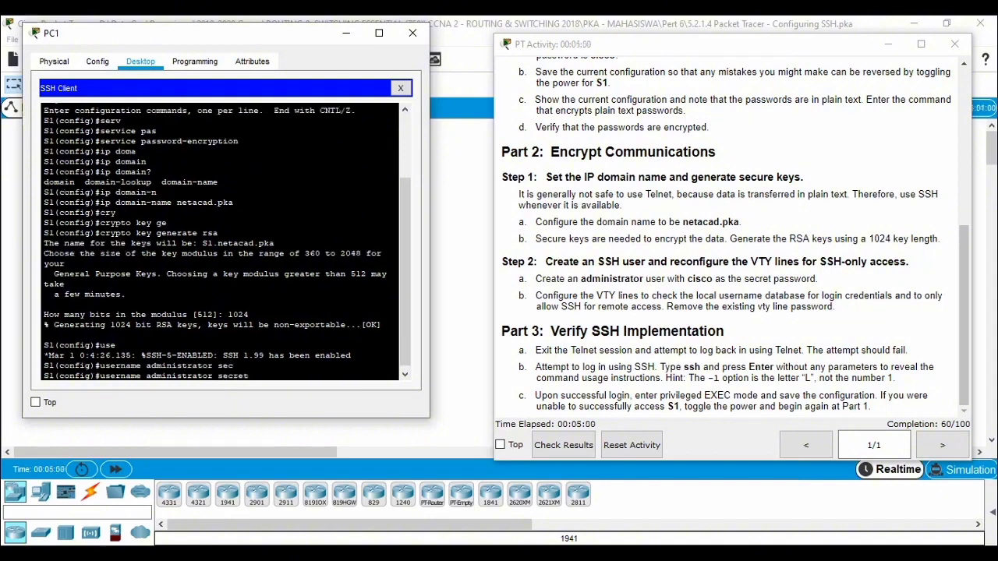
pyautogui.write('cisco')
pyautogui.press('Return')
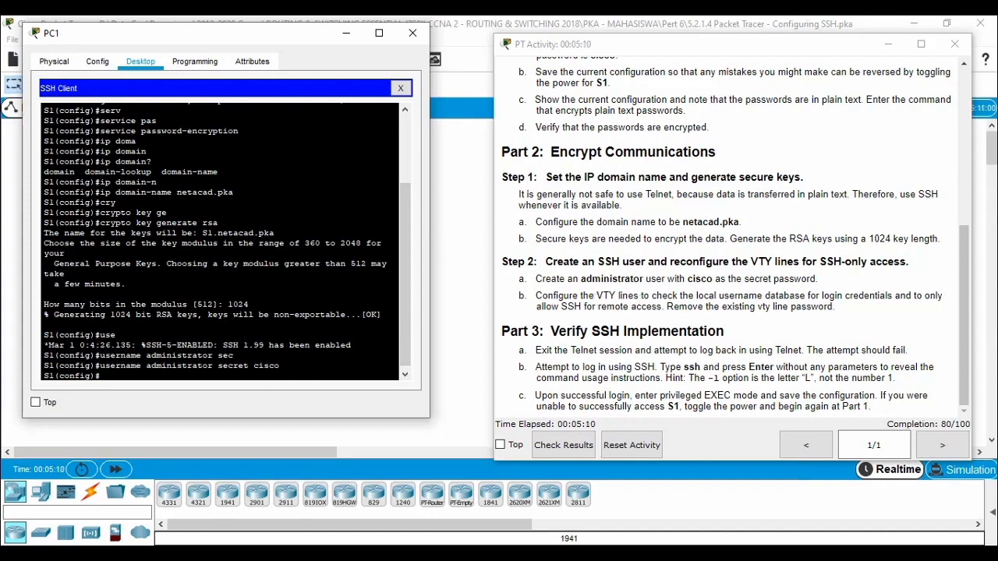
pyautogui.click(234, 355)
pyautogui.click(279, 366)
pyautogui.press('Return')
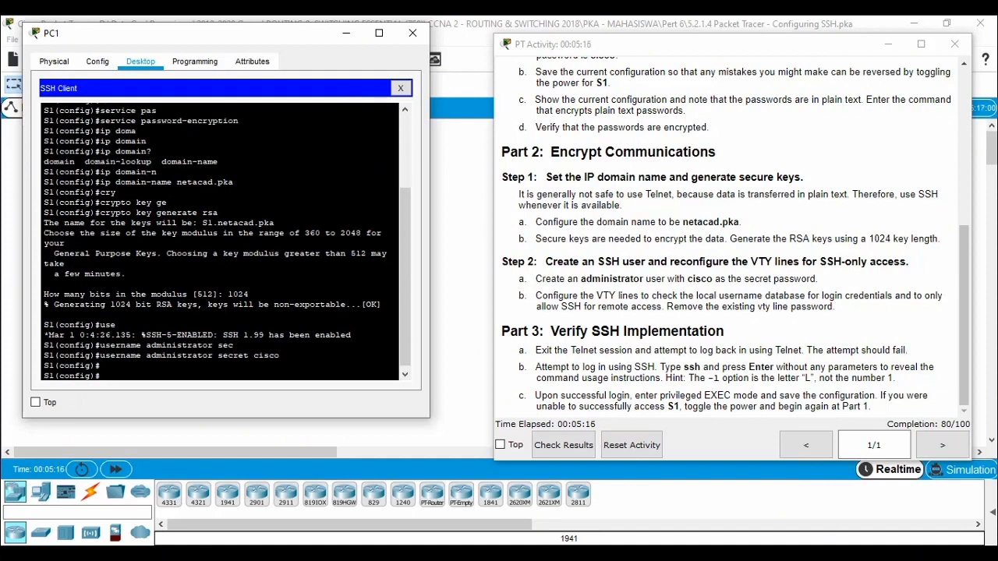
# Step: Configure VTY lines 0 4 on S1 to check the local username database with login local
pyautogui.write('li')
pyautogui.press('Tab')
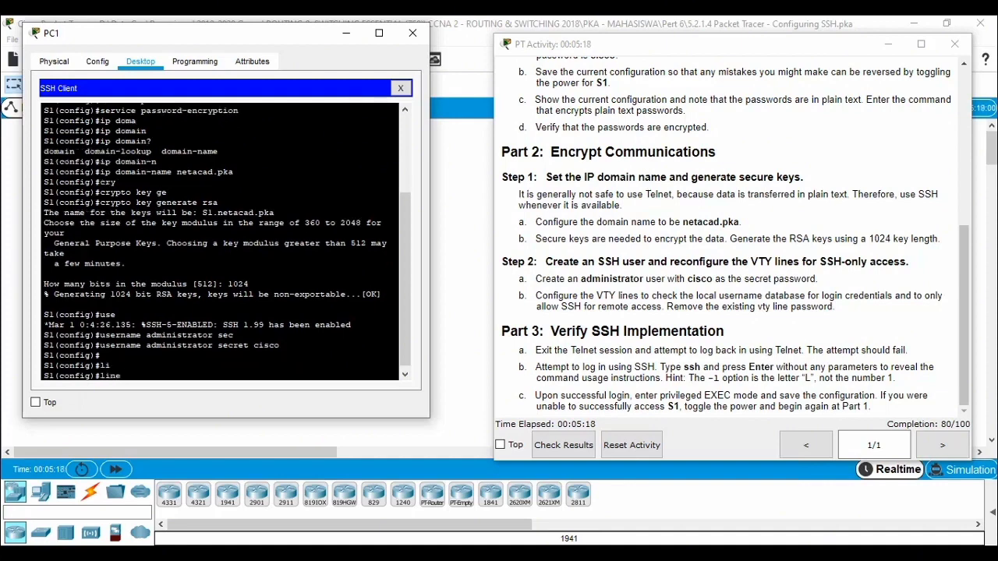
pyautogui.write('v')
pyautogui.press('Tab')
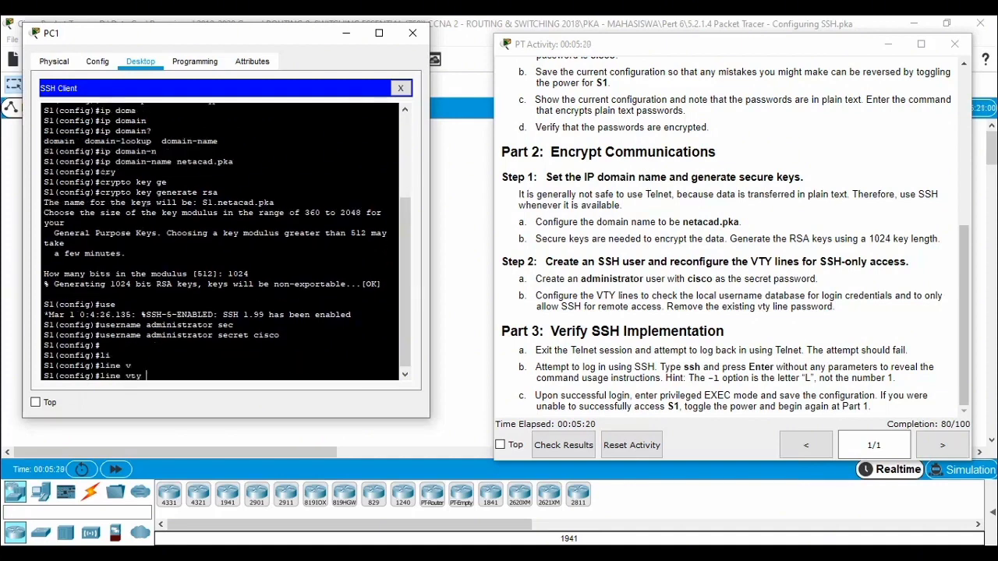
pyautogui.write('0 4')
pyautogui.press('Return')
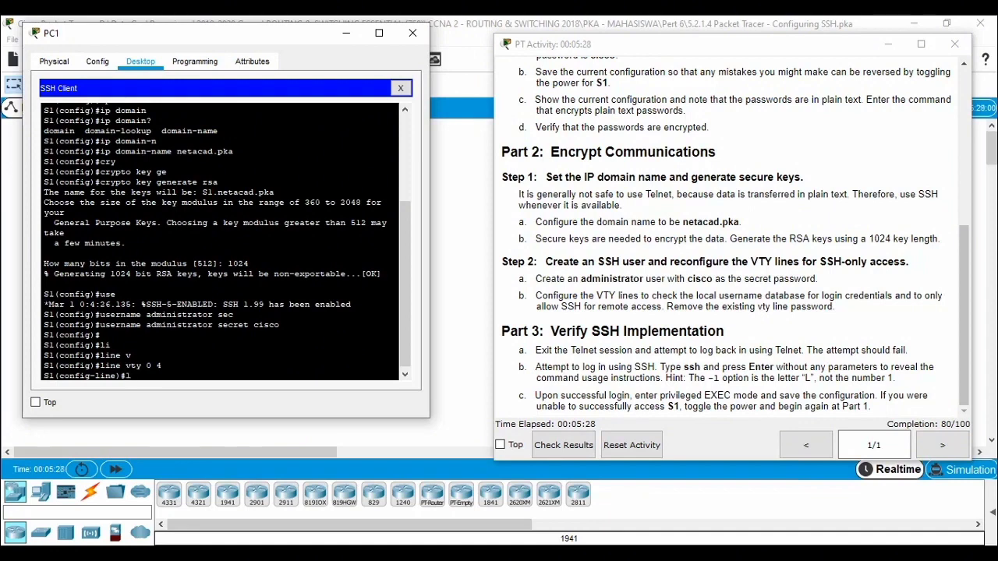
pyautogui.write('o')
pyautogui.write('g')
pyautogui.press('Tab')
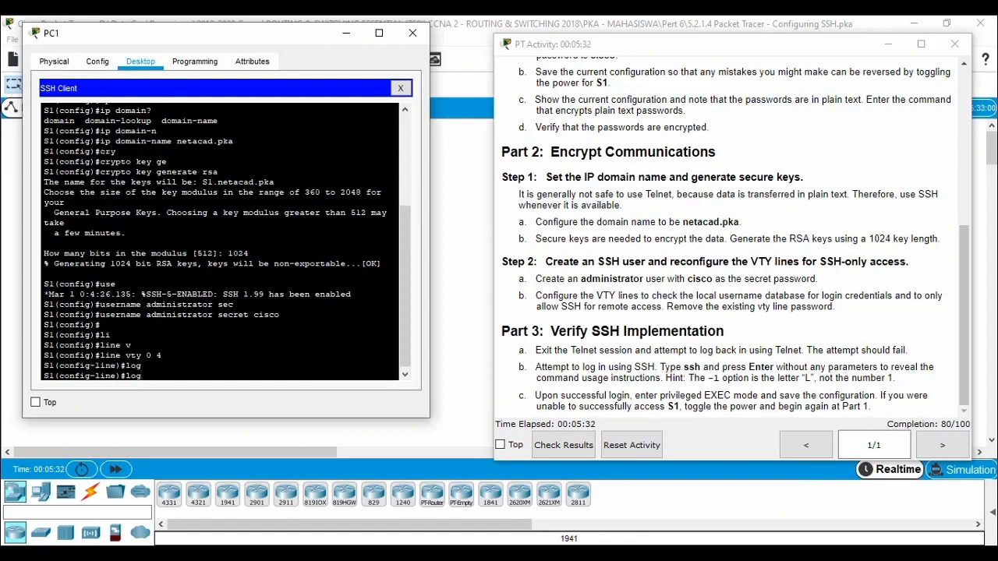
pyautogui.write('?in')
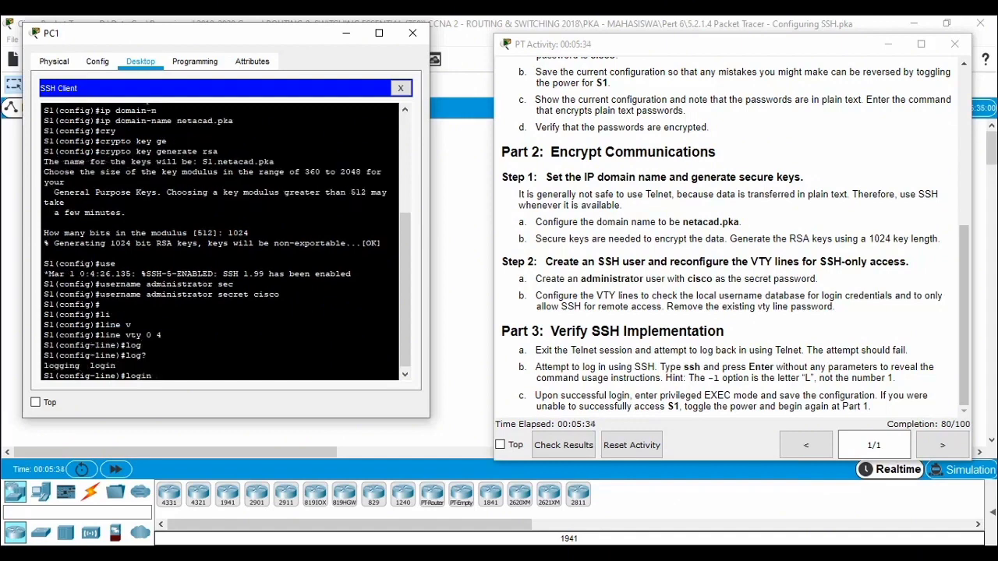
pyautogui.write(' loca')
pyautogui.press('Tab')
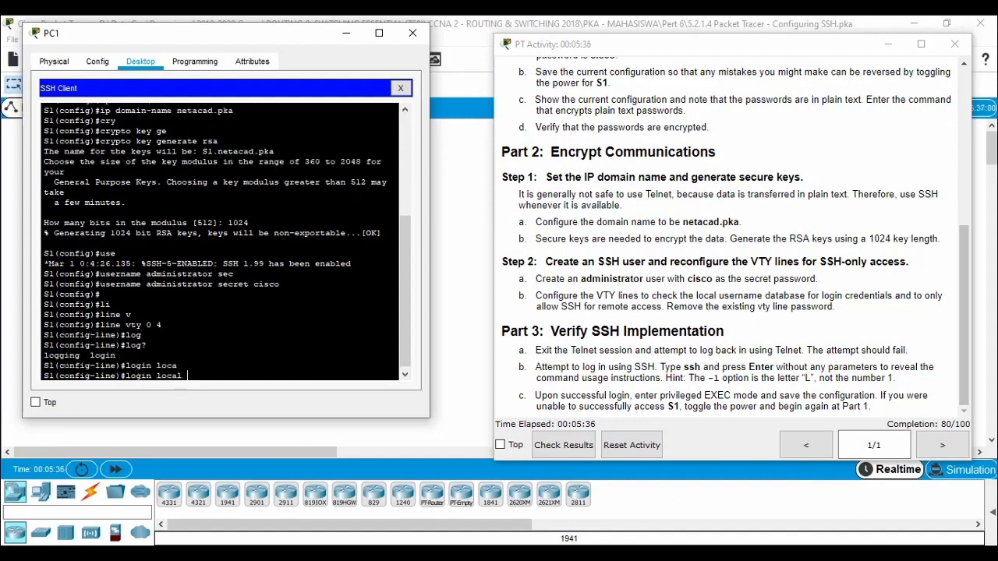
pyautogui.press('Return')
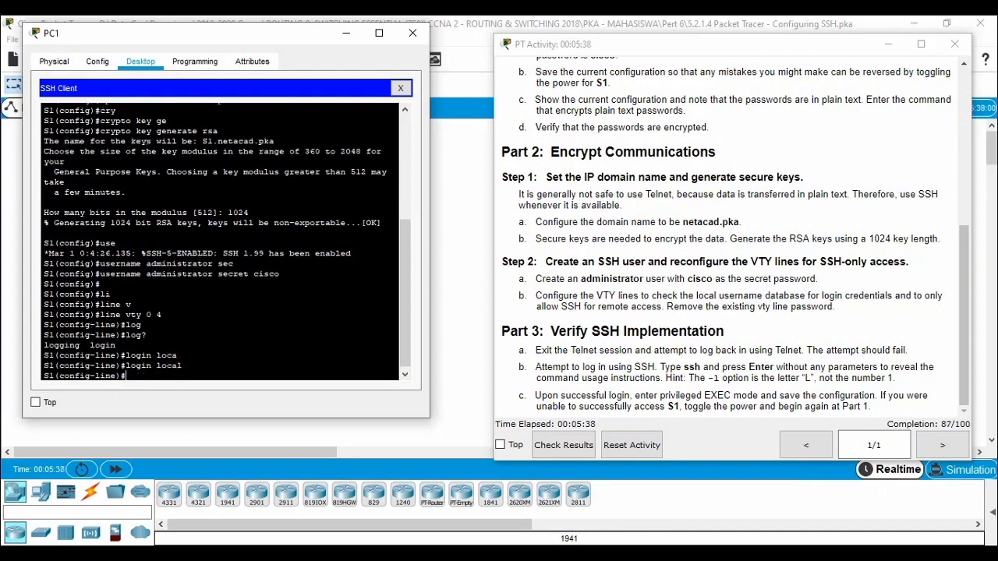
# Step: Restrict remote access on the VTY lines to SSH only with transport input ssh
pyautogui.write('trans')
pyautogui.press('Tab')
pyautogui.write('in')
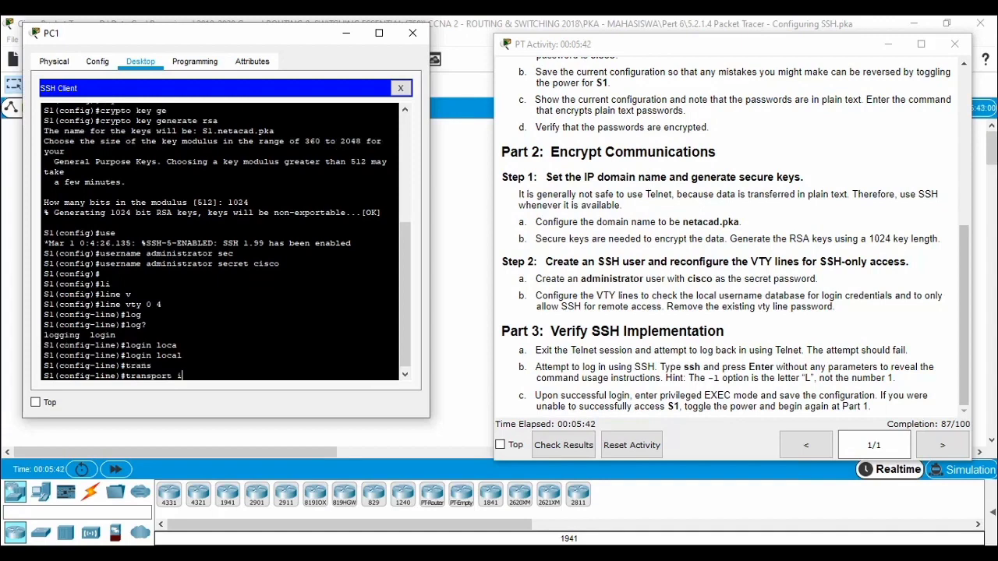
pyautogui.press('Tab')
pyautogui.write('s')
pyautogui.press('Tab')
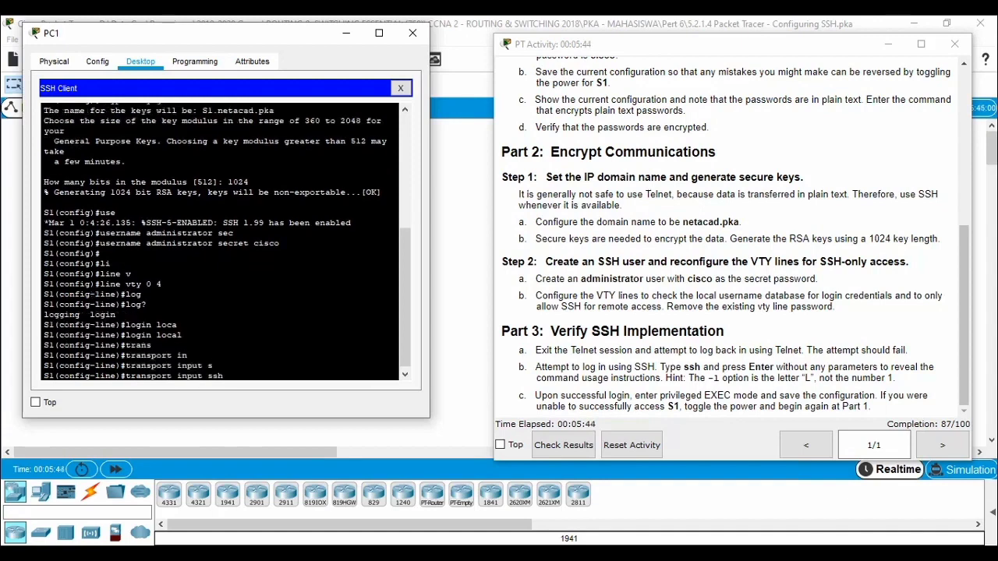
pyautogui.press('Return')
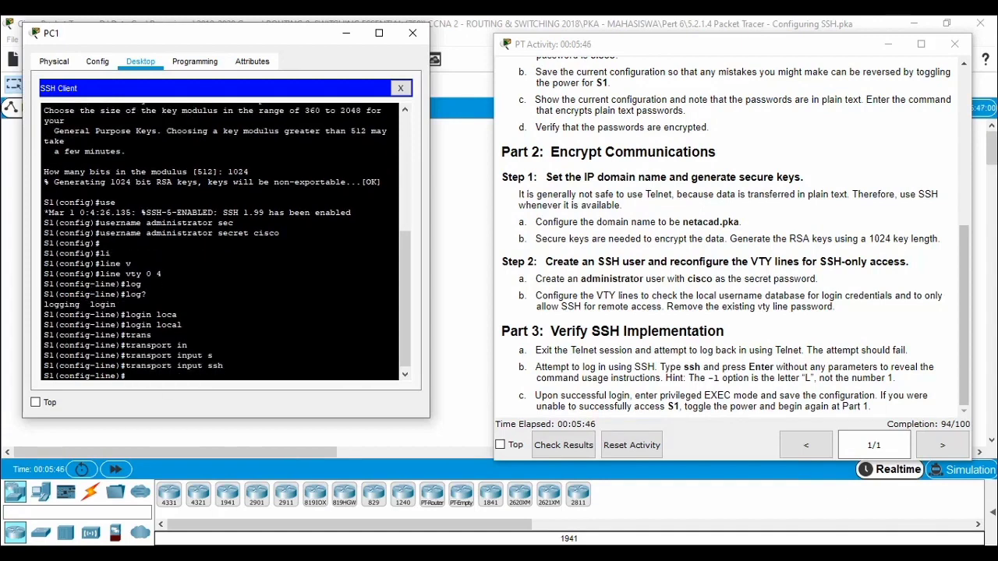
# Step: Remove the existing VTY line password on S1 with the no password command
pyautogui.write('no pass')
pyautogui.press('Tab')
pyautogui.write('cis')
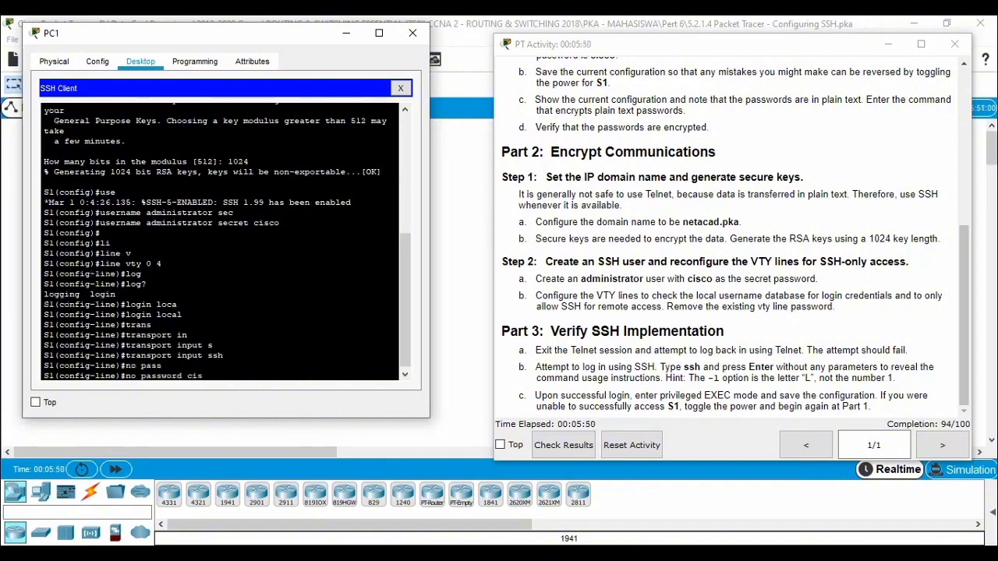
pyautogui.write('co')
pyautogui.press('Return')
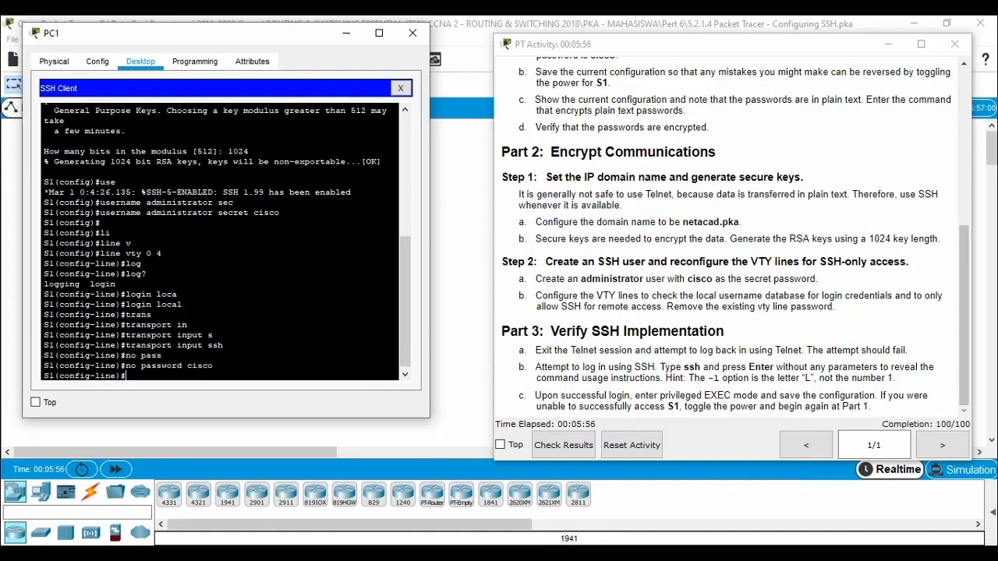
# Step: Exit back to privileged EXEC mode on S1 and terminate the Telnet session from PC1
pyautogui.write('exit')
pyautogui.press('Return')
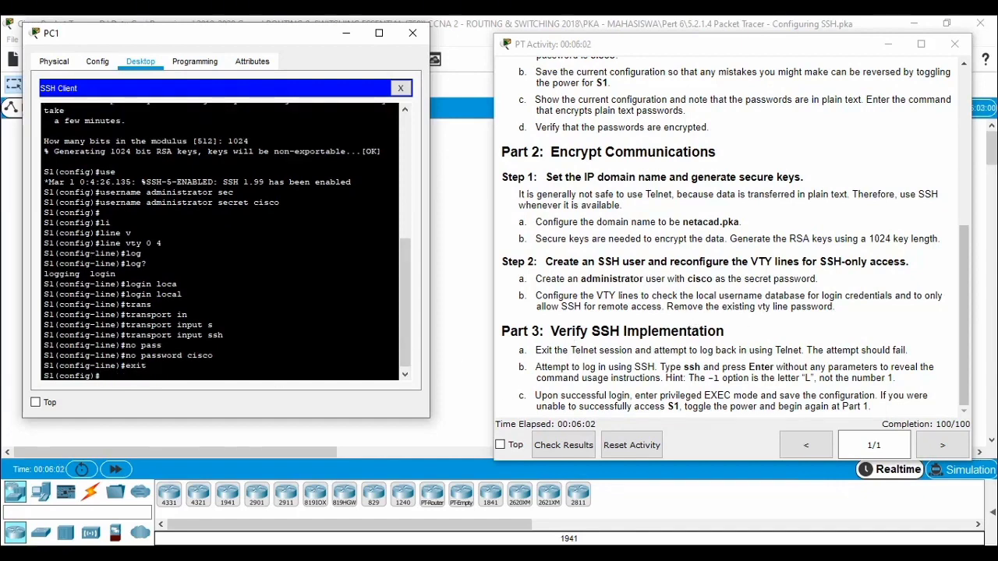
pyautogui.write('exit')
pyautogui.press('Return')
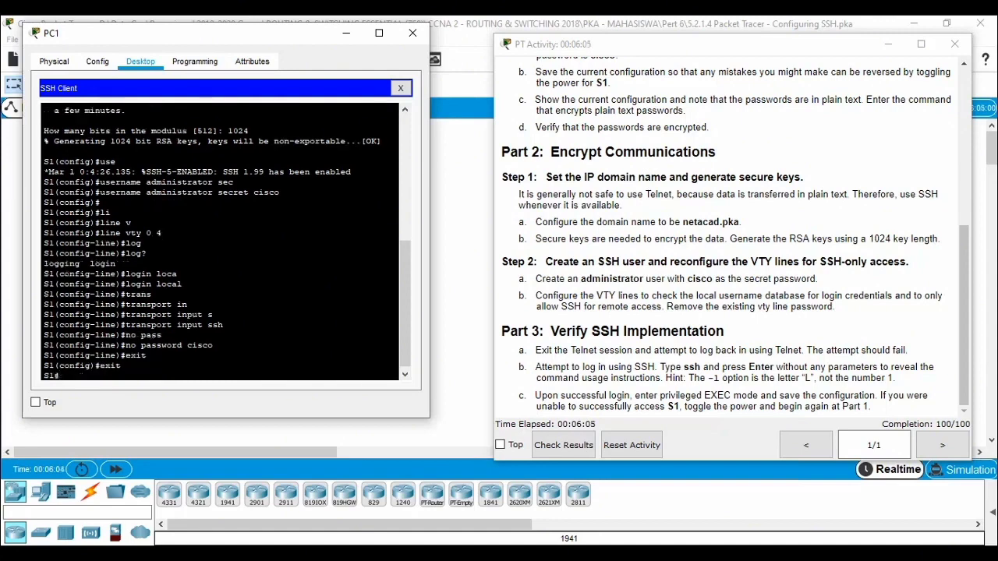
pyautogui.click(405, 88)
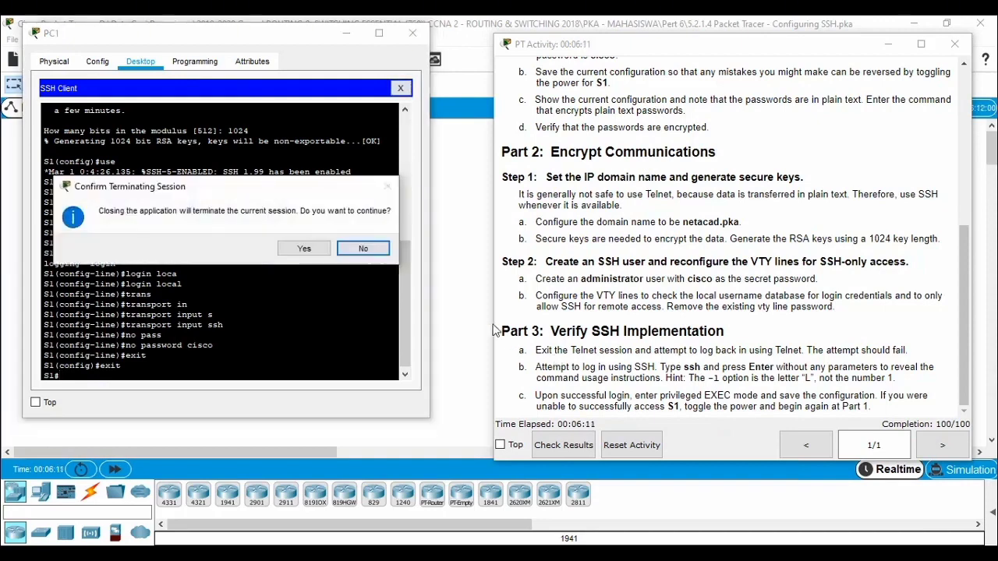
pyautogui.click(303, 247)
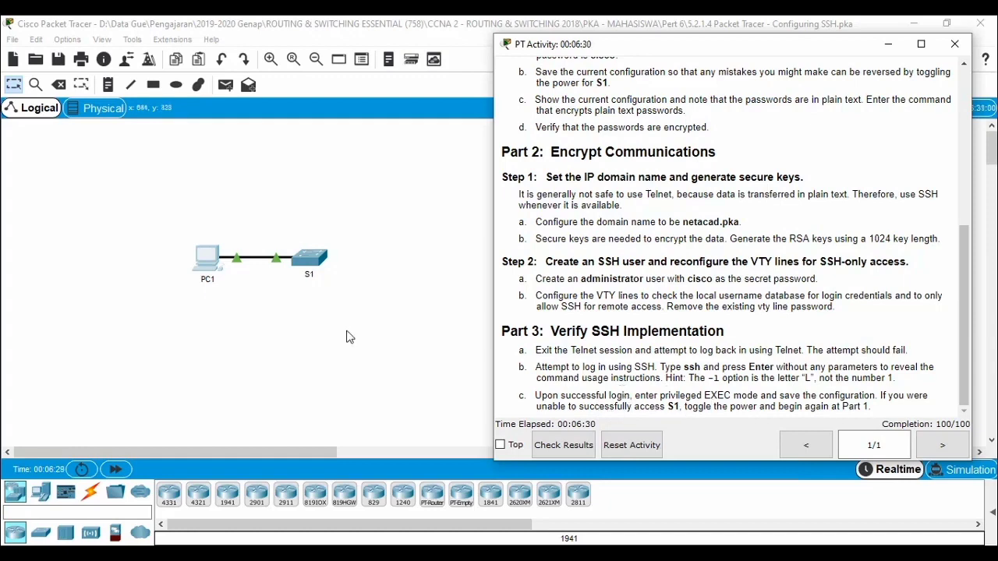
# Step: Connect from PC1 to S1 at 10.10.10.2 over SSH as administrator and log in with the account password
pyautogui.click(207, 265)
pyautogui.scroll(-4, 638, 375)
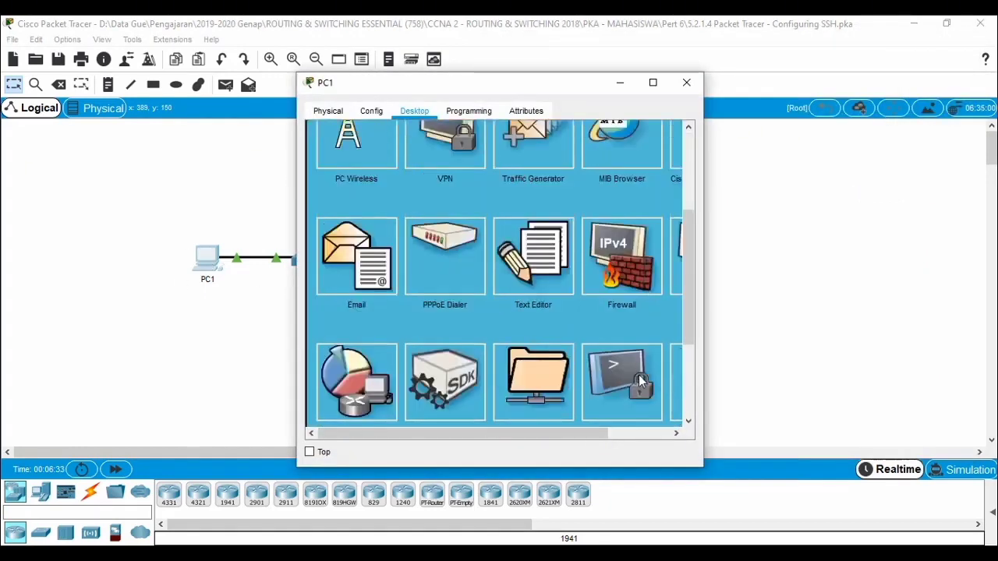
pyautogui.scroll(-1, 608, 374)
pyautogui.click(618, 238)
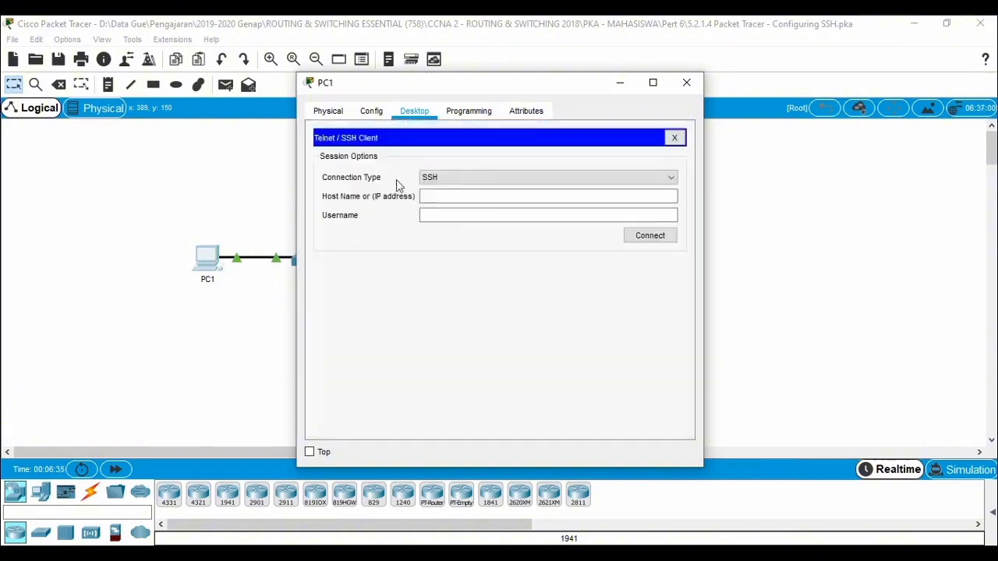
pyautogui.click(481, 197)
pyautogui.write('10.10.10.2')
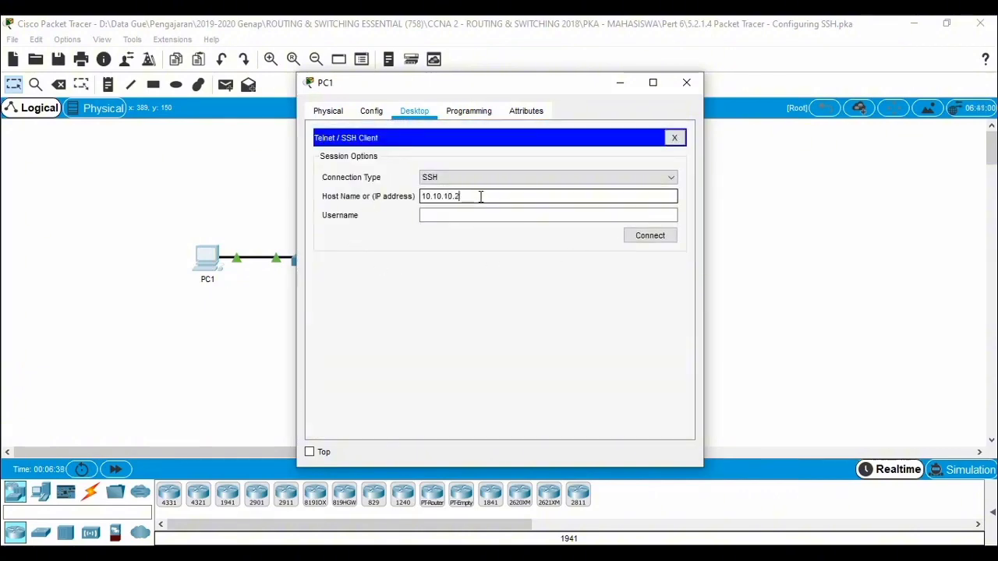
pyautogui.click(480, 211)
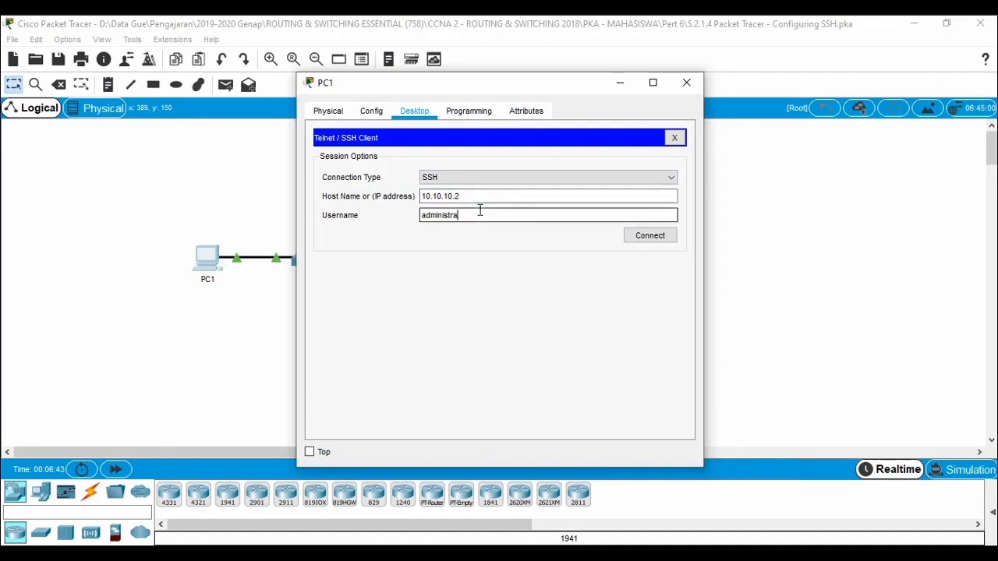
pyautogui.write('administrator')
pyautogui.click(651, 236)
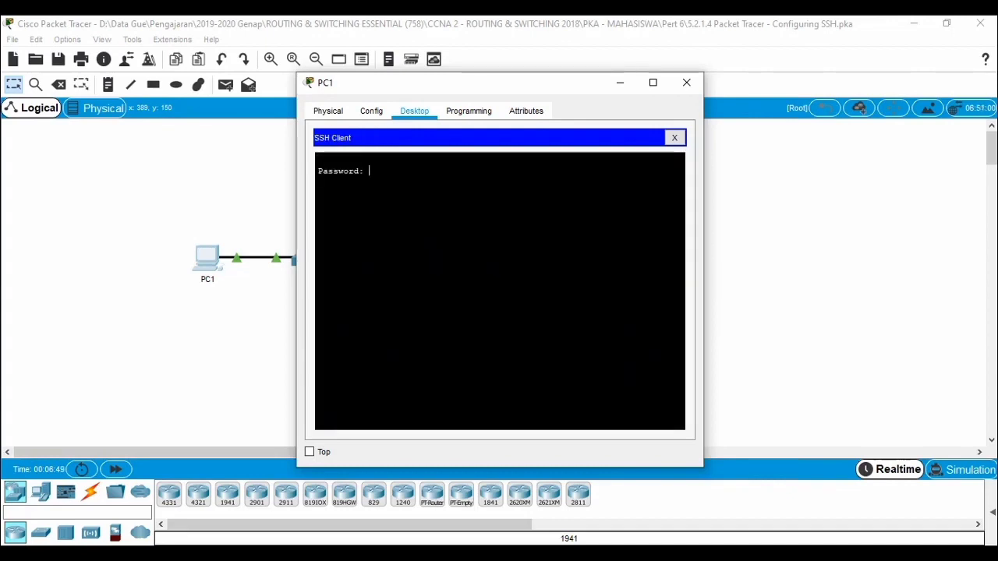
pyautogui.press('Return')
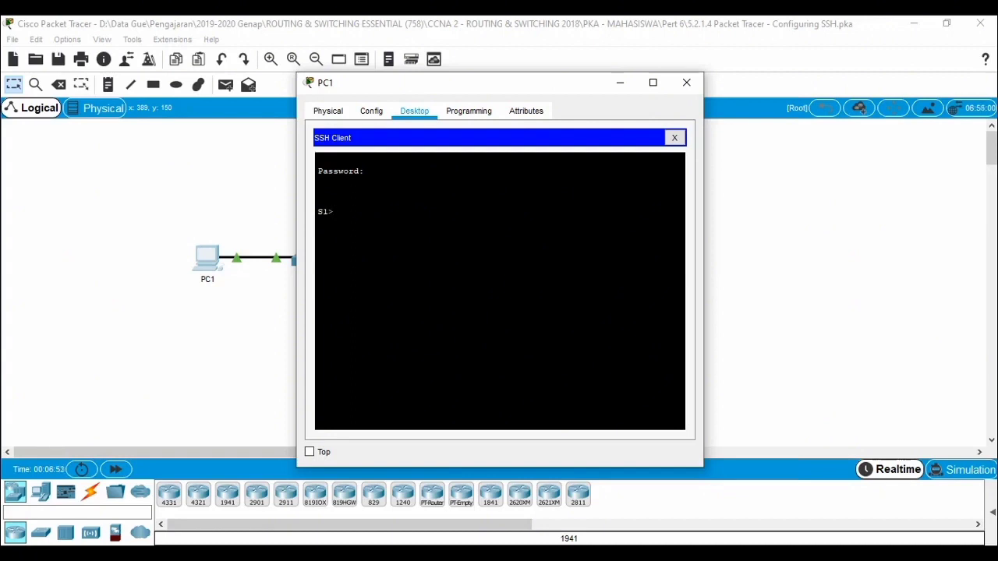
# Step: Check the results of the Configuring SSH activity and close the PC1 window covering them
pyautogui.click(246, 554)
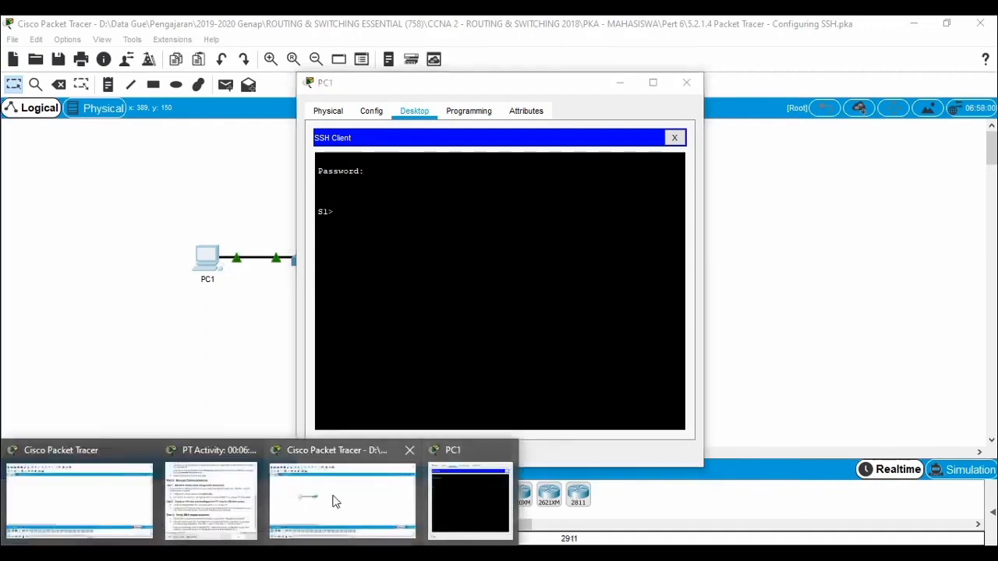
pyautogui.click(229, 485)
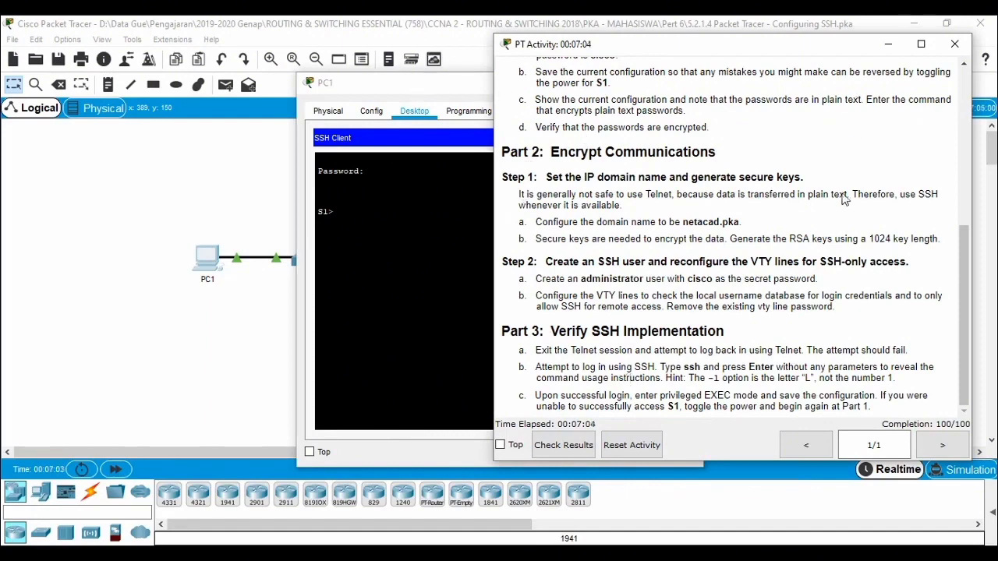
pyautogui.click(561, 446)
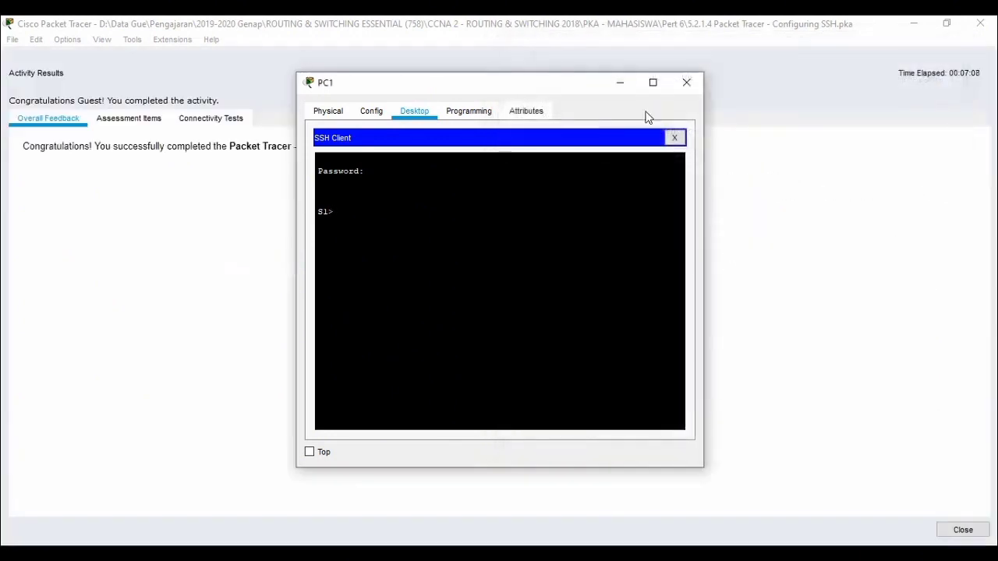
pyautogui.click(686, 84)
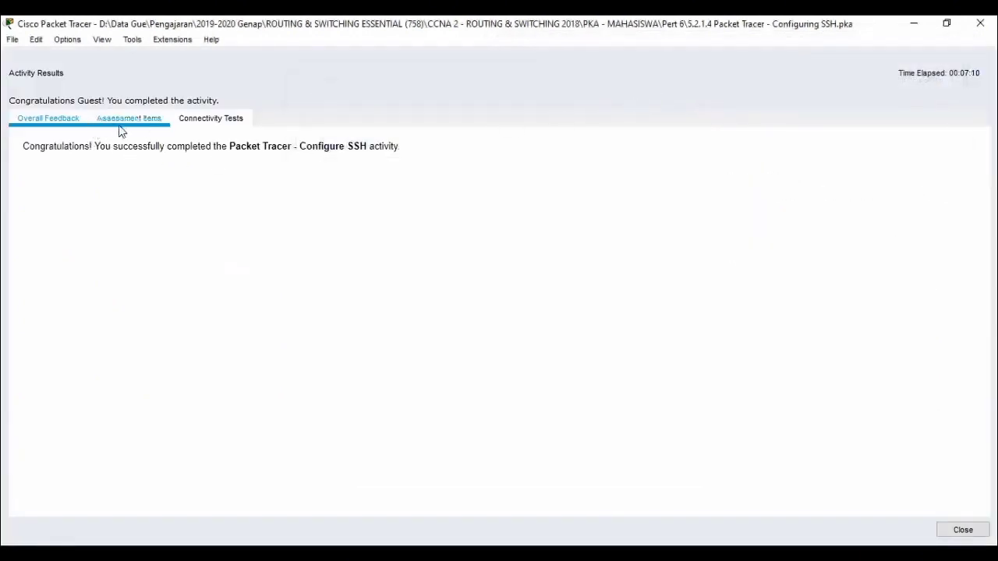
# Step: Review the assessment items of the completed SSH activity and close the results and activity instructions
pyautogui.click(144, 127)
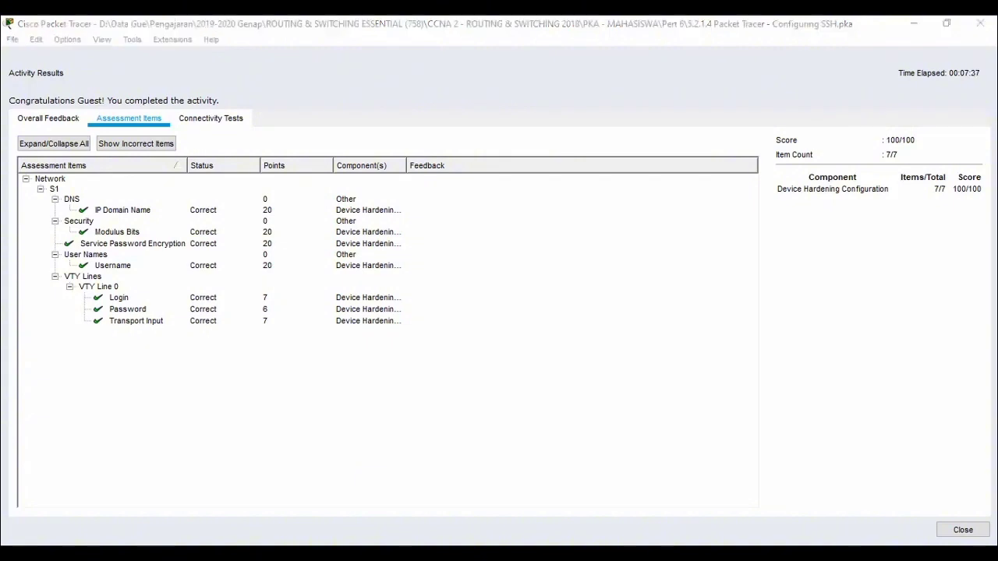
pyautogui.click(608, 363)
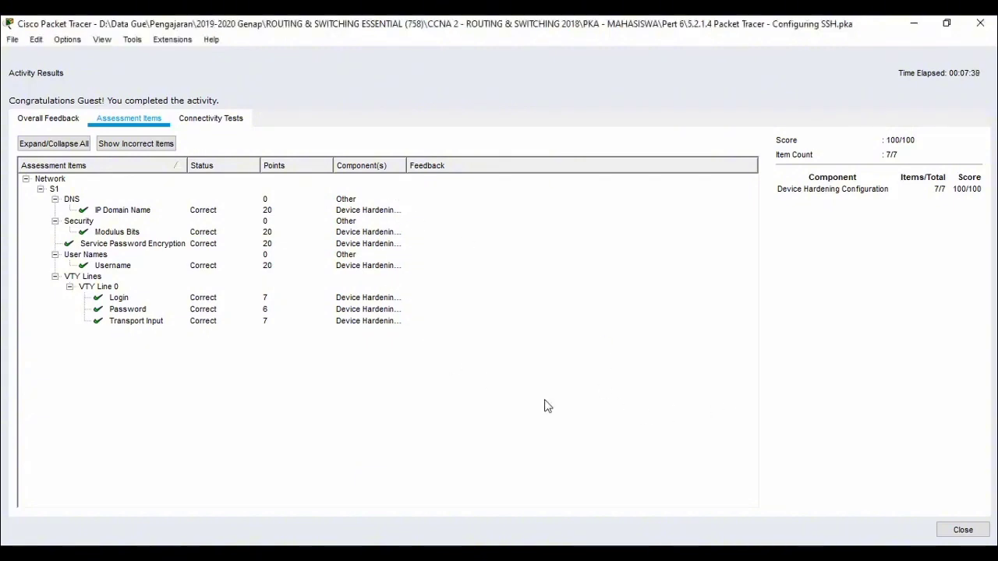
pyautogui.click(967, 530)
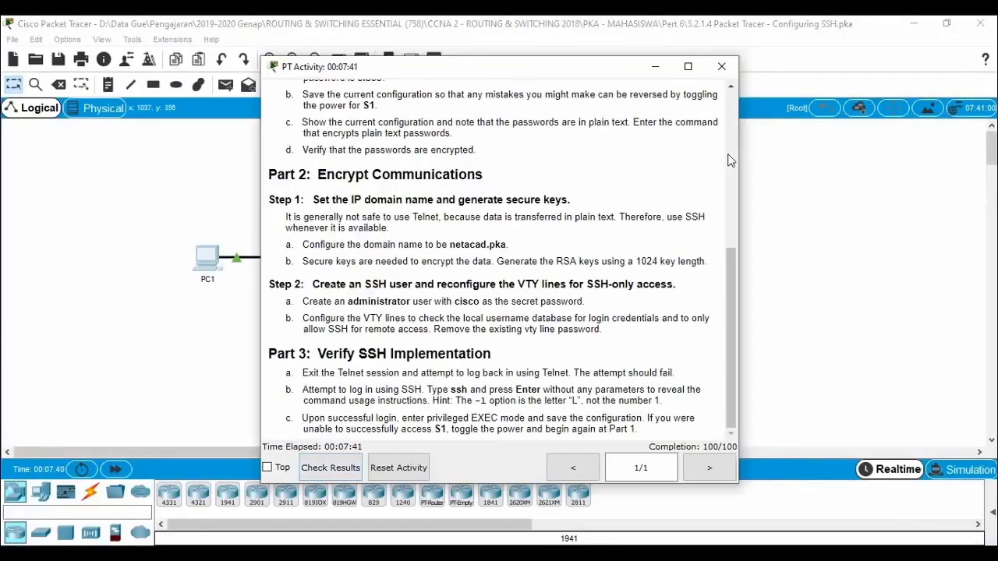
pyautogui.click(722, 66)
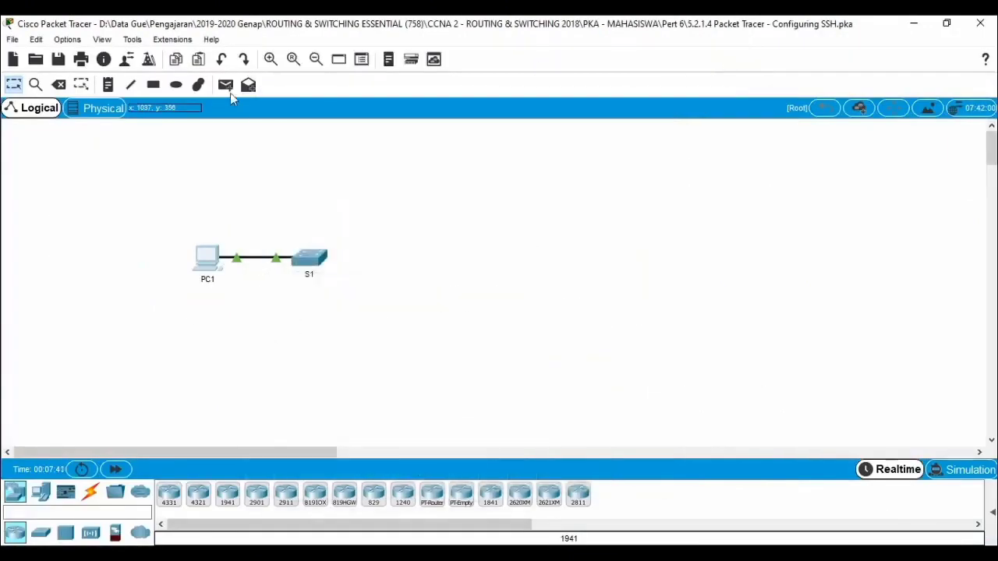
# Step: Exit the Configuring SSH activity without saving the changes
pyautogui.click(12, 39)
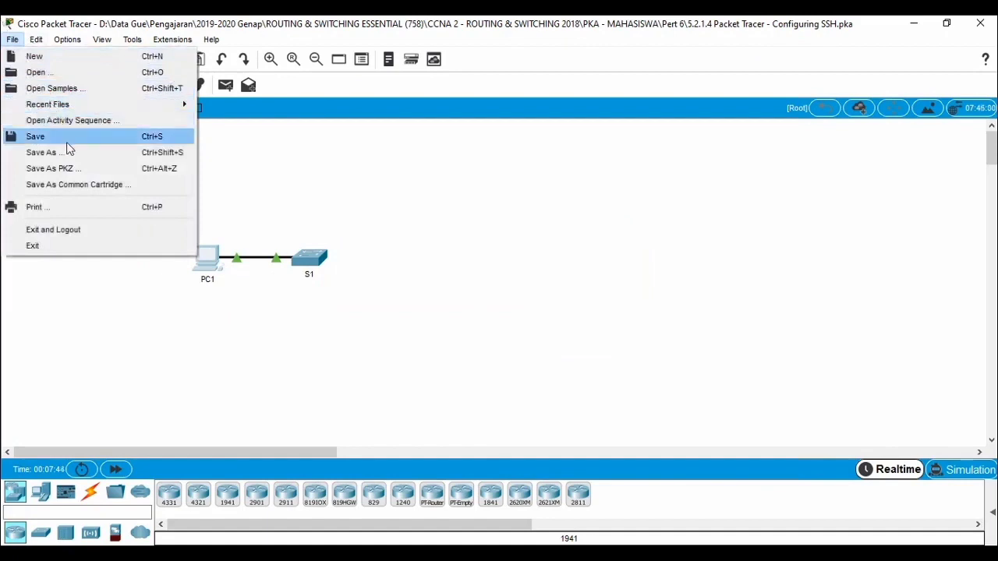
pyautogui.click(89, 248)
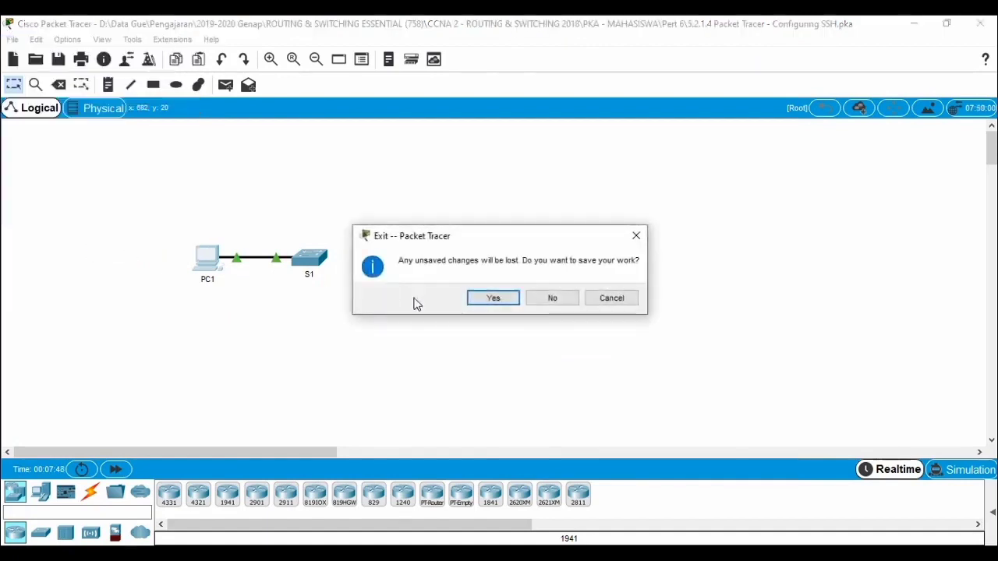
pyautogui.click(553, 297)
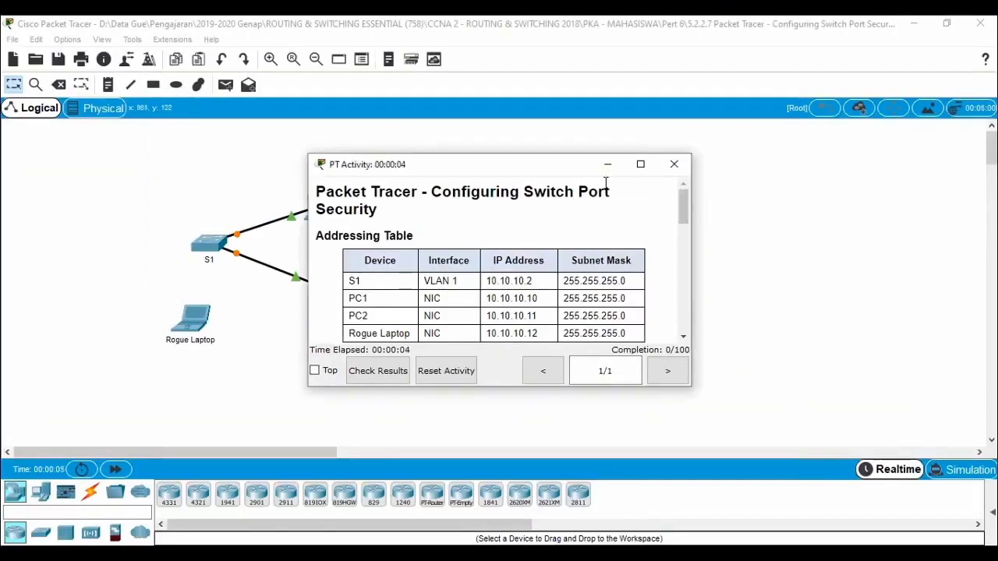
# Step: Fast-forward the network time in the Configuring Switch Port Security activity and enlarge the instructions window beside the topology
pyautogui.moveTo(543, 169); pyautogui.dragTo(705, 49)
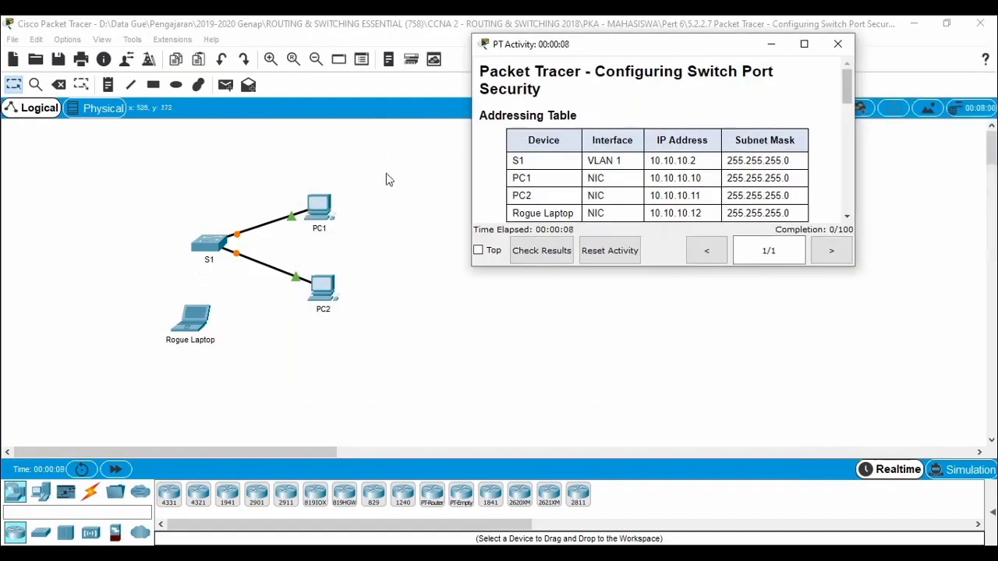
pyautogui.click(115, 468)
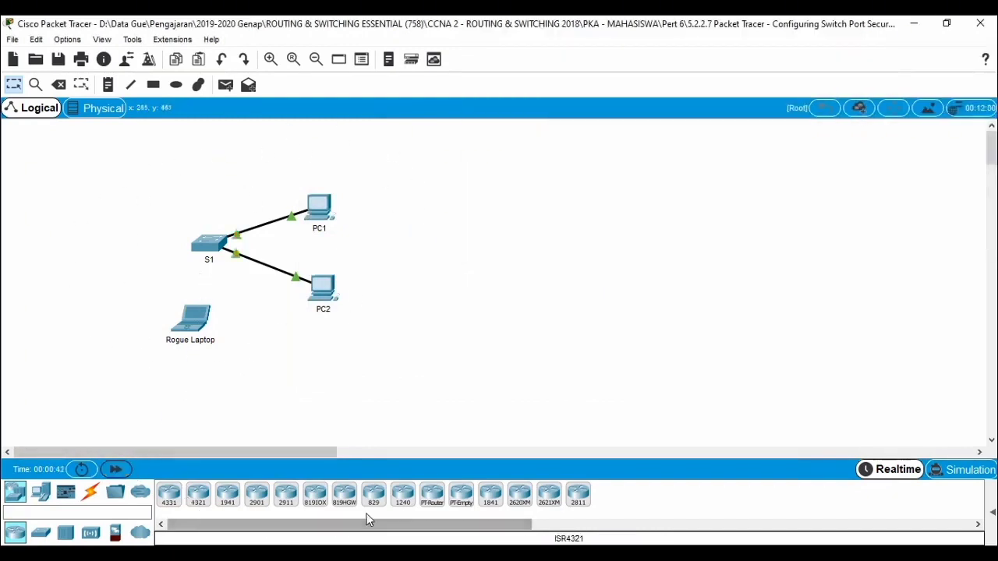
pyautogui.moveTo(225, 545)
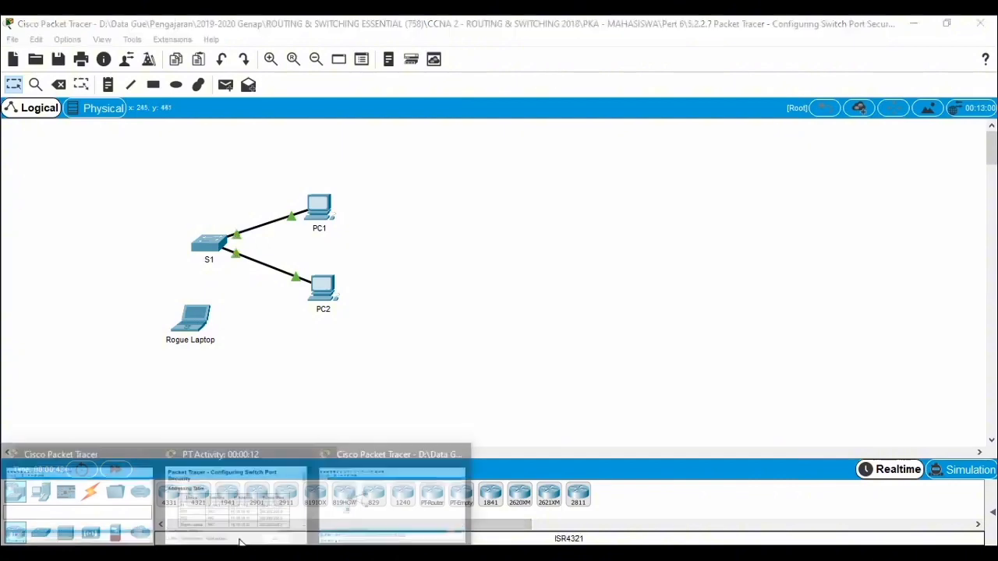
pyautogui.click(246, 493)
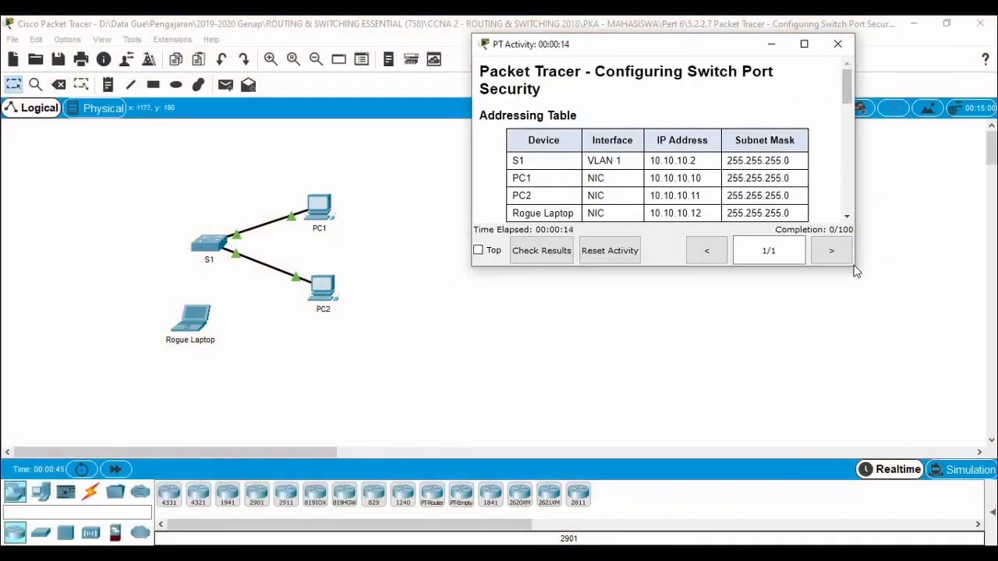
pyautogui.moveTo(853, 266); pyautogui.dragTo(966, 441)
pyautogui.moveTo(729, 51); pyautogui.dragTo(754, 35)
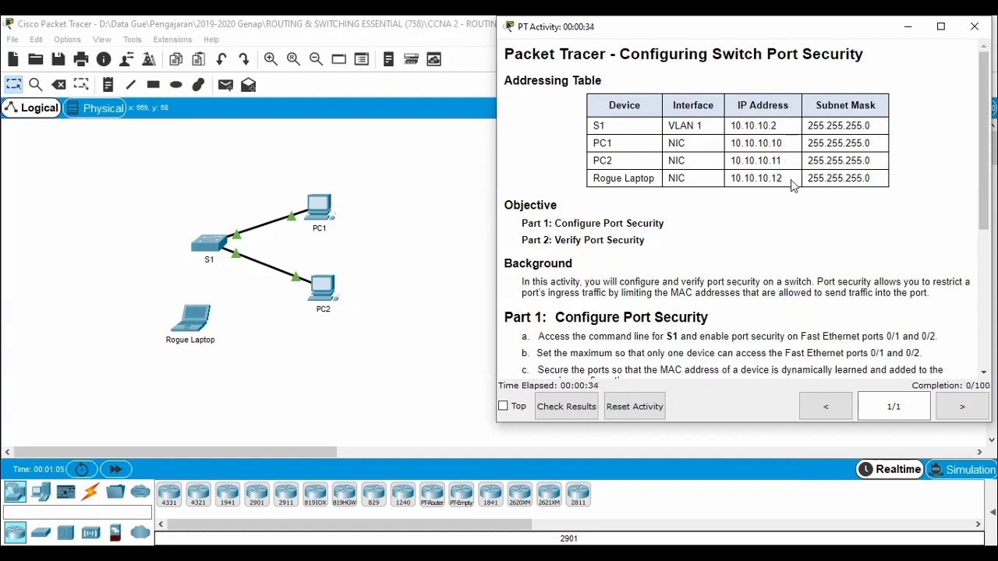
# Step: Read the Part 1 port security instructions and highlight the text naming Fast Ethernet ports 0/1 and 0/2
pyautogui.scroll(-1, 668, 261)
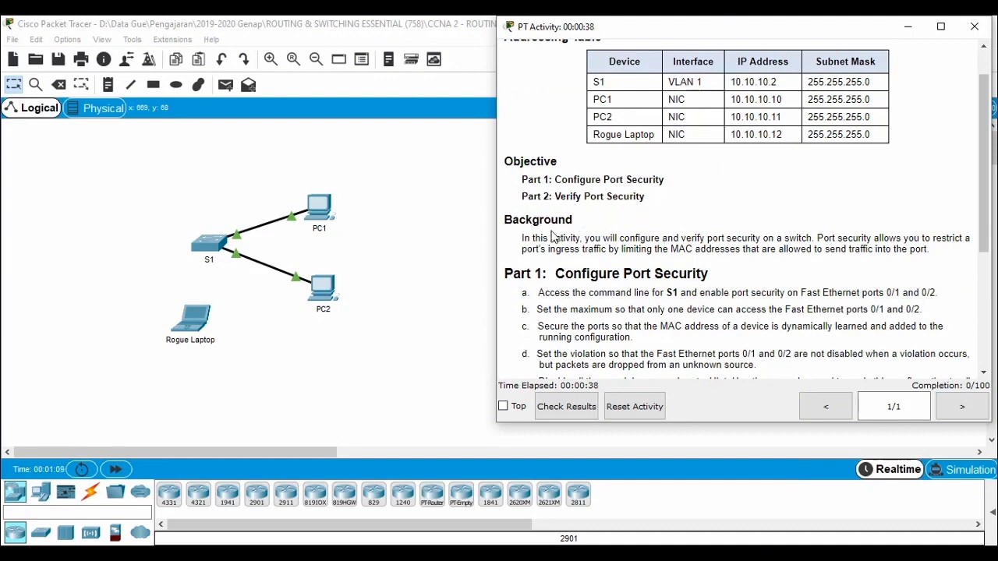
pyautogui.scroll(-1, 686, 248)
pyautogui.scroll(-1, 686, 248)
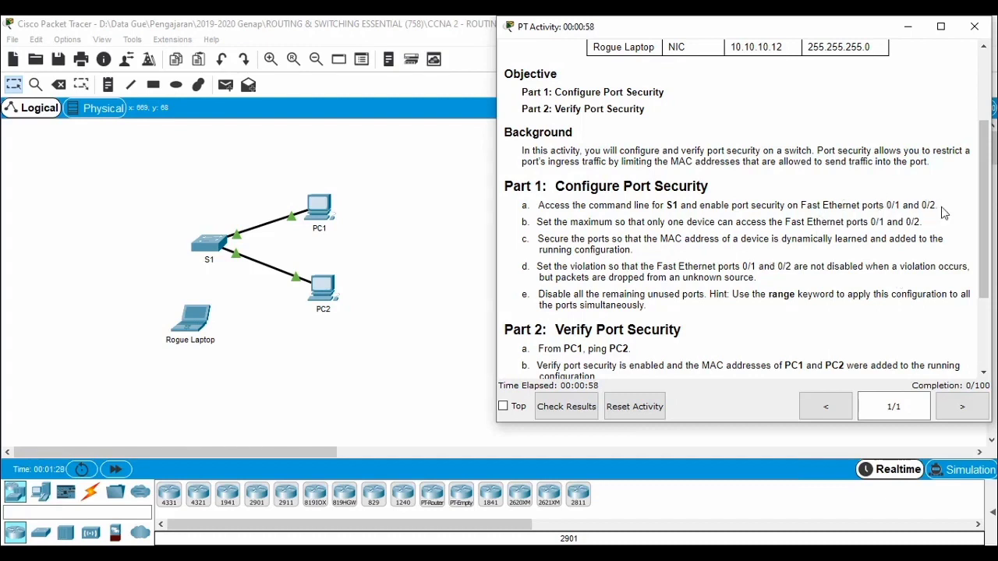
pyautogui.moveTo(936, 205); pyautogui.dragTo(803, 206)
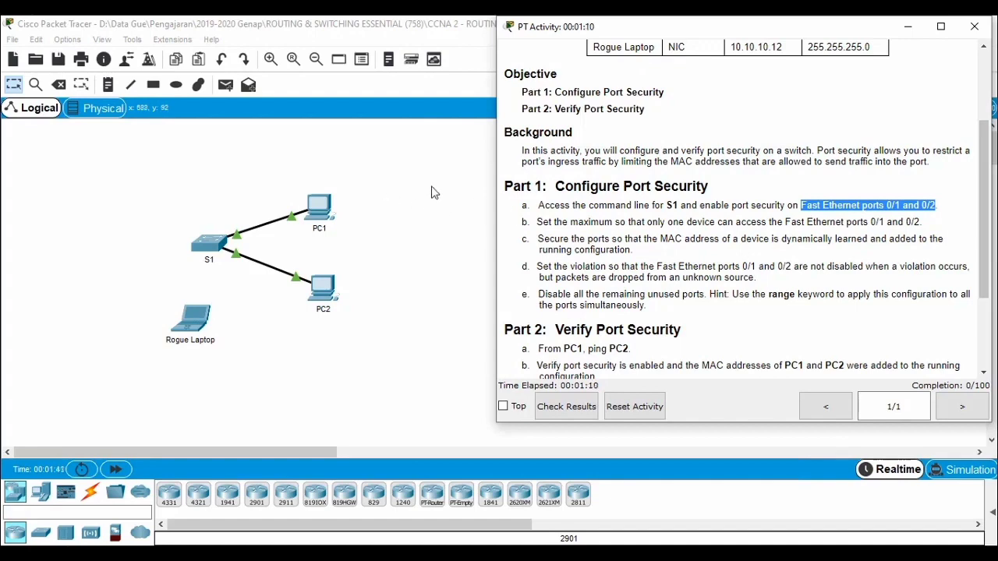
# Step: Open the command line of switch S1 and place it beside the activity instructions so both are visible
pyautogui.click(399, 185)
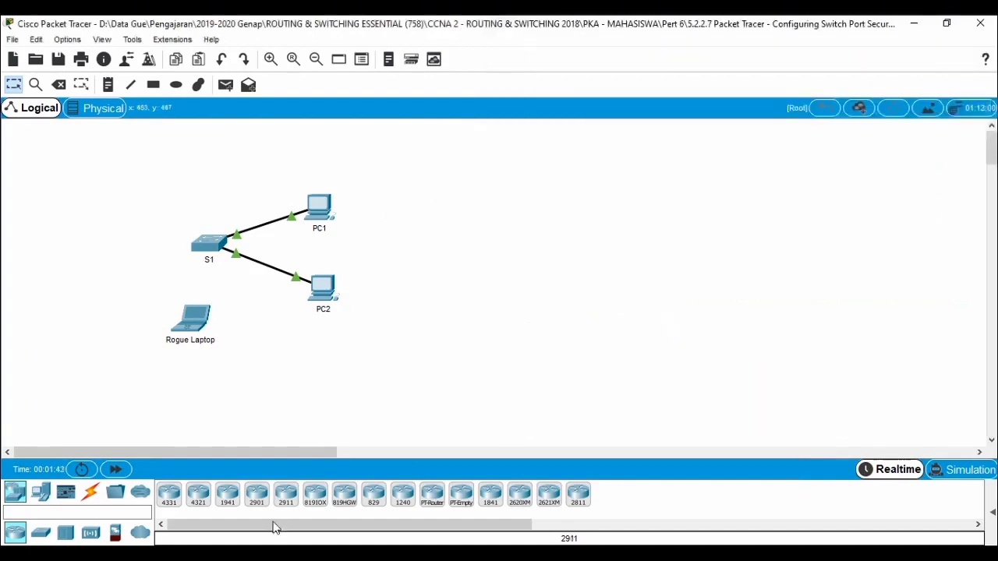
pyautogui.moveTo(375, 479)
pyautogui.click(244, 484)
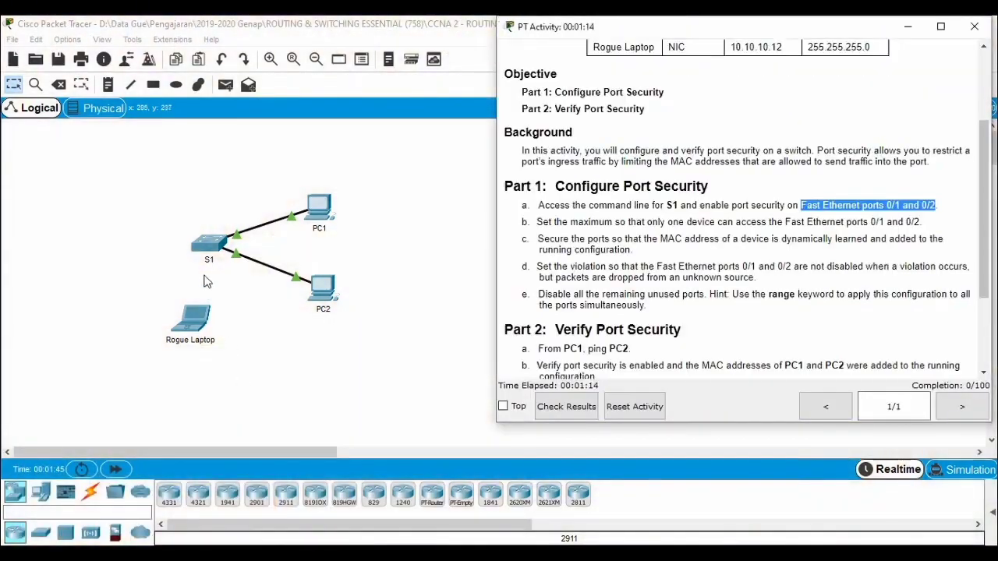
pyautogui.click(208, 248)
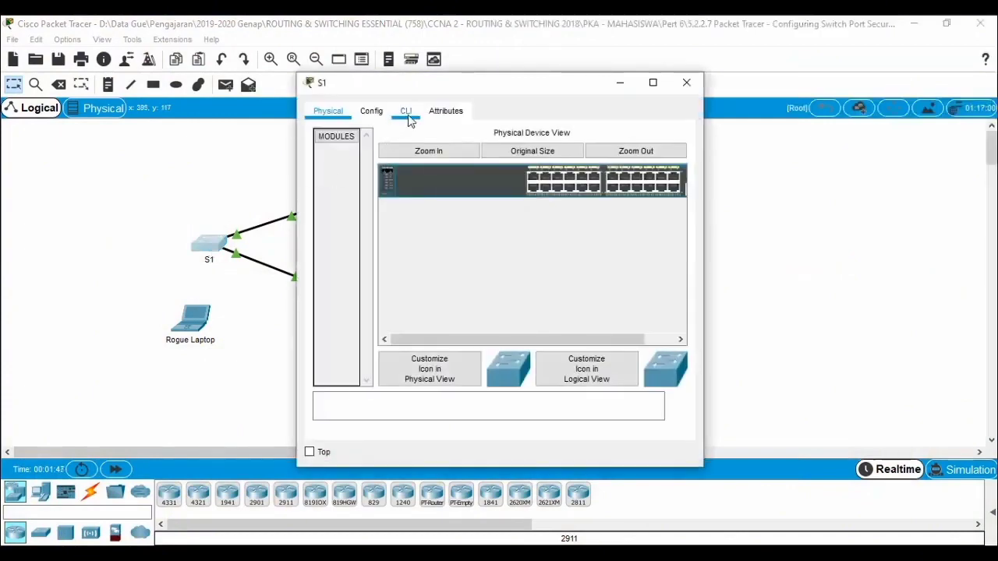
pyautogui.click(406, 113)
pyautogui.moveTo(480, 90); pyautogui.dragTo(198, 47)
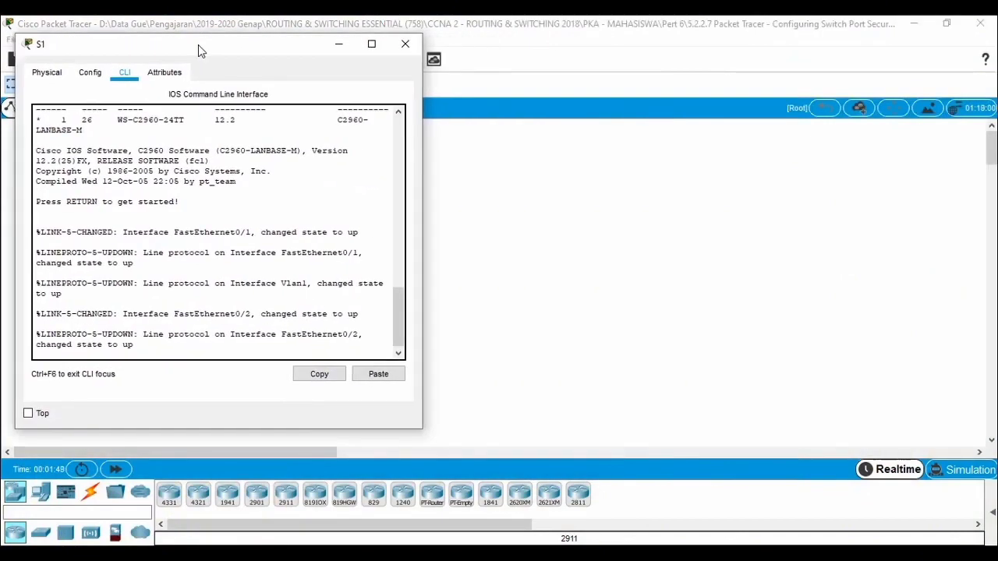
pyautogui.click(264, 554)
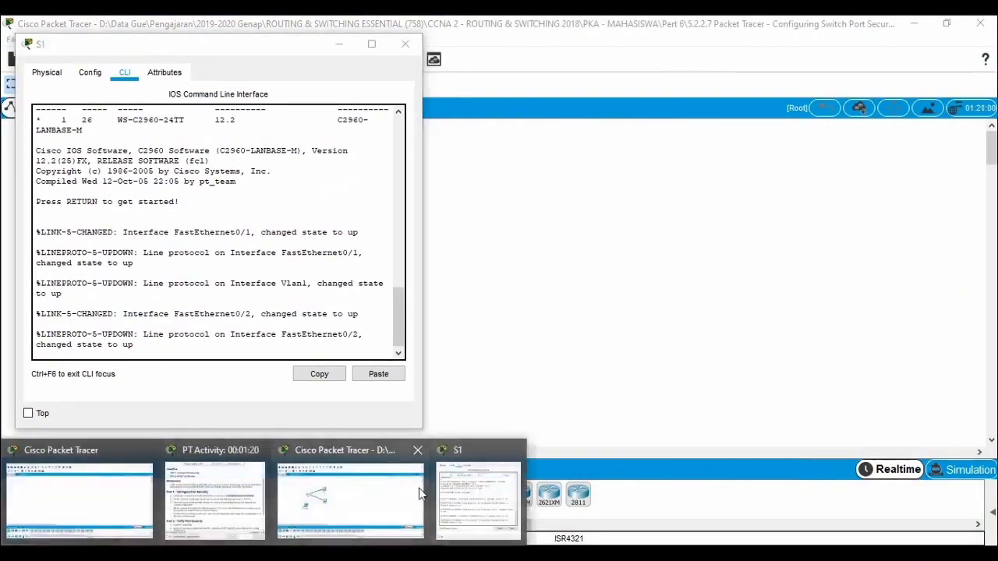
pyautogui.click(230, 517)
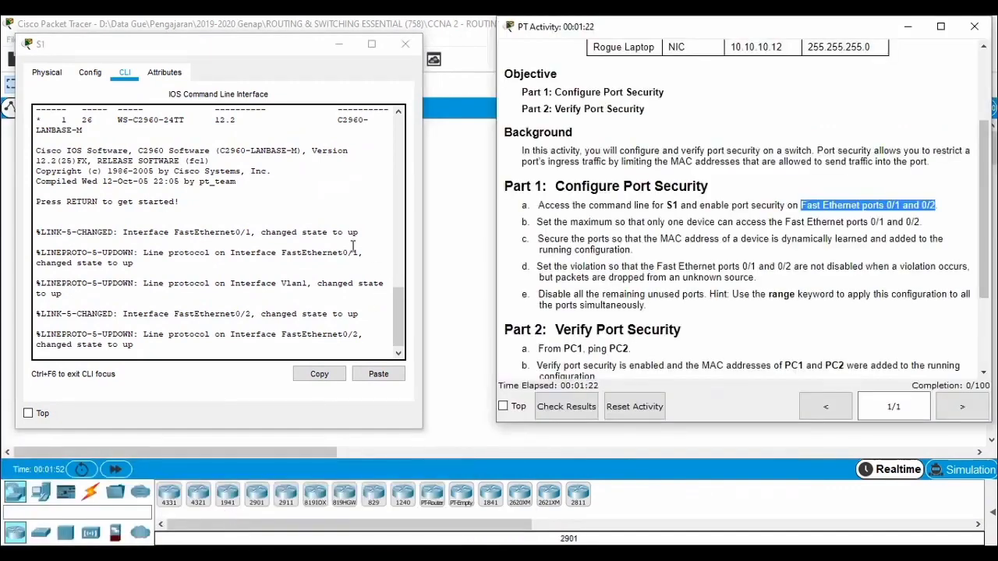
# Step: Start the S1 console session and enter global configuration mode with en and conf t
pyautogui.click(232, 348)
pyautogui.press('Return')
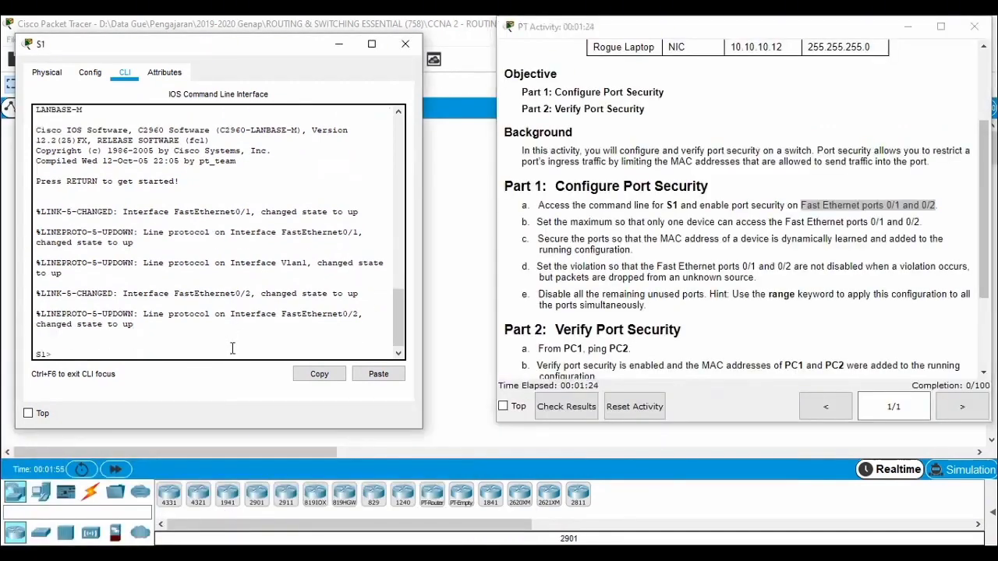
pyautogui.press('Return')
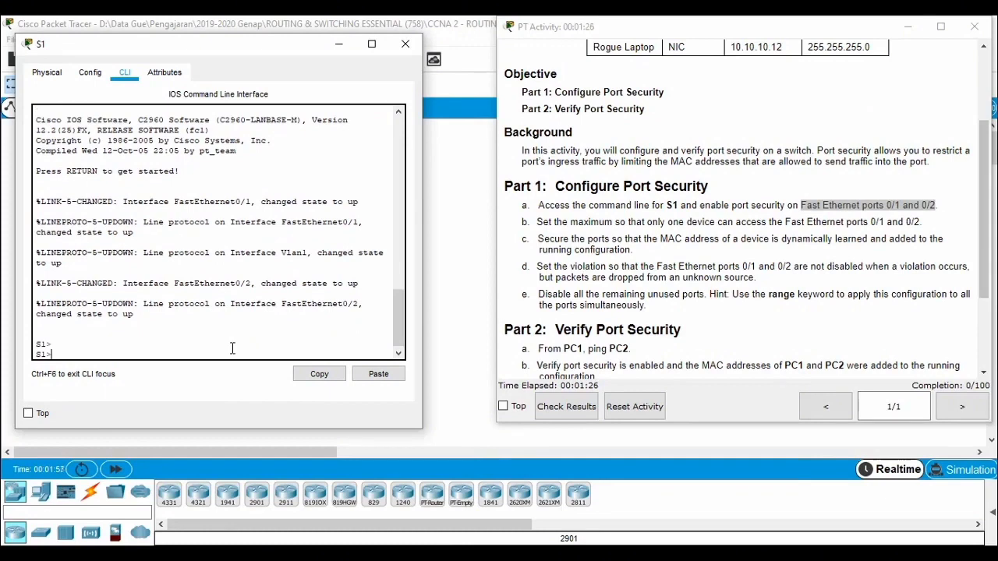
pyautogui.write('en')
pyautogui.press('Return')
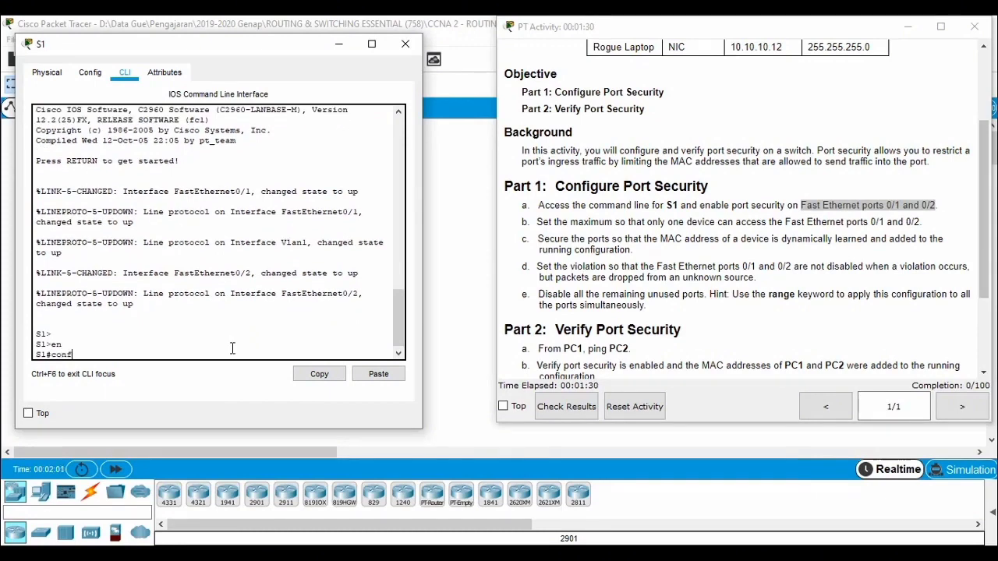
pyautogui.write('conf t')
pyautogui.press('Return')
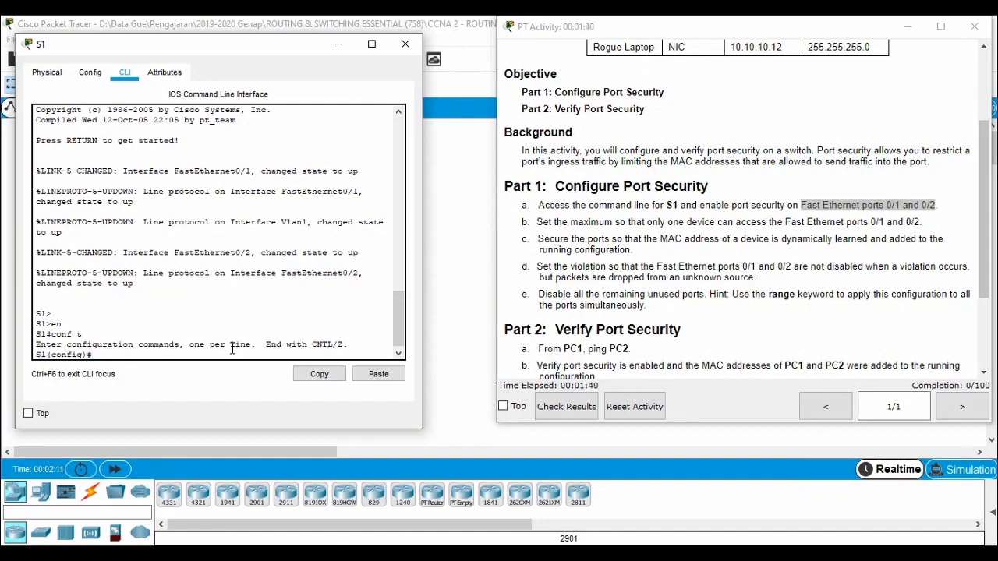
# Step: Enter interface range configuration mode for fastEthernet 0/1-2 on S1
pyautogui.write('int')
pyautogui.press('Tab')
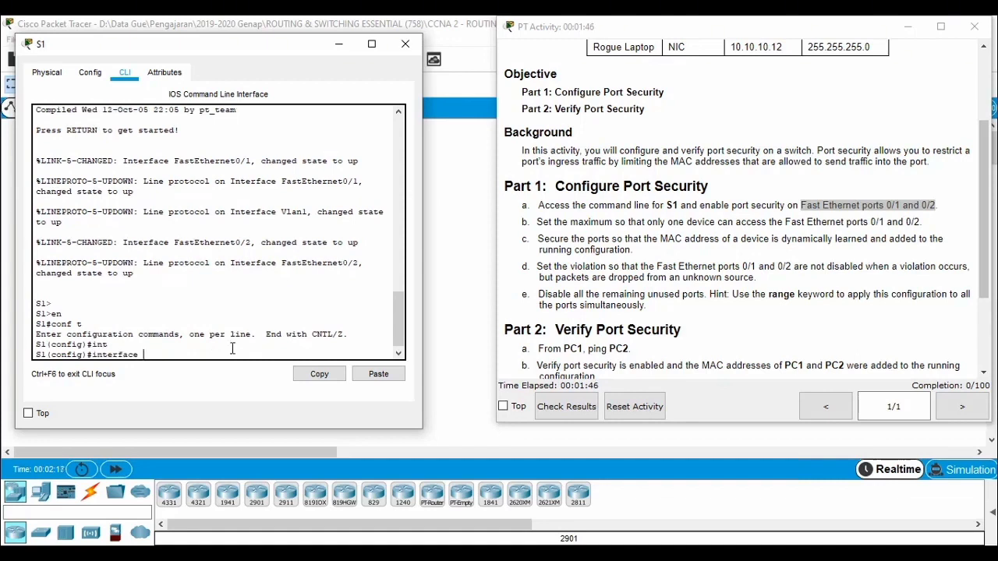
pyautogui.write('ran')
pyautogui.press('Tab')
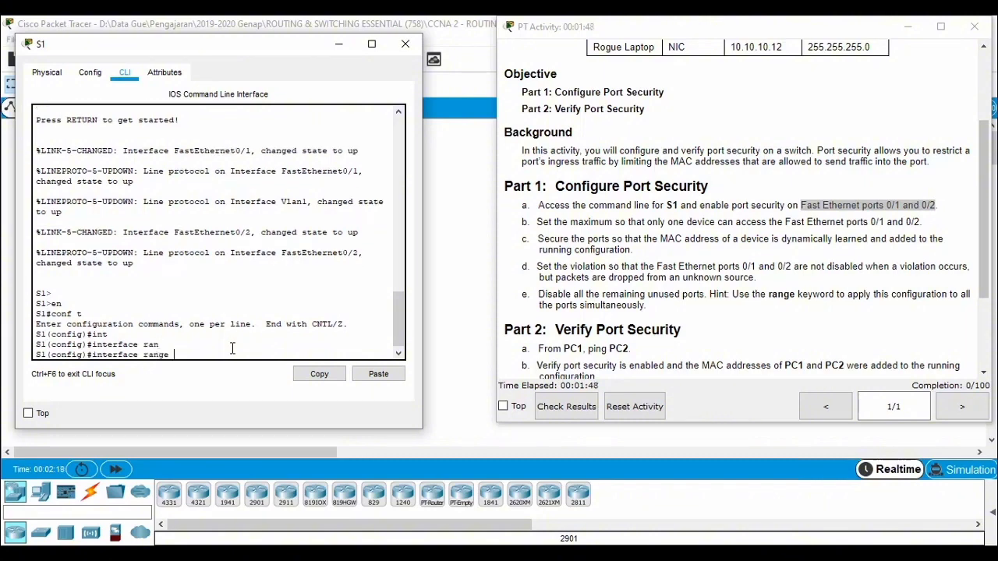
pyautogui.write('fas')
pyautogui.press('Tab')
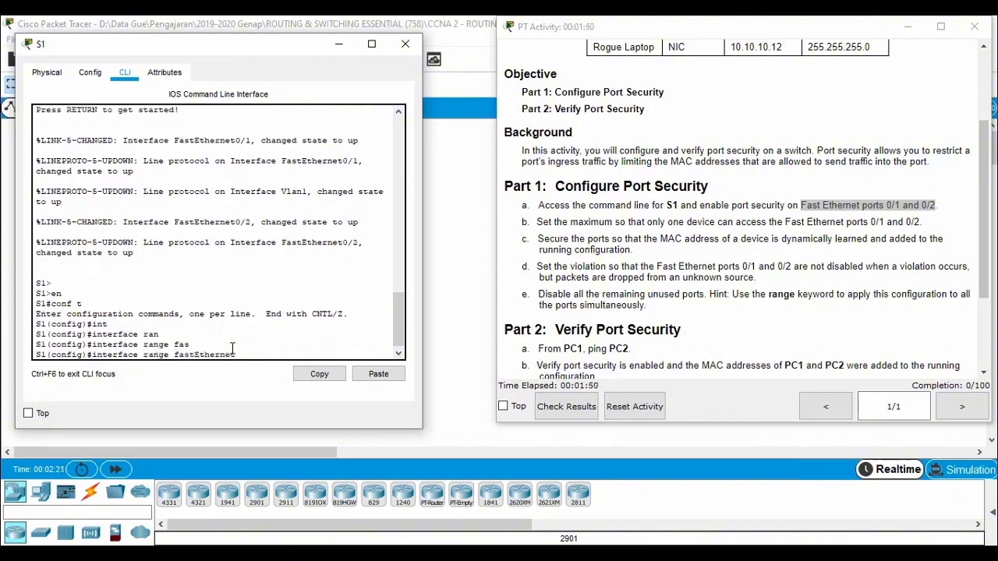
pyautogui.write('0/1-2')
pyautogui.press('Return')
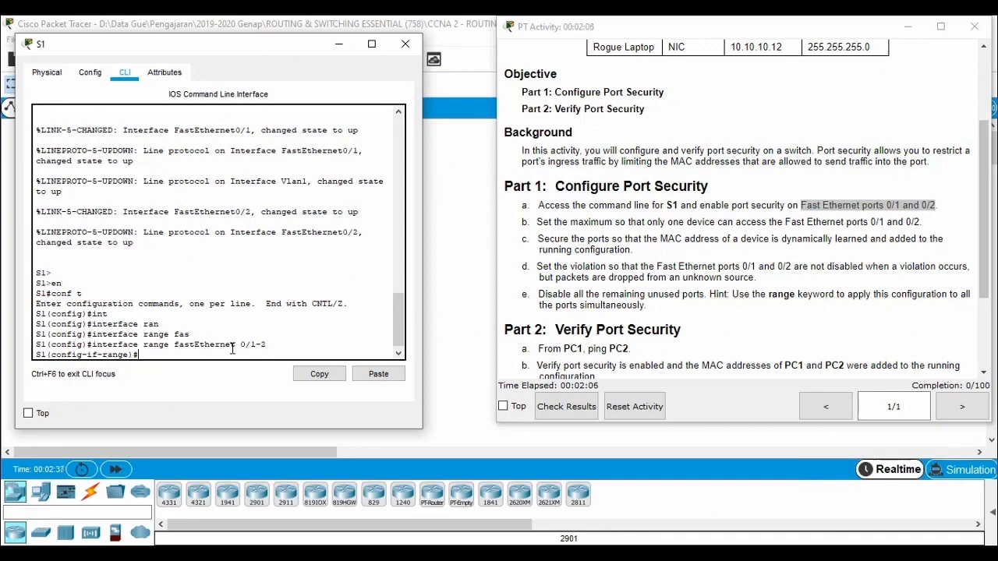
# Step: Enable port security on the selected interface range with the switchport port-security command
pyautogui.write('swi')
pyautogui.press('Tab')
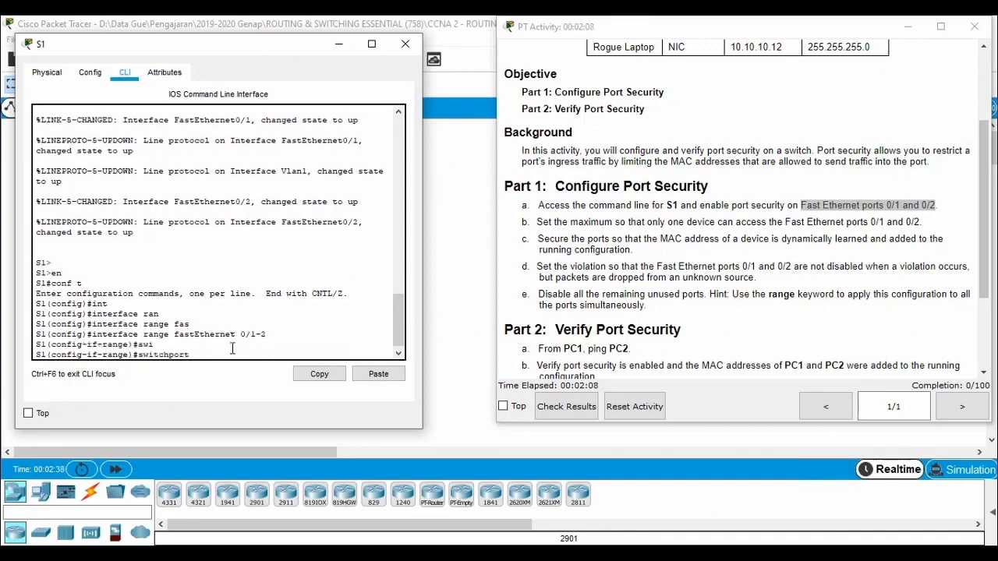
pyautogui.write('po')
pyautogui.press('Tab')
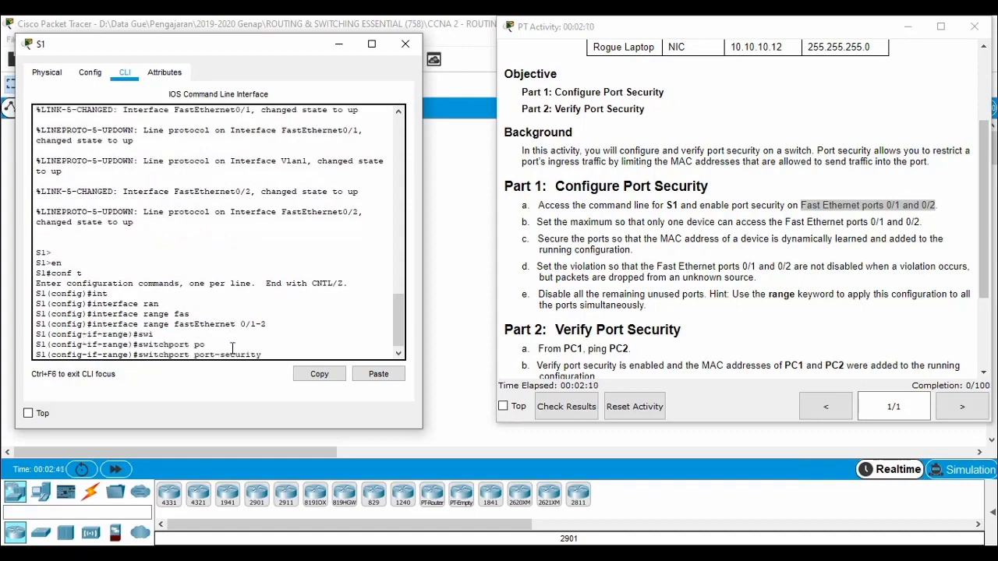
pyautogui.press('Return')
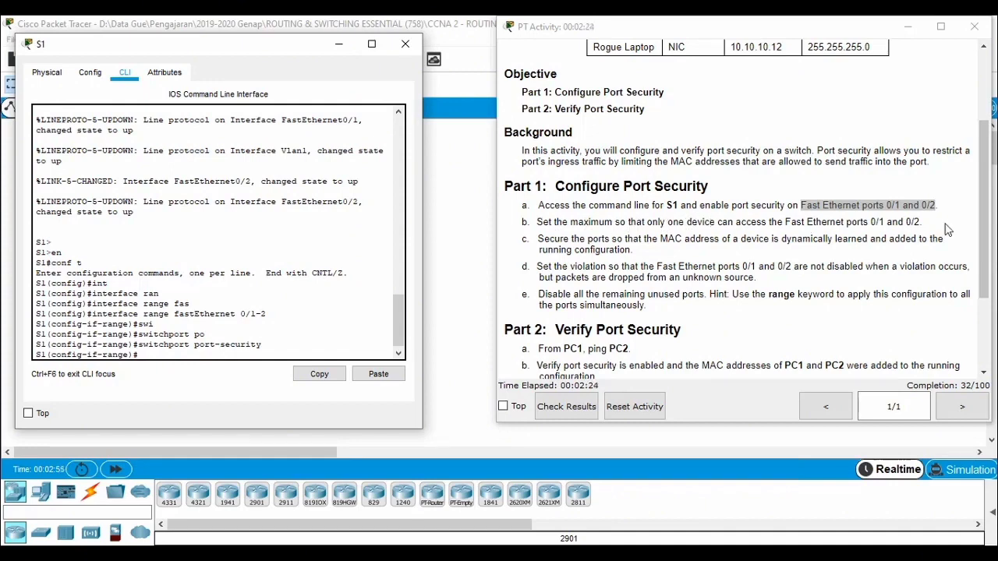
# Step: Limit port security on S1's selected interface range to one device with switchport port-security maximum 1
pyautogui.click(304, 335)
pyautogui.write('swi')
pyautogui.press('Tab')
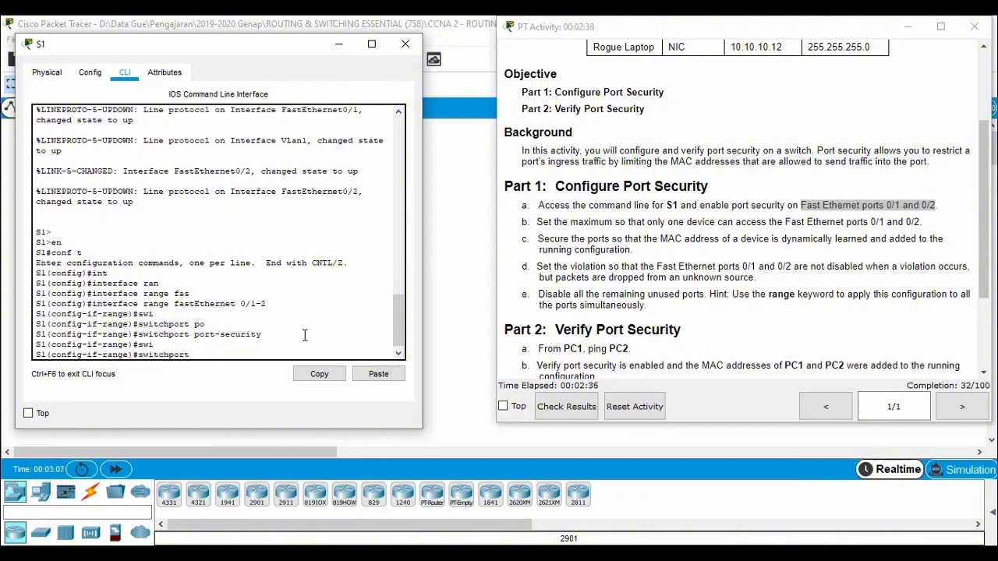
pyautogui.write('po')
pyautogui.press('Tab')
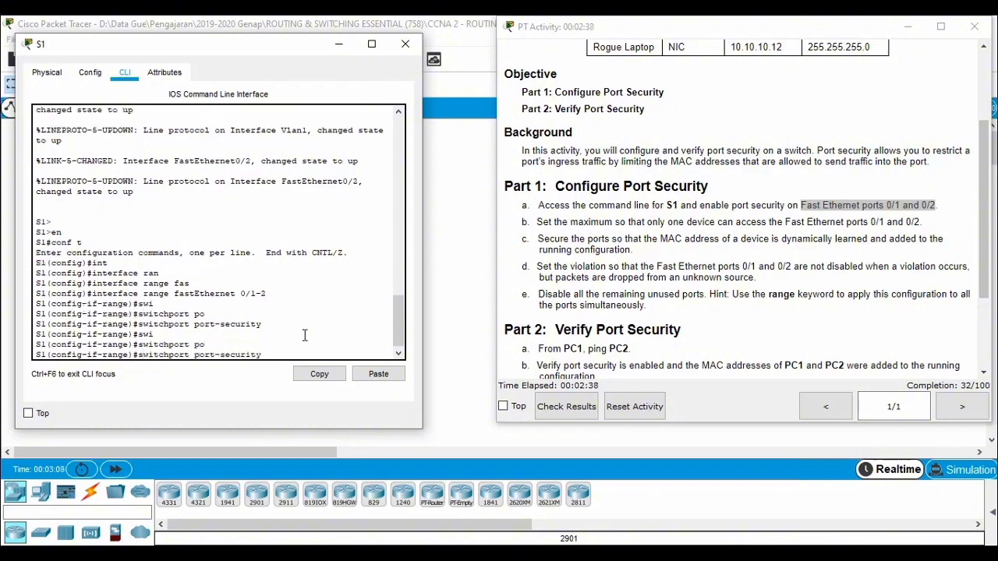
pyautogui.write('max')
pyautogui.press('Tab')
pyautogui.write('1')
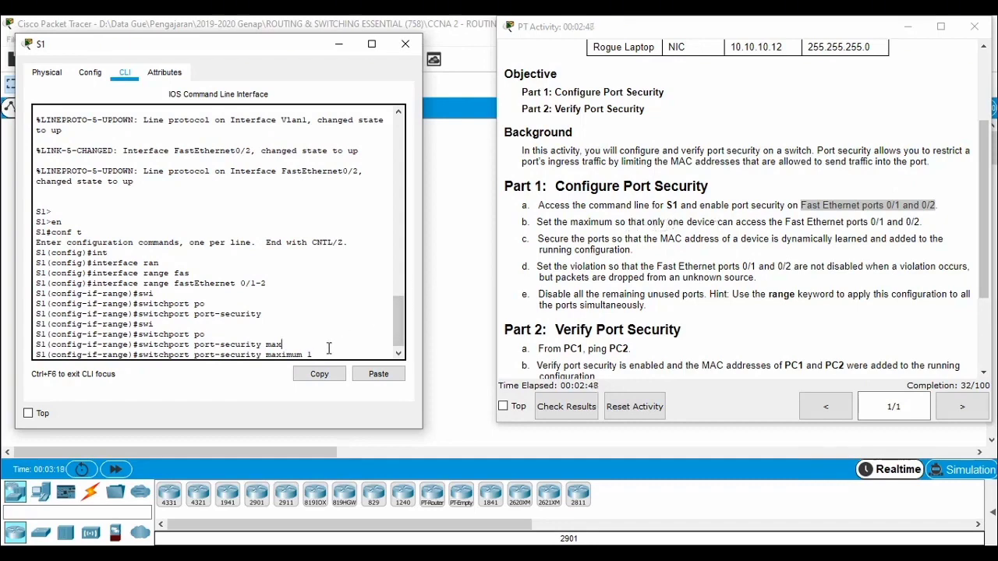
pyautogui.press('Return')
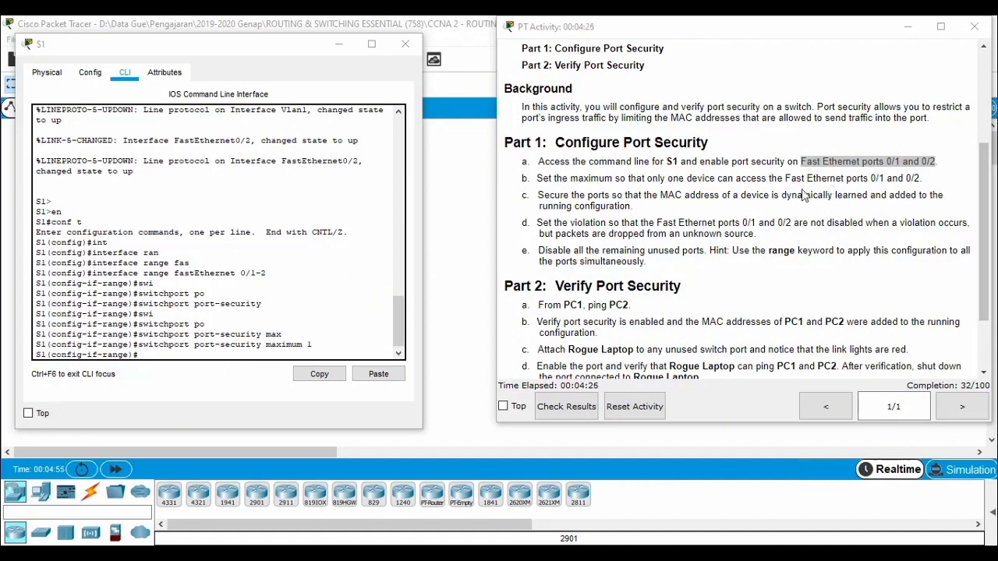
# Step: Enable sticky MAC address learning on the interface range with switchport port-security mac-address sticky
pyautogui.click(277, 343)
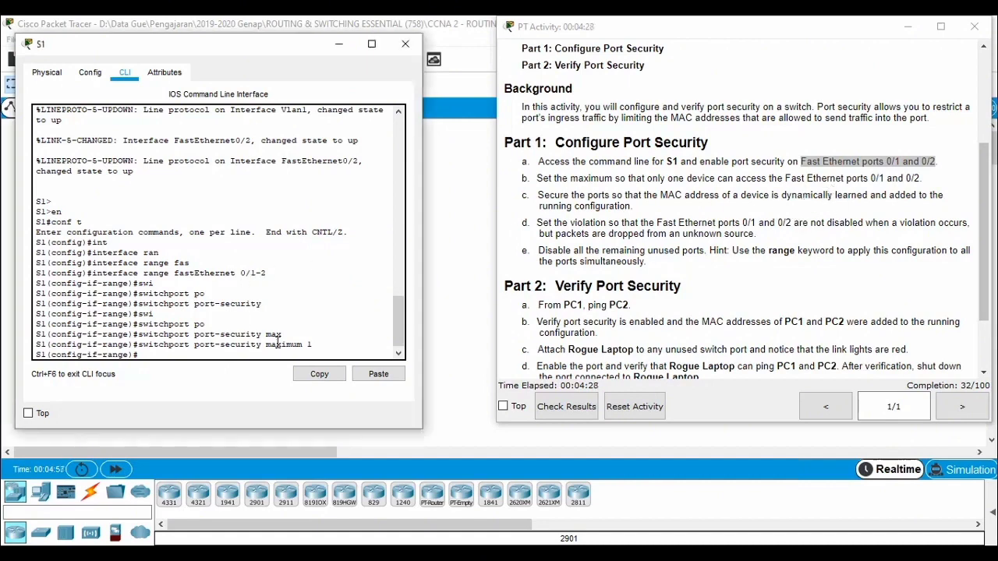
pyautogui.write('sw')
pyautogui.press('Tab')
pyautogui.write('po')
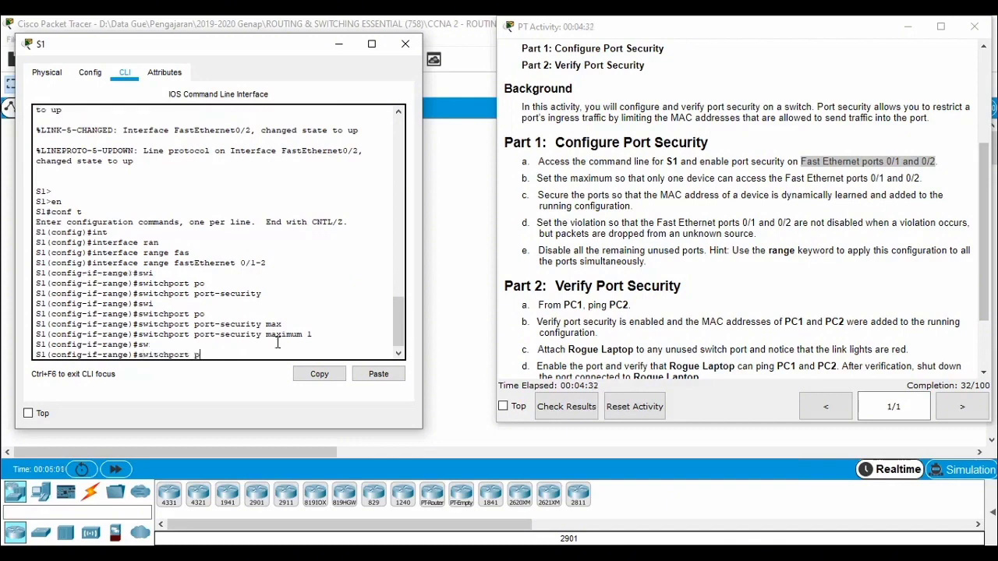
pyautogui.press('Tab')
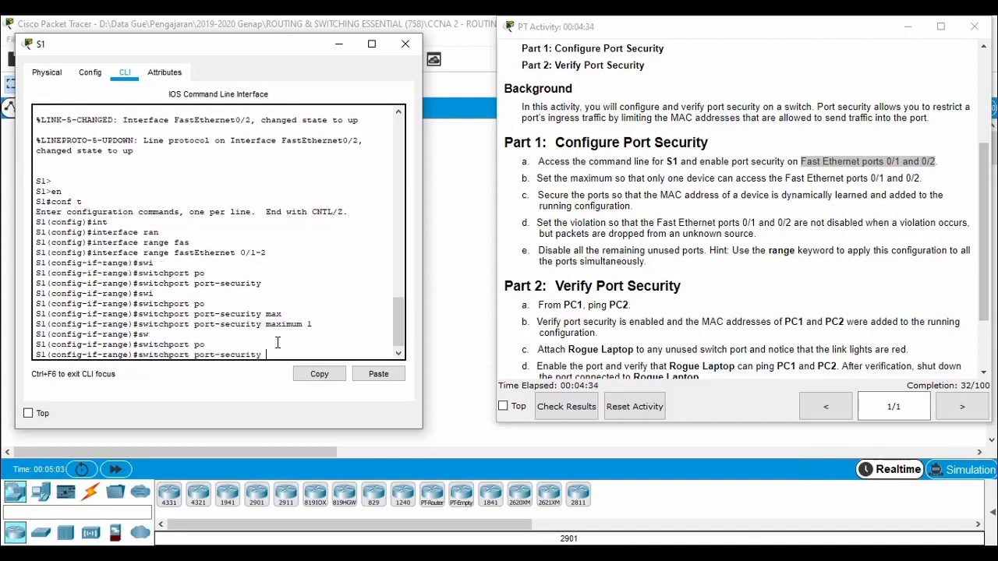
pyautogui.write('ma')
pyautogui.press('Tab')
pyautogui.write('c')
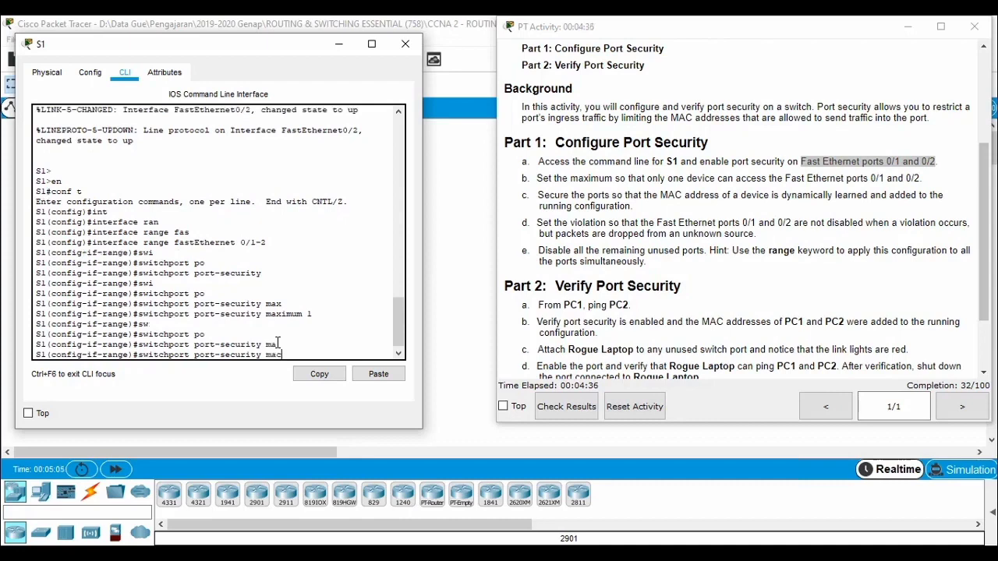
pyautogui.press('Tab')
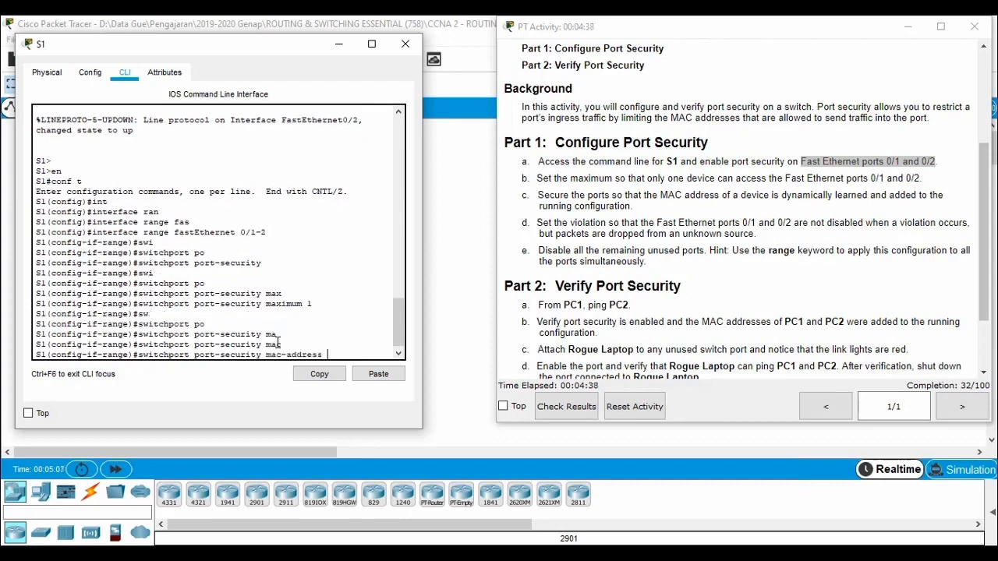
pyautogui.write('sti')
pyautogui.press('Tab')
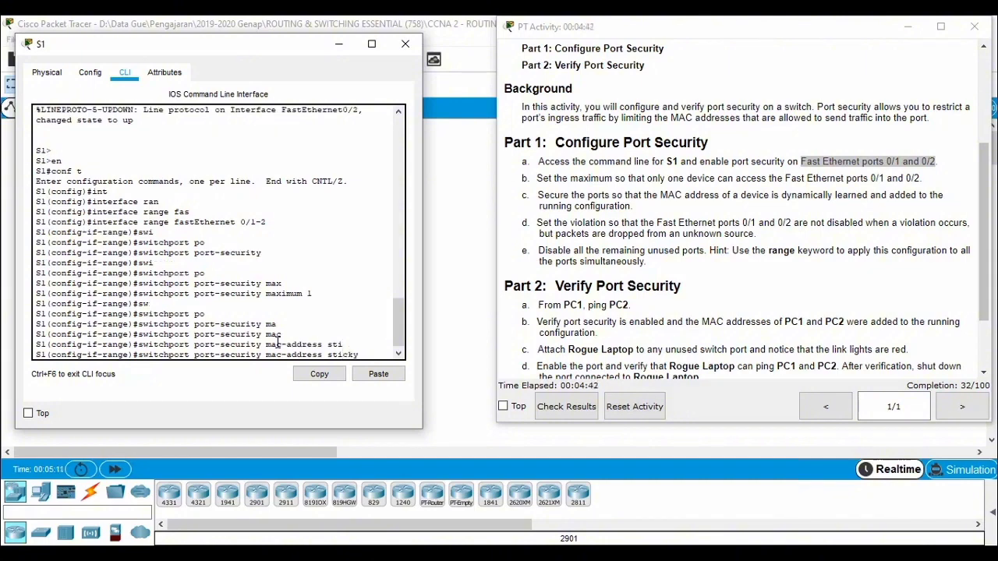
pyautogui.press('Return')
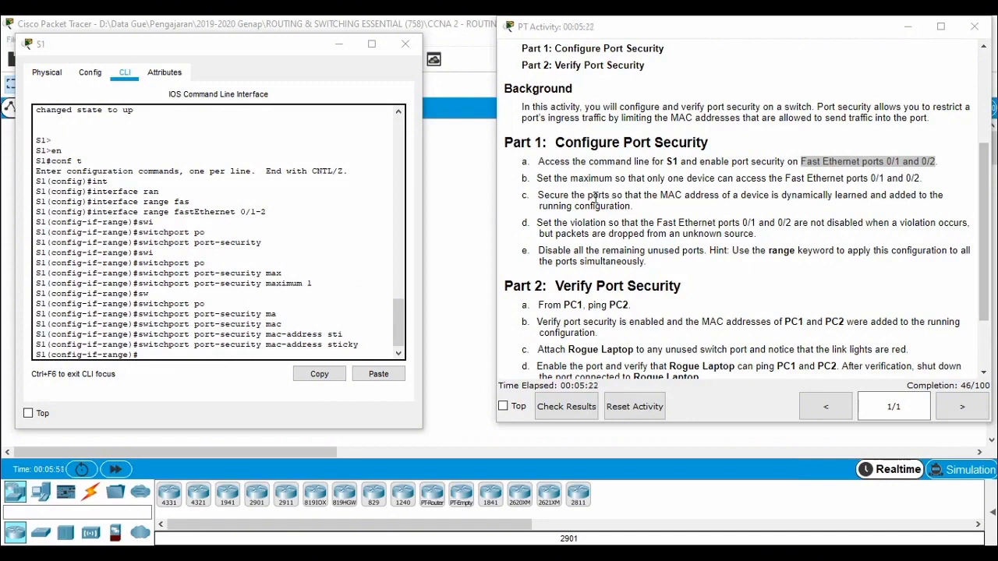
# Step: Examine the topology around S1 and Rogue Laptop, and read the violation requirement in Part 1 step d beside S1's command line
pyautogui.click(464, 219)
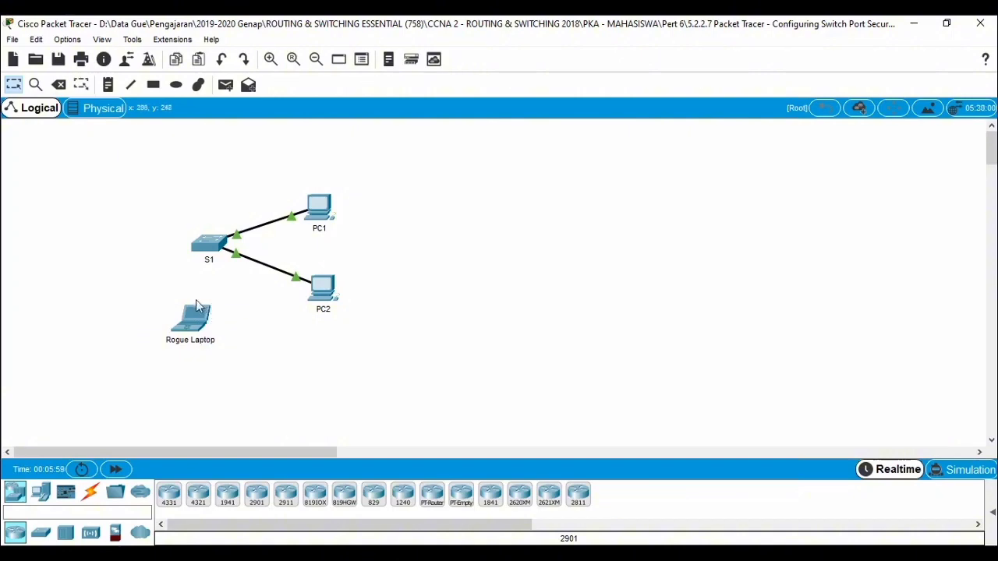
pyautogui.moveTo(228, 245)
pyautogui.moveTo(197, 311)
pyautogui.hotkey('alt', 'Tab')
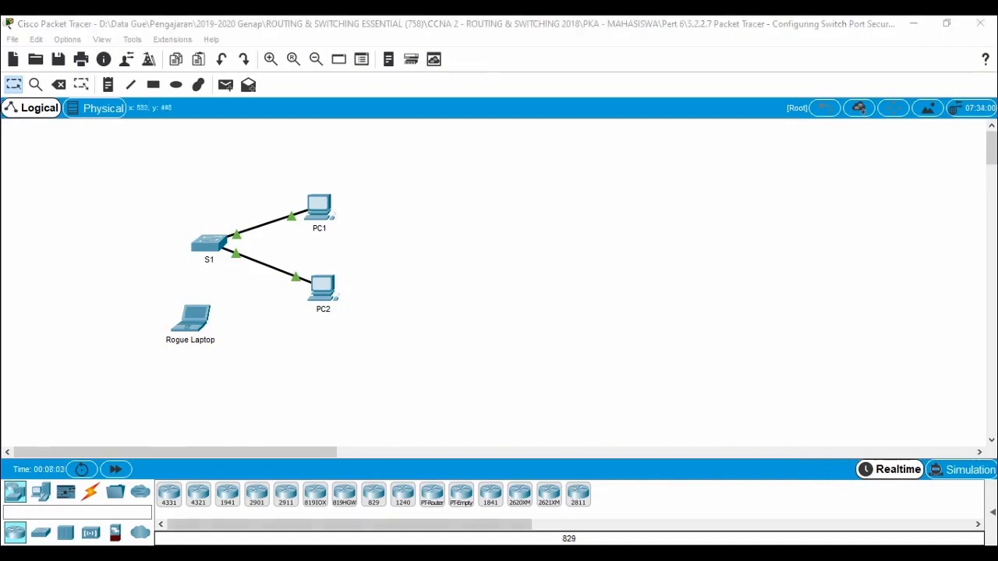
pyautogui.click(197, 247)
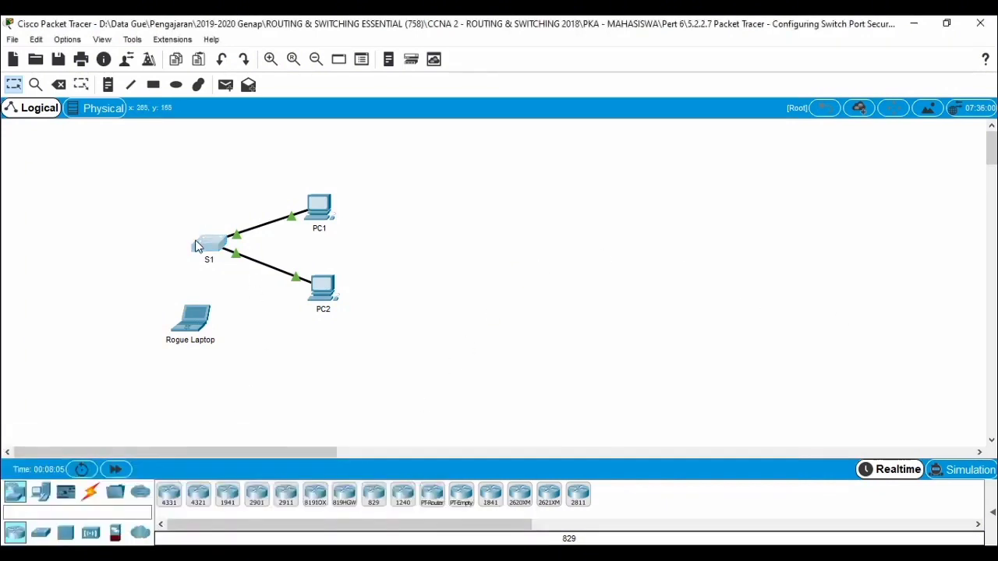
pyautogui.click(197, 246)
pyautogui.moveTo(275, 540)
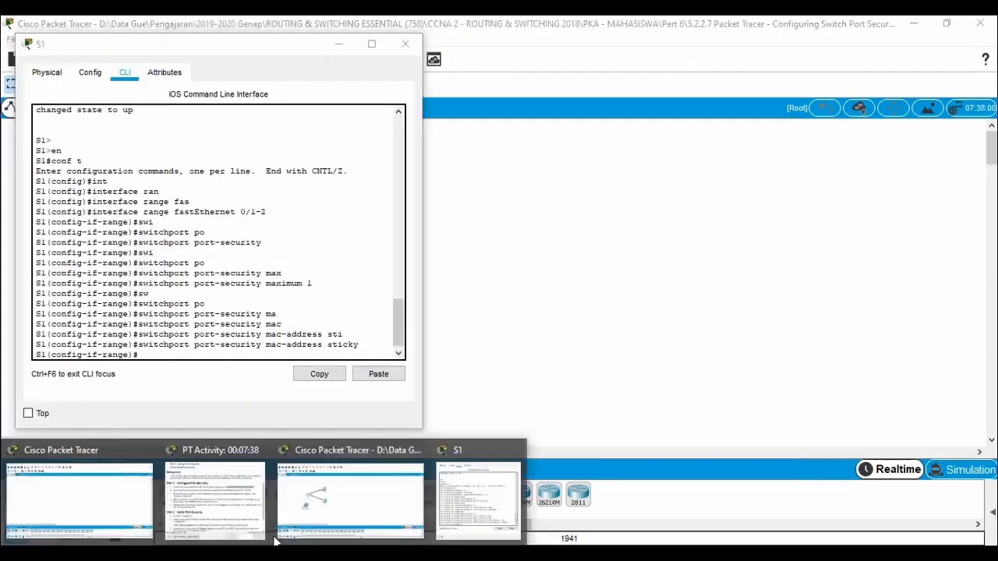
pyautogui.click(231, 521)
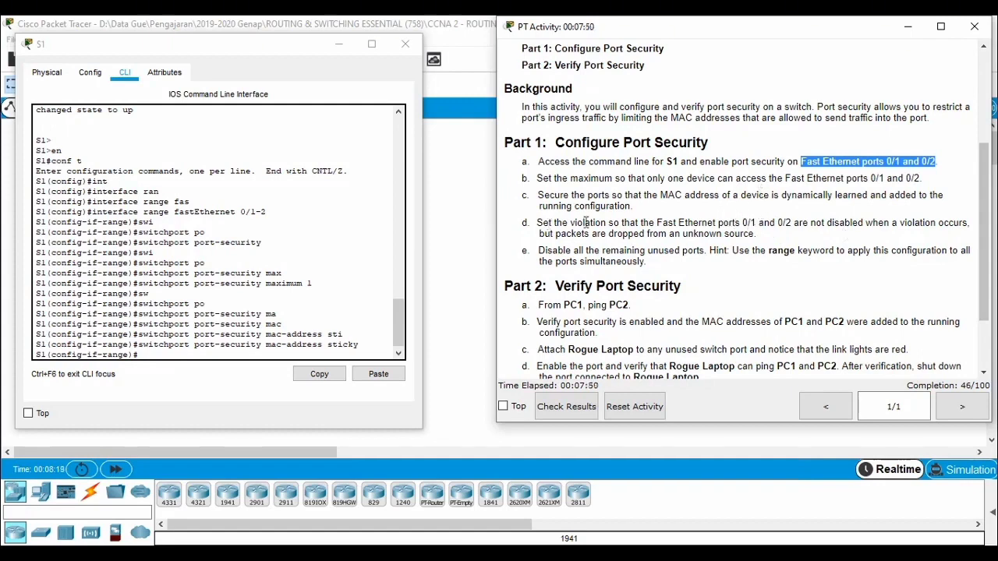
pyautogui.moveTo(609, 223); pyautogui.dragTo(650, 234)
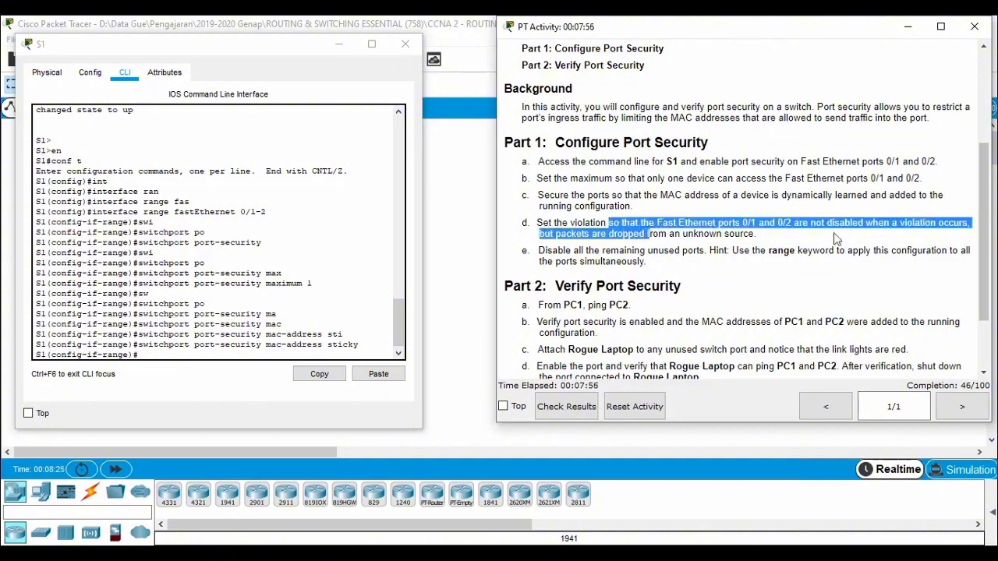
pyautogui.click(844, 226)
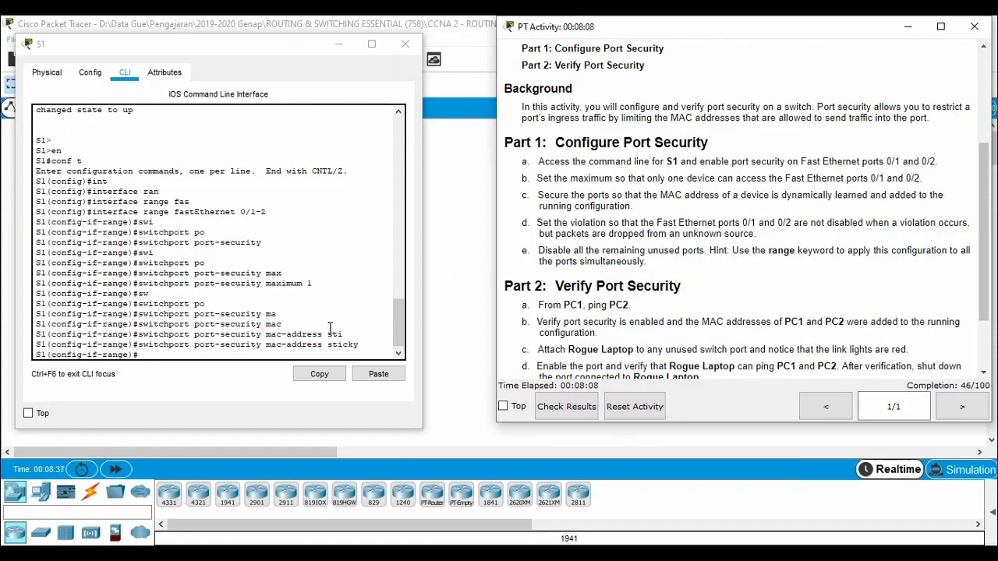
# Step: List the available port-security violation modes and set the interface range to switchport port-security violation restrict
pyautogui.click(363, 311)
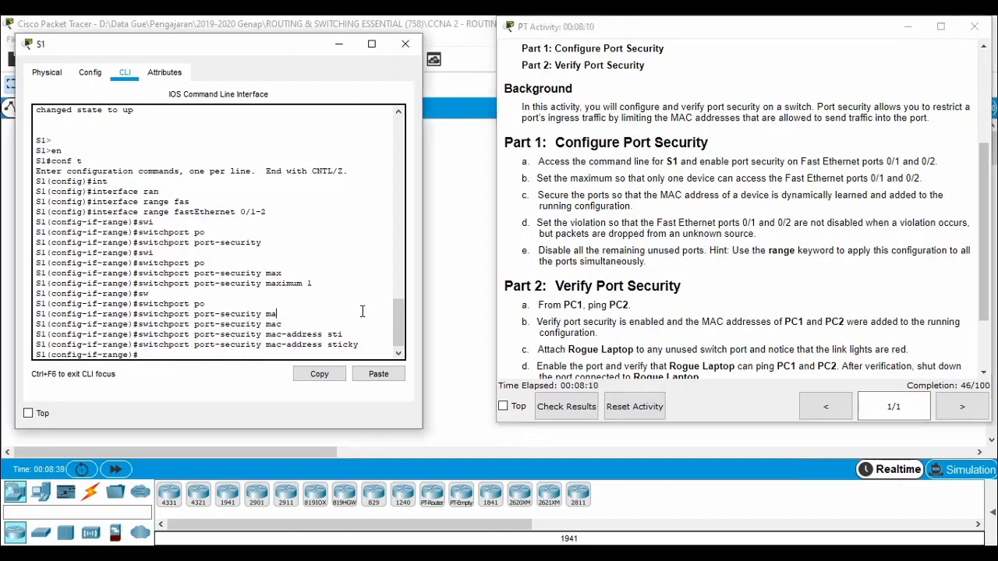
pyautogui.write('s')
pyautogui.press('Tab')
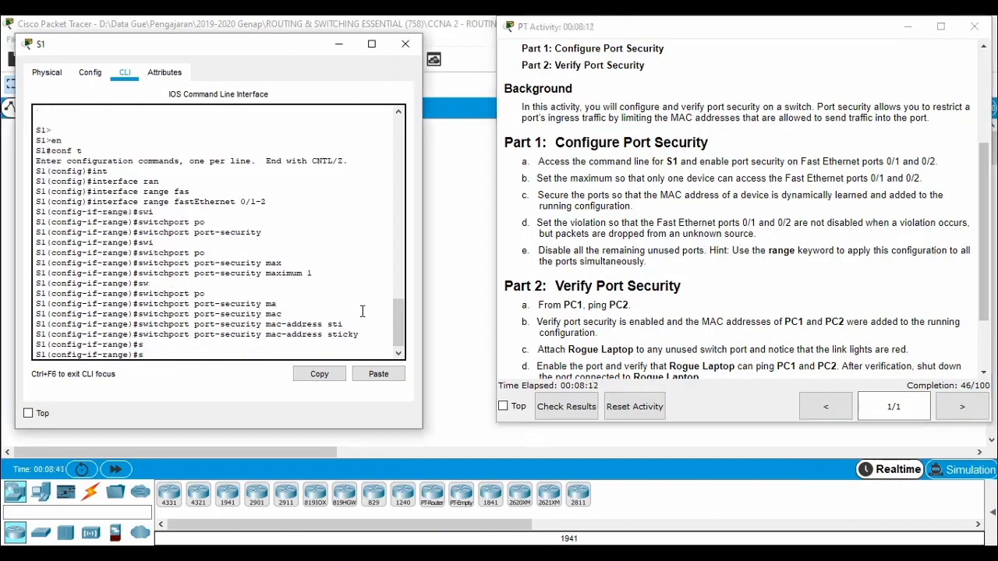
pyautogui.write('wi')
pyautogui.press('Tab')
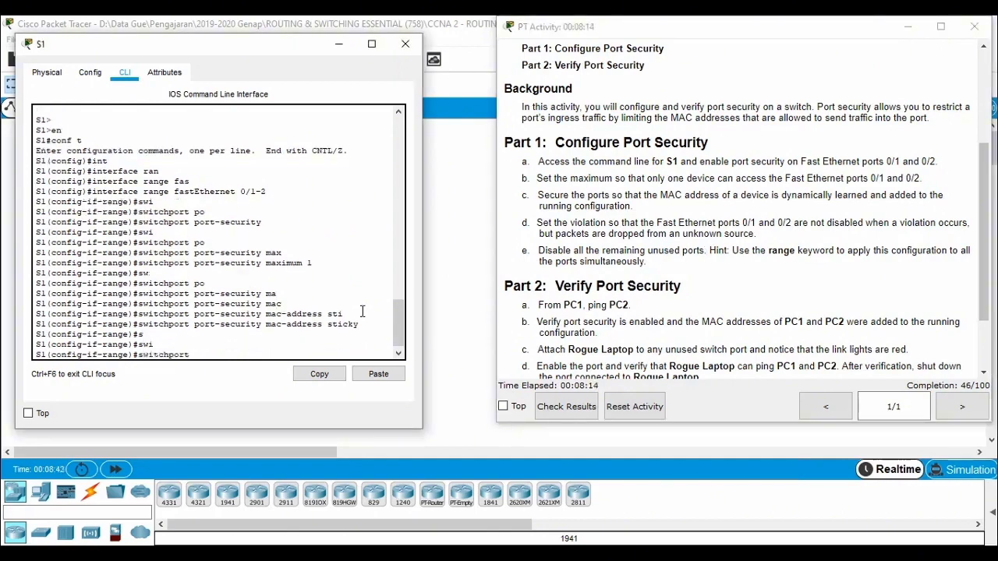
pyautogui.write('po')
pyautogui.press('Tab')
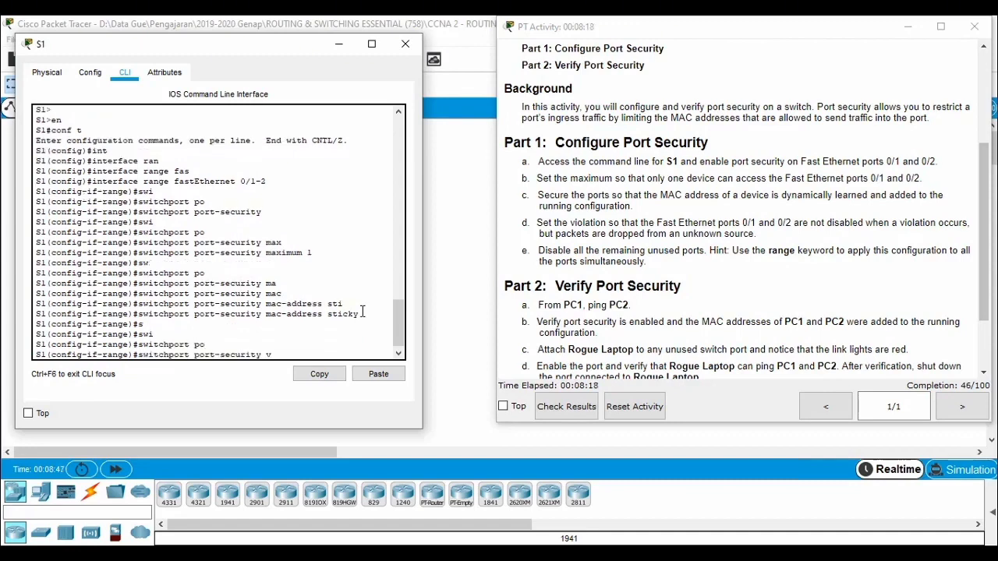
pyautogui.write('vi')
pyautogui.press('Tab')
pyautogui.write('?')
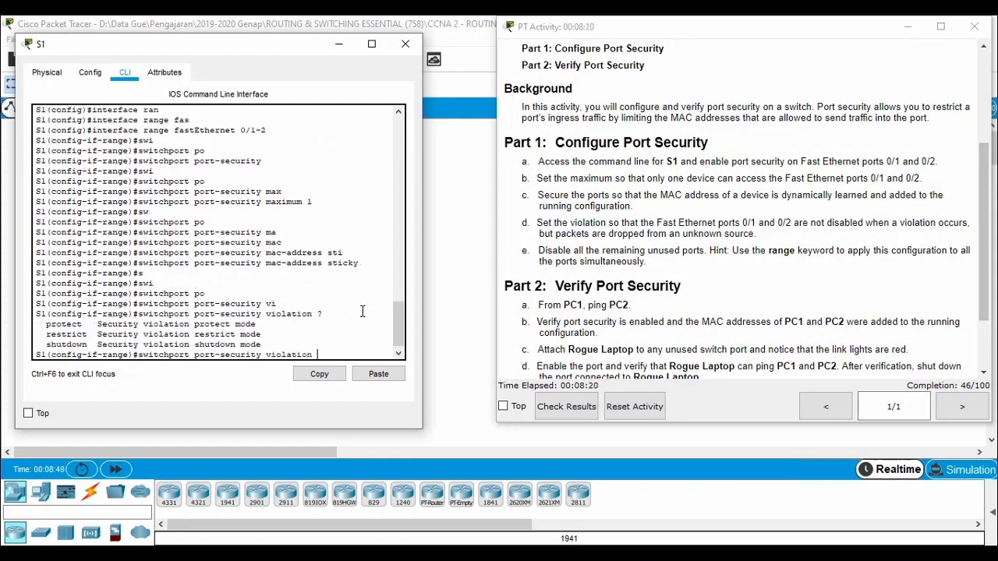
pyautogui.write('res')
pyautogui.press('Tab')
pyautogui.press('Return')
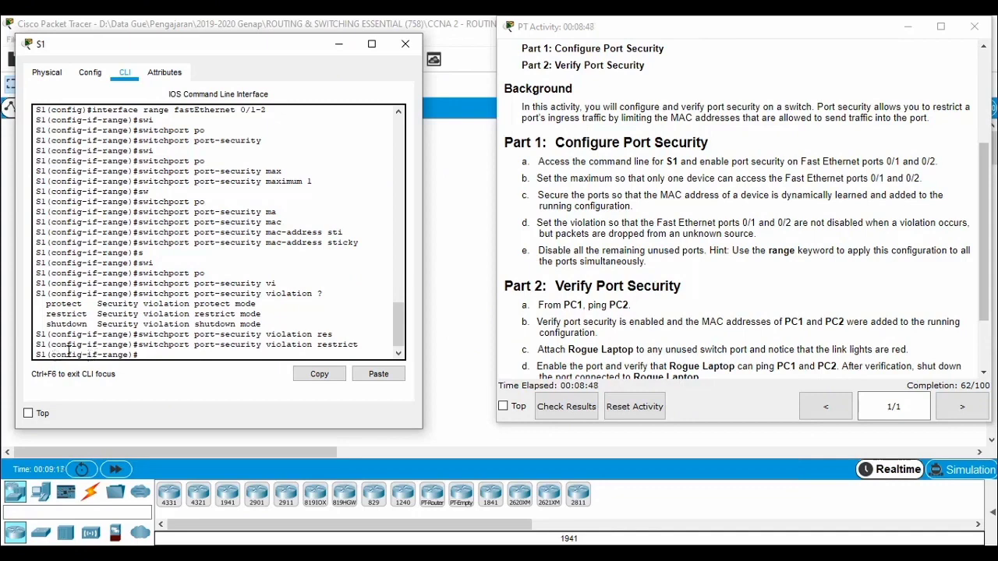
# Step: Check S1's port list in the topology, and exit interface range configuration back to global configuration mode
pyautogui.click(478, 223)
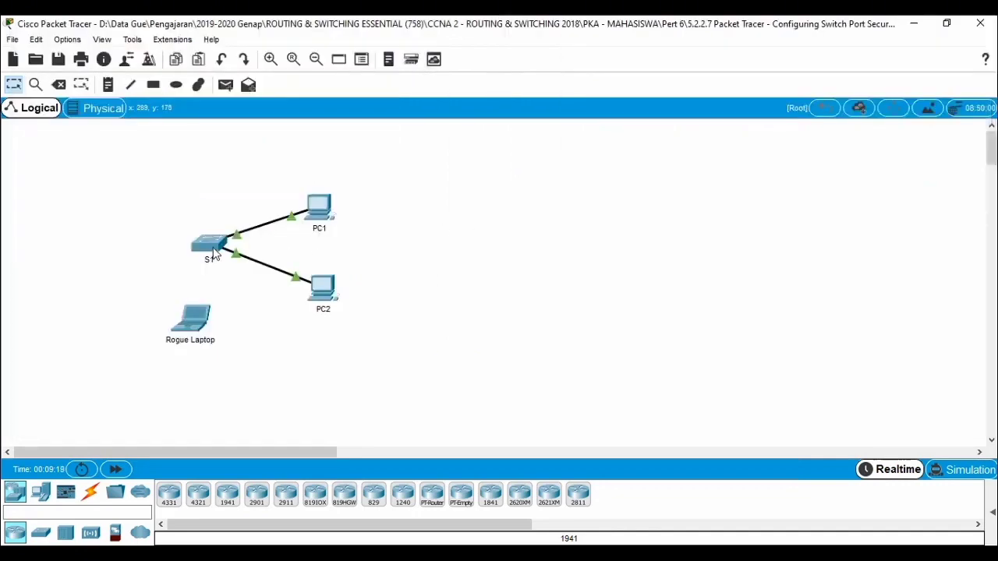
pyautogui.moveTo(214, 254)
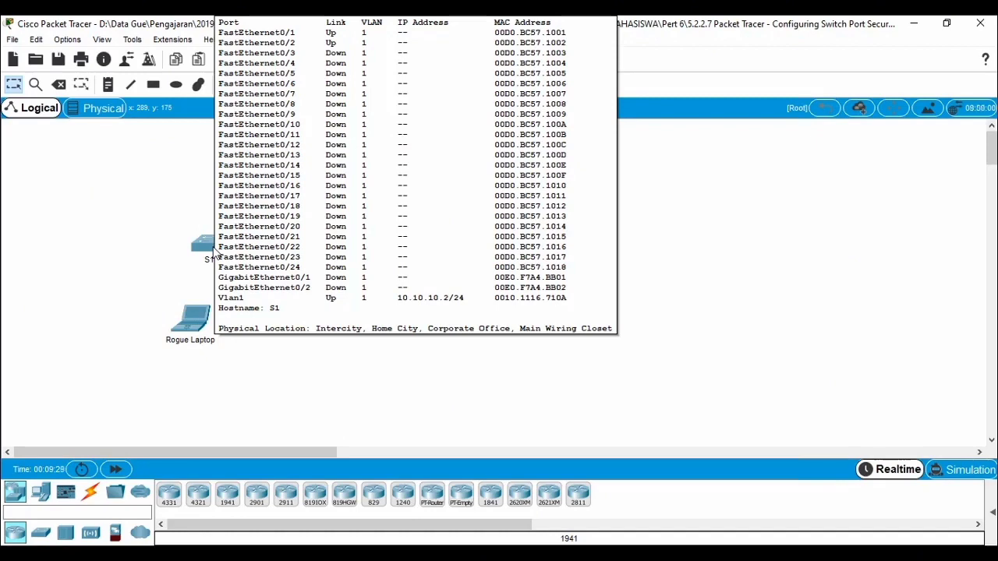
pyautogui.click(206, 241)
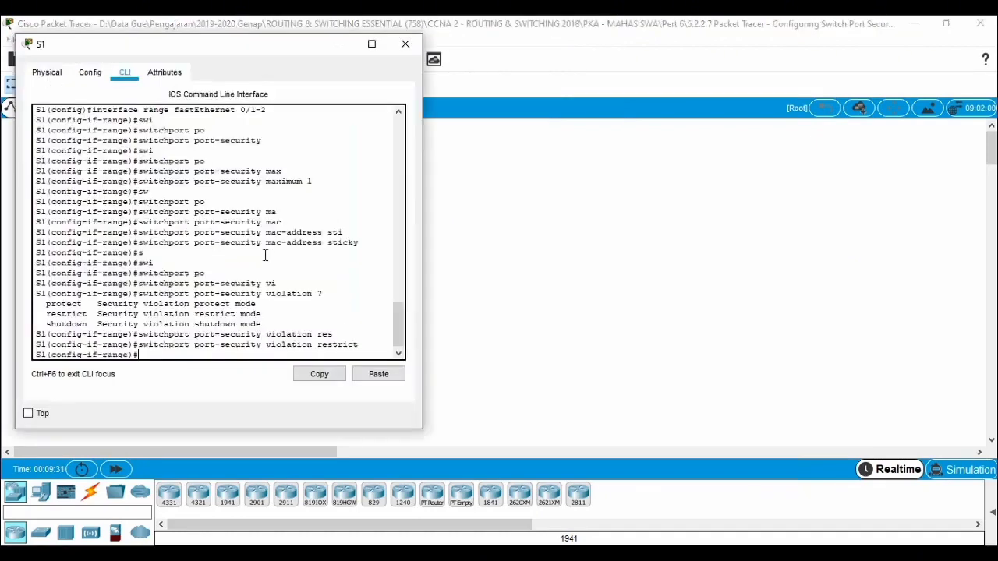
pyautogui.write('exit')
pyautogui.press('Return')
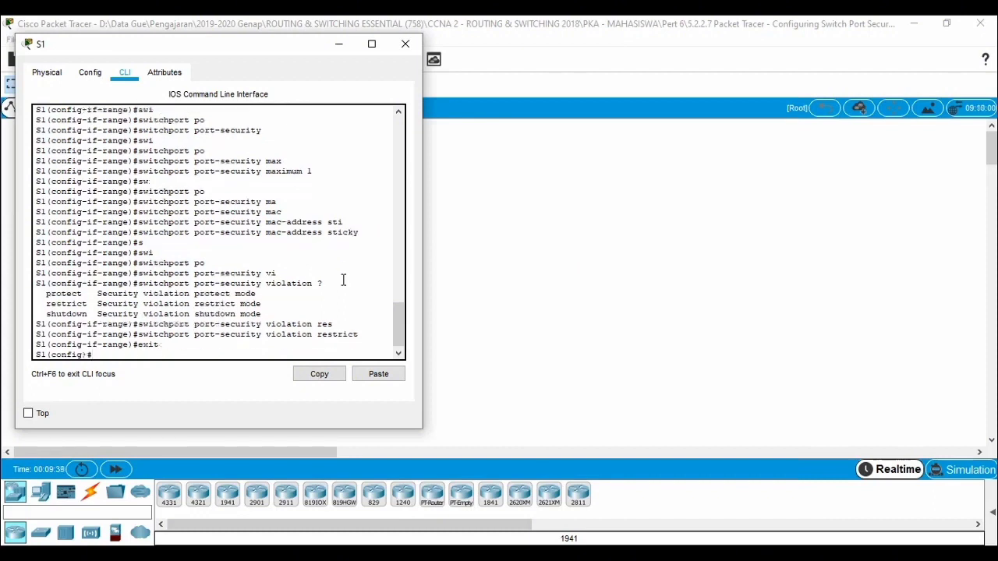
# Step: Write an interface range command on S1 that covers the unused ports fastEthernet 0/3-24
pyautogui.write('int')
pyautogui.press('Tab')
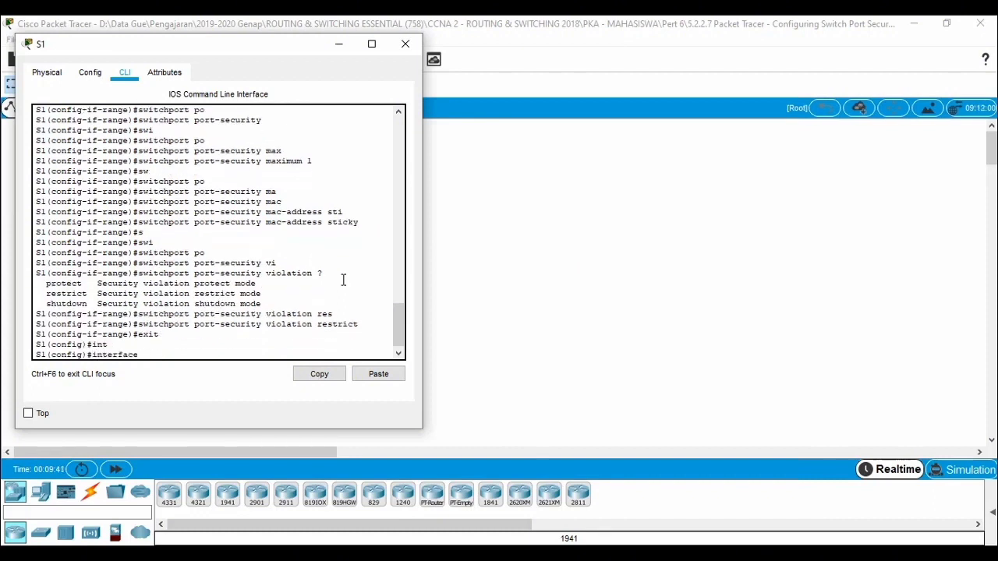
pyautogui.write('ra')
pyautogui.press('Tab')
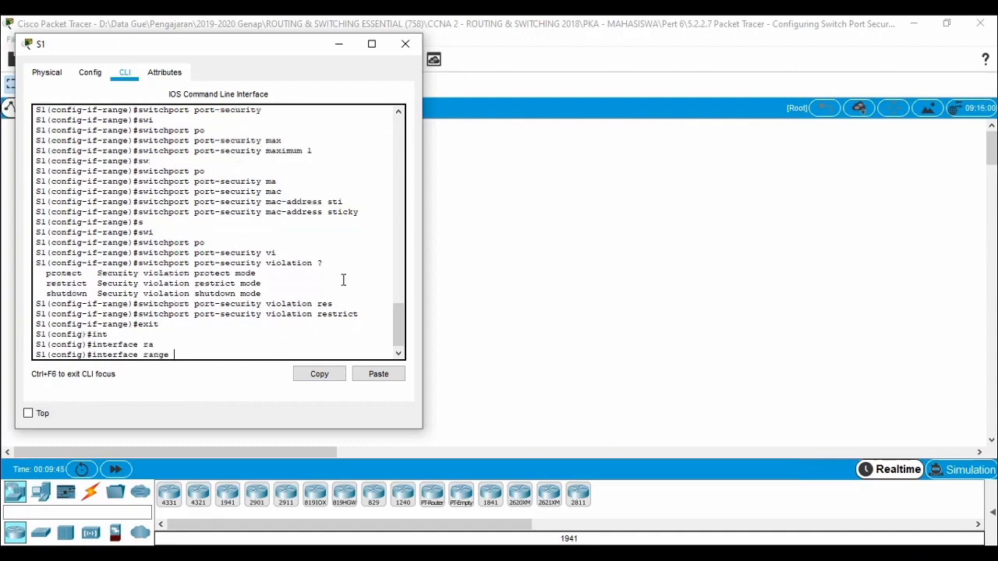
pyautogui.write('f')
pyautogui.press('Tab')
pyautogui.write('0')
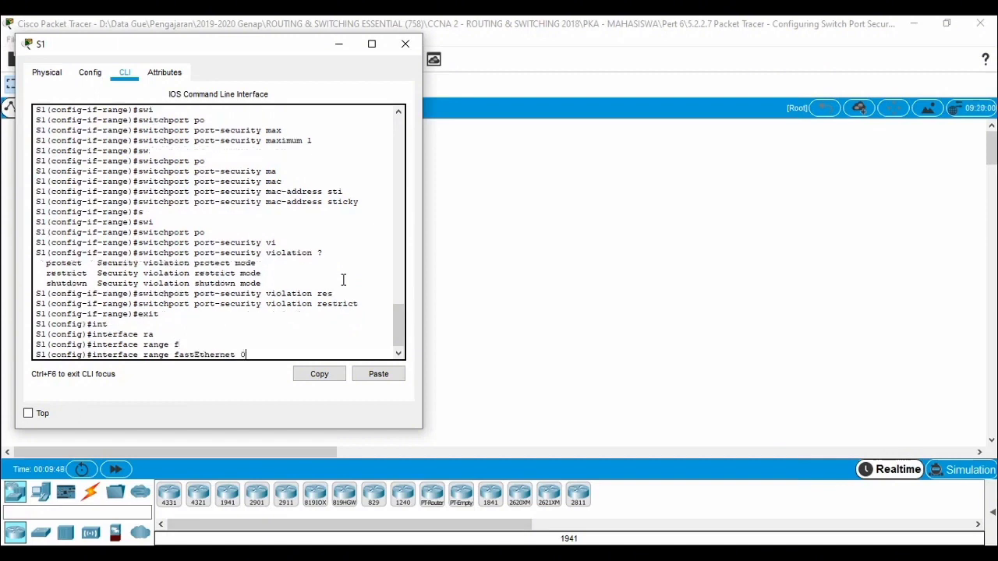
pyautogui.write('/3-24,')
# Step: Add gigabitEthernet 0/1-2 to the interface range command, checking S1's ports in the topology, and run it
pyautogui.write('gi')
pyautogui.press('Tab')
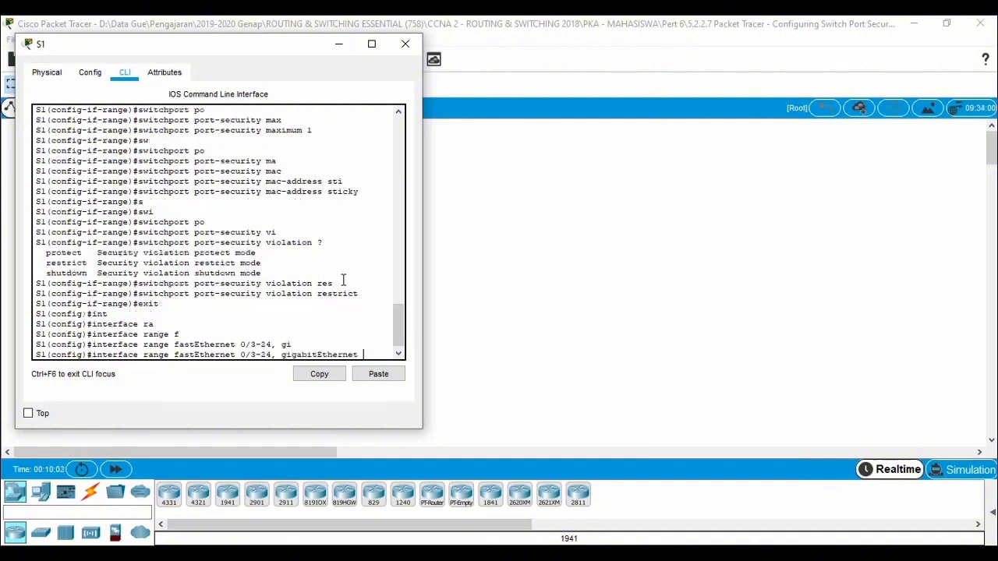
pyautogui.write('0')
pyautogui.click(545, 248)
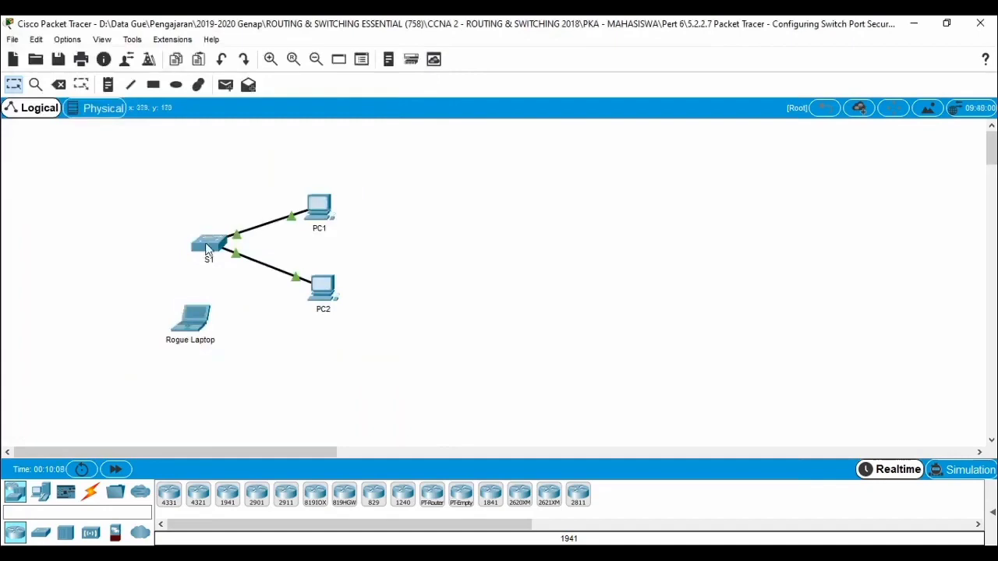
pyautogui.moveTo(207, 248)
pyautogui.click(207, 244)
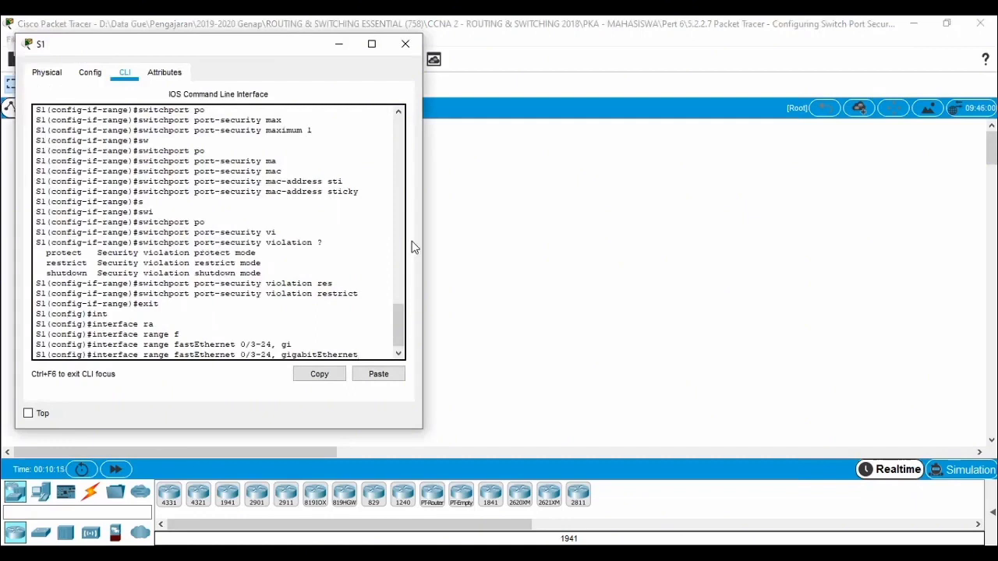
pyautogui.write('0/1-2')
pyautogui.press('Return')
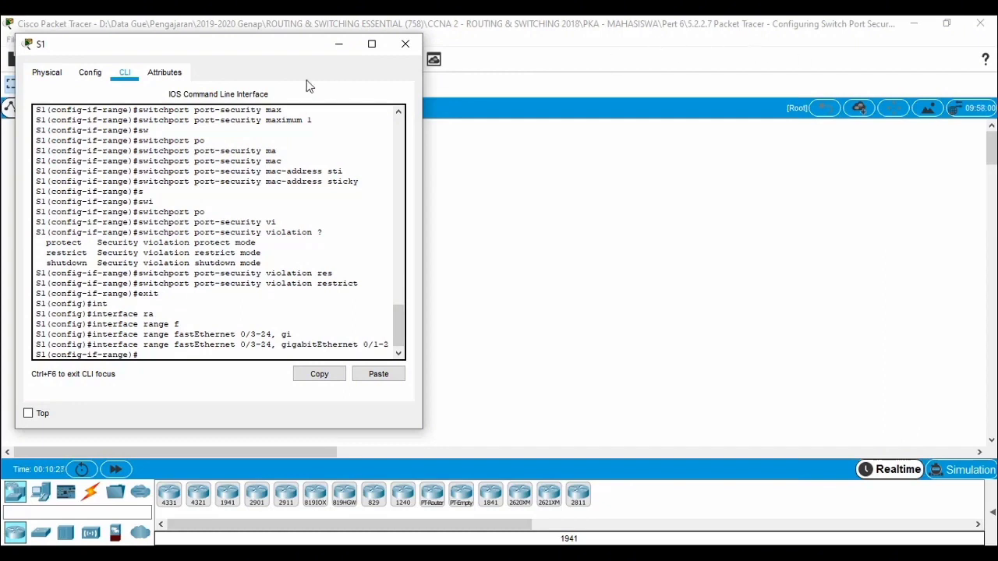
# Step: Shut down the selected range of unused ports on S1 and review the Part 2 verification tasks in the activity instructions
pyautogui.write('shut')
pyautogui.press('Return')
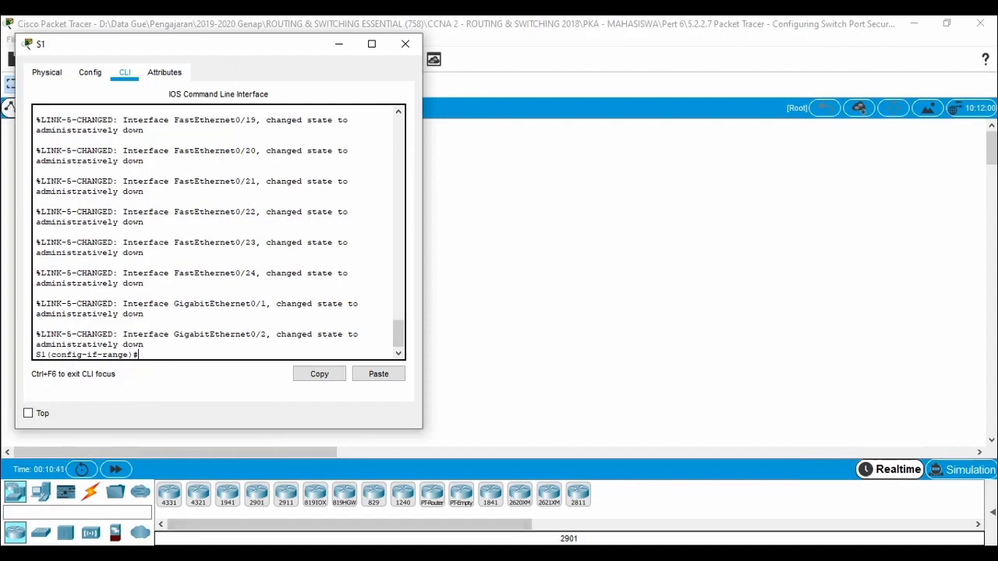
pyautogui.click(243, 555)
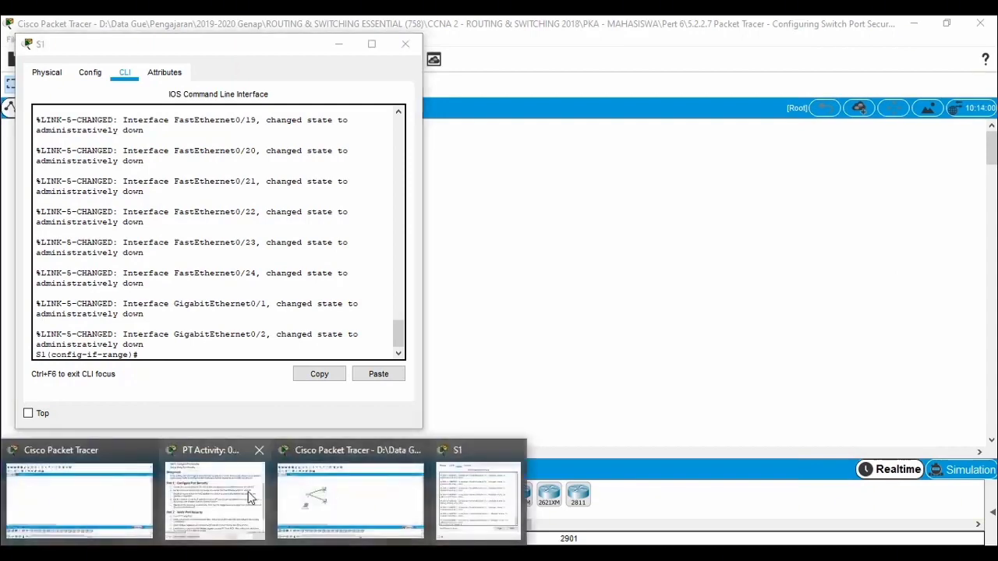
pyautogui.click(215, 499)
pyautogui.scroll(-3, 745, 340)
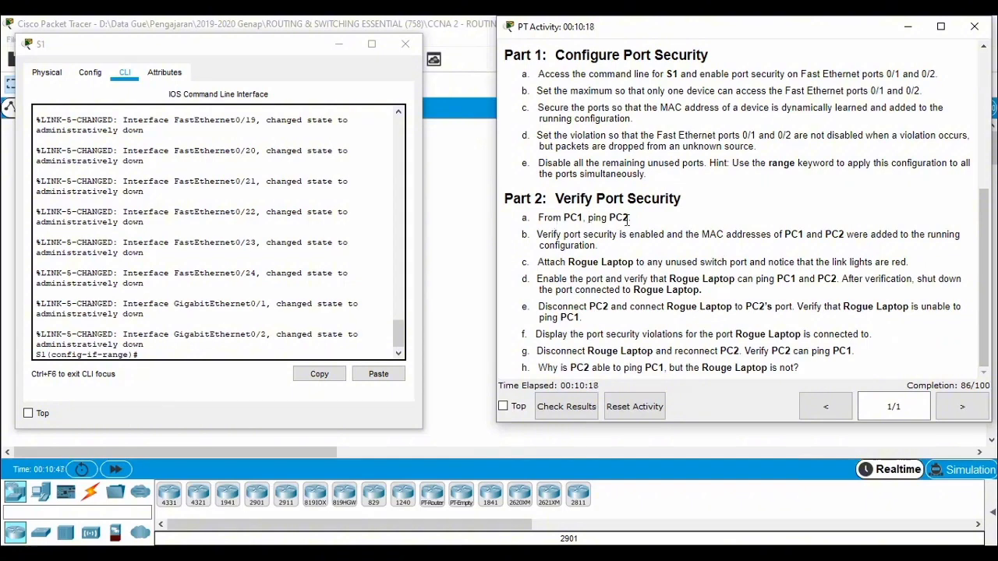
# Step: Open PC1's Command Prompt and look up PC2's IP address in the activity's Addressing Table
pyautogui.click(454, 210)
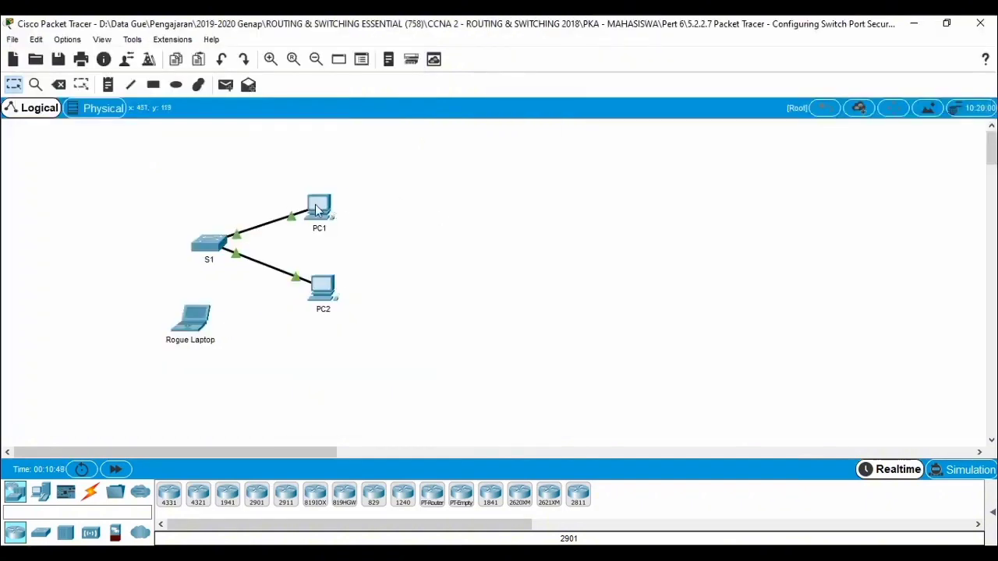
pyautogui.click(317, 209)
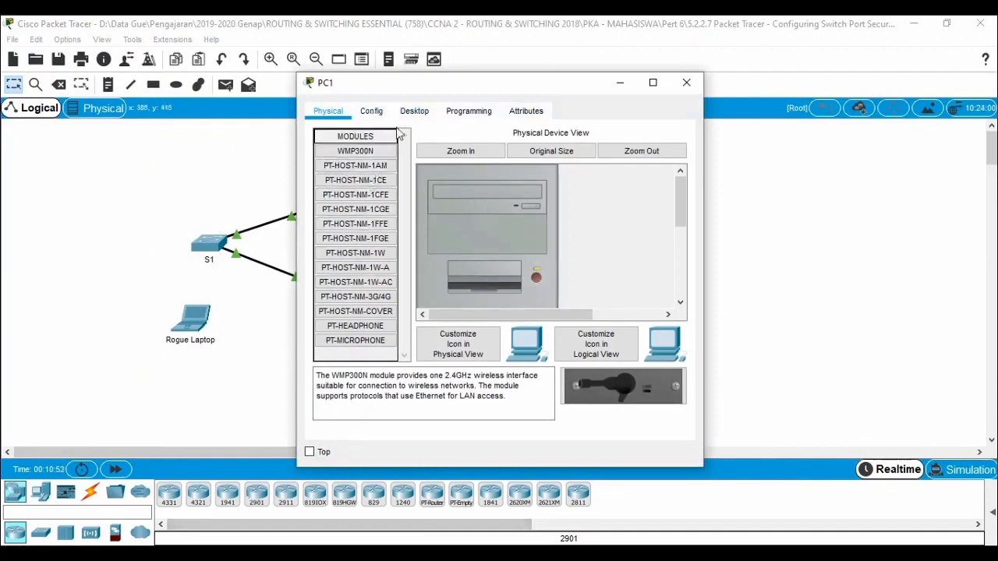
pyautogui.click(411, 113)
pyautogui.click(625, 177)
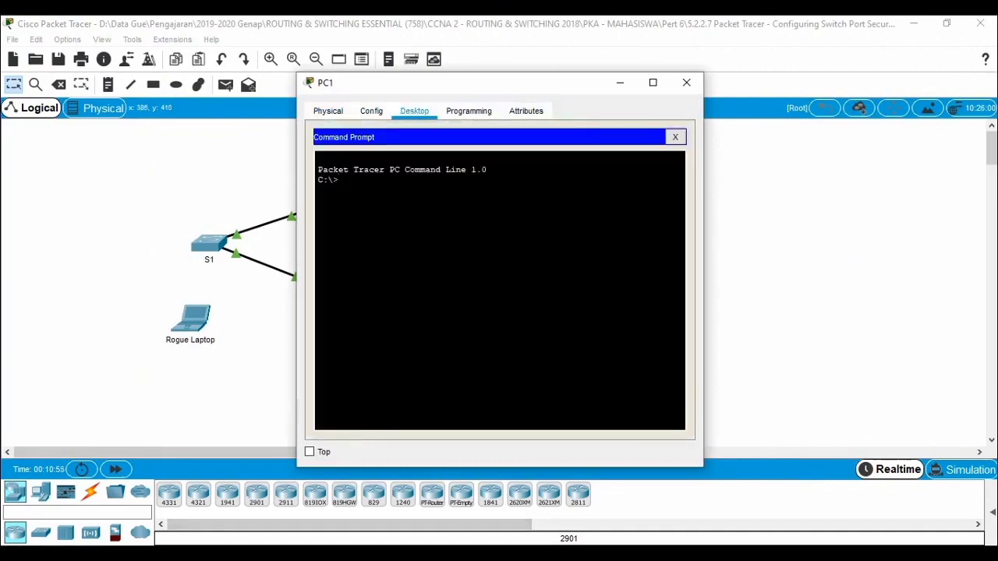
pyautogui.click(314, 554)
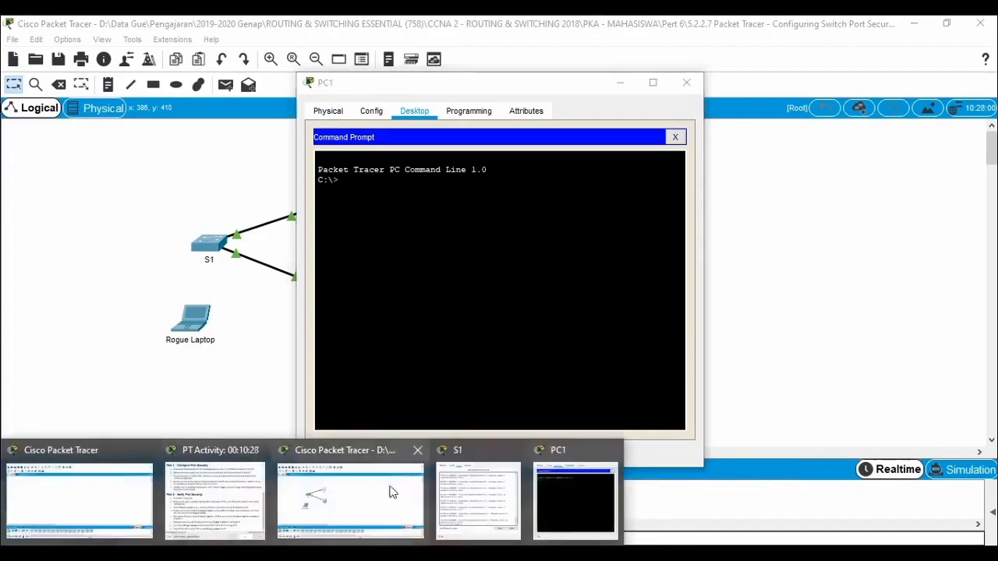
pyautogui.click(214, 498)
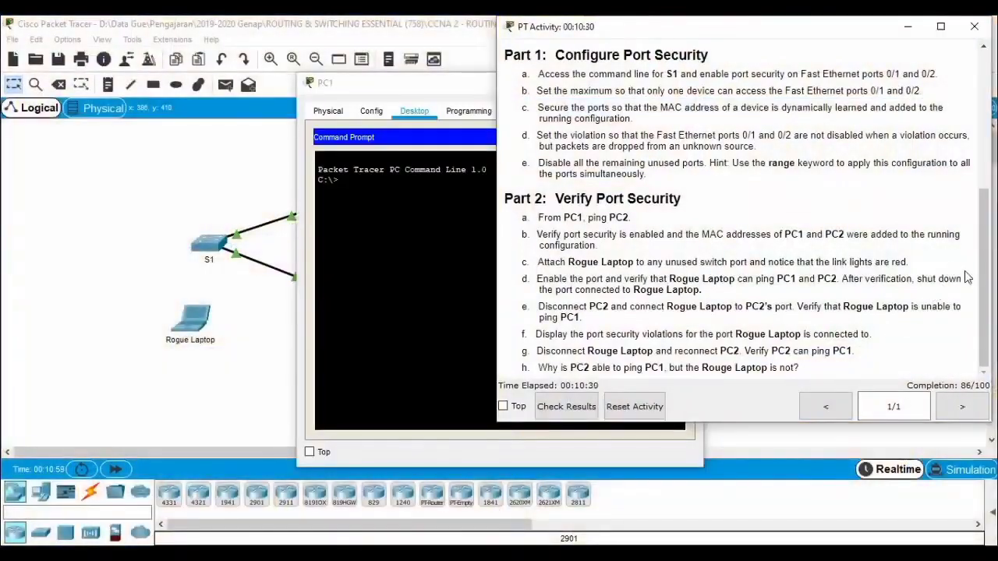
pyautogui.moveTo(985, 276); pyautogui.dragTo(986, 148)
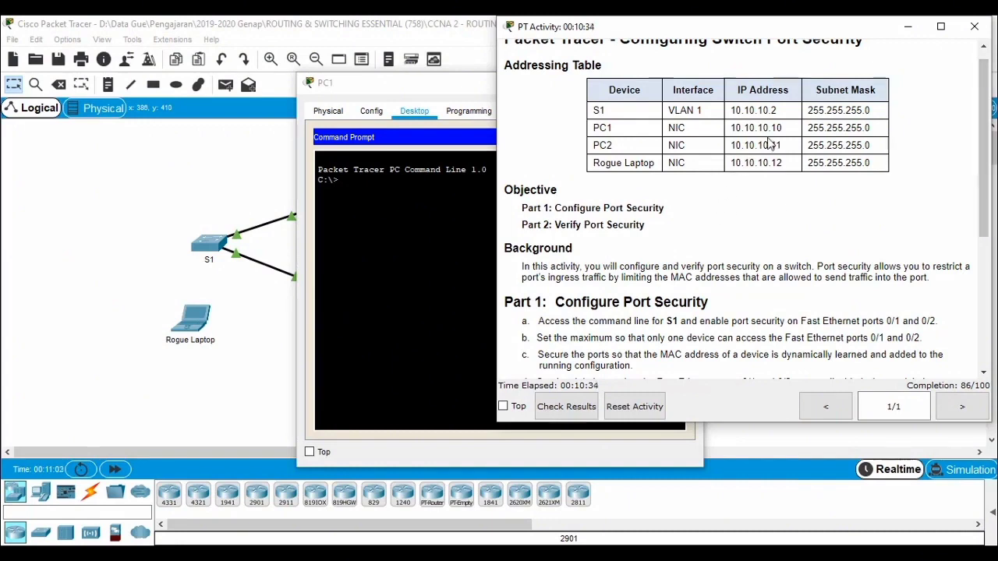
pyautogui.click(907, 27)
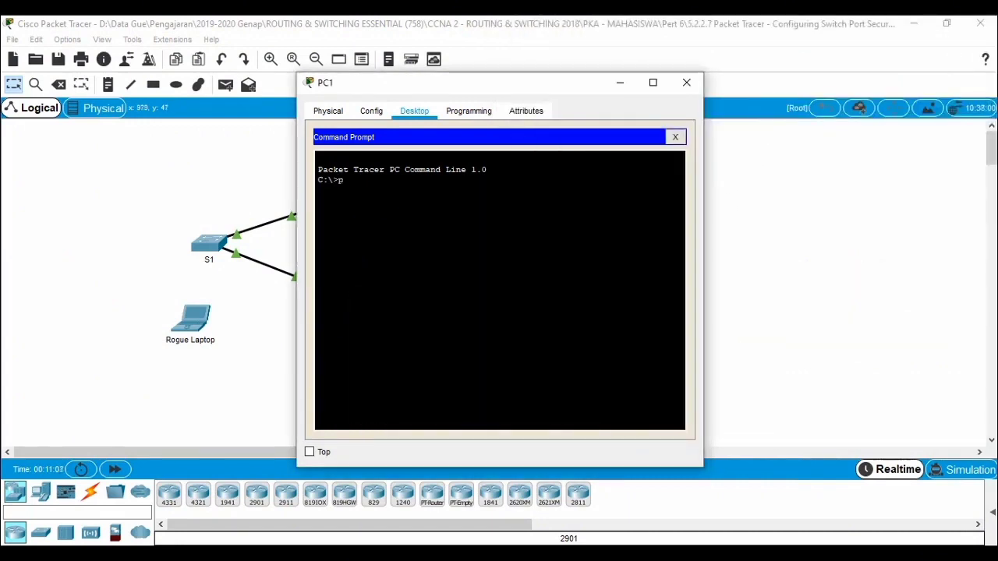
# Step: Run a continuous ping from PC1 to PC2 with ping -t 10.10.10.11, and stop it after several replies
pyautogui.write('ing')
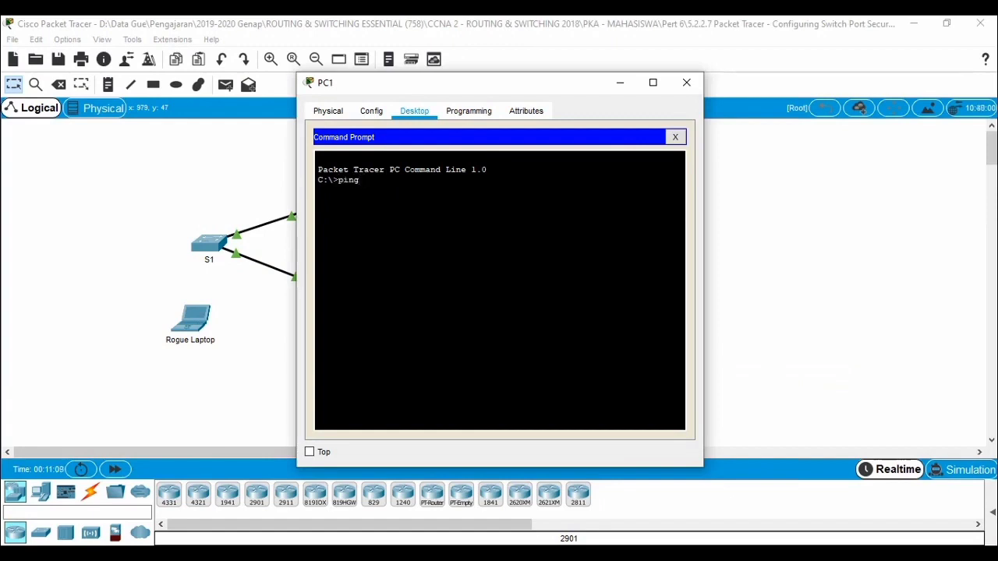
pyautogui.write(' -t 10.10.')
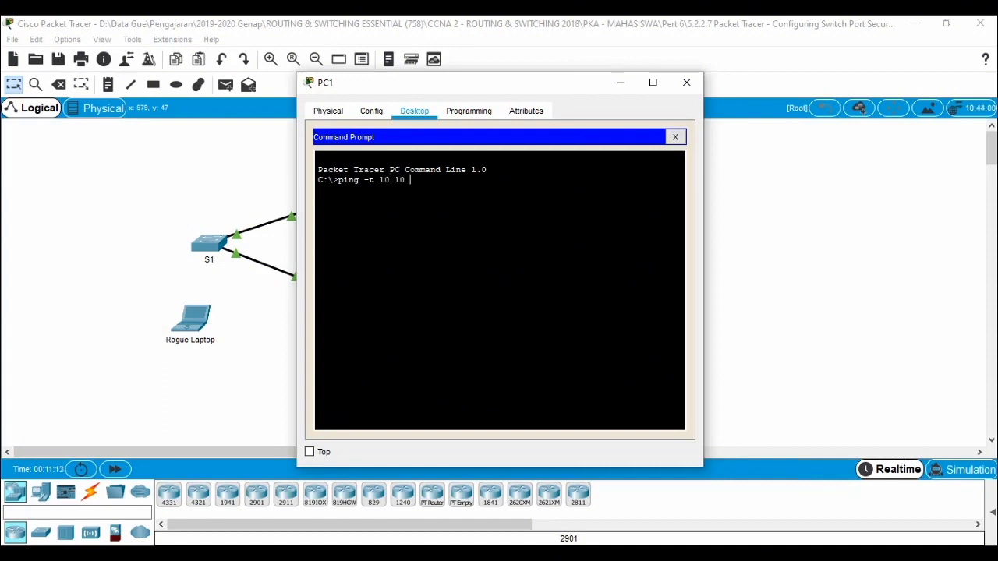
pyautogui.write('10.11')
pyautogui.press('Return')
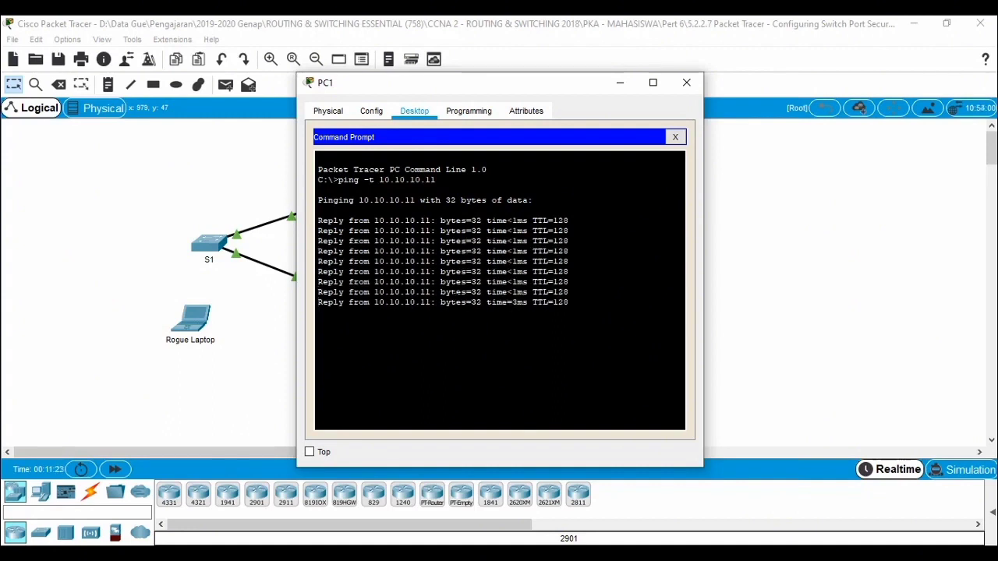
pyautogui.hotkey('ctrl', 'c')
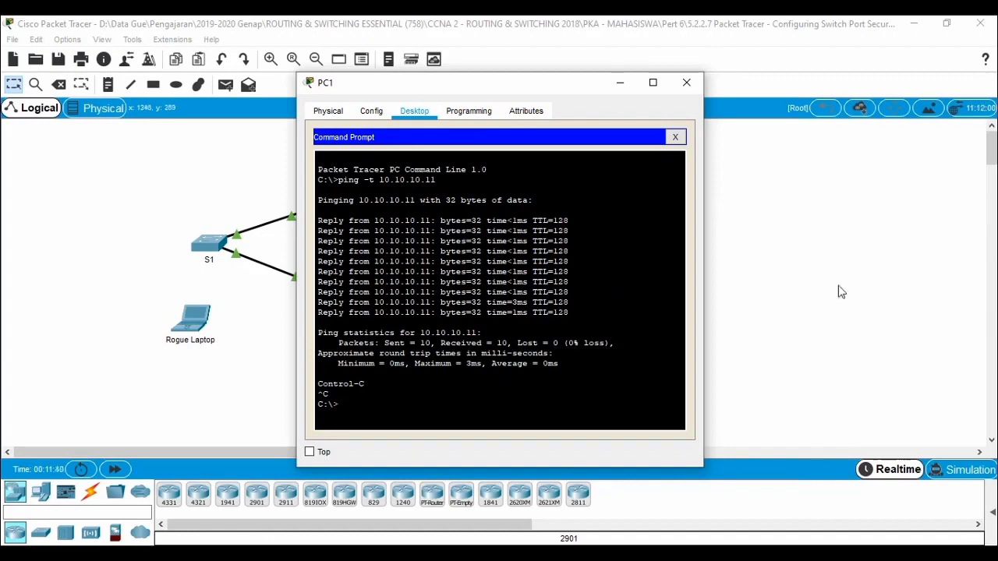
# Step: After checking the Part 2 tasks, connect the Rogue Laptop's FastEthernet0 to S1's FastEthernet0/24 with a Copper Straight-Through cable
pyautogui.hotkey('alt', 'Tab')
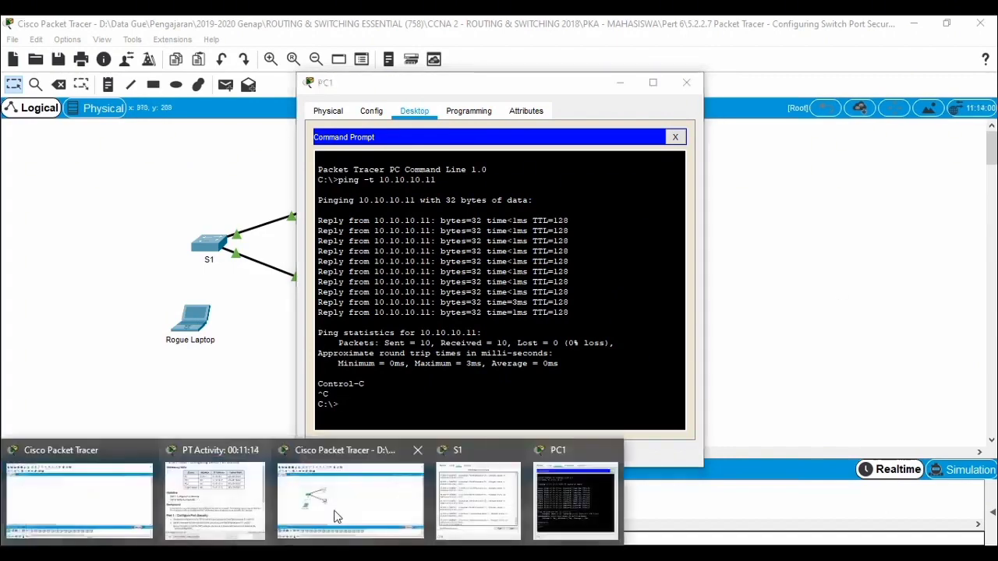
pyautogui.scroll(-3, 763, 278)
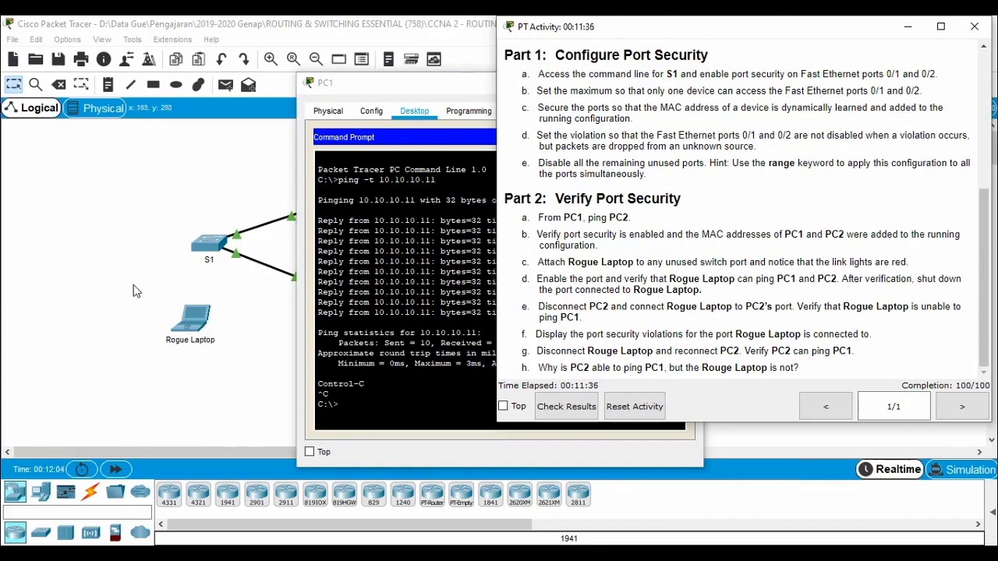
pyautogui.click(166, 249)
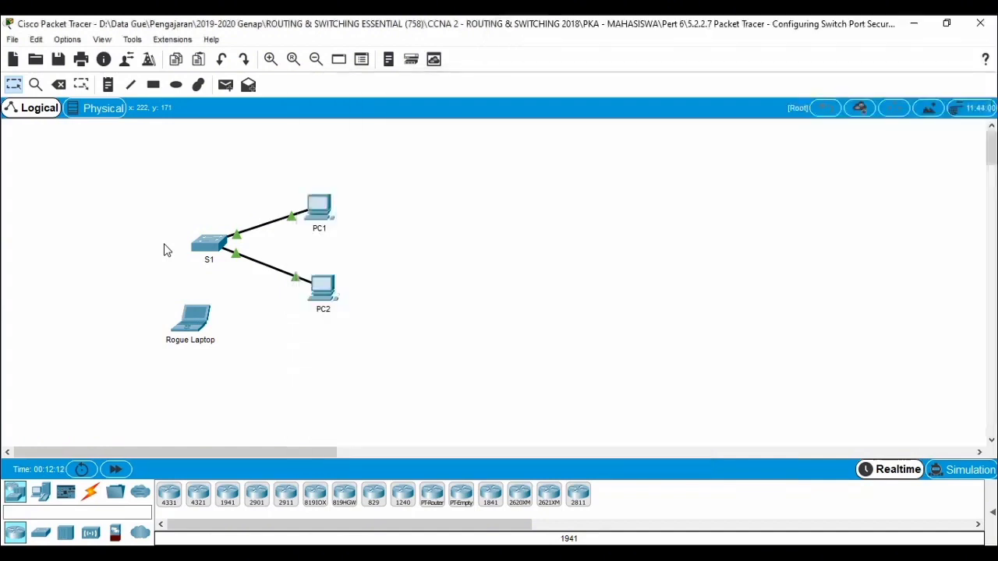
pyautogui.click(91, 495)
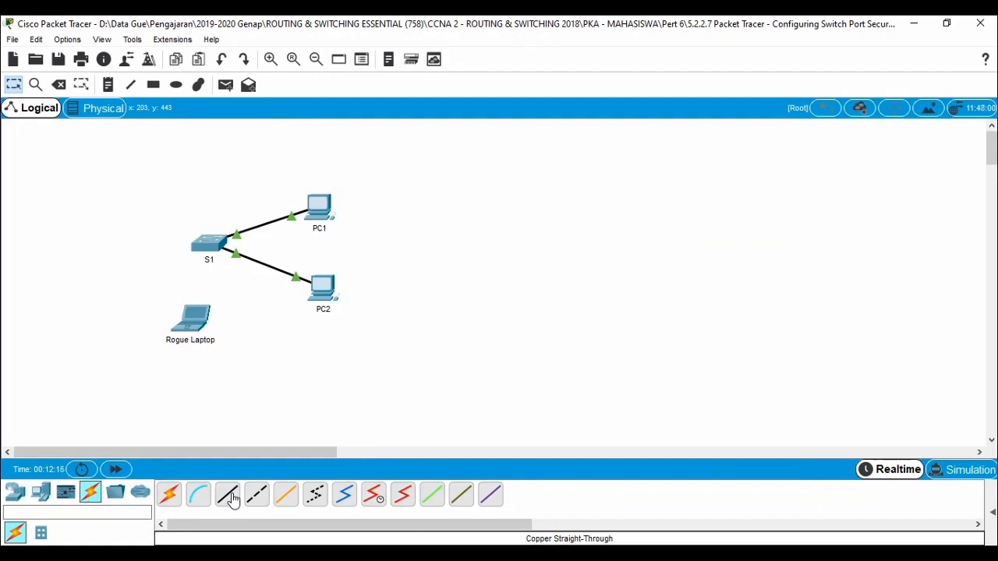
pyautogui.click(232, 501)
pyautogui.click(198, 313)
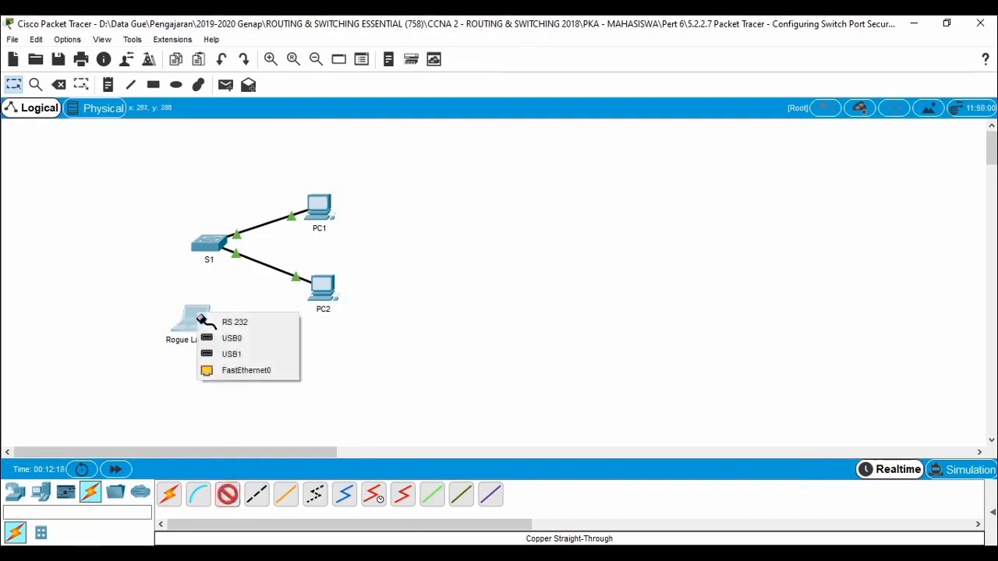
pyautogui.click(255, 369)
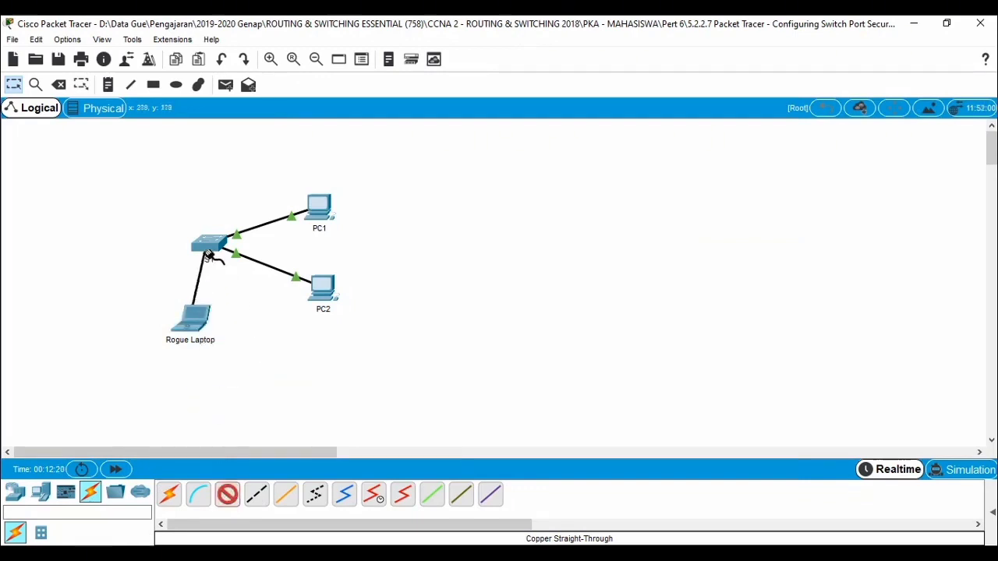
pyautogui.moveTo(208, 249)
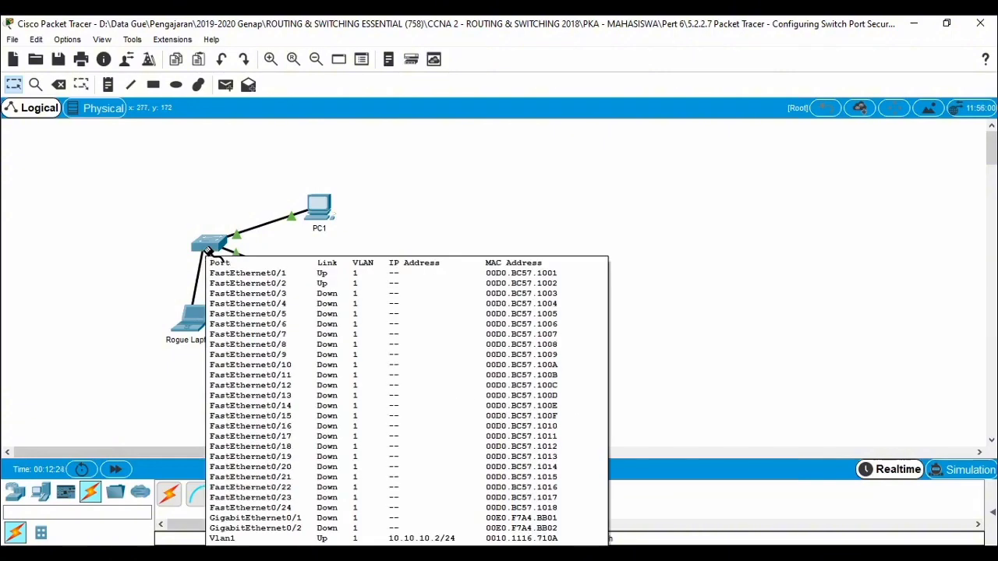
pyautogui.click(209, 248)
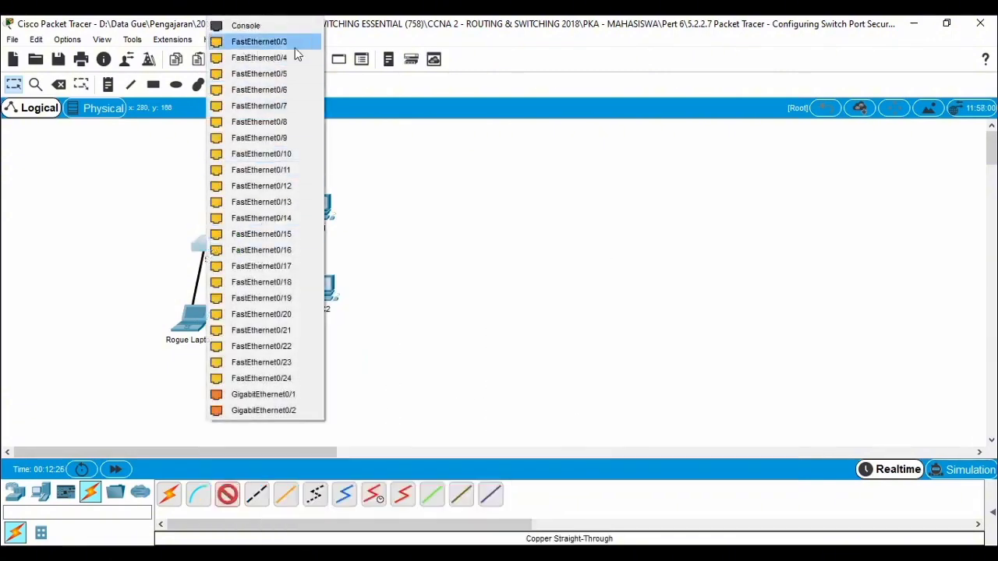
pyautogui.click(285, 378)
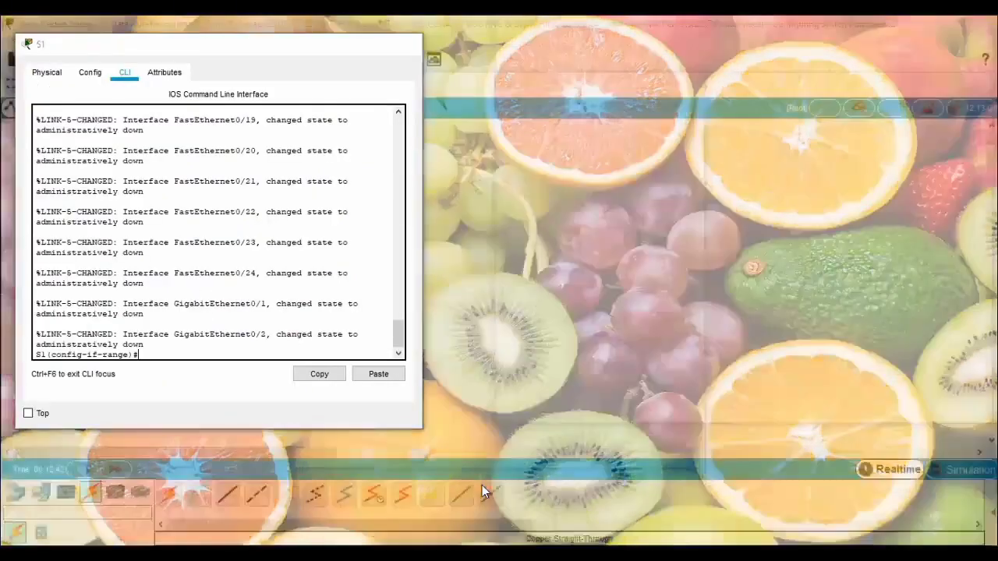
# Step: Following the activity instructions, enable S1's selected interface range with no shutdown, and return to the topology to view the Rogue Laptop's link
pyautogui.click(482, 490)
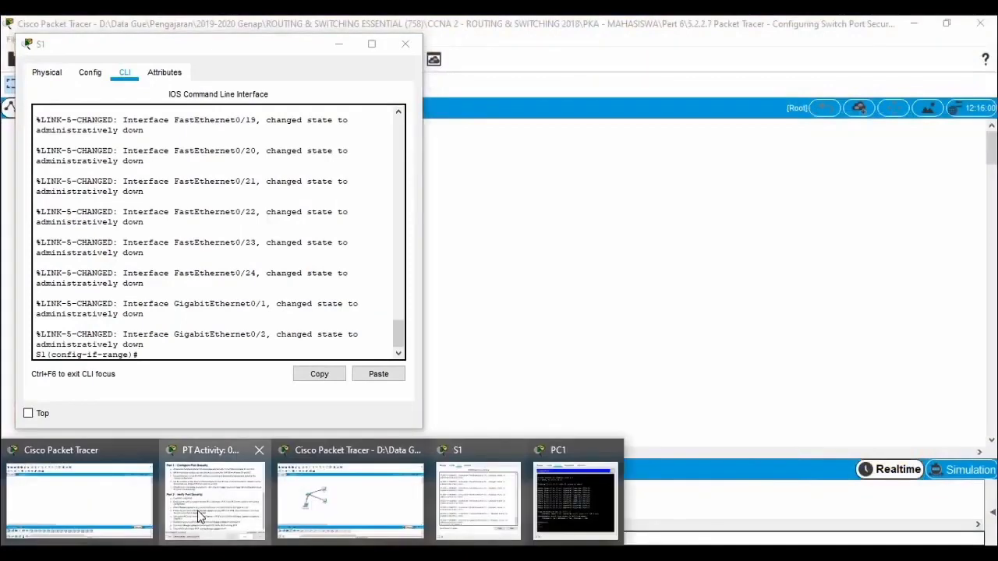
pyautogui.click(215, 499)
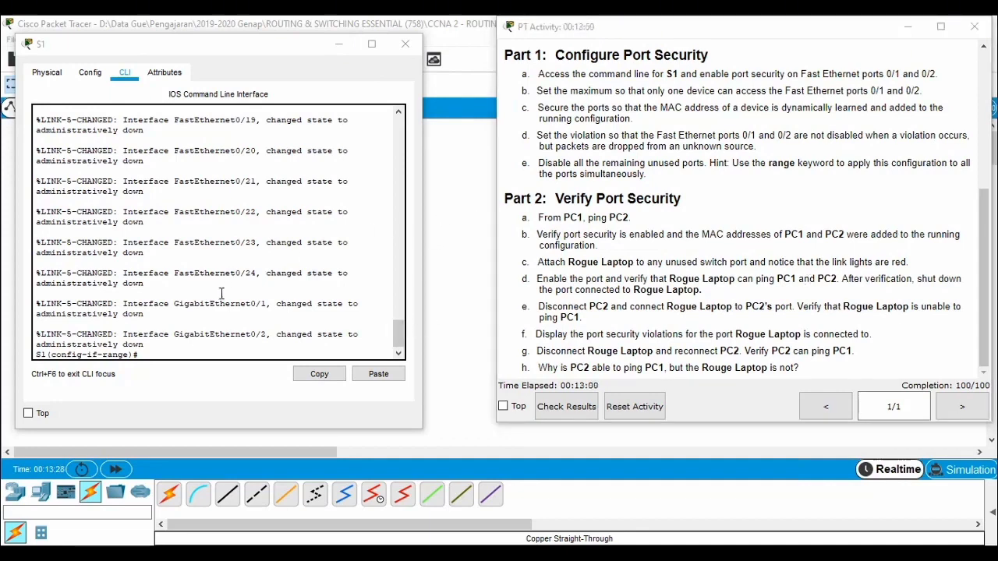
pyautogui.scroll(-1, 221, 294)
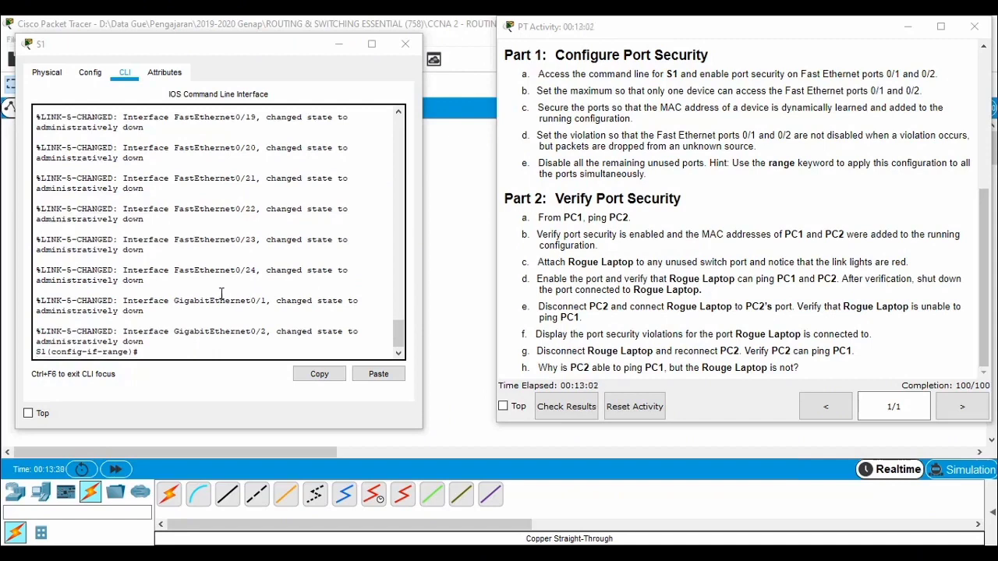
pyautogui.click(222, 294)
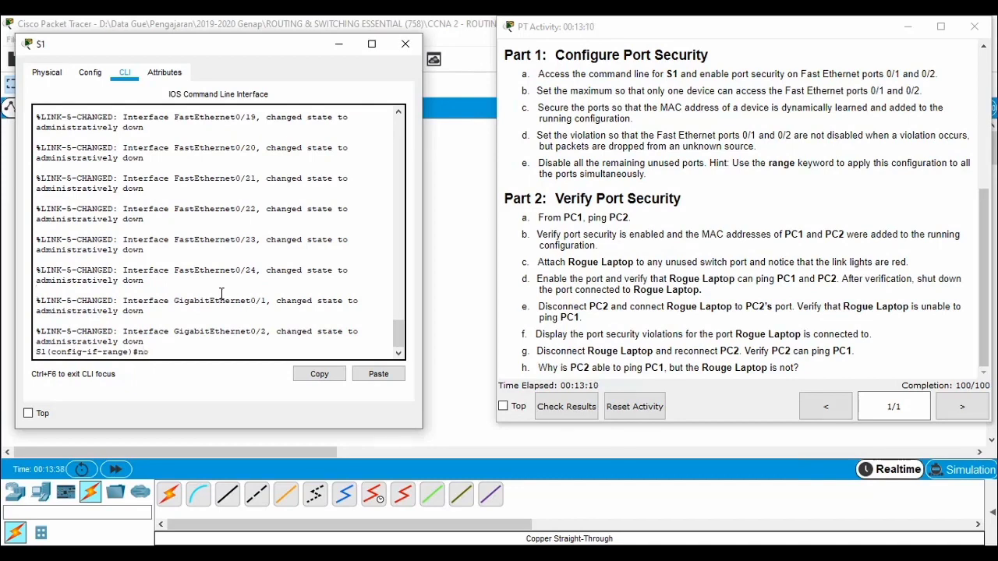
pyautogui.write('no shu')
pyautogui.press('Tab')
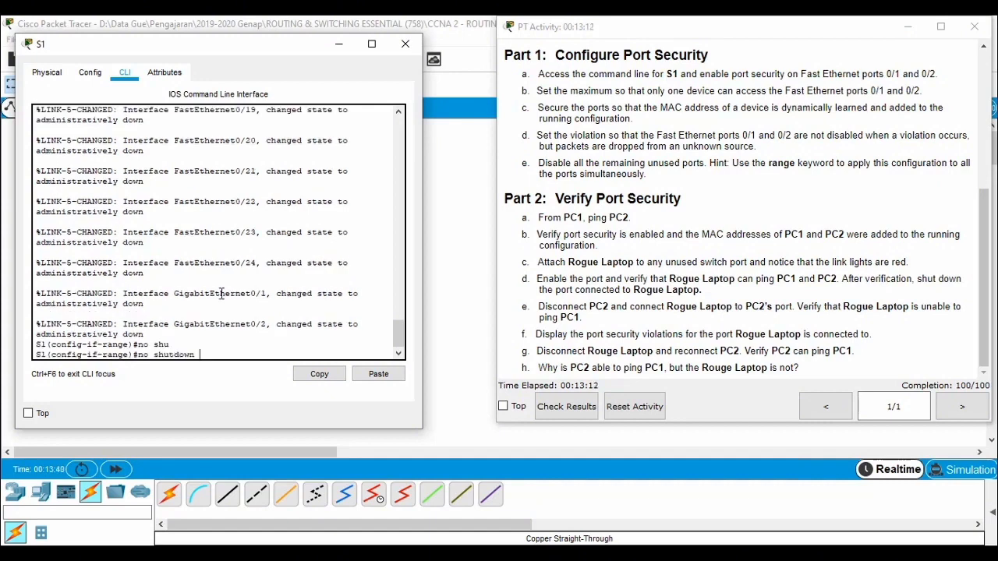
pyautogui.press('Return')
pyautogui.press('Return')
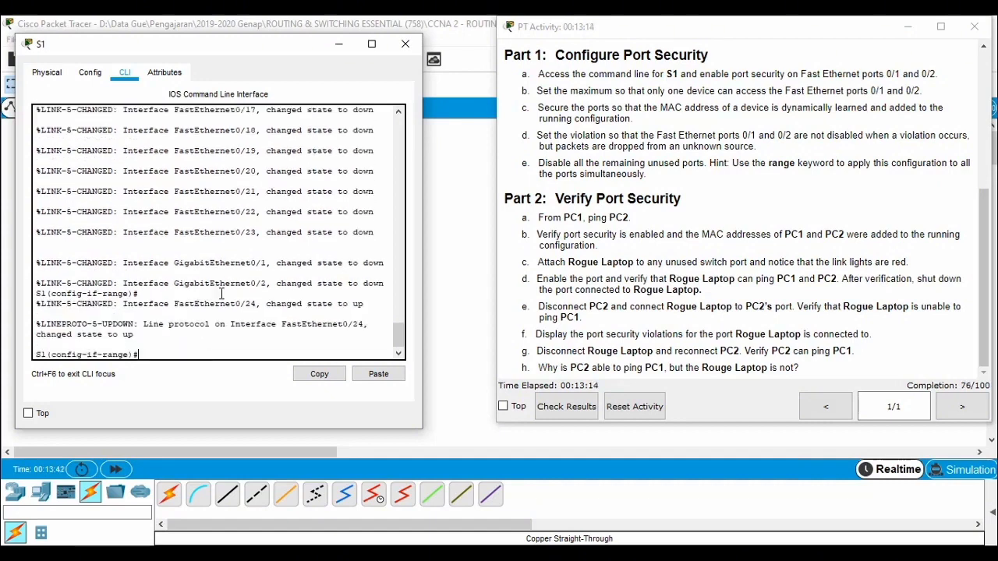
pyautogui.click(339, 44)
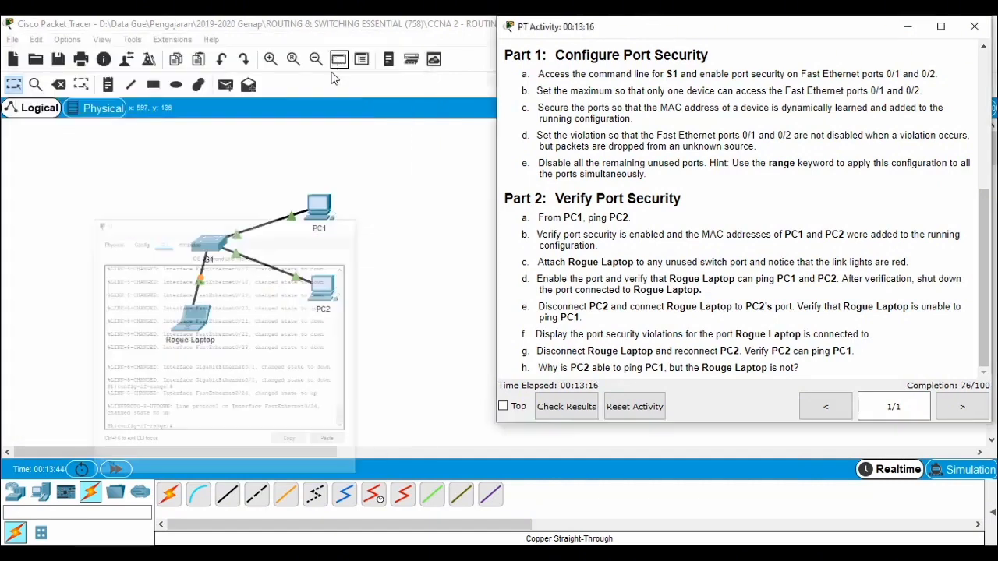
pyautogui.click(394, 359)
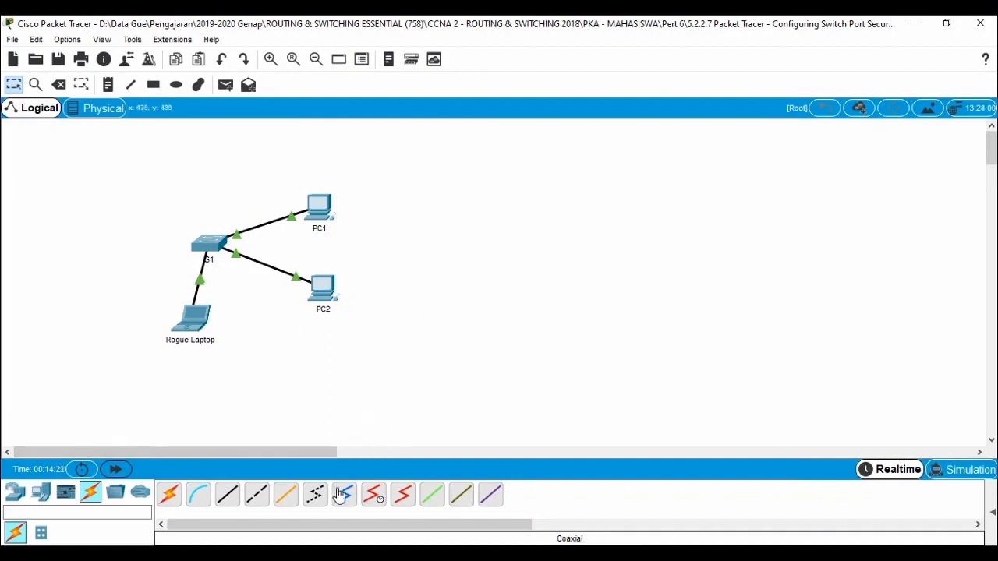
# Step: Review the Part 2 task about verifying the Rogue Laptop's pings to PC1 and PC2, and return to the topology
pyautogui.click(205, 555)
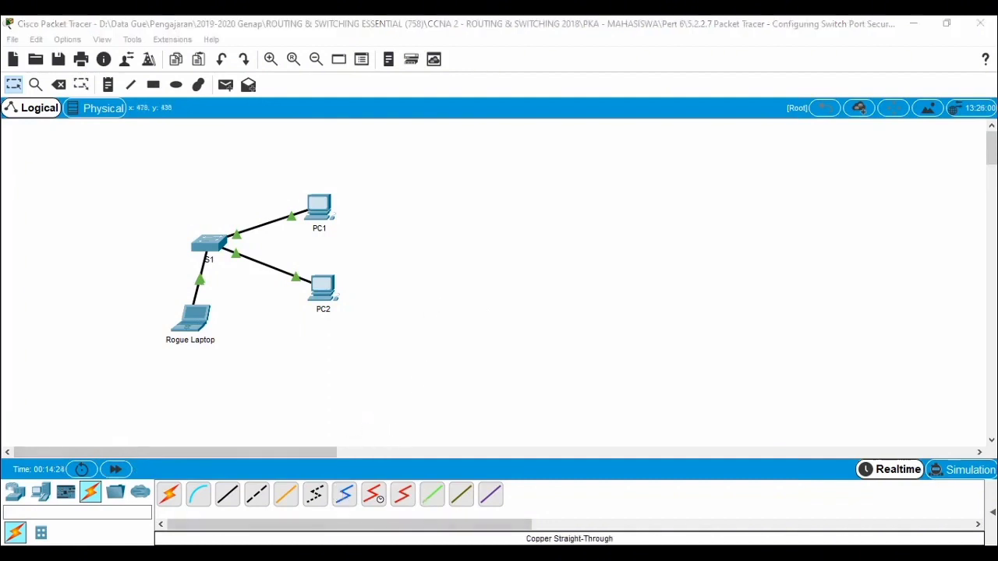
pyautogui.click(478, 491)
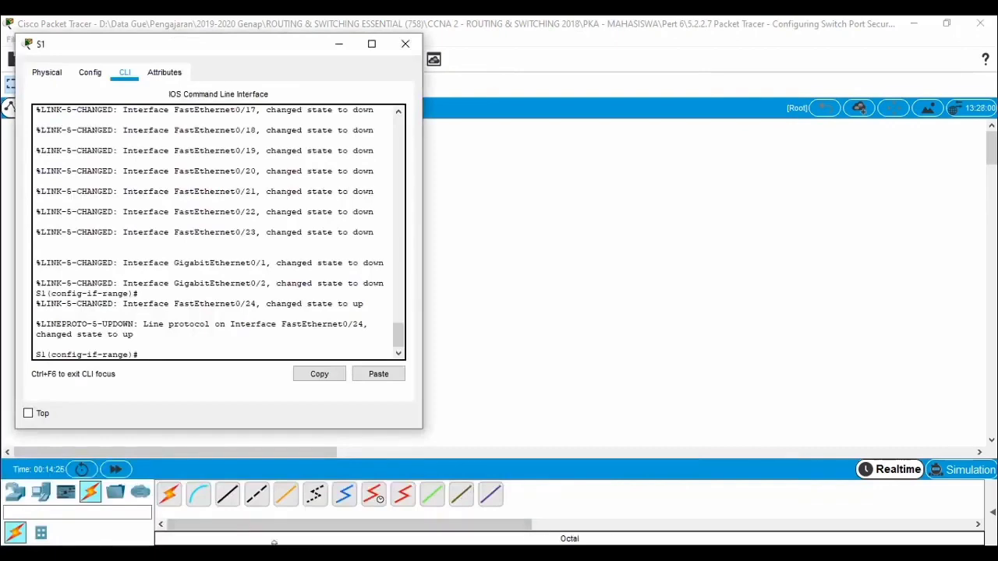
pyautogui.click(205, 555)
pyautogui.click(228, 510)
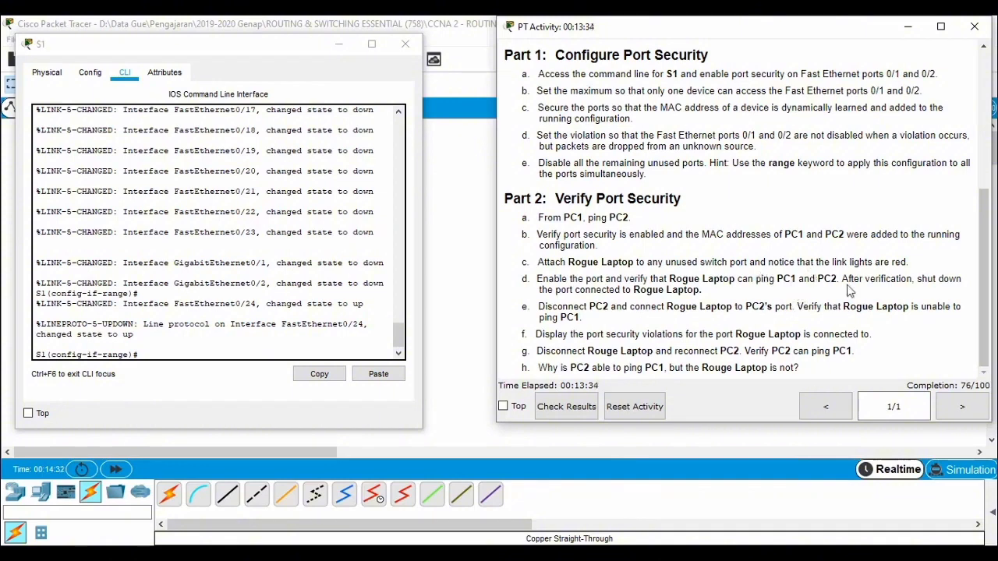
pyautogui.click(473, 285)
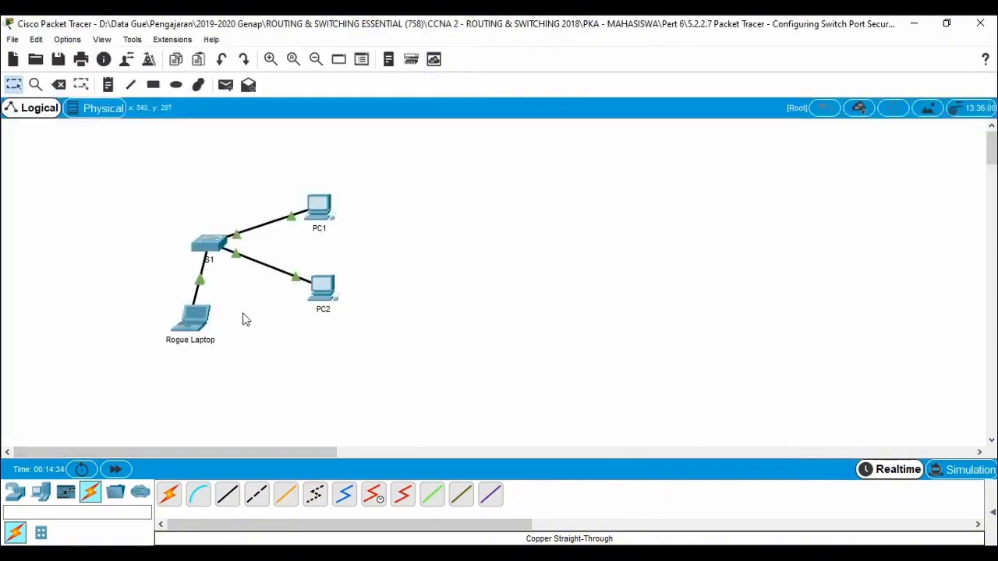
# Step: From the Rogue Laptop's Command Prompt, ping PC1 with ping 10.10.10.10
pyautogui.click(193, 317)
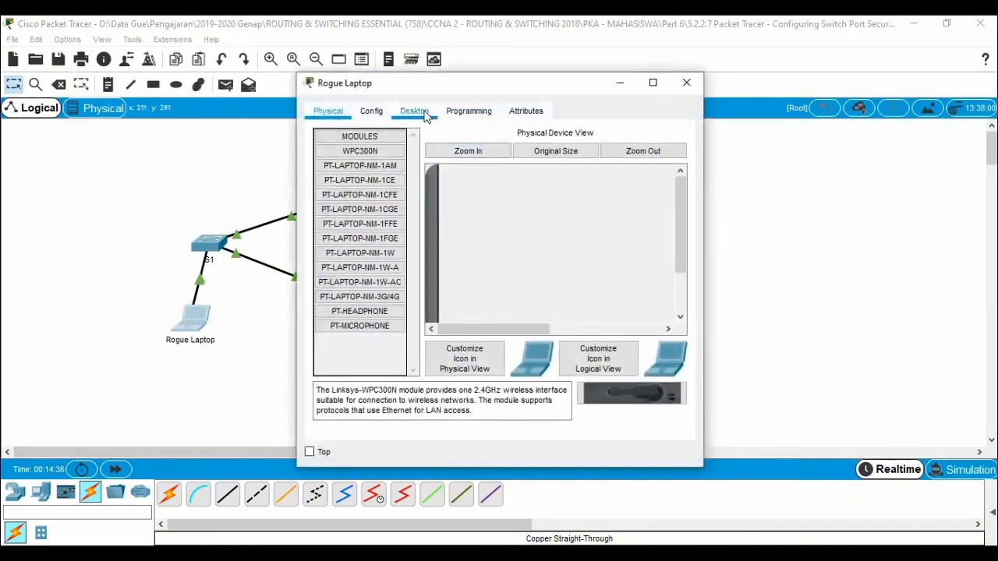
pyautogui.click(426, 114)
pyautogui.click(639, 174)
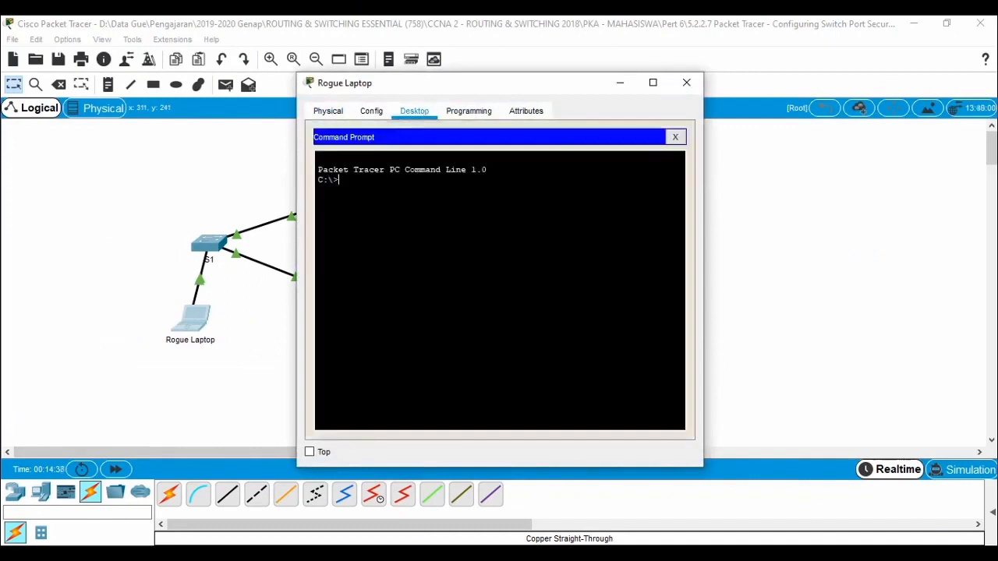
pyautogui.write('ping 10.10.')
pyautogui.press('BackSpace')
pyautogui.press('BackSpace')
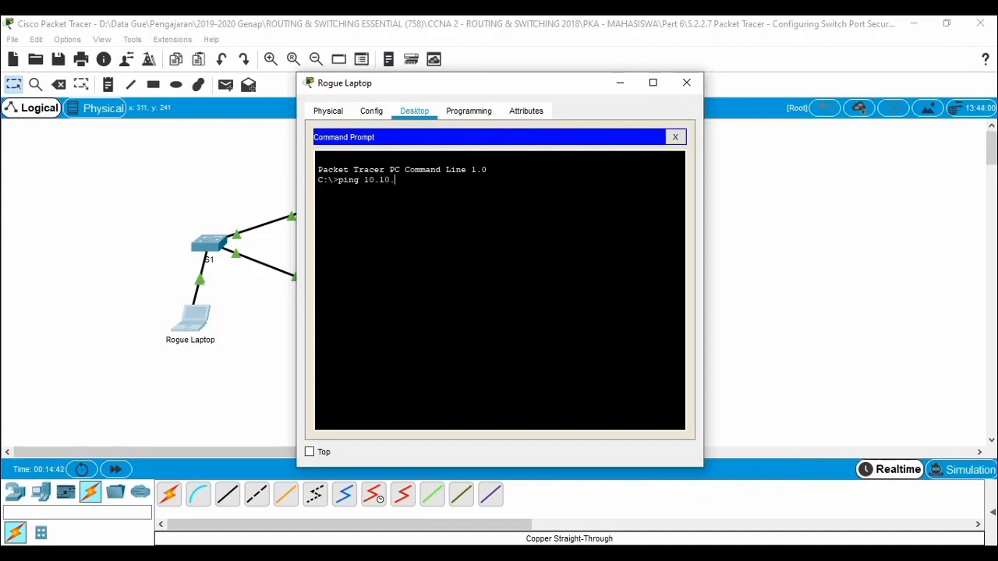
pyautogui.write('10.10')
pyautogui.press('Return')
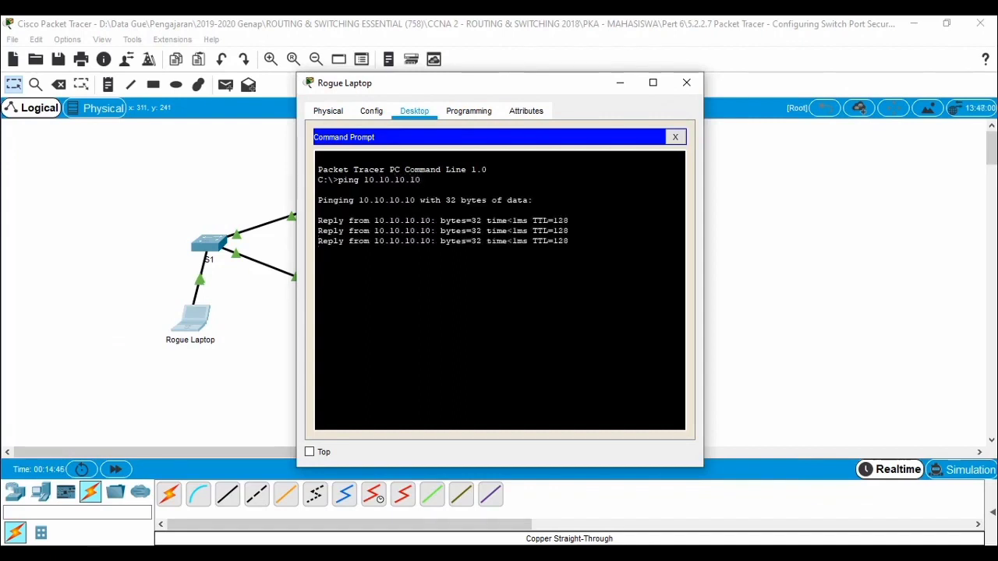
# Step: Ping PC2 from the Rogue Laptop with ping 10.10.10.11, and return to the topology
pyautogui.press('Up')
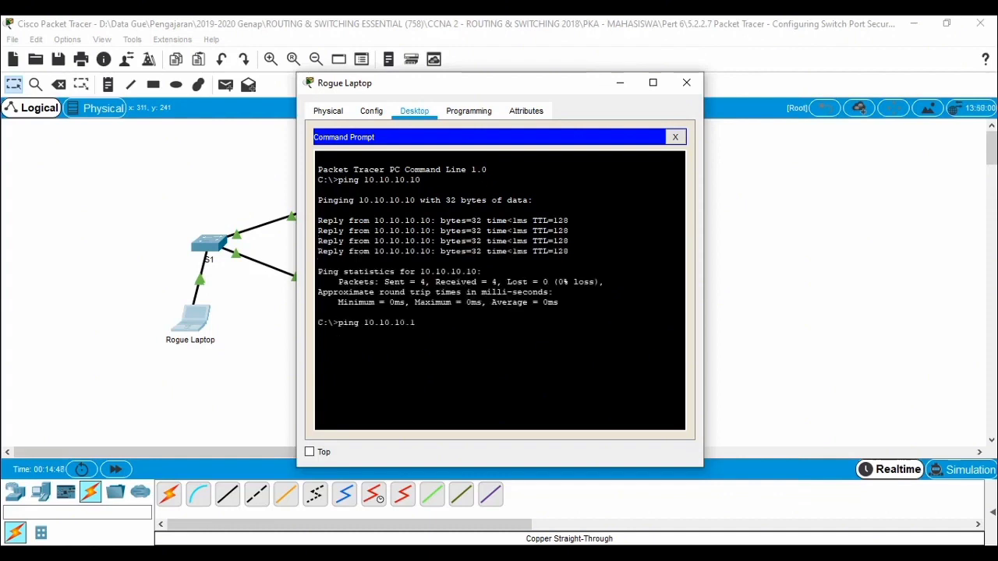
pyautogui.write('1')
pyautogui.press('Return')
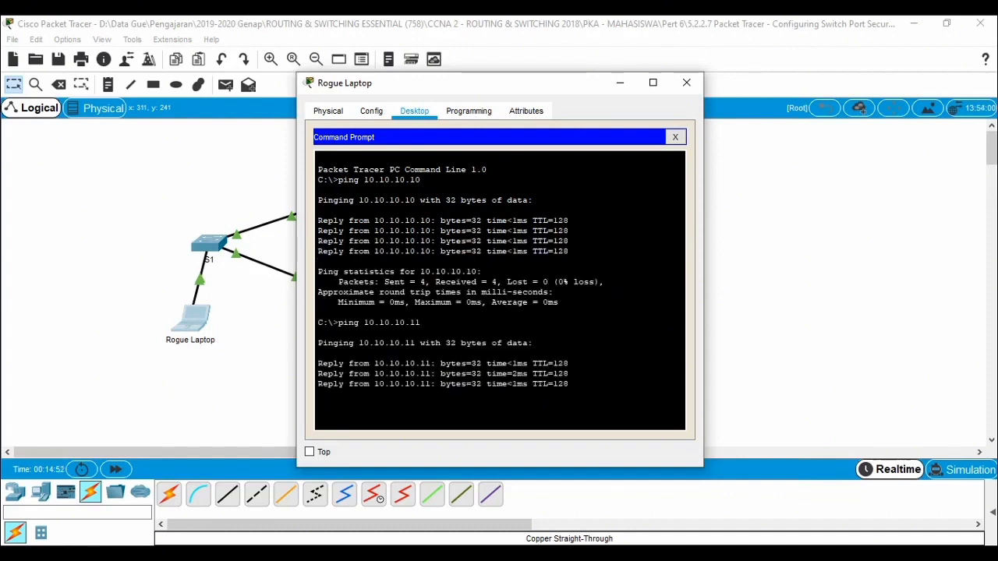
pyautogui.press('Return')
pyautogui.click(792, 237)
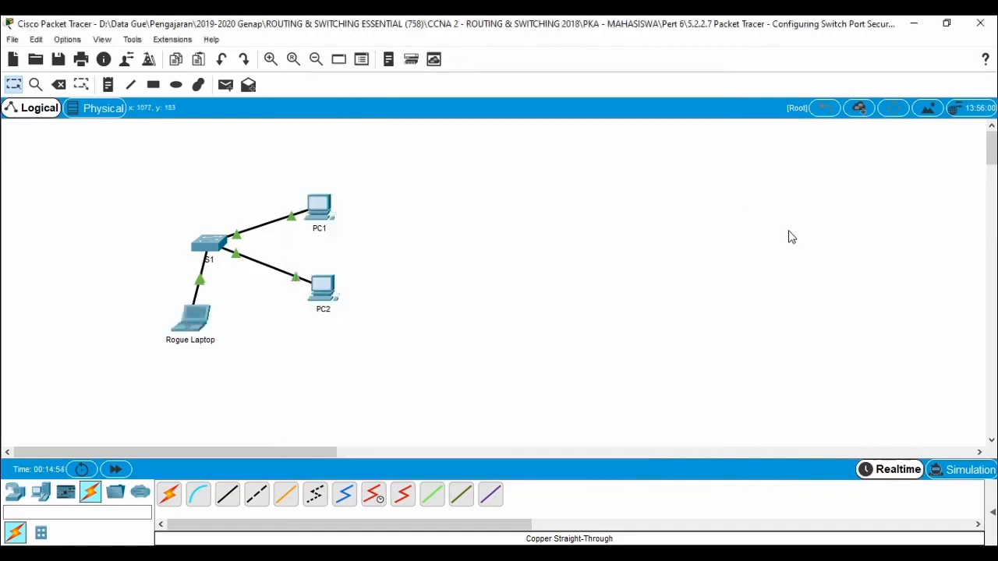
# Step: Following the Part 2 instructions, shut down S1's selected interface range, including the Rogue Laptop's port, and return to the topology to view its link
pyautogui.click(320, 554)
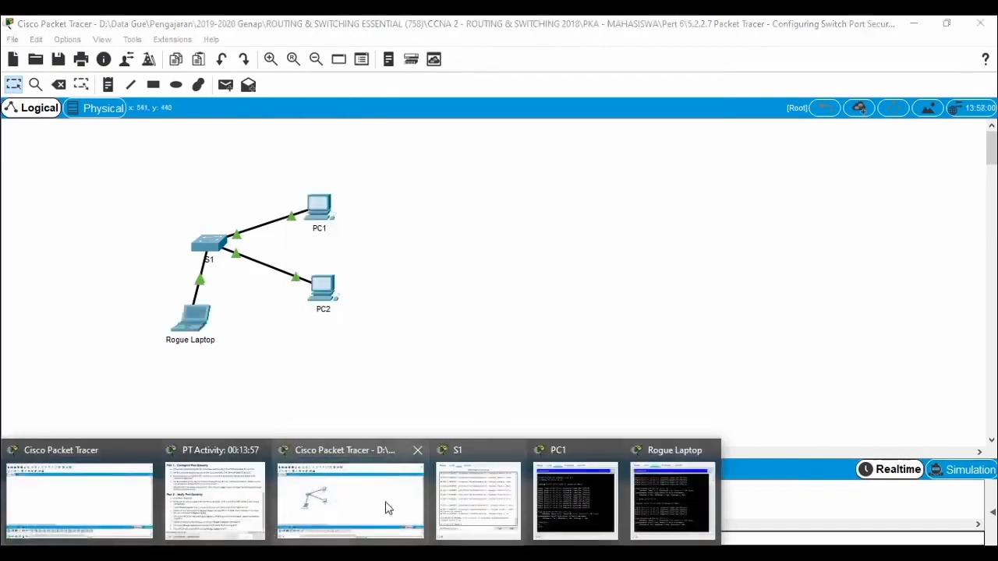
pyautogui.click(207, 510)
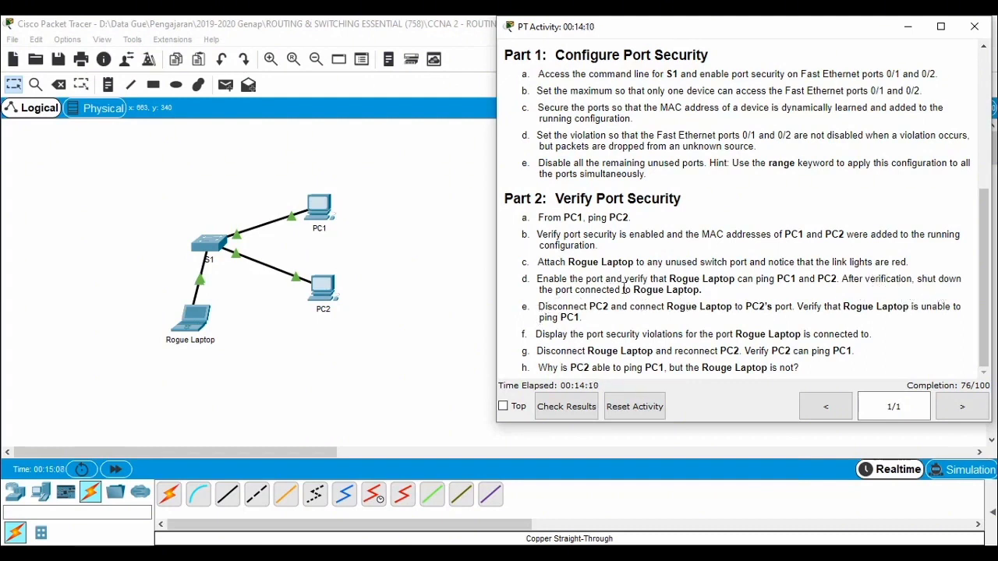
pyautogui.click(209, 247)
pyautogui.click(247, 336)
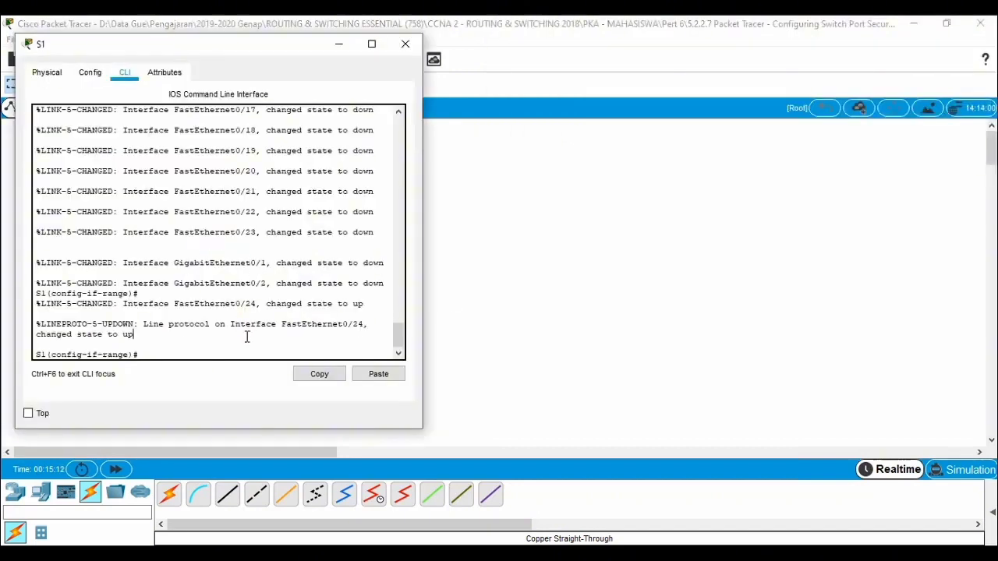
pyautogui.write('shutdown')
pyautogui.press('Return')
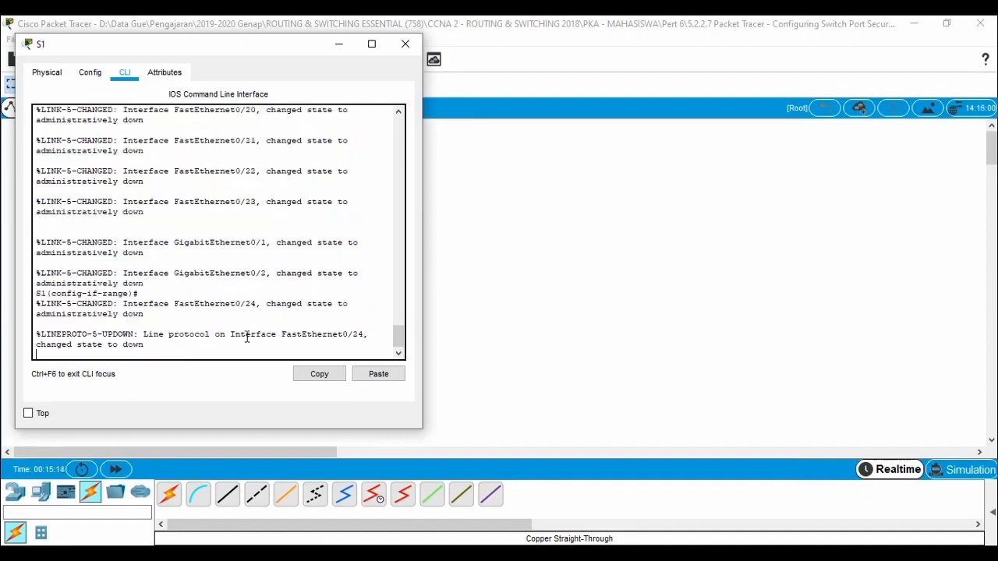
pyautogui.click(568, 268)
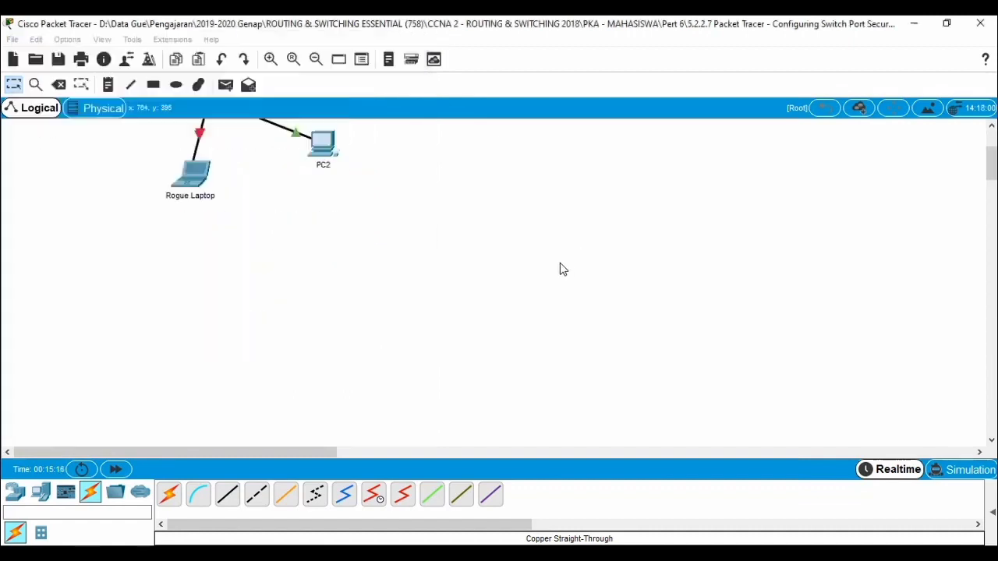
pyautogui.scroll(2, 182, 311)
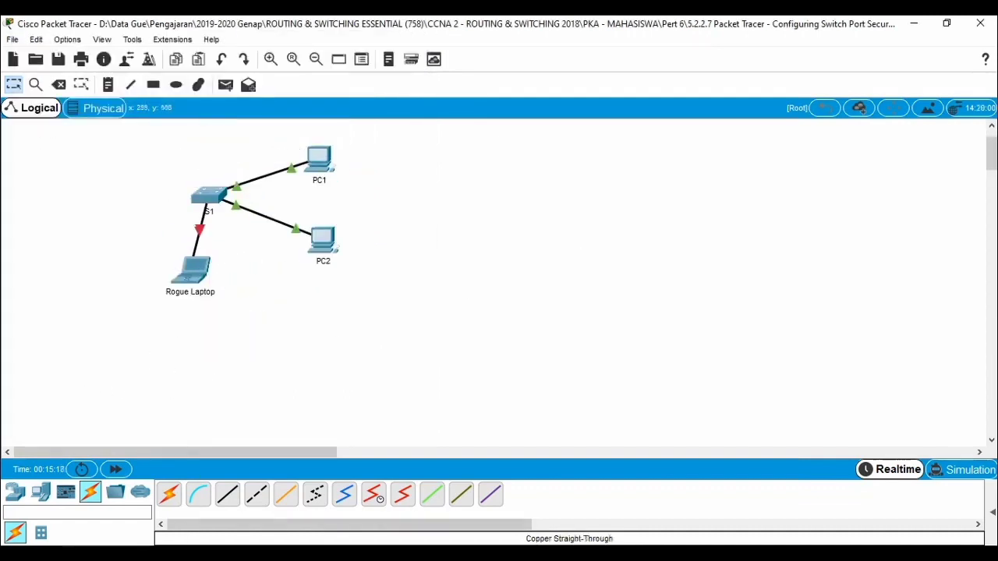
# Step: Following Part 2 step e, delete the cables linking S1 to PC2 and S1 to the Rogue Laptop
pyautogui.click(226, 510)
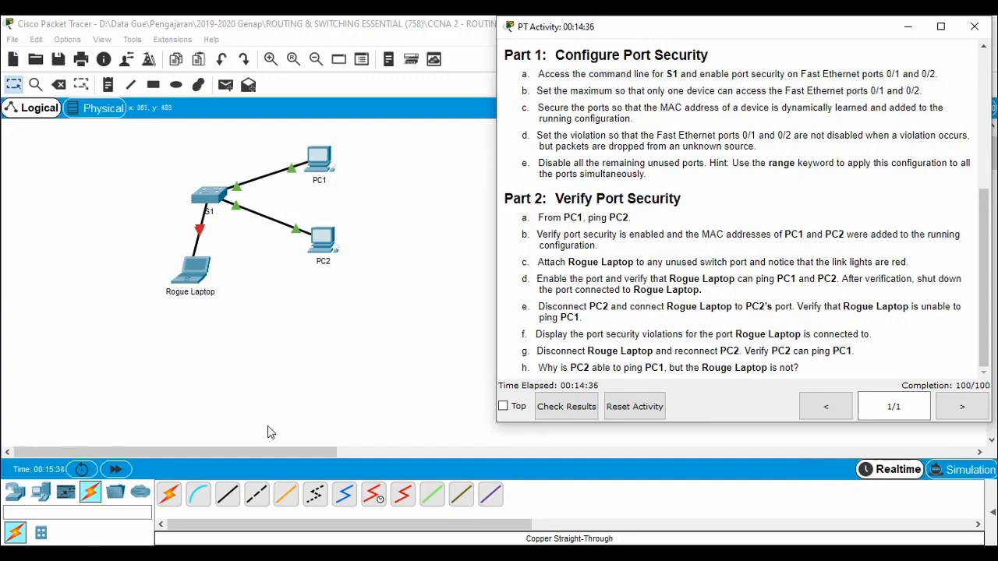
pyautogui.click(356, 375)
pyautogui.press('Delete')
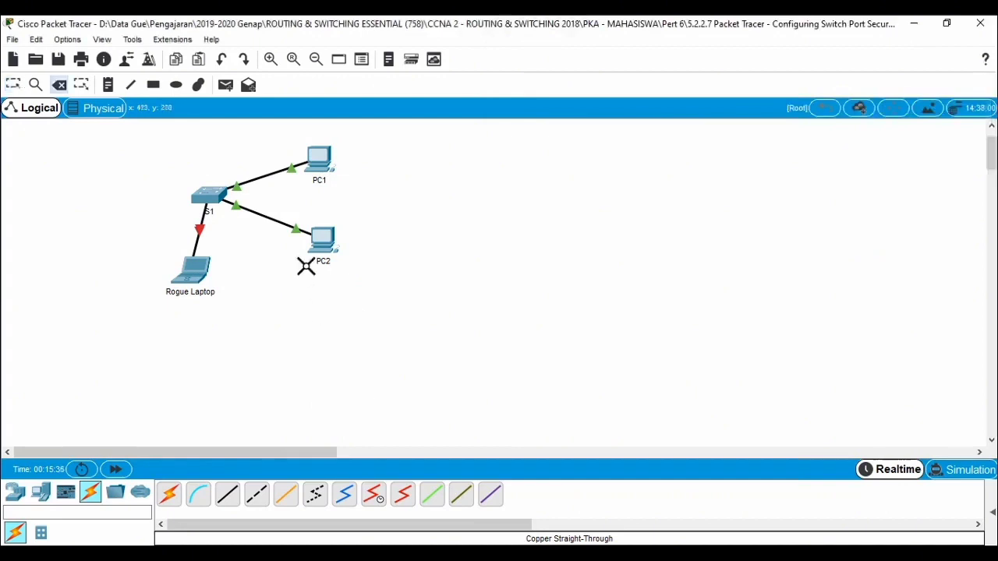
pyautogui.click(304, 227)
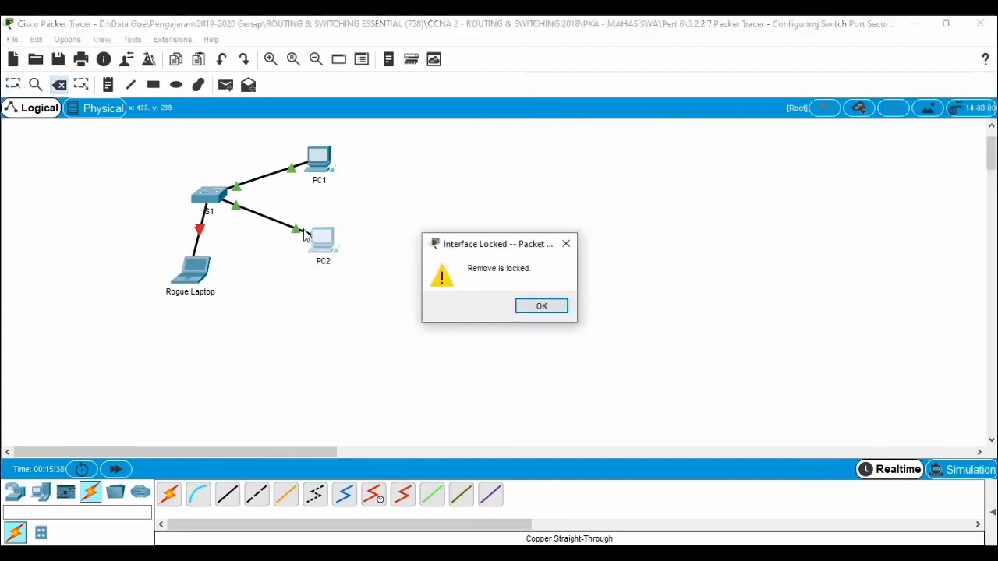
pyautogui.press('Return')
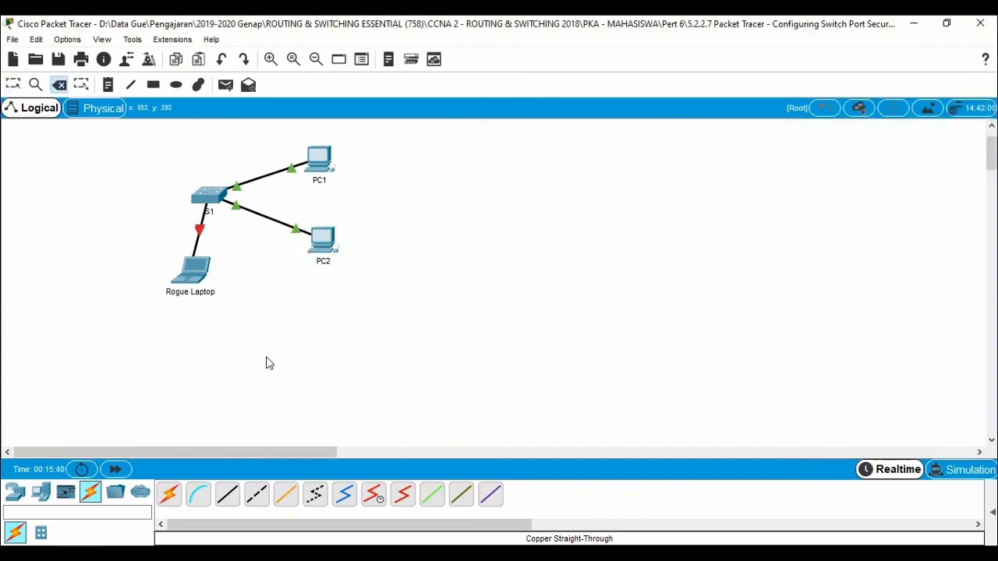
pyautogui.click(267, 219)
pyautogui.click(200, 230)
pyautogui.press('Escape')
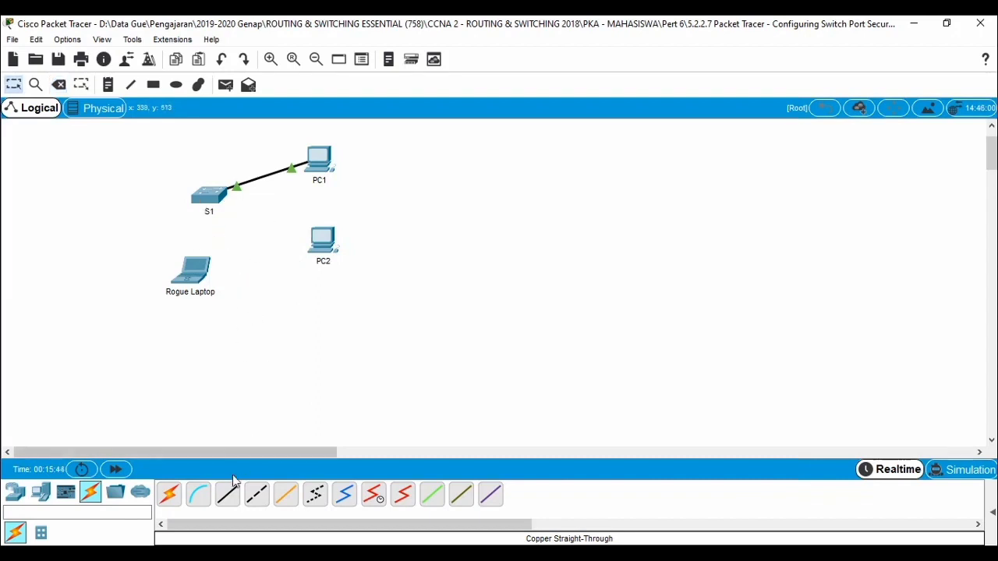
# Step: Connect the Rogue Laptop's FastEthernet0 to S1's FastEthernet0/2 with a Copper Straight-Through cable
pyautogui.click(228, 498)
pyautogui.click(200, 282)
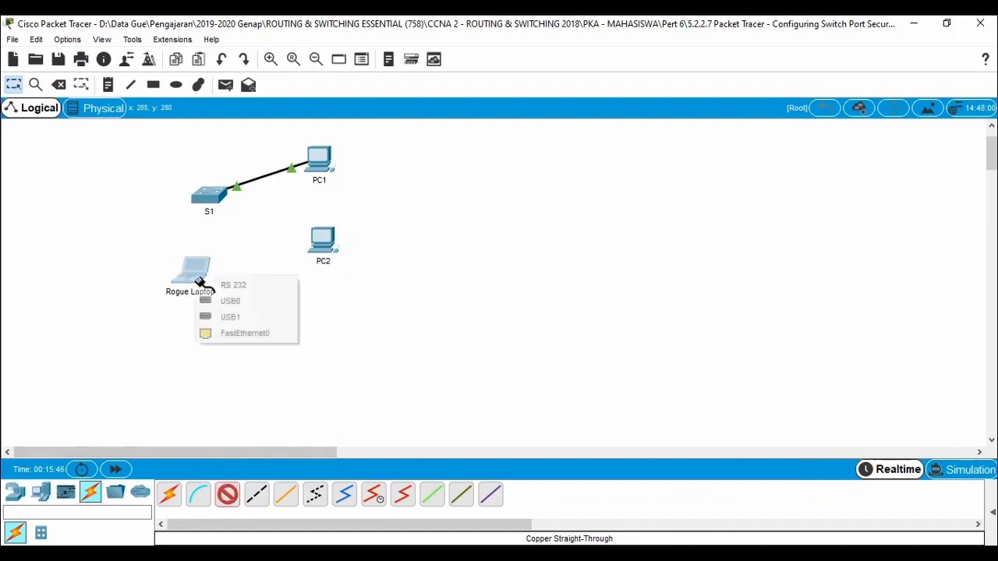
pyautogui.click(237, 333)
pyautogui.click(209, 196)
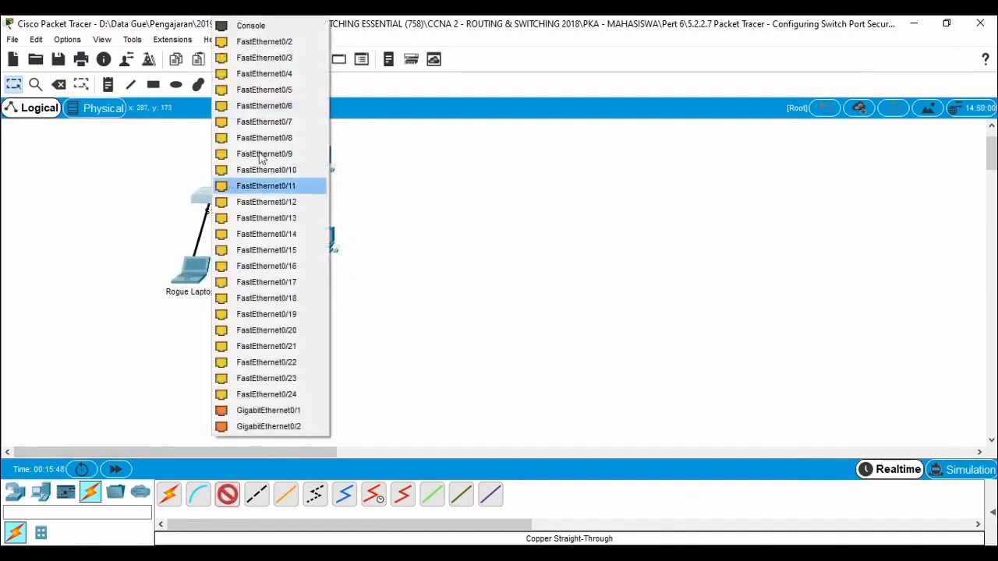
pyautogui.click(285, 42)
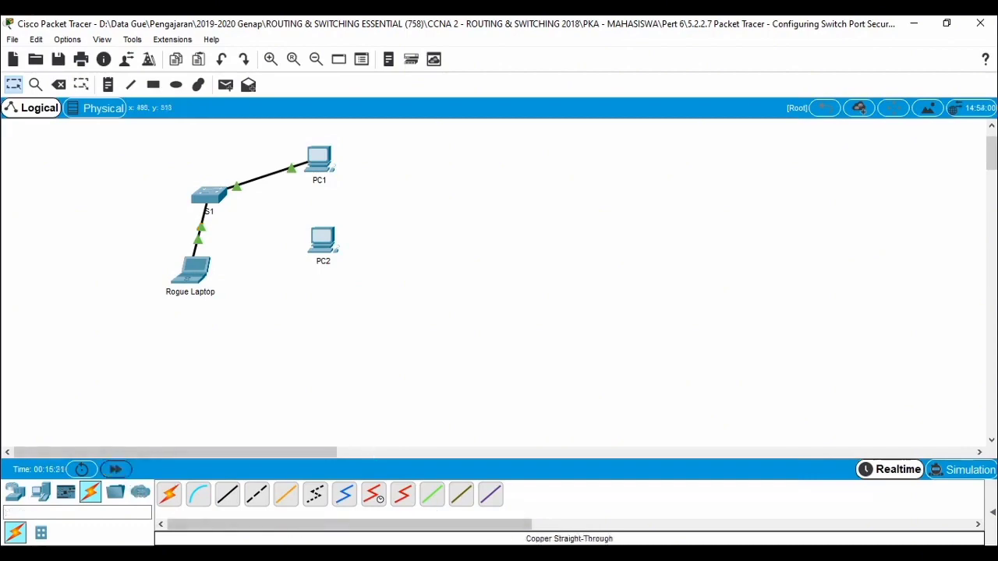
# Step: After checking the Part 2 tasks, run ping -t 10.10.10.12 from PC1 to the Rogue Laptop, and stop it after several attempts
pyautogui.click(210, 515)
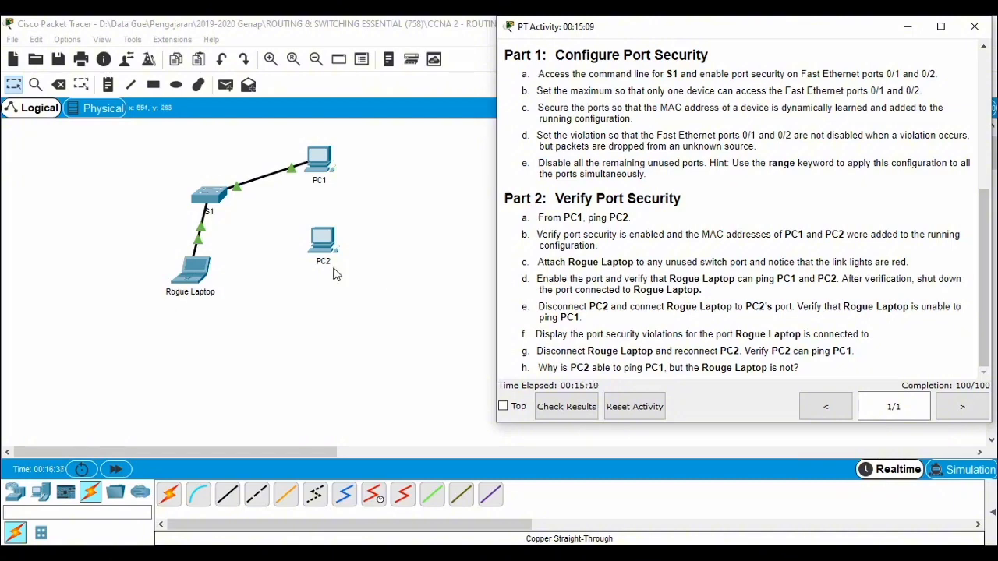
pyautogui.click(319, 172)
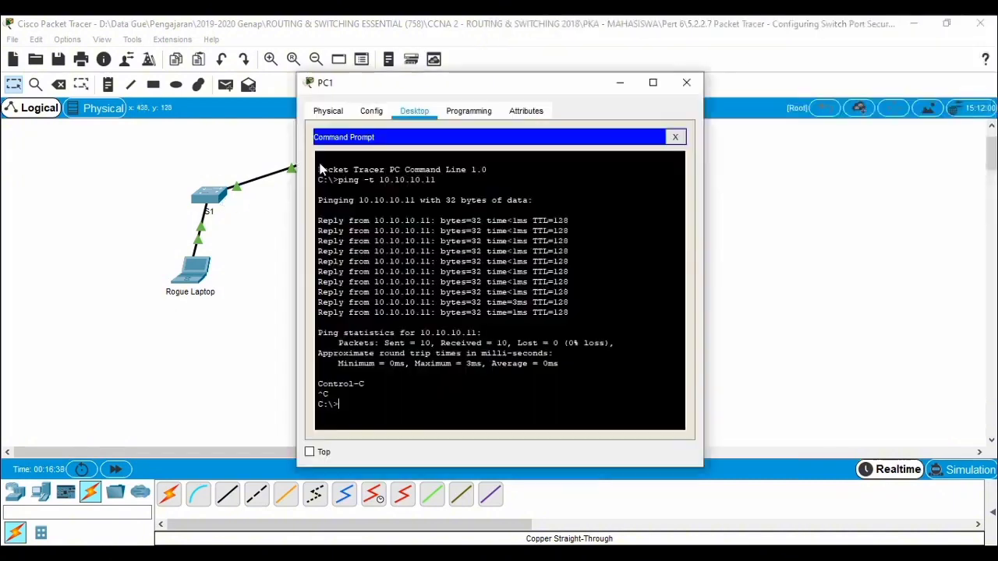
pyautogui.press('Up')
pyautogui.write('2')
pyautogui.press('Return')
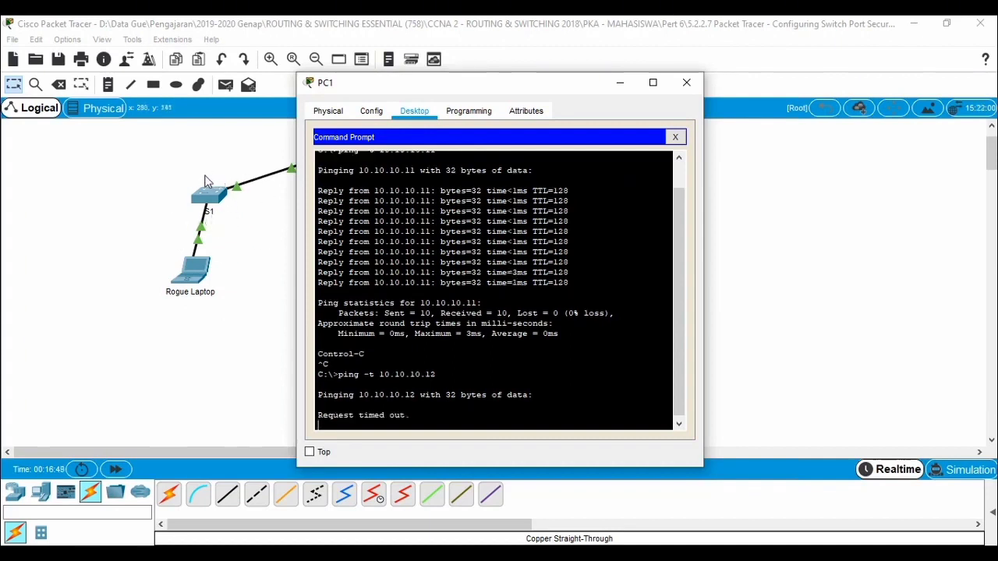
pyautogui.moveTo(472, 88); pyautogui.dragTo(581, 79)
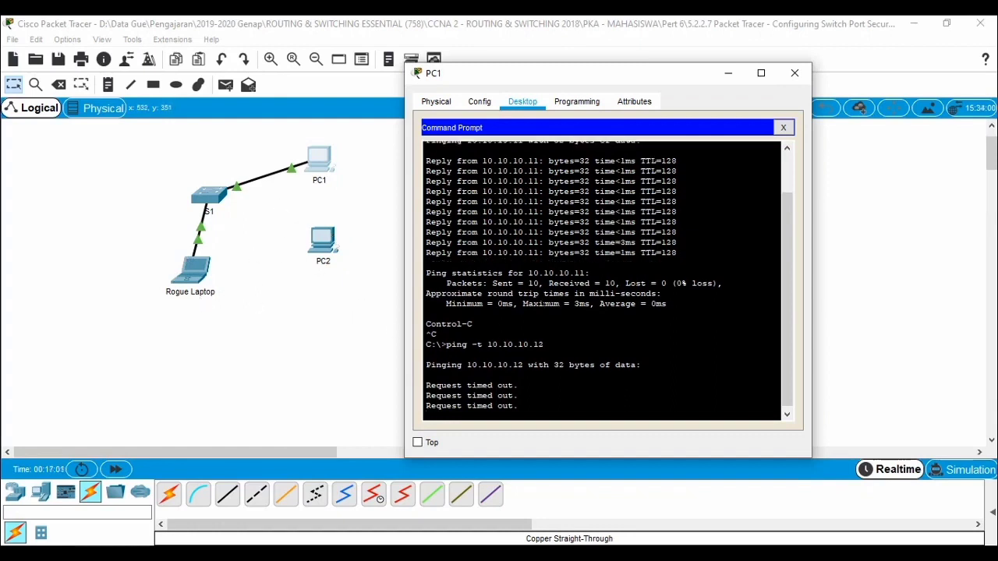
pyautogui.hotkey('ctrl', 'c')
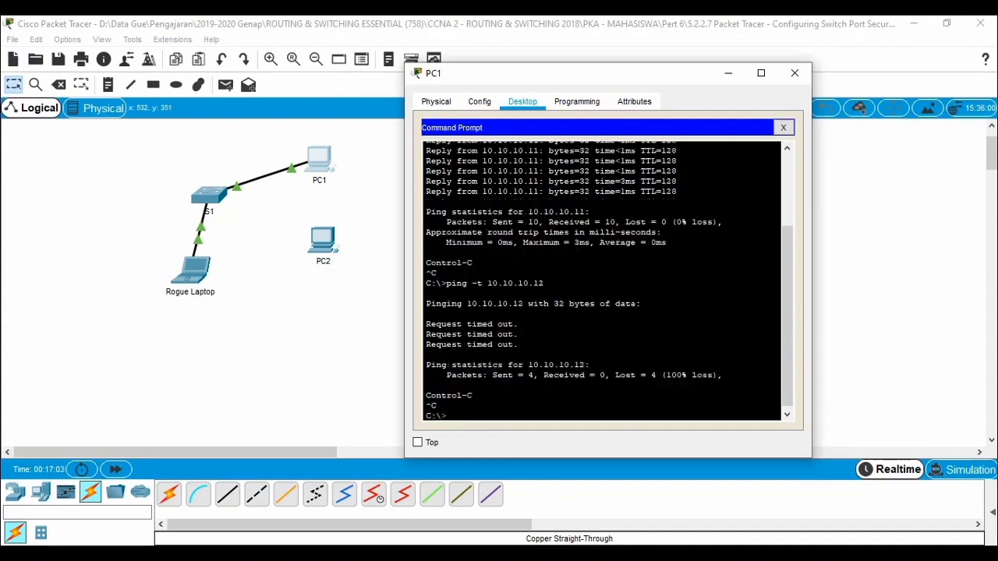
# Step: Review the Part 2 task about displaying port security violations, and return S1's command line to privileged EXEC mode
pyautogui.click(360, 555)
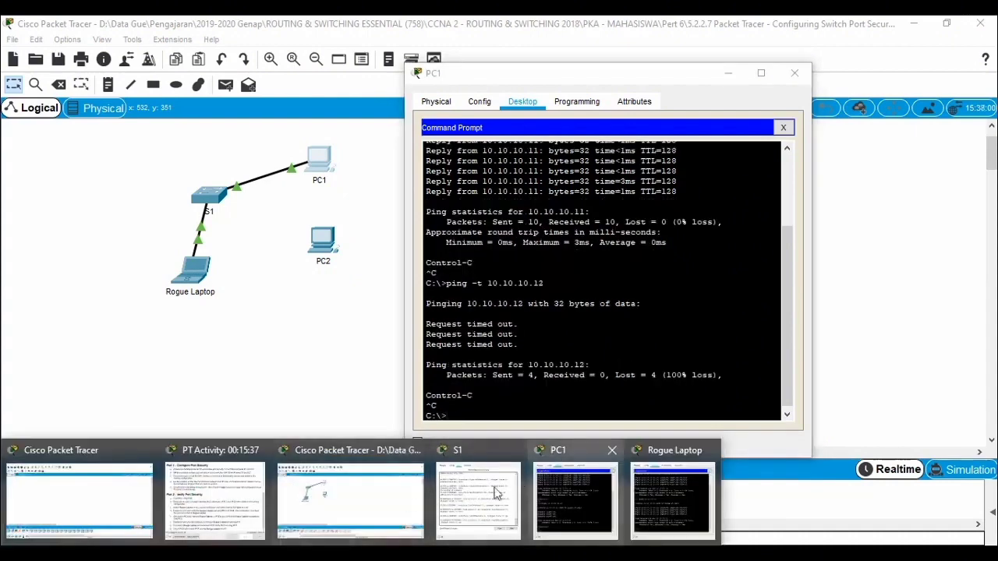
pyautogui.click(211, 503)
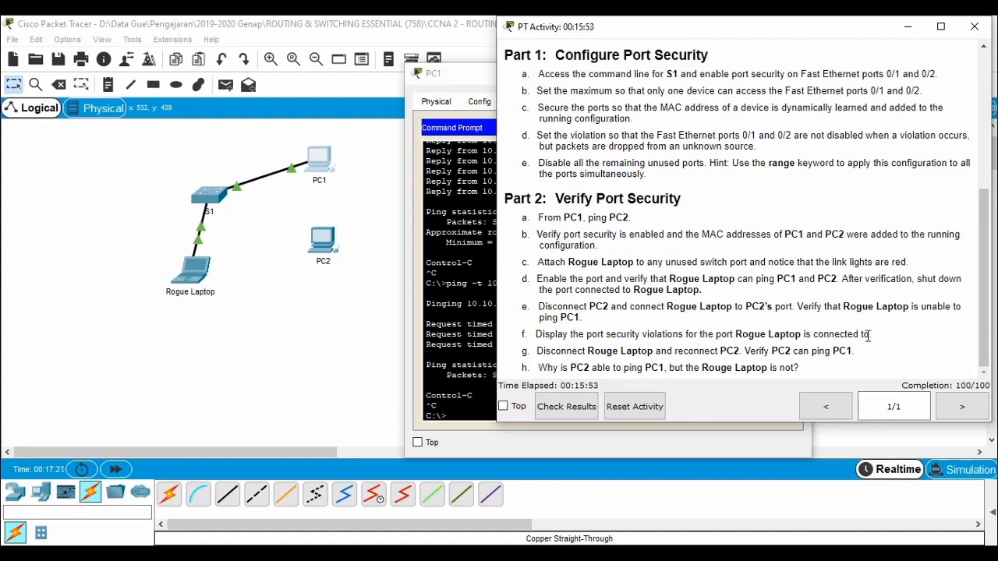
pyautogui.click(209, 194)
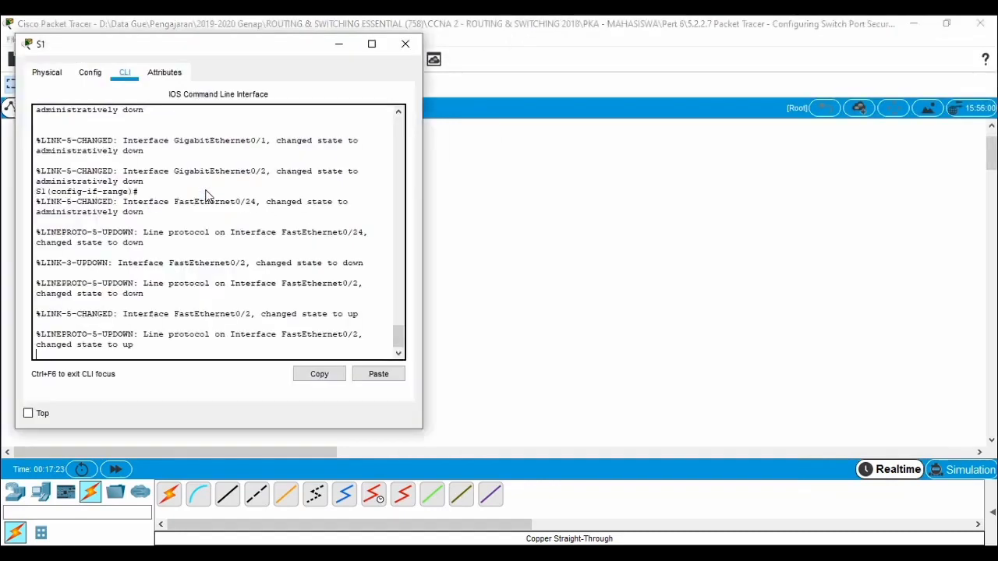
pyautogui.press('Return')
pyautogui.press('Return')
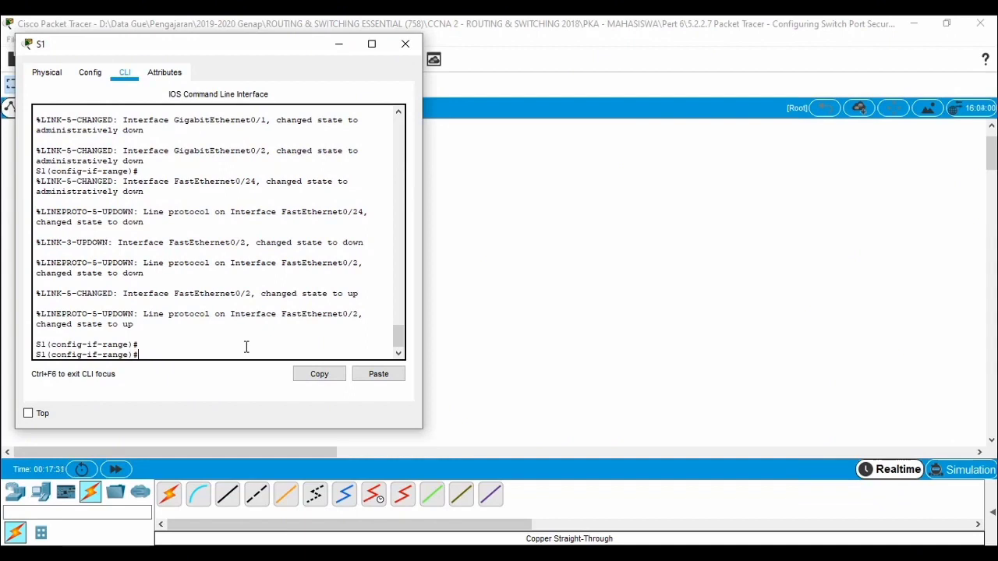
pyautogui.hotkey('ctrl', 'z')
pyautogui.press('Return')
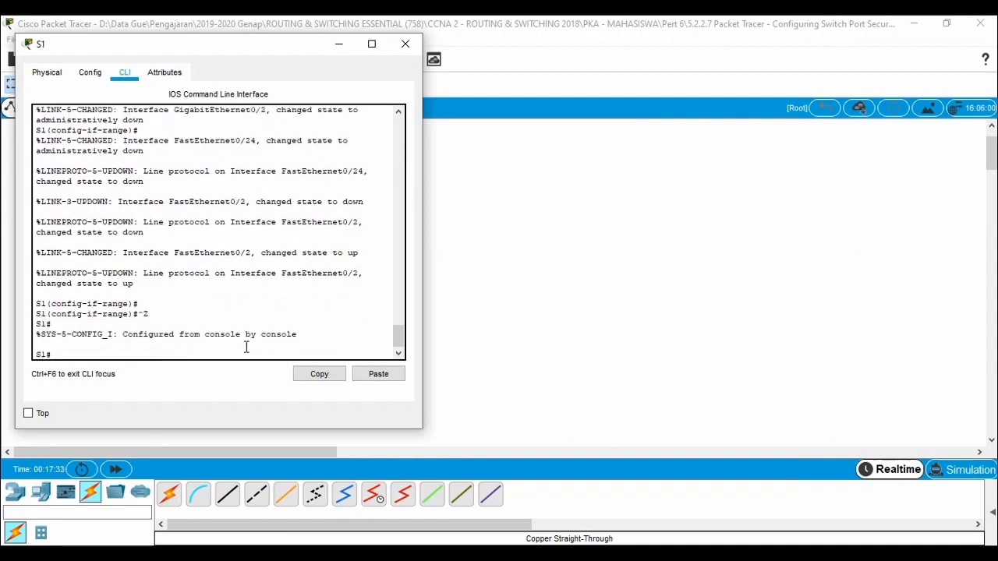
# Step: Display the port security violations on the Rogue Laptop's switch port with show port-security interface fastEthernet 0/2
pyautogui.write('sho')
pyautogui.press('Tab')
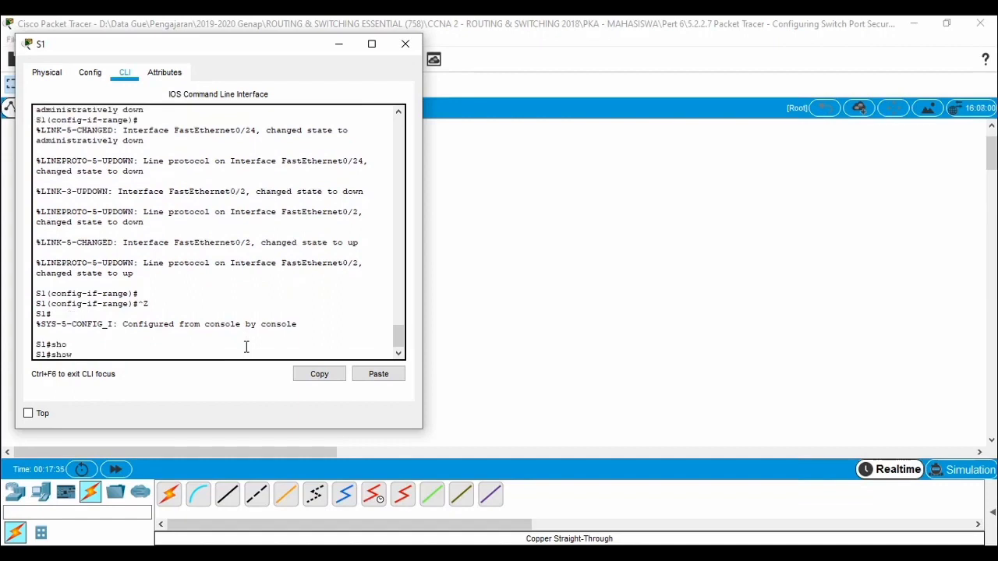
pyautogui.write('po')
pyautogui.press('Tab')
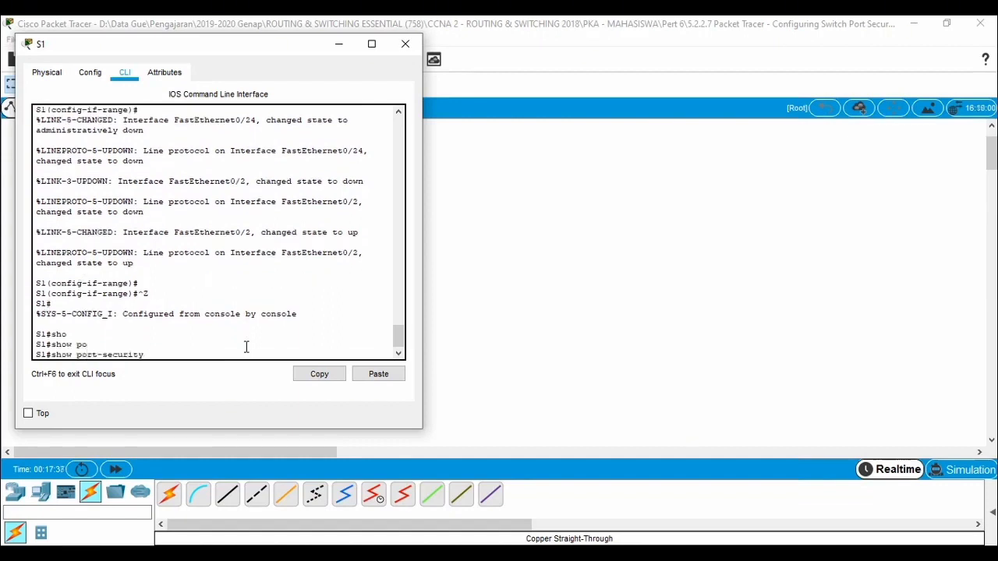
pyautogui.write('in')
pyautogui.press('Tab')
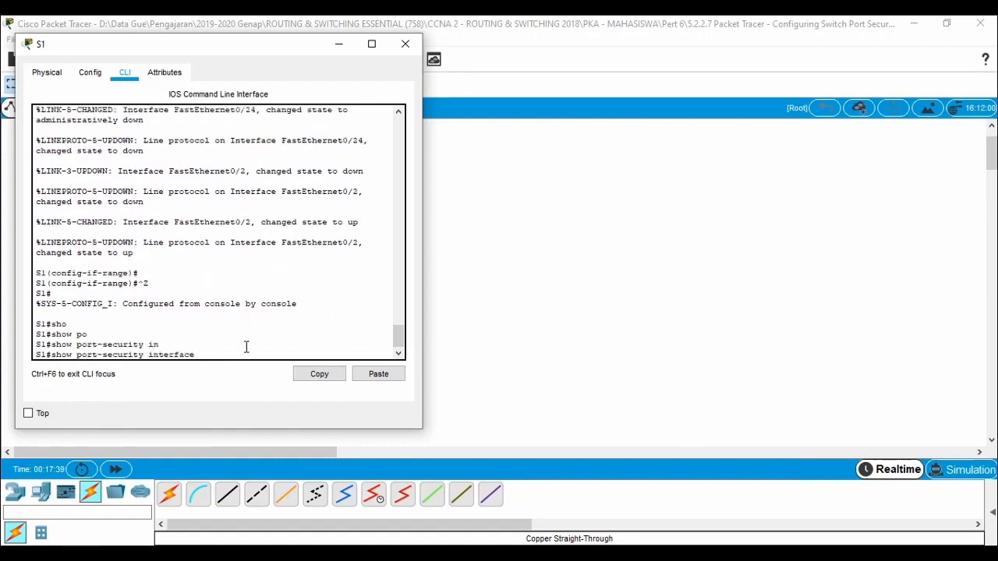
pyautogui.write('f')
pyautogui.press('Tab')
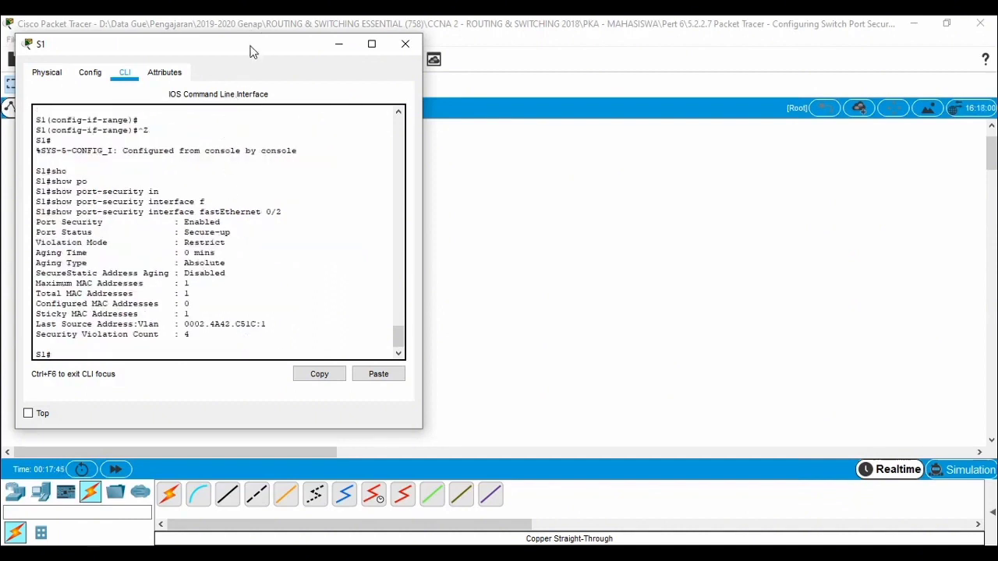
# Step: Uncover the topology behind the S1 window and highlight the violation mode and last source address in the port security output
pyautogui.moveTo(299, 52); pyautogui.dragTo(683, 70)
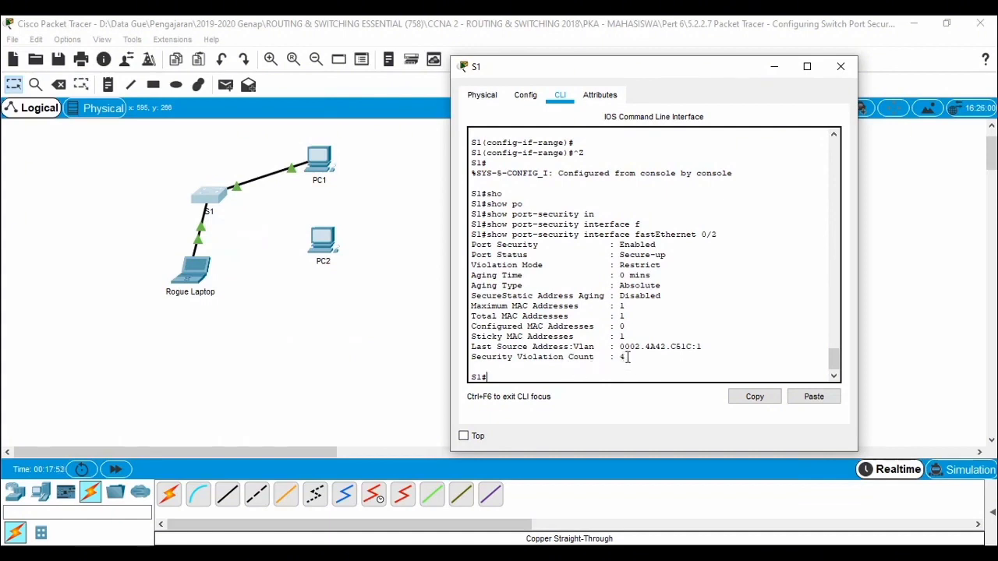
pyautogui.moveTo(474, 265); pyautogui.dragTo(661, 267)
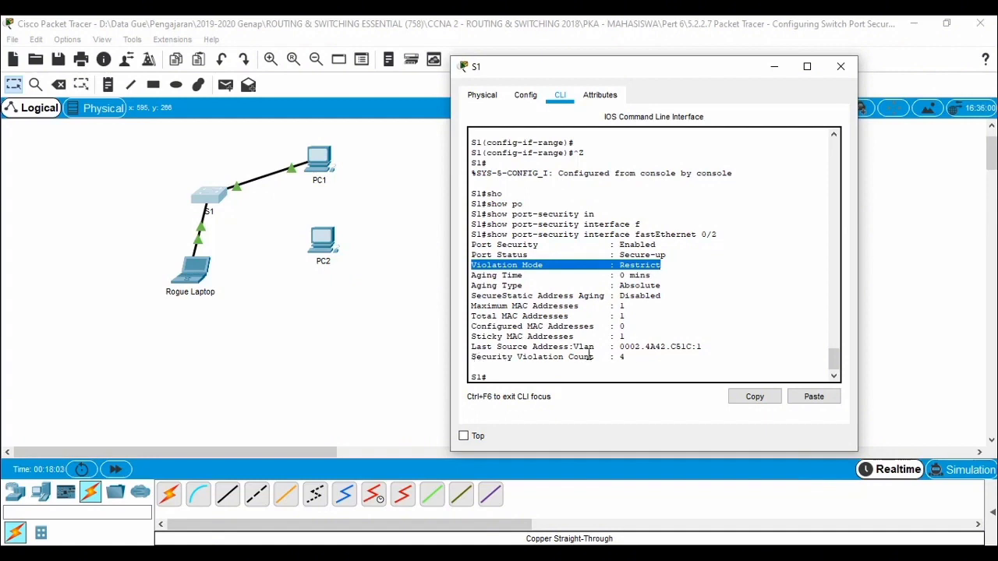
pyautogui.moveTo(707, 345); pyautogui.dragTo(451, 340)
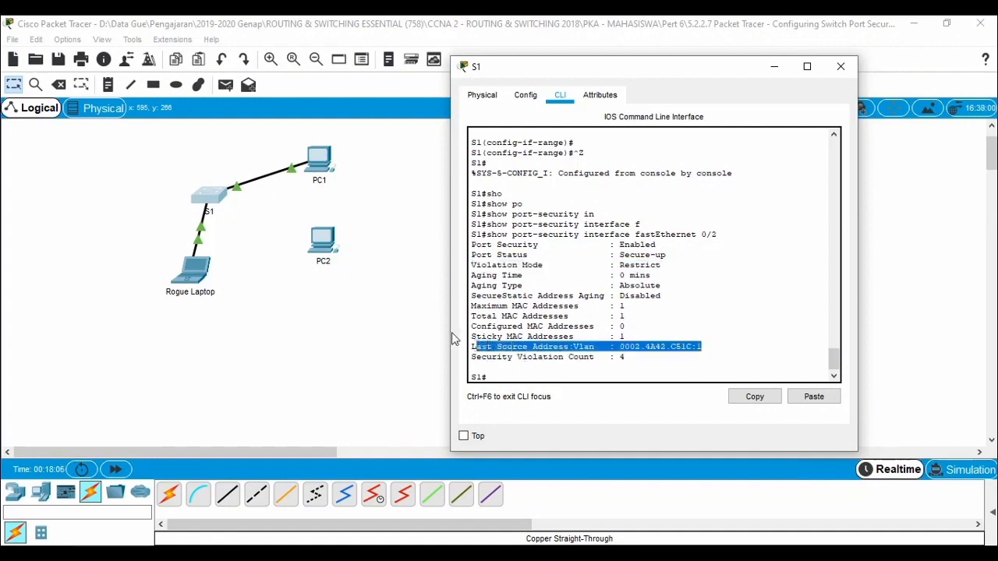
# Step: Look up PC2's MAC address, trying its configuration settings and the port summary in the topology, for comparison with the last source address
pyautogui.click(322, 244)
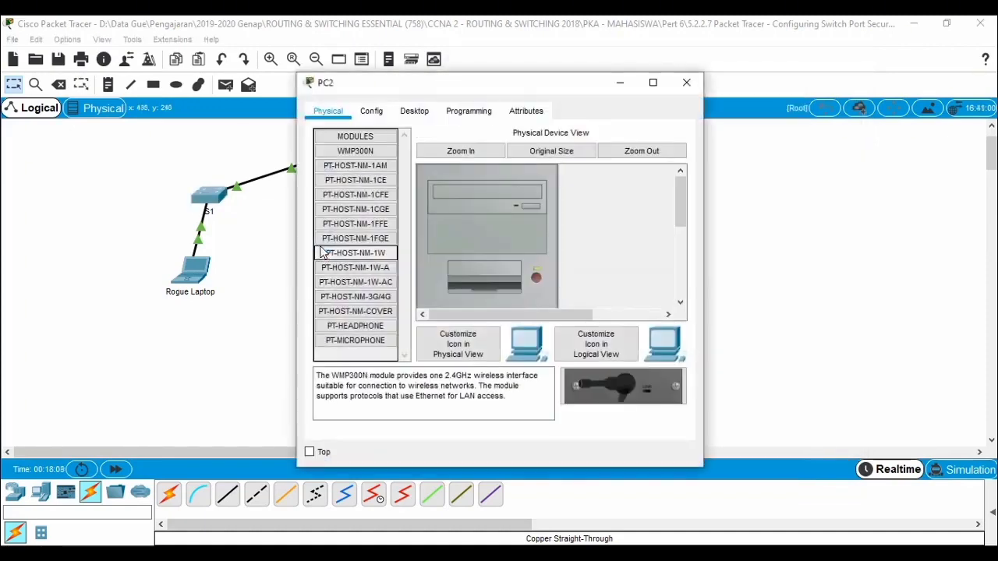
pyautogui.click(361, 110)
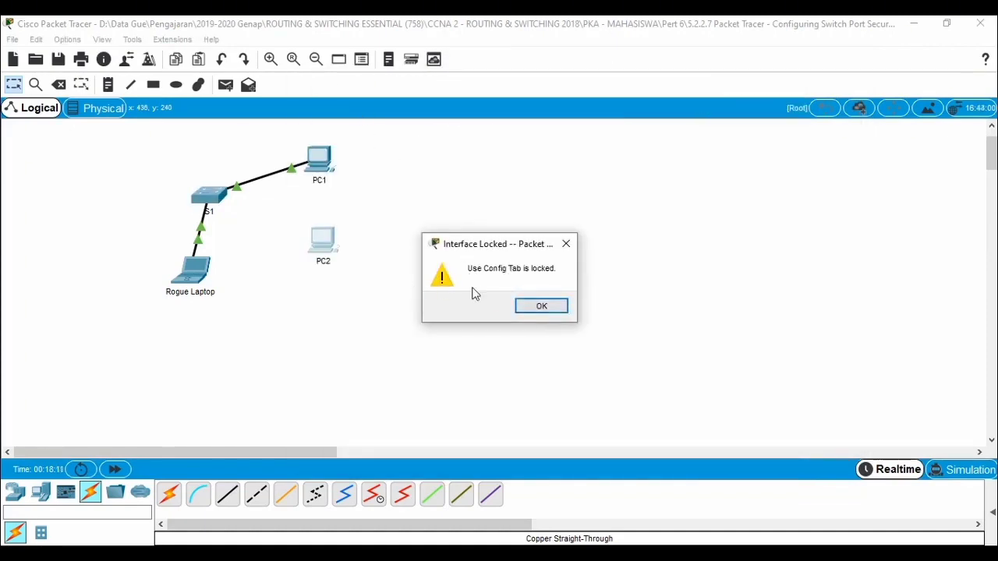
pyautogui.press('Return')
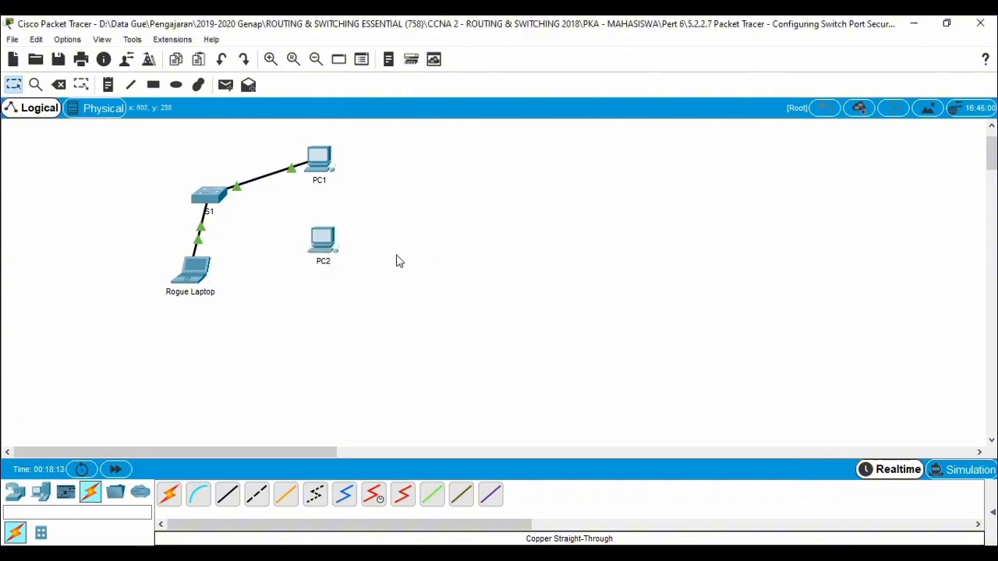
pyautogui.moveTo(331, 253)
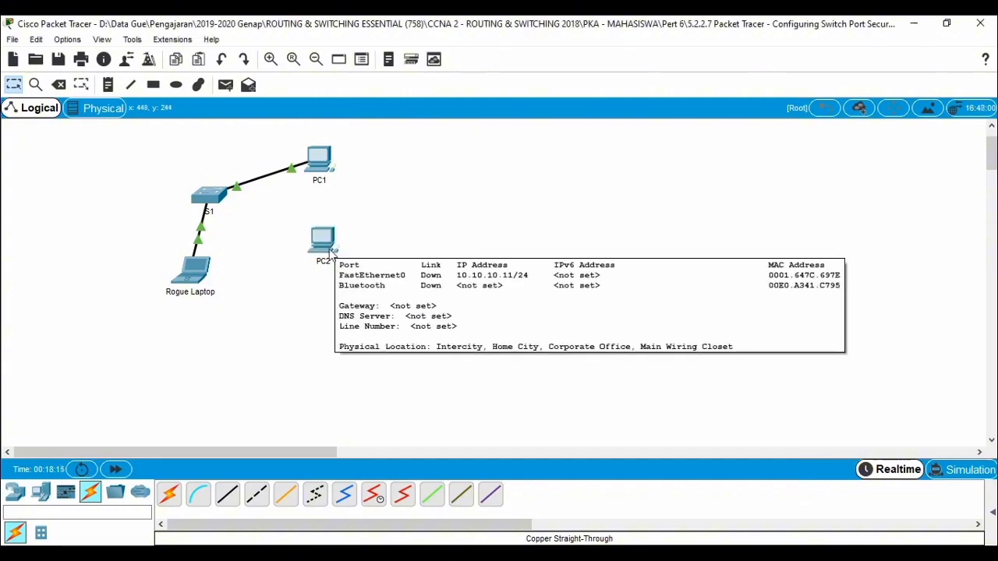
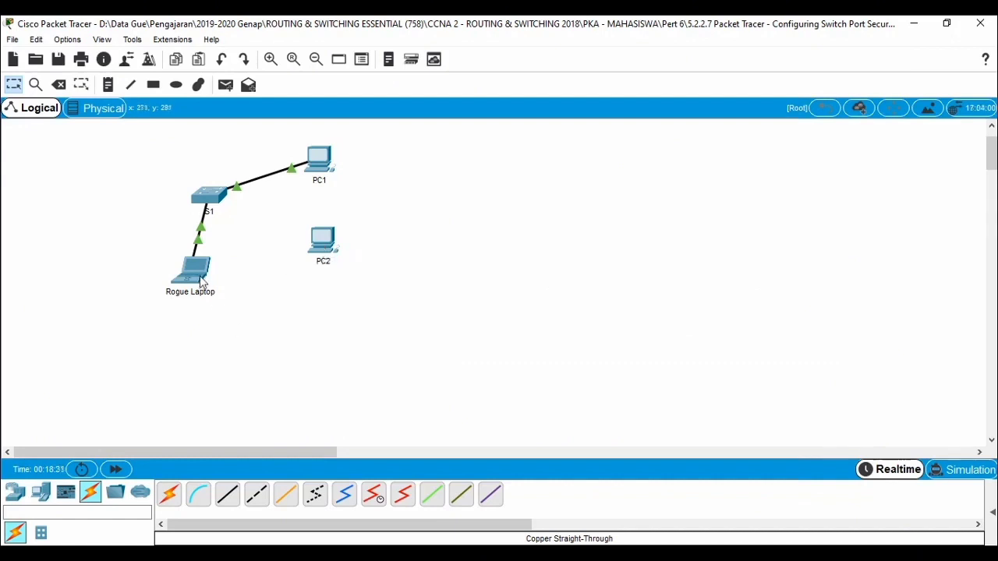
# Step: Examine the sticky MAC addresses, last source address and security violation count in S1's port security output for fastEthernet 0/2
pyautogui.moveTo(199, 277)
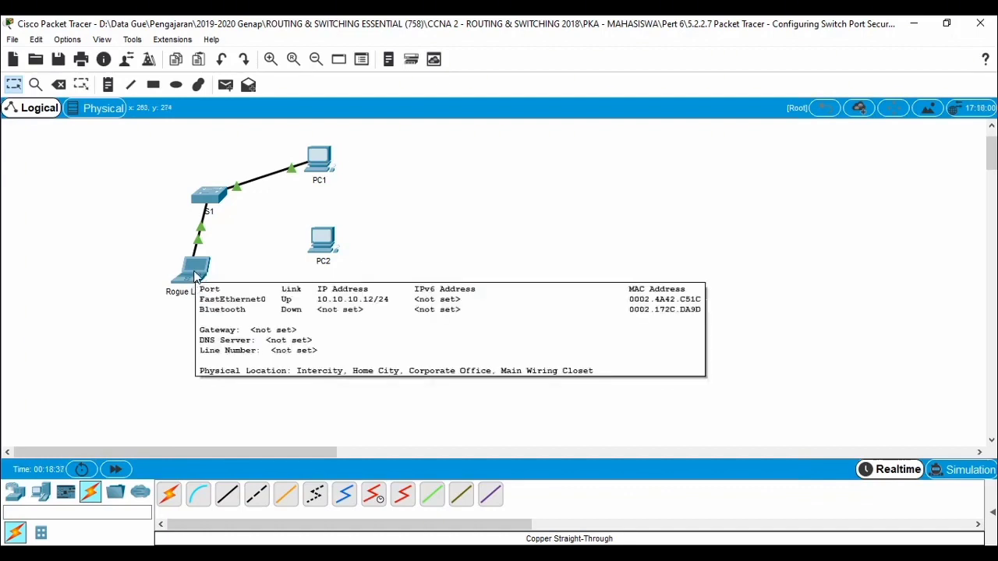
pyautogui.click(207, 201)
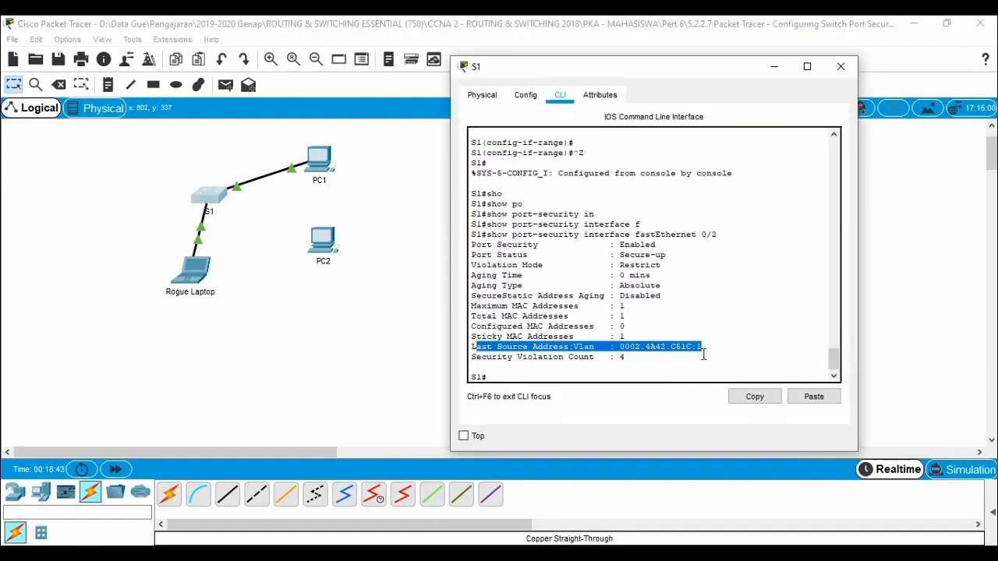
pyautogui.moveTo(702, 346); pyautogui.dragTo(468, 343)
pyautogui.click(631, 337)
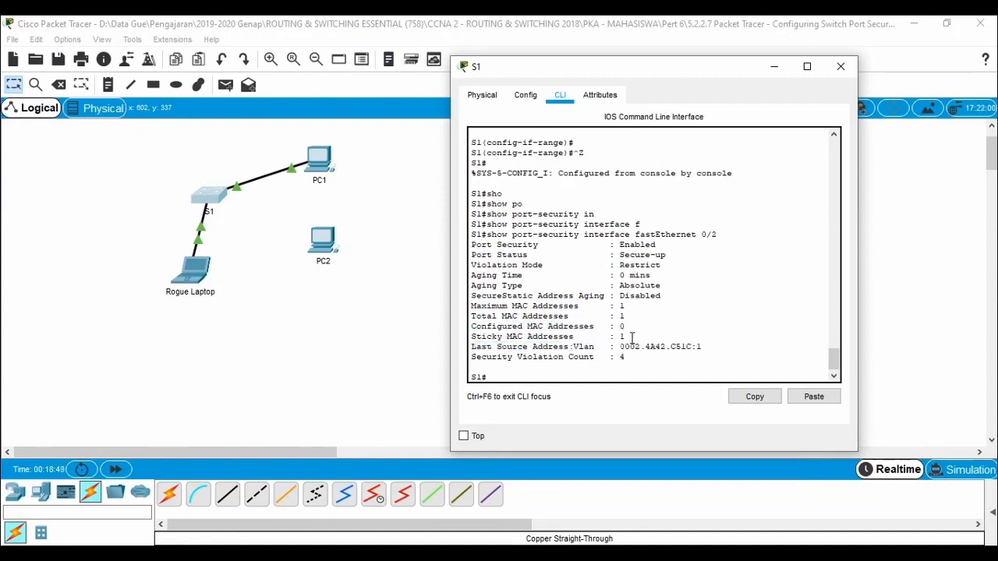
pyautogui.moveTo(631, 336); pyautogui.dragTo(472, 340)
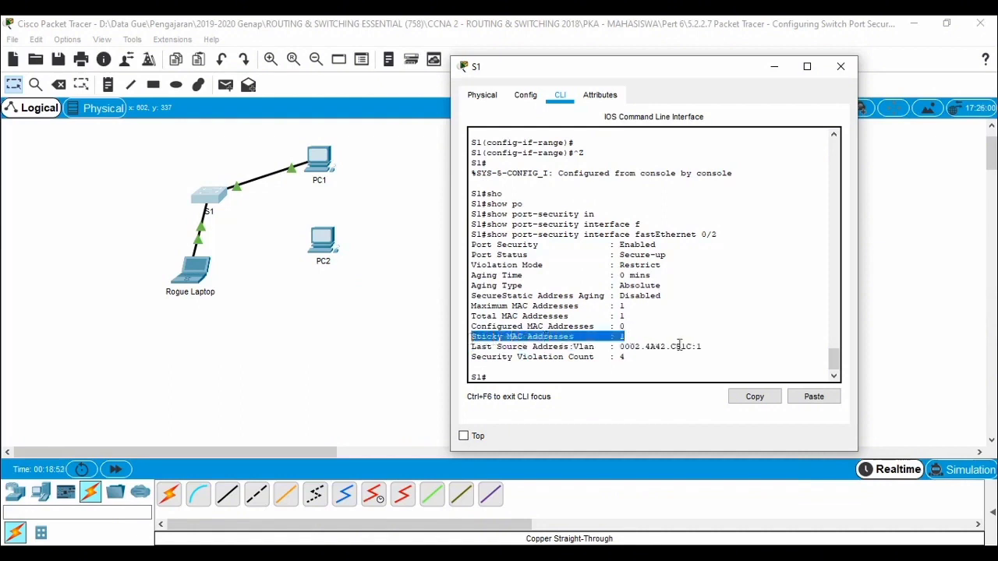
pyautogui.moveTo(716, 346); pyautogui.dragTo(622, 352)
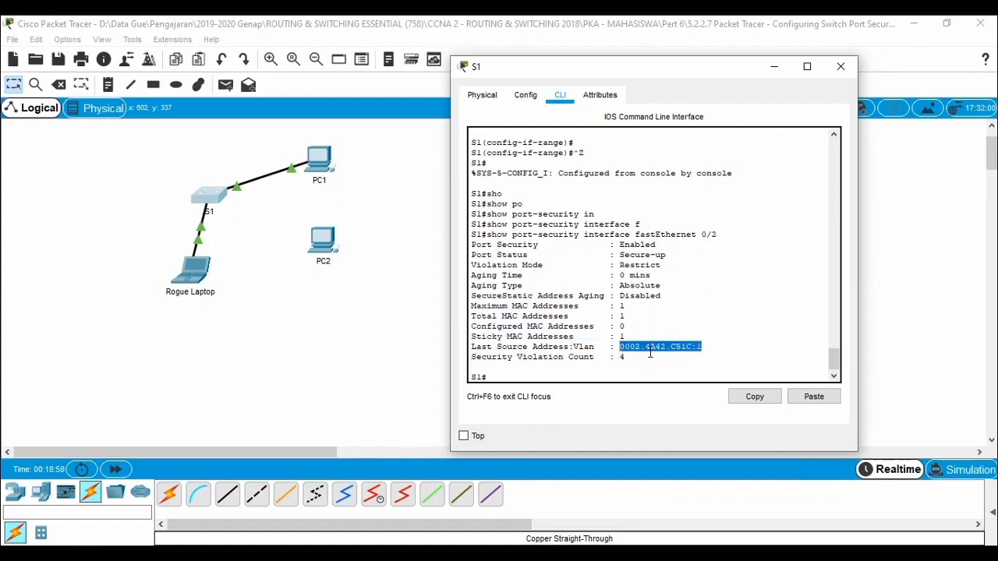
pyautogui.click(621, 336)
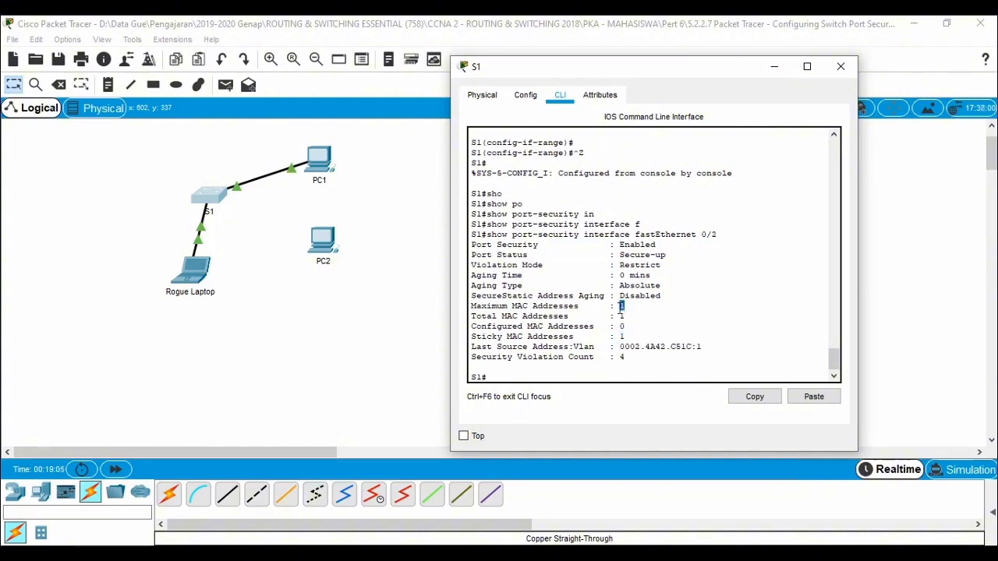
pyautogui.moveTo(701, 346); pyautogui.dragTo(621, 340)
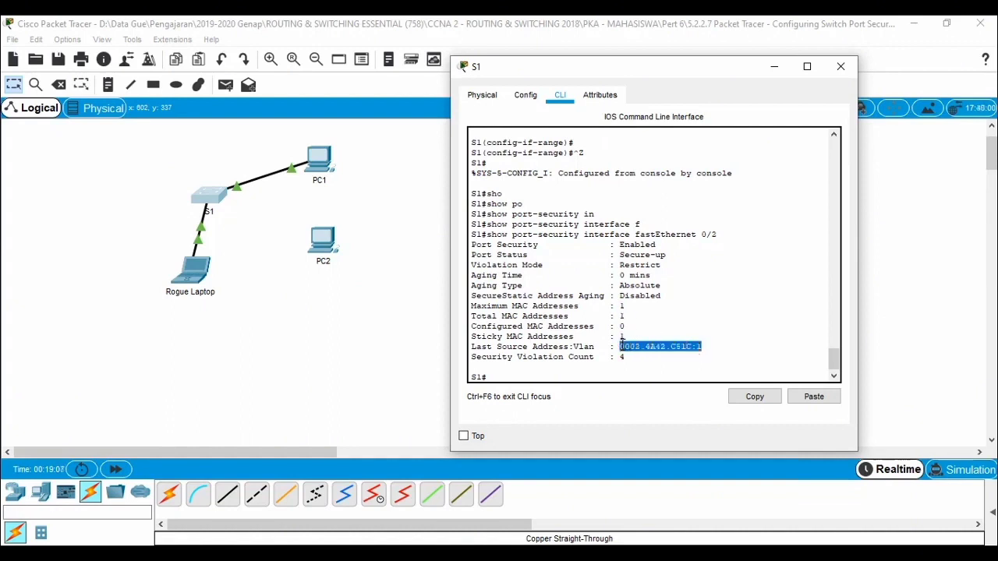
pyautogui.click(625, 357)
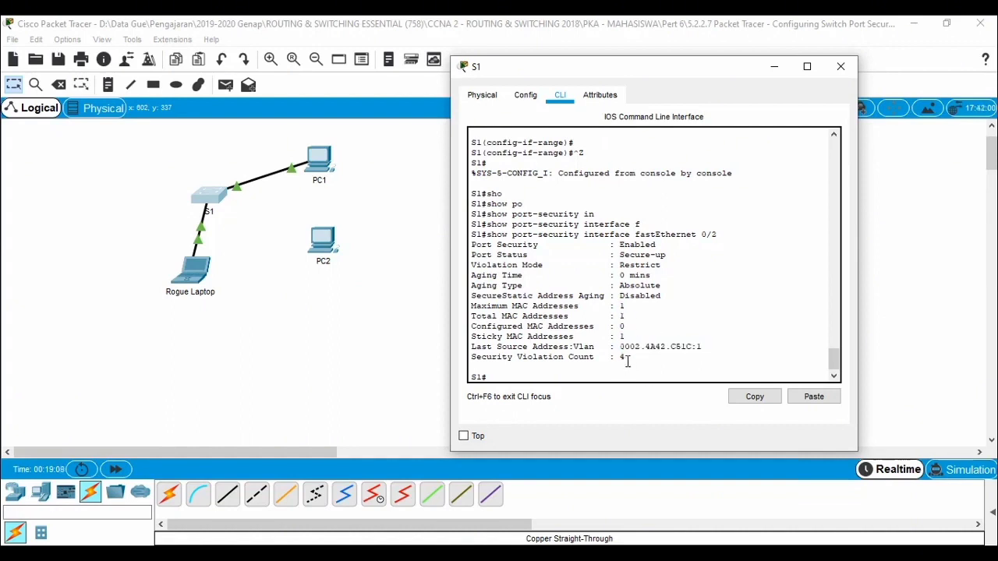
pyautogui.moveTo(540, 369); pyautogui.dragTo(468, 357)
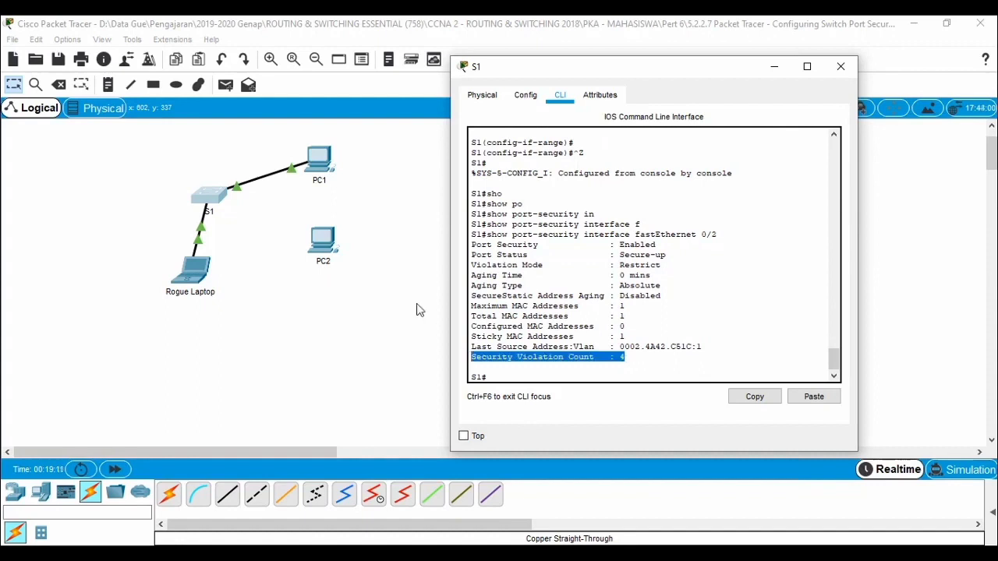
# Step: Run ping -t 10.10.10.12 again from PC1, stop it after a few requests, and compare the sent packets of both pings
pyautogui.click(316, 165)
pyautogui.click(316, 165)
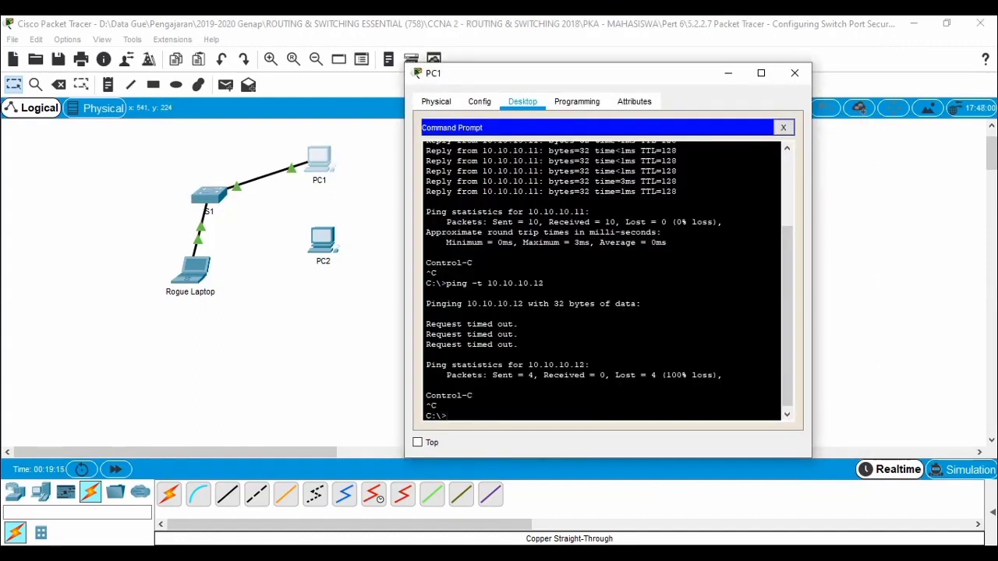
pyautogui.moveTo(442, 375); pyautogui.dragTo(535, 376)
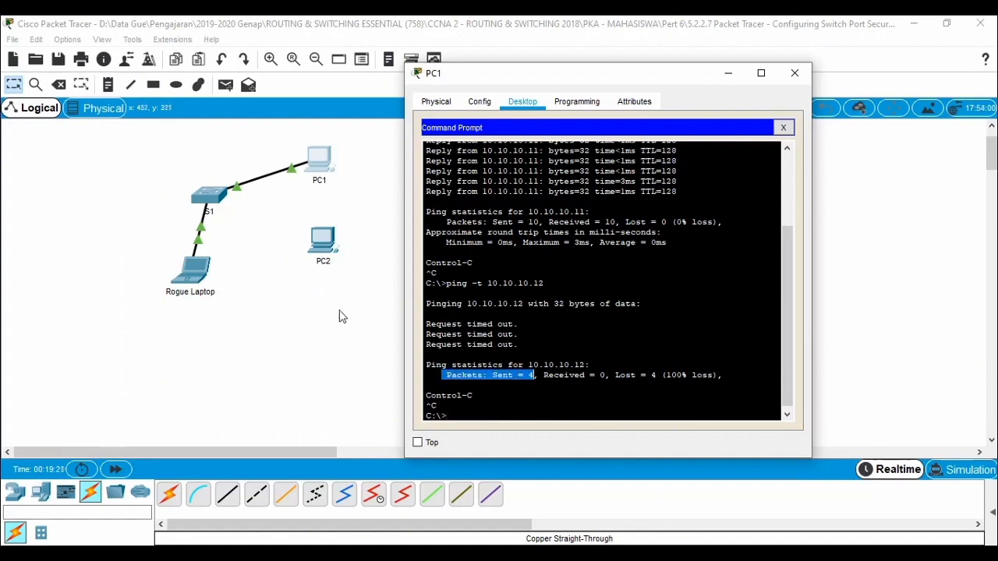
pyautogui.click(437, 406)
pyautogui.press('Up')
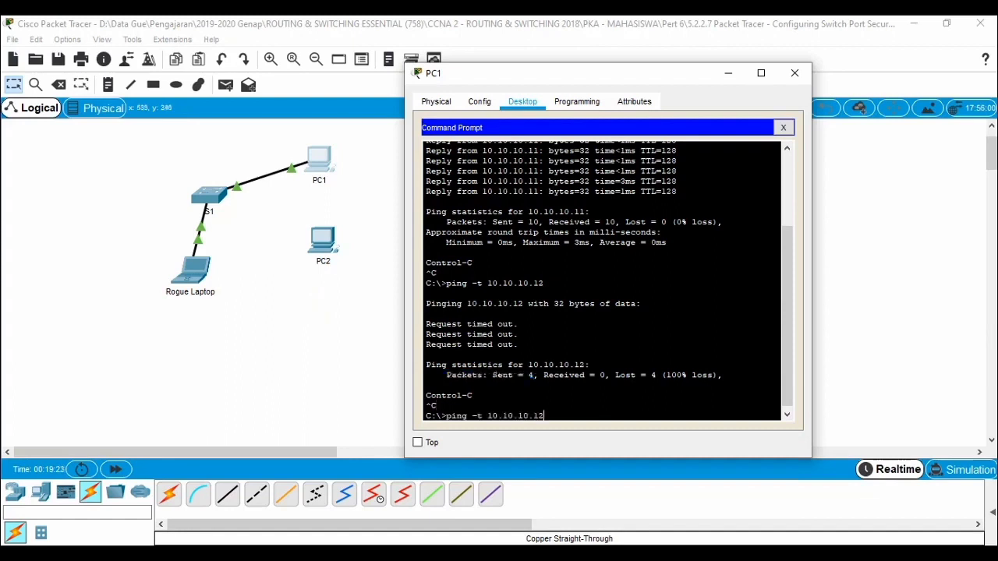
pyautogui.press('Return')
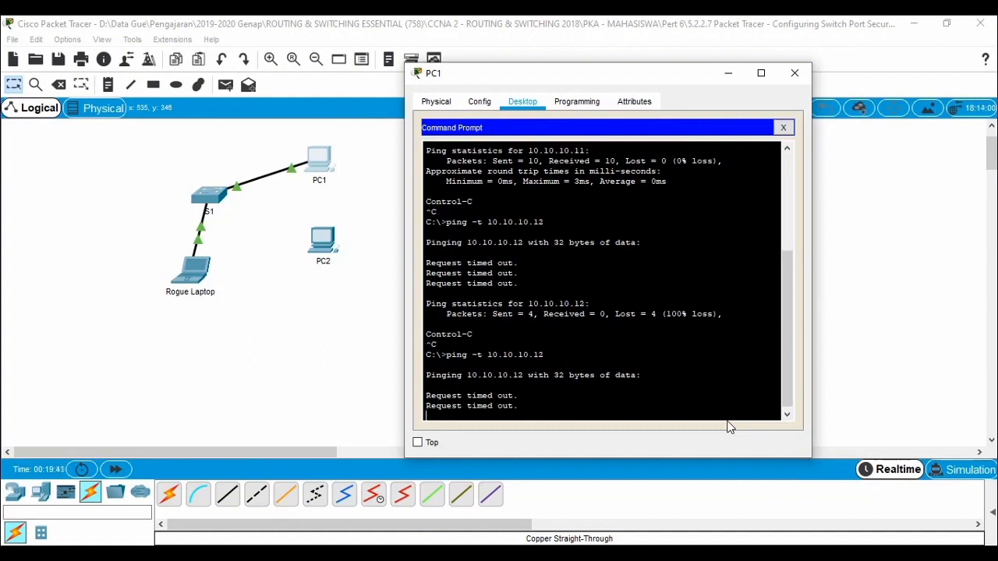
pyautogui.hotkey('ctrl', 'c')
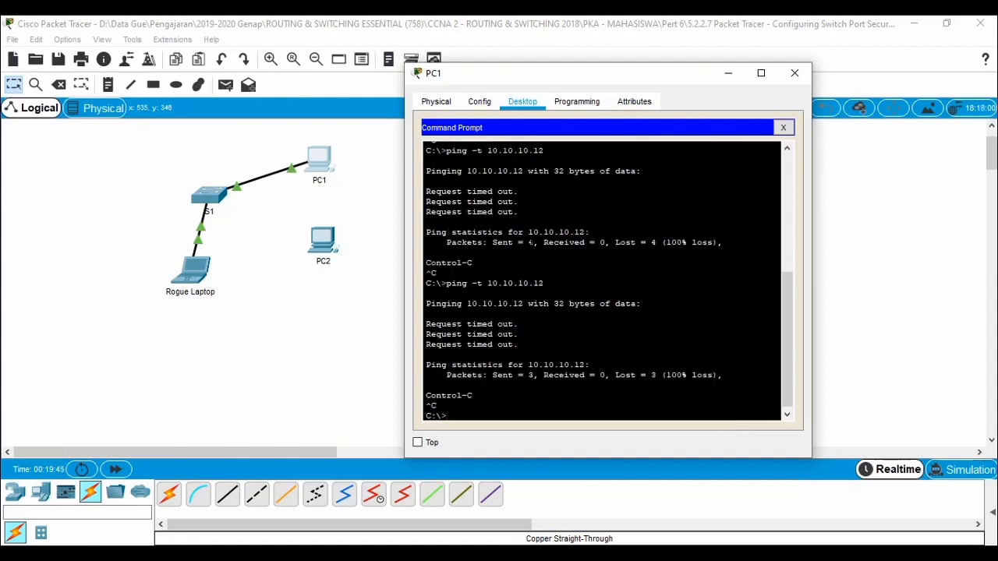
pyautogui.moveTo(530, 242); pyautogui.dragTo(491, 242)
pyautogui.moveTo(493, 375); pyautogui.dragTo(533, 375)
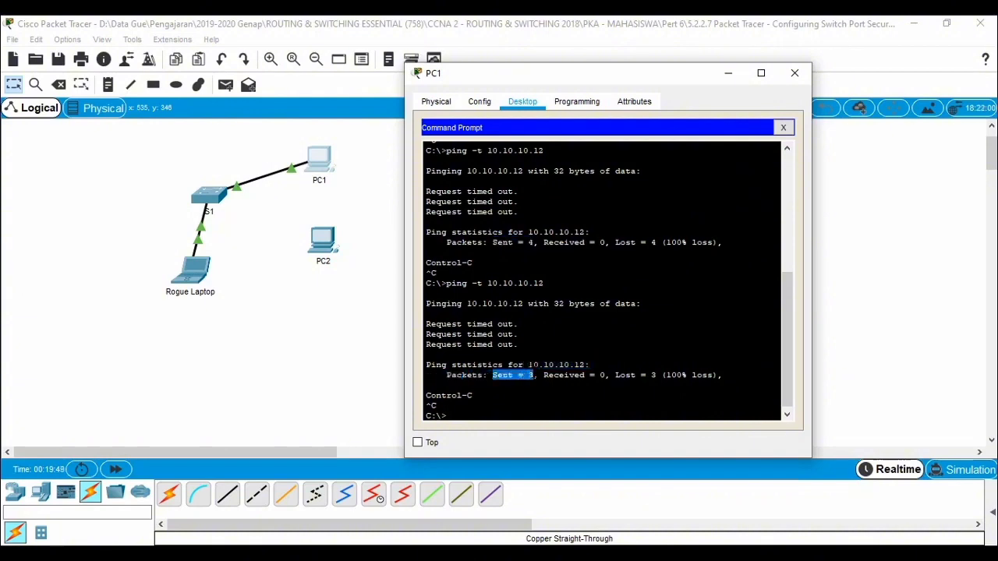
# Step: Redisplay S1's port security status with show port-security interface fastEthernet 0/2 and highlight the security violation count
pyautogui.click(210, 199)
pyautogui.click(769, 352)
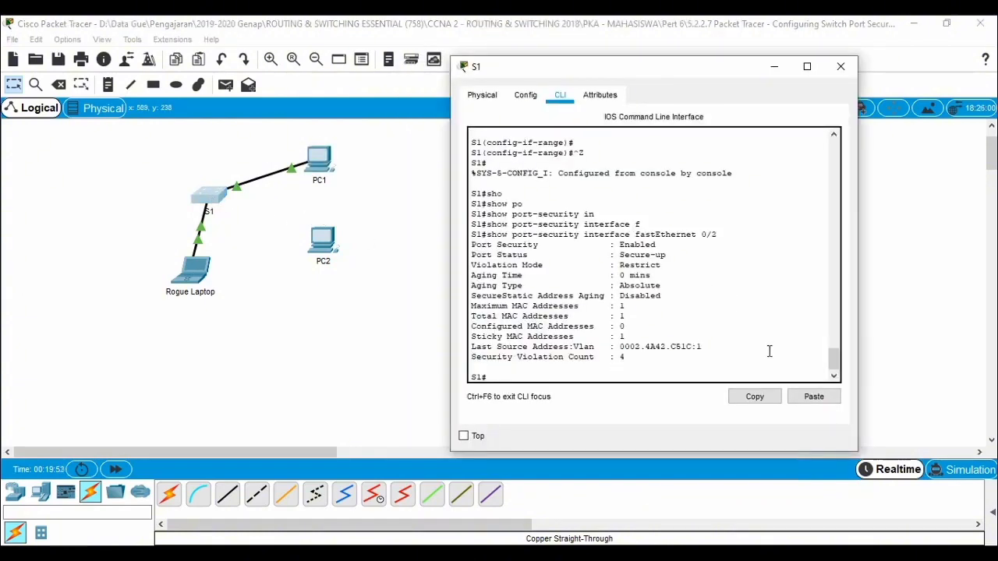
pyautogui.press('Up')
pyautogui.press('Return')
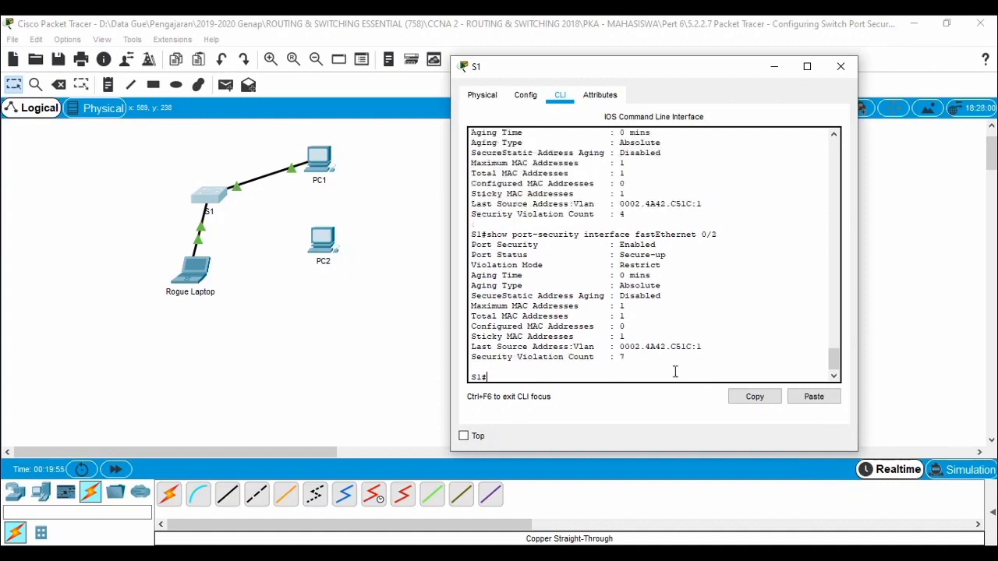
pyautogui.click(626, 360)
pyautogui.moveTo(483, 366)
pyautogui.mouseDown()
pyautogui.moveTo(471, 350)
pyautogui.moveTo(471, 360)
pyautogui.mouseUp()
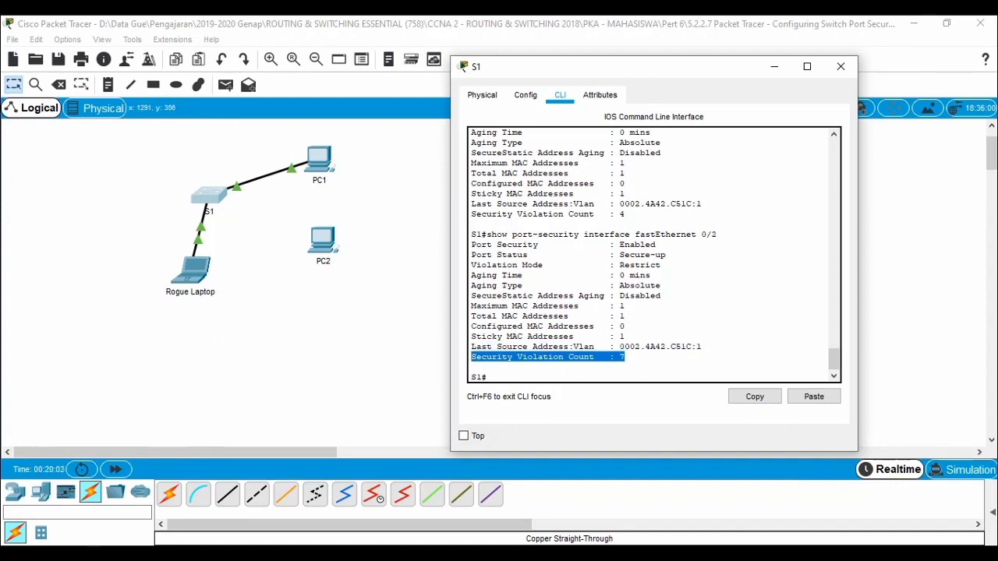
# Step: Review Part 2 task g in the activity instructions about disconnecting the Rogue Laptop and reconnecting PC2
pyautogui.click(246, 553)
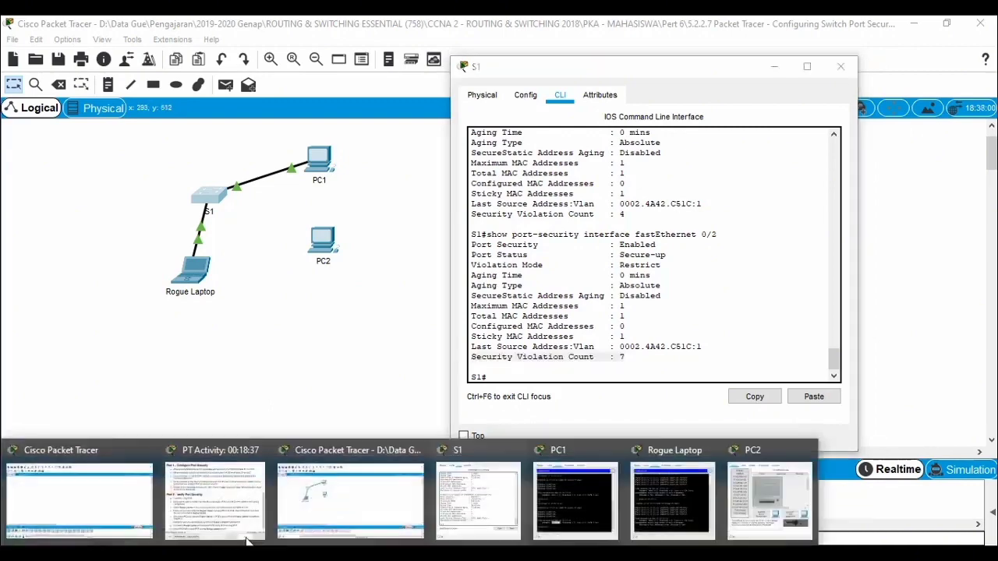
pyautogui.click(237, 485)
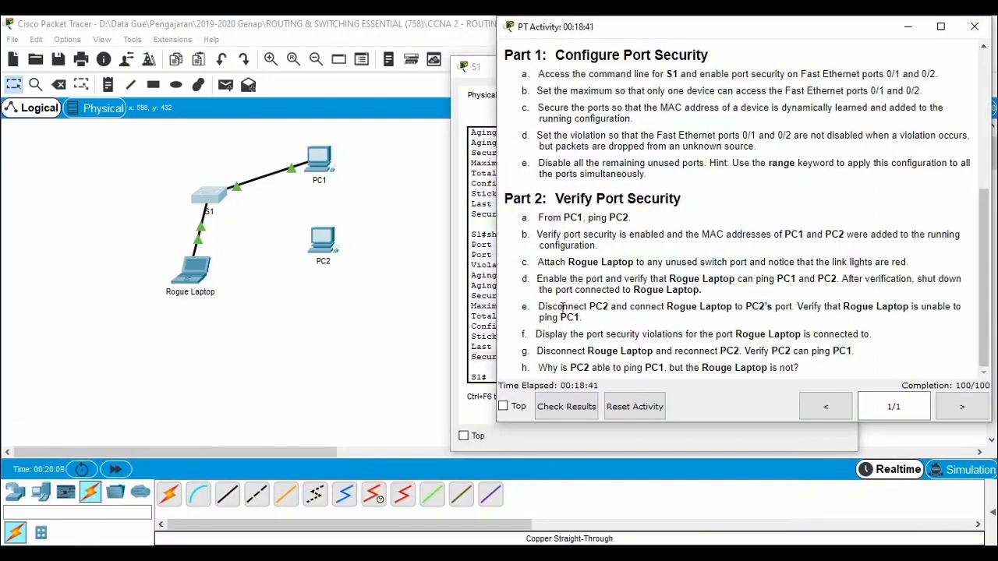
pyautogui.moveTo(532, 334); pyautogui.dragTo(573, 350)
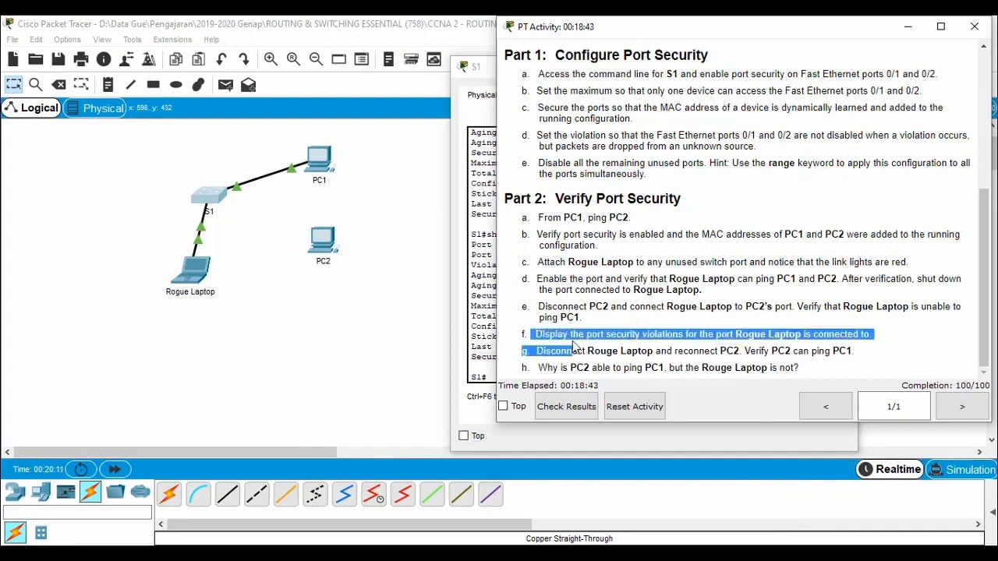
pyautogui.click(558, 351)
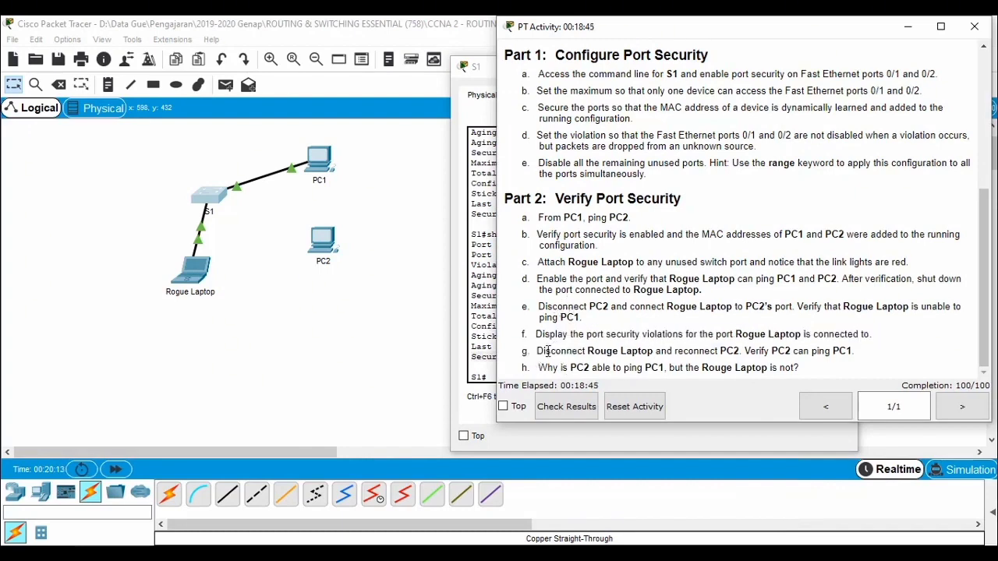
pyautogui.moveTo(535, 350); pyautogui.dragTo(856, 350)
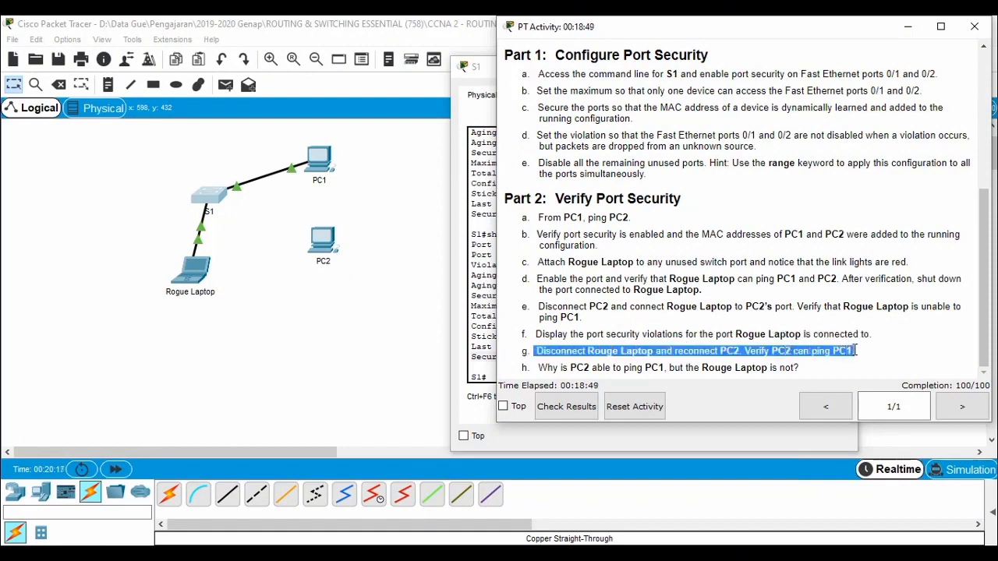
# Step: Delete the cable between S1 and the Rogue Laptop in the topology
pyautogui.click(290, 355)
pyautogui.press('Delete')
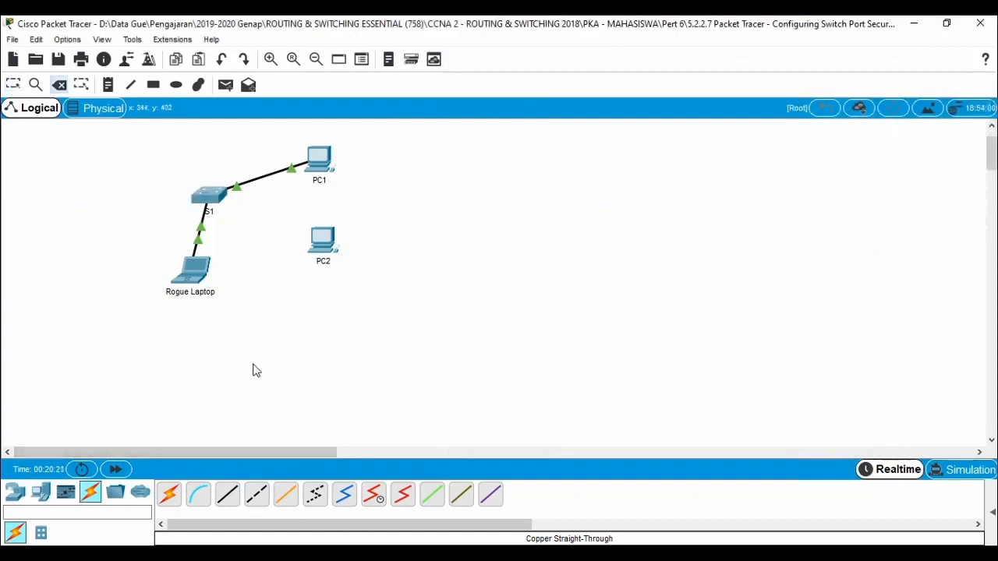
pyautogui.click(201, 226)
pyautogui.press('Escape')
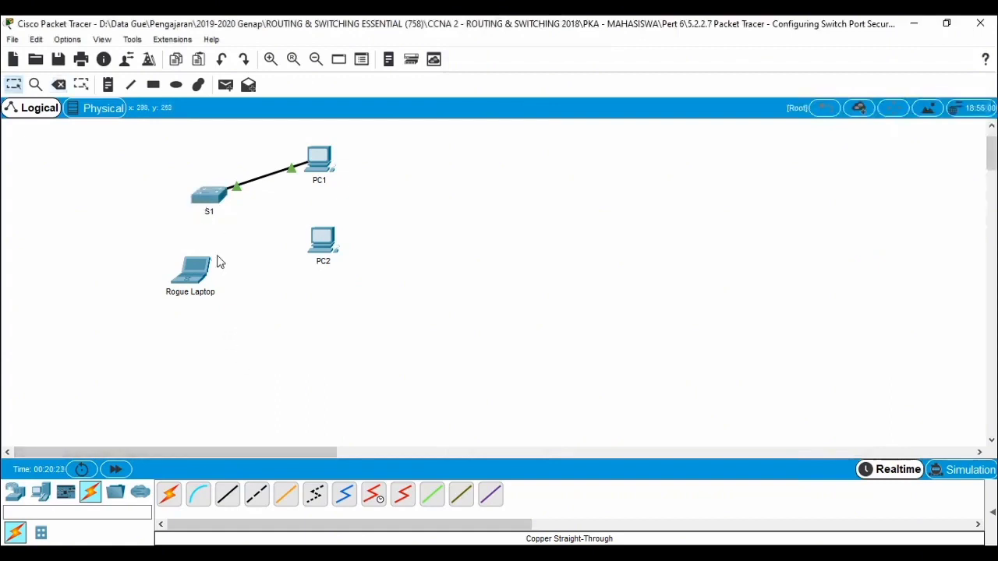
# Step: Connect PC2's FastEthernet0 to S1's FastEthernet0/2 with a copper straight-through cable and fast-forward the simulation time
pyautogui.click(228, 494)
pyautogui.click(321, 247)
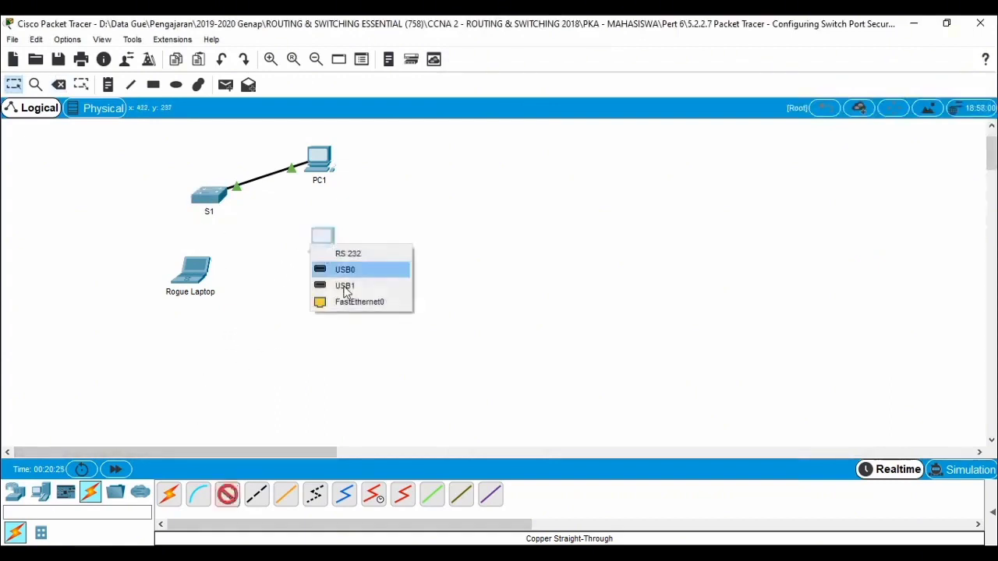
pyautogui.click(347, 301)
pyautogui.click(212, 198)
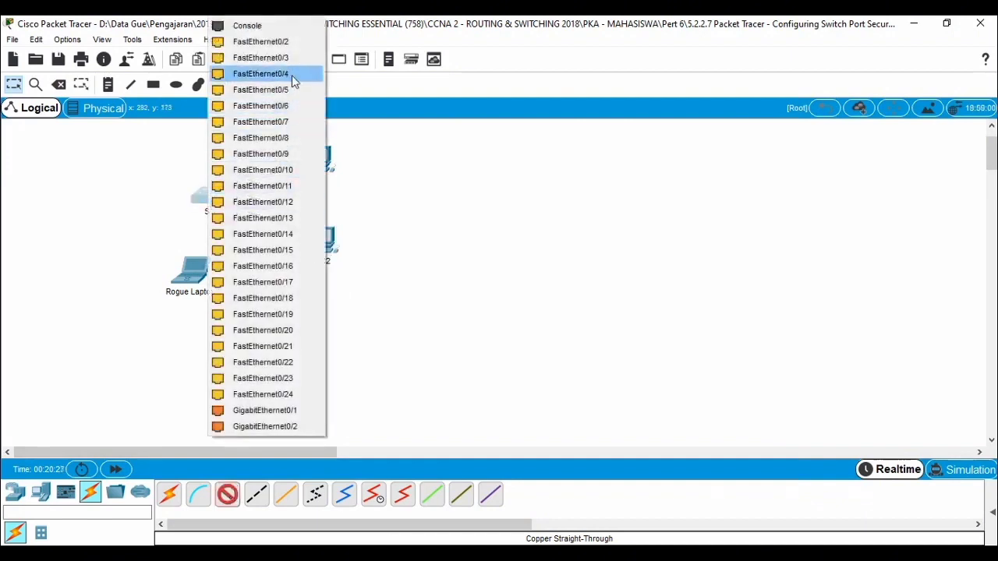
pyautogui.click(289, 42)
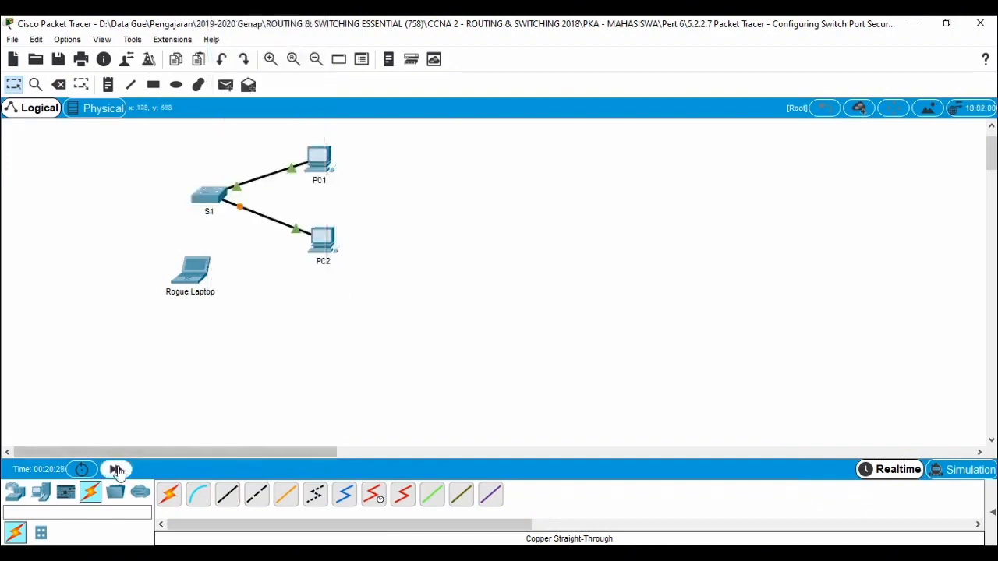
pyautogui.click(117, 471)
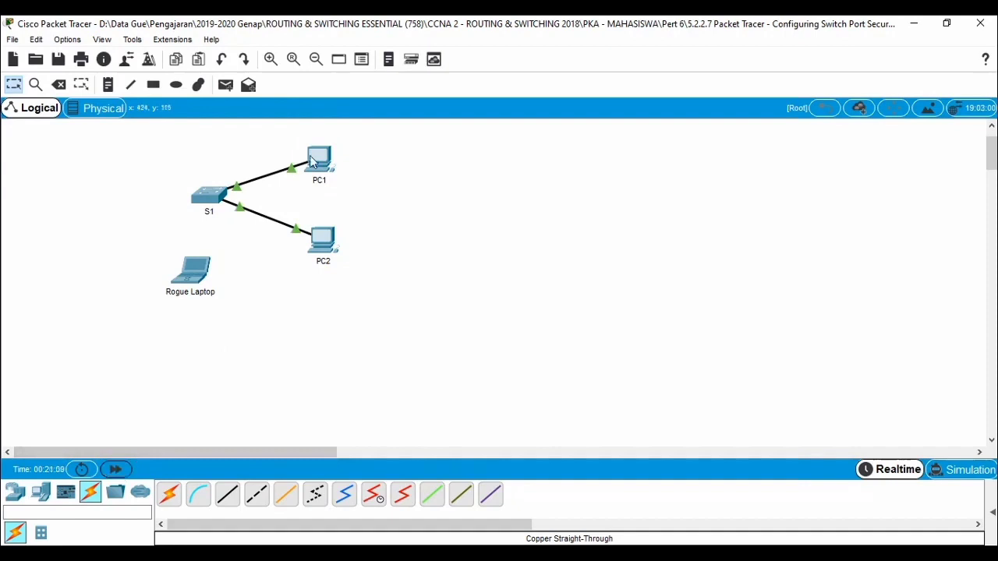
# Step: Verify PC1's connectivity to PC2 with ping -t 10.10.10.11, and stop the ping after several replies
pyautogui.click(313, 160)
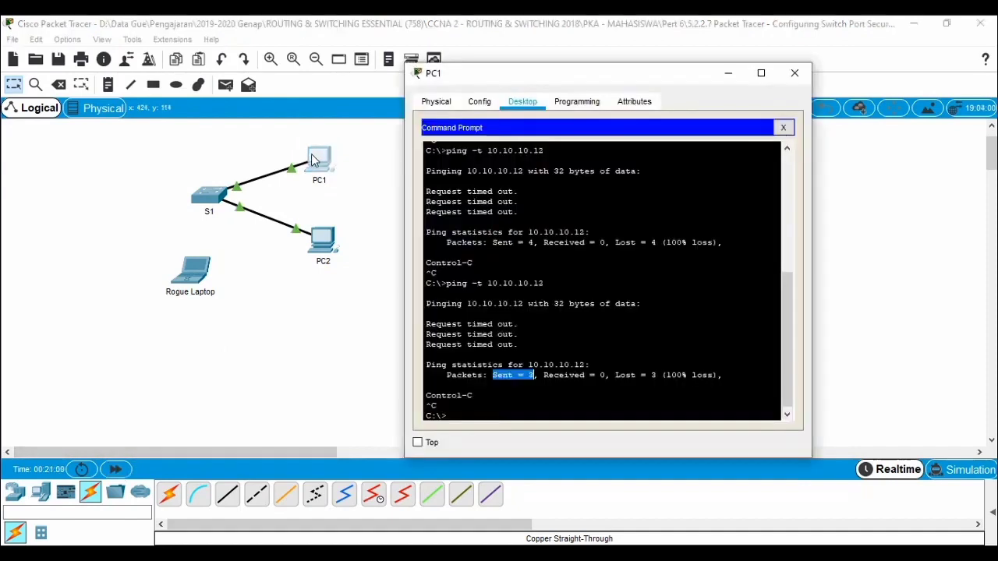
pyautogui.press('Up')
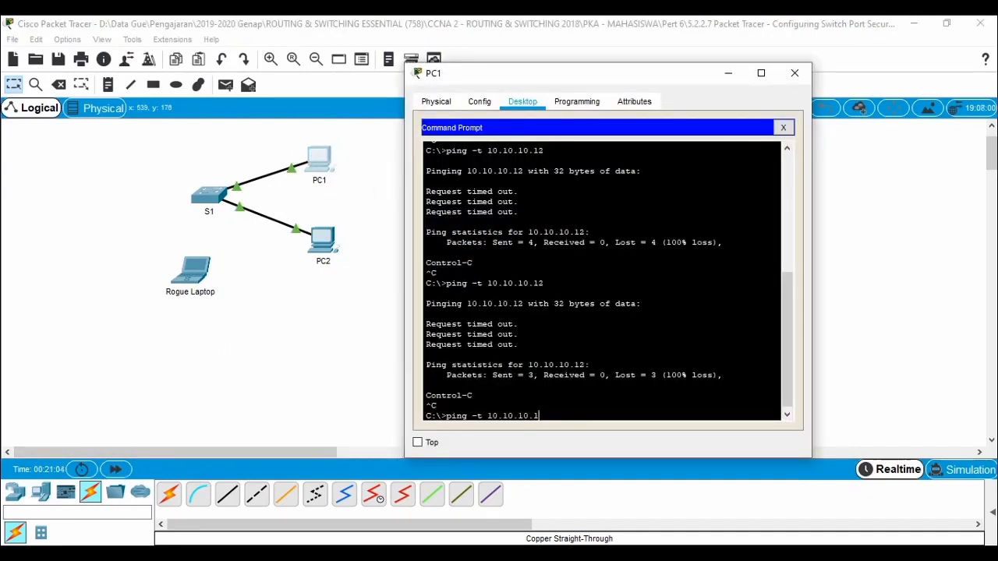
pyautogui.write('1')
pyautogui.press('Return')
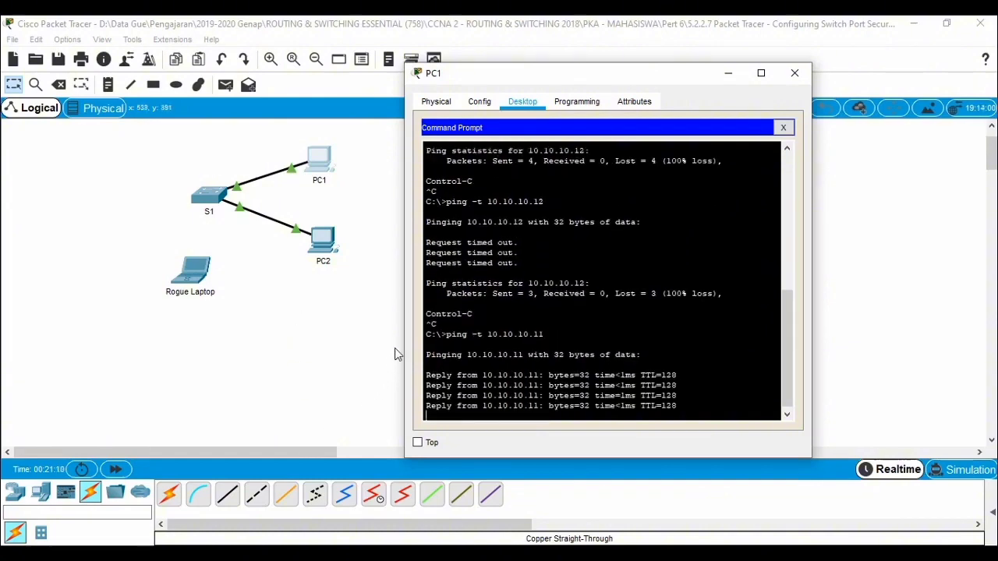
pyautogui.hotkey('ctrl', 'c')
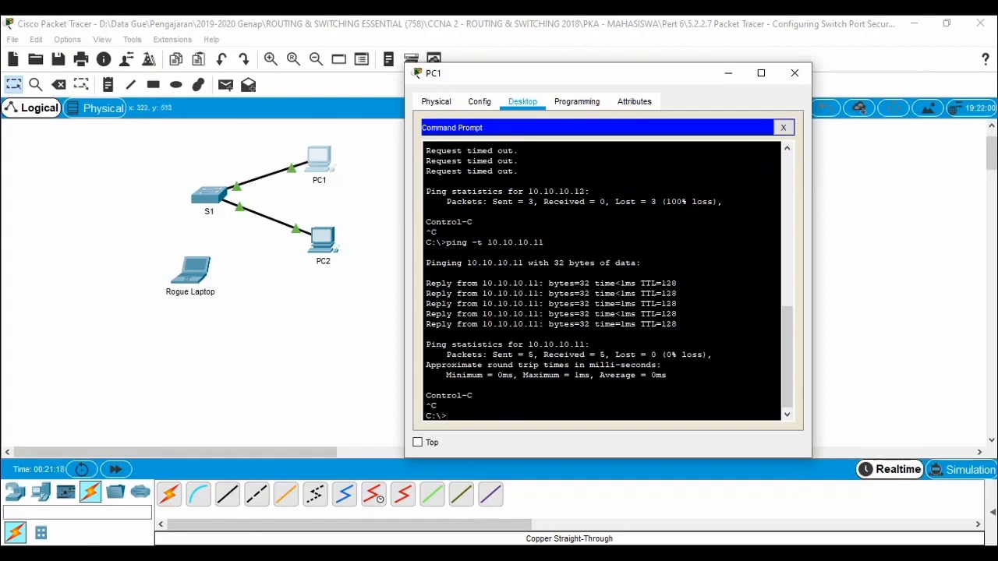
# Step: Review Part 2 question h about why PC2 can ping PC1 but the Rogue Laptop cannot, and check the activity results
pyautogui.click(246, 554)
pyautogui.click(208, 494)
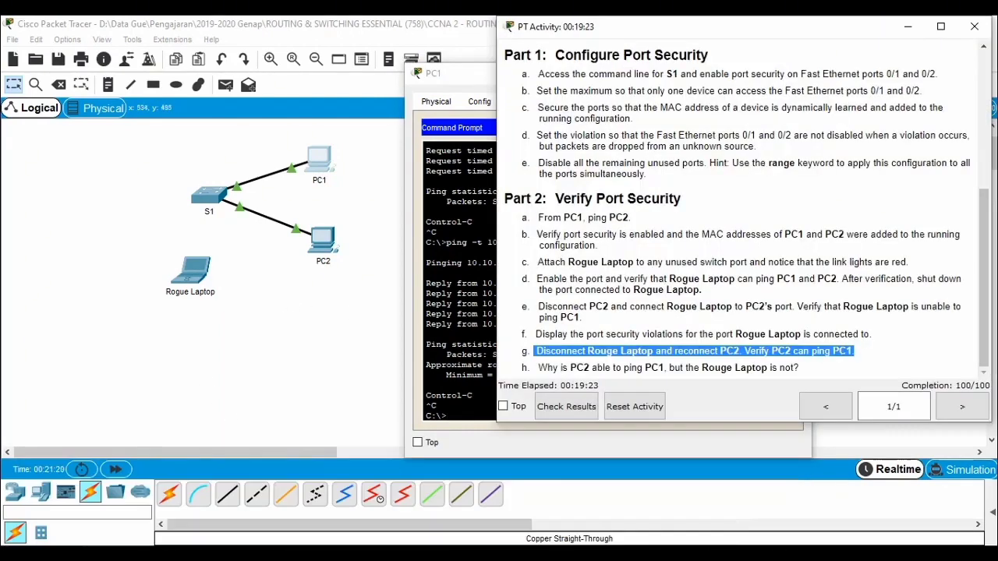
pyautogui.click(572, 351)
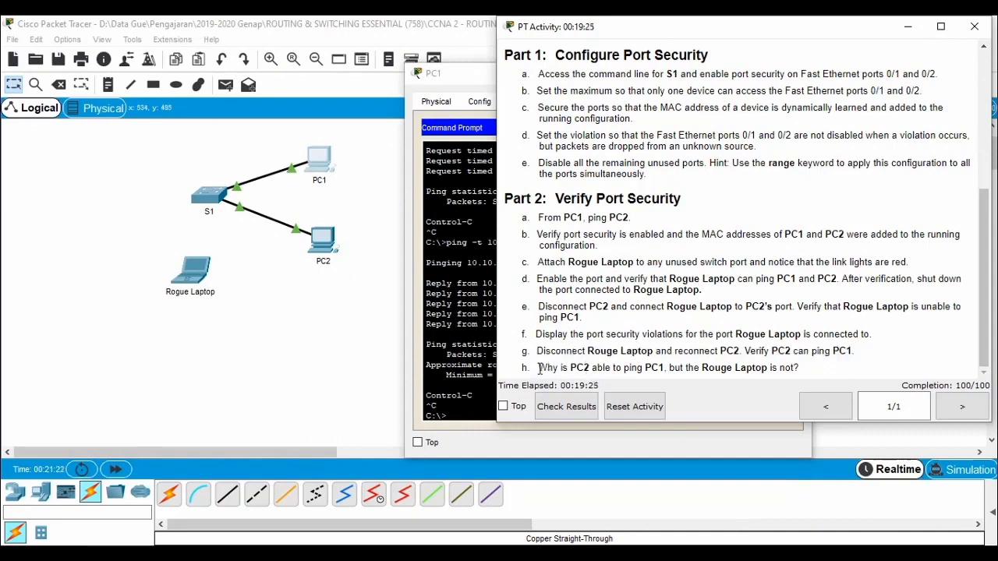
pyautogui.moveTo(538, 367)
pyautogui.mouseDown()
pyautogui.moveTo(803, 373)
pyautogui.moveTo(538, 365)
pyautogui.mouseUp()
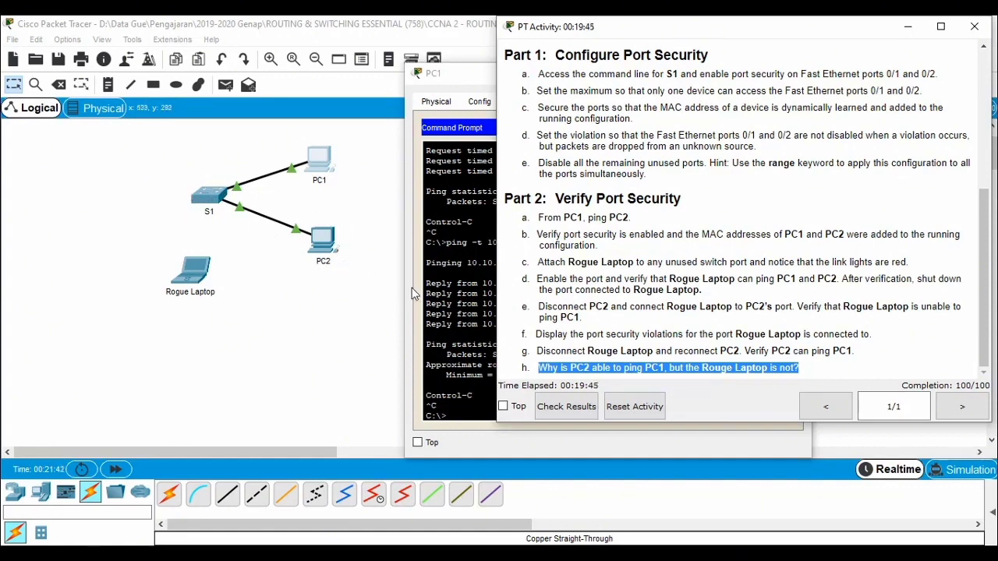
pyautogui.click(576, 408)
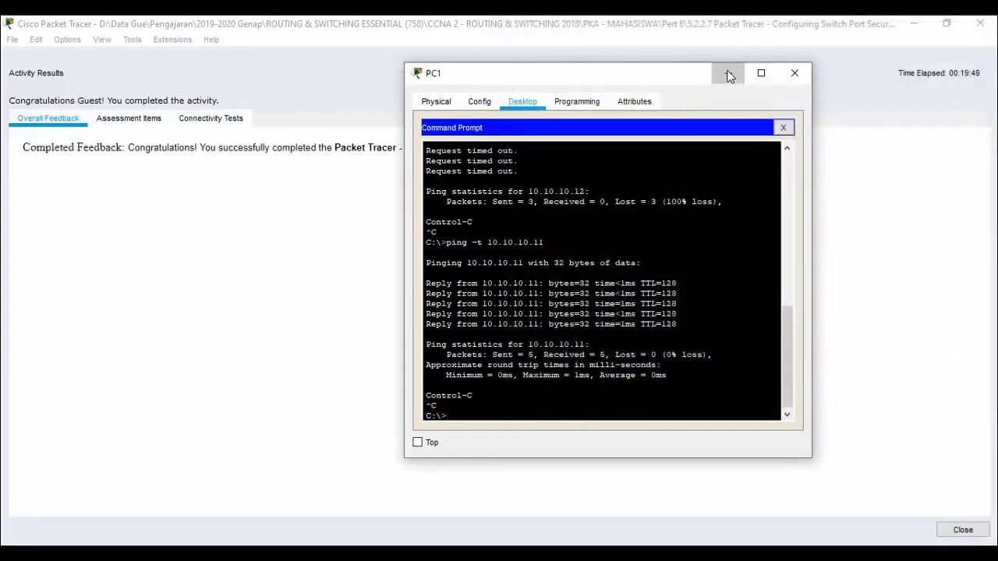
# Step: Minimize the PC1 window and review the individual assessment items in the activity results
pyautogui.click(727, 74)
pyautogui.click(125, 125)
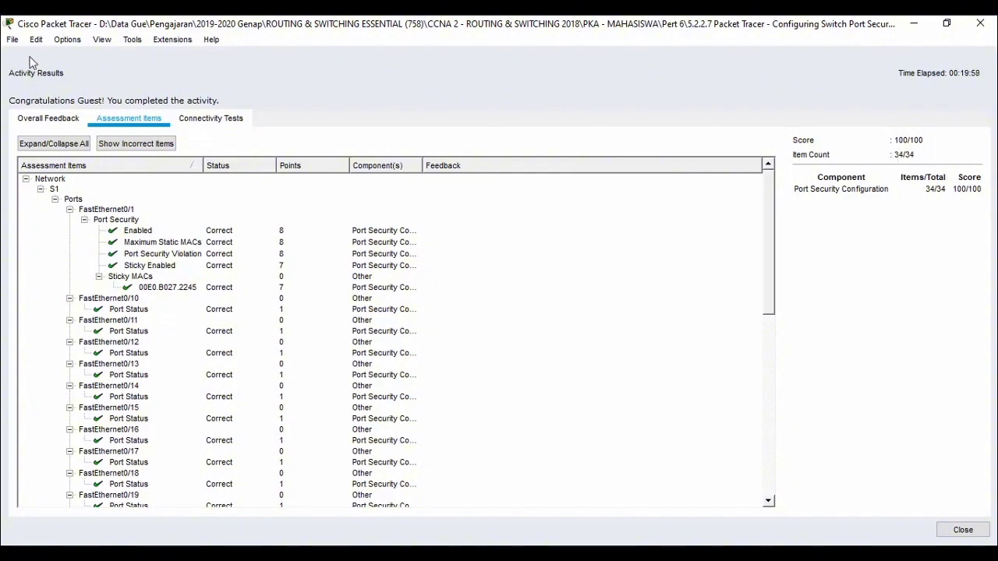
# Step: Leave the results page, close the activity instructions and exit the completed Configuring Switch Port Security activity
pyautogui.click(13, 39)
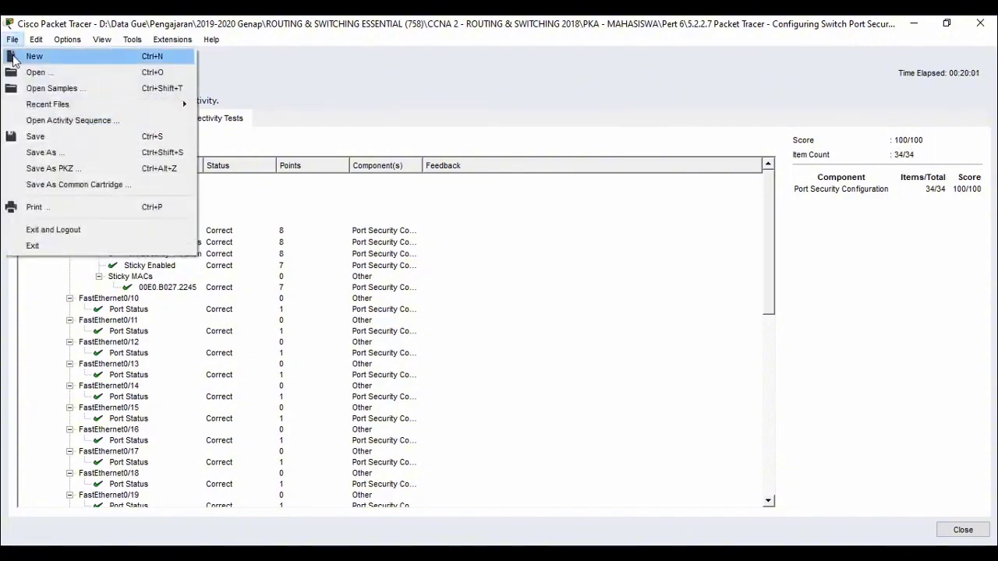
pyautogui.click(63, 247)
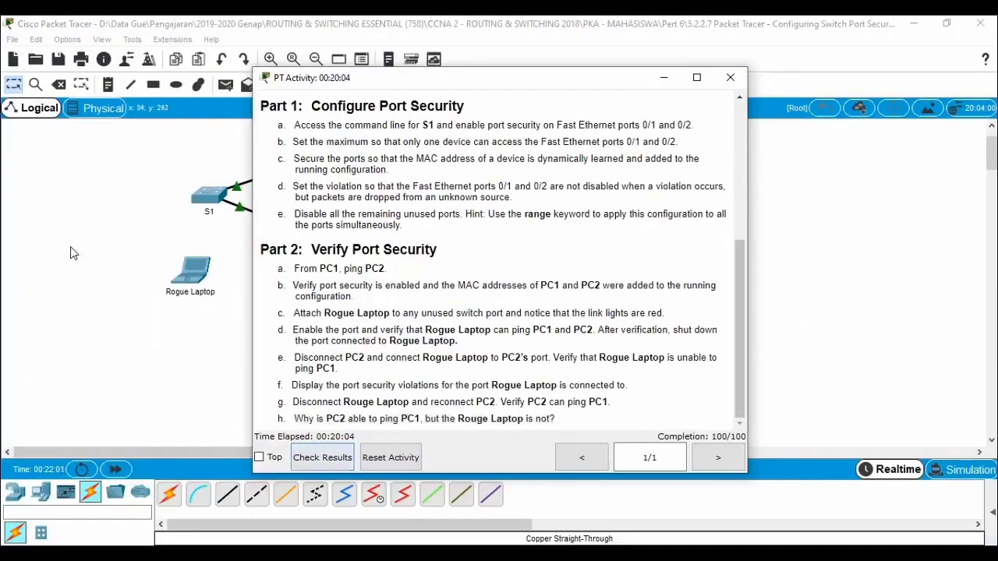
pyautogui.click(730, 80)
pyautogui.click(13, 39)
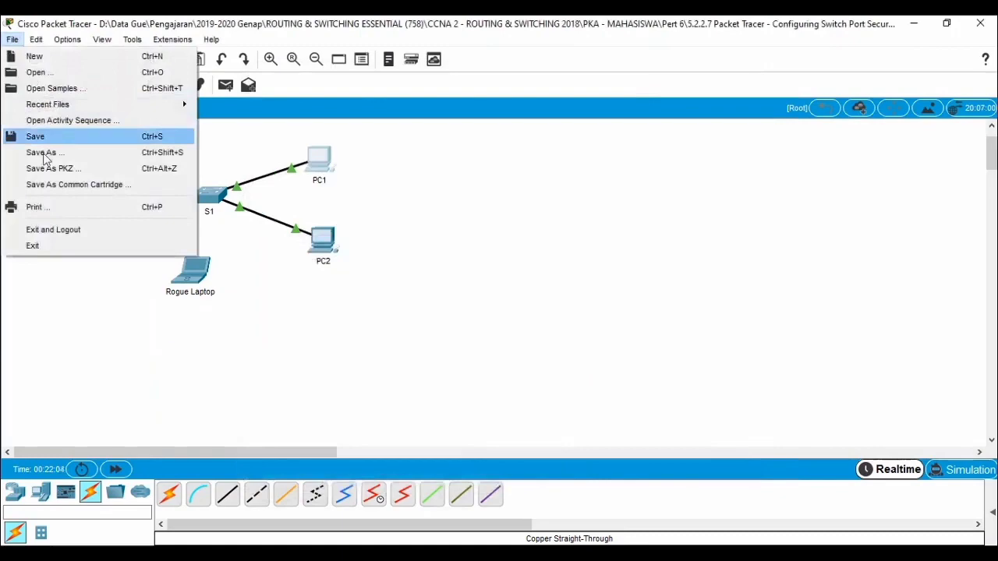
pyautogui.click(71, 247)
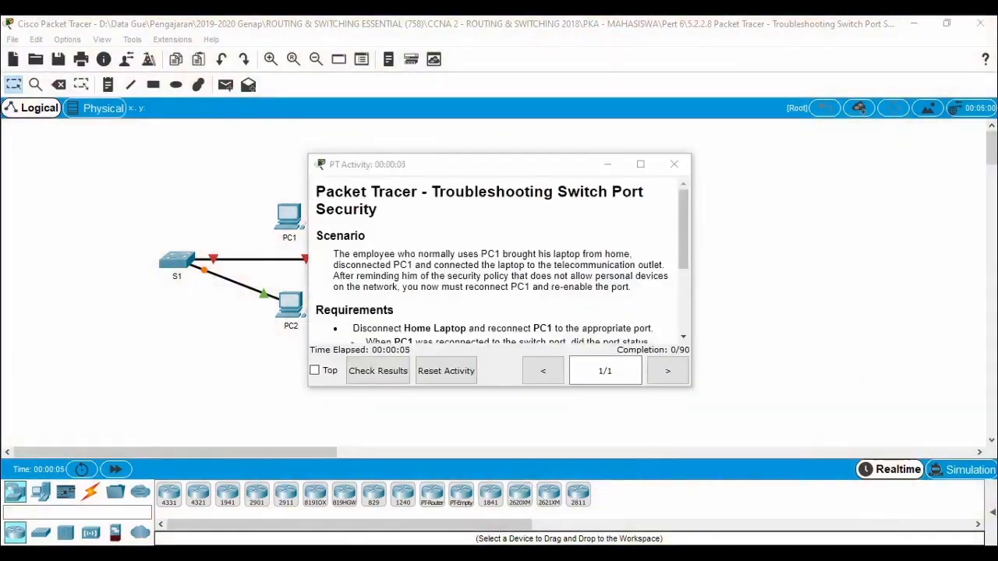
# Step: Move and enlarge the Troubleshooting Switch Port Security instructions beside the topology, and fast-forward the simulation time
pyautogui.moveTo(505, 166); pyautogui.dragTo(732, 77)
pyautogui.moveTo(891, 299); pyautogui.dragTo(883, 403)
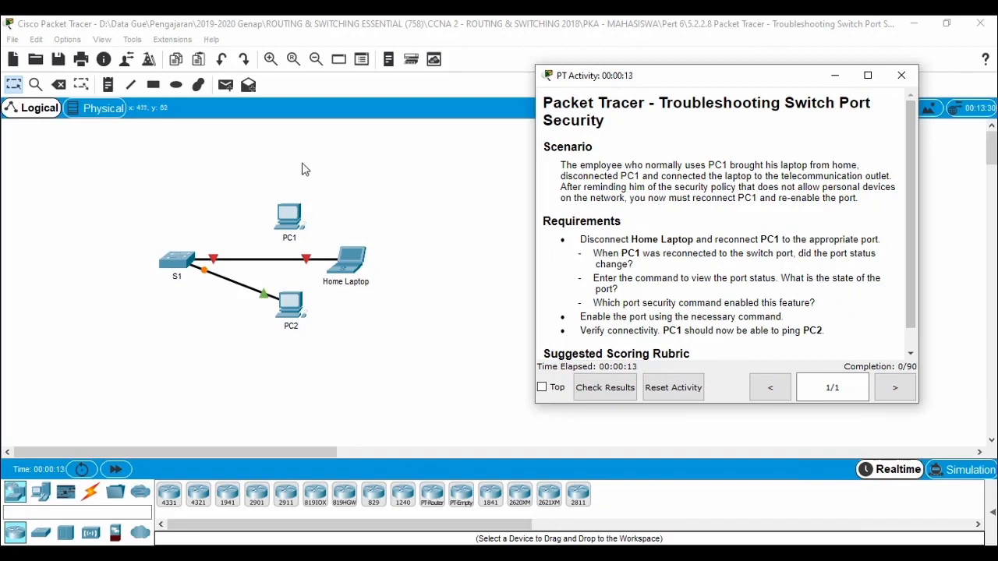
pyautogui.click(117, 470)
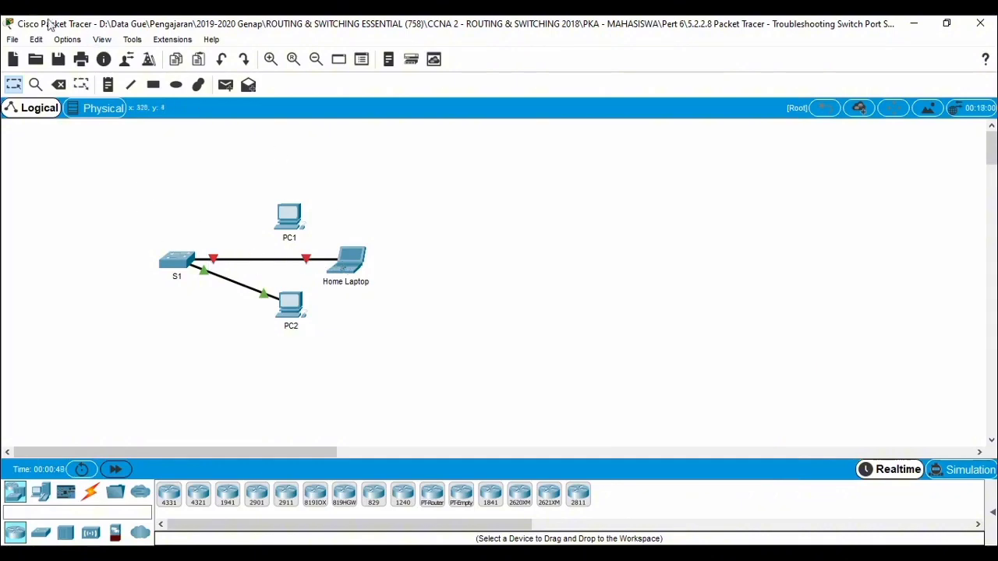
# Step: Turn on the preference to always show port labels in the logical workspace and close the preferences
pyautogui.click(35, 39)
pyautogui.moveTo(67, 39)
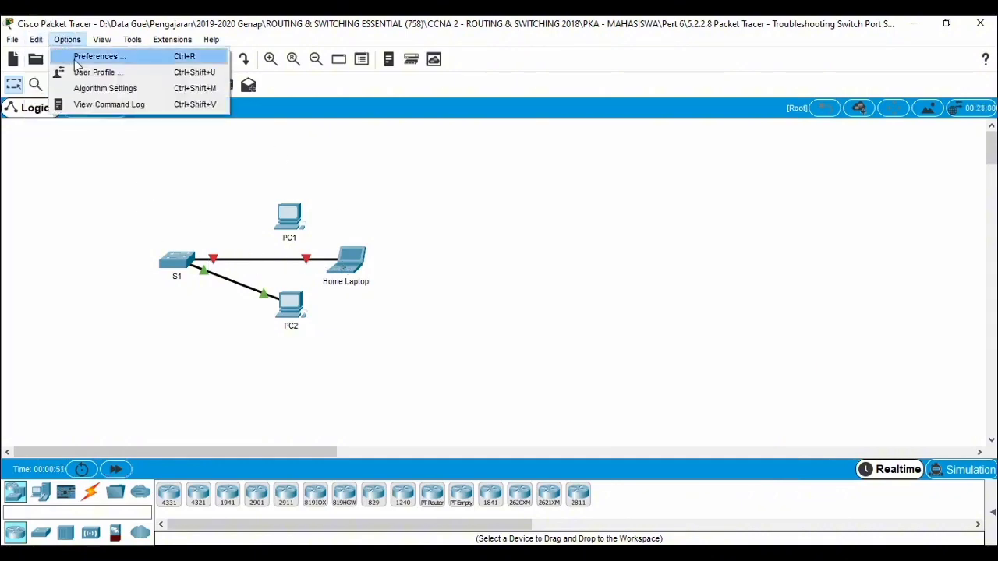
pyautogui.click(86, 56)
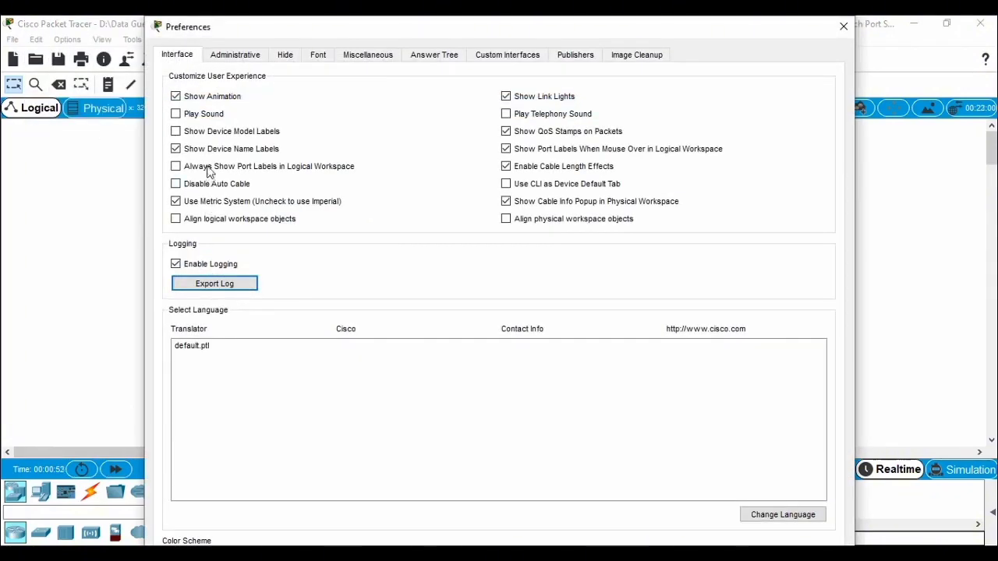
pyautogui.click(208, 170)
pyautogui.click(842, 27)
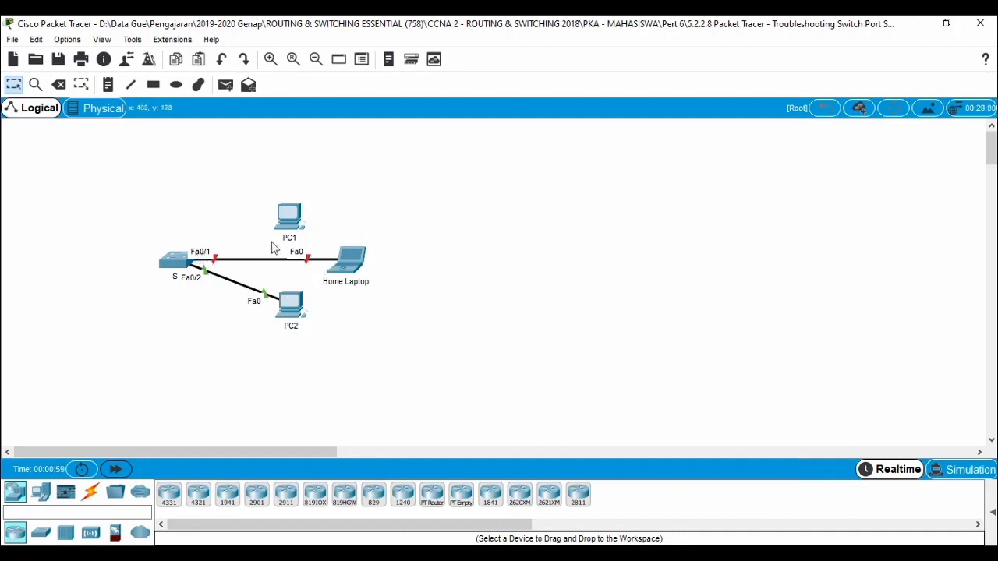
# Step: Review the activity's scenario and requirements, and delete the cable between S1 and the Home Laptop
pyautogui.moveTo(278, 240)
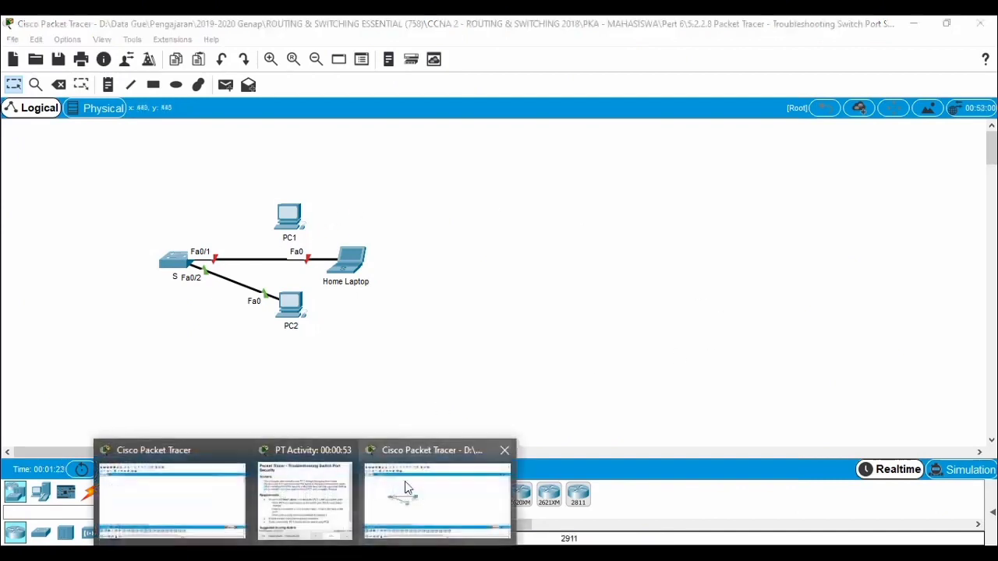
pyautogui.click(346, 453)
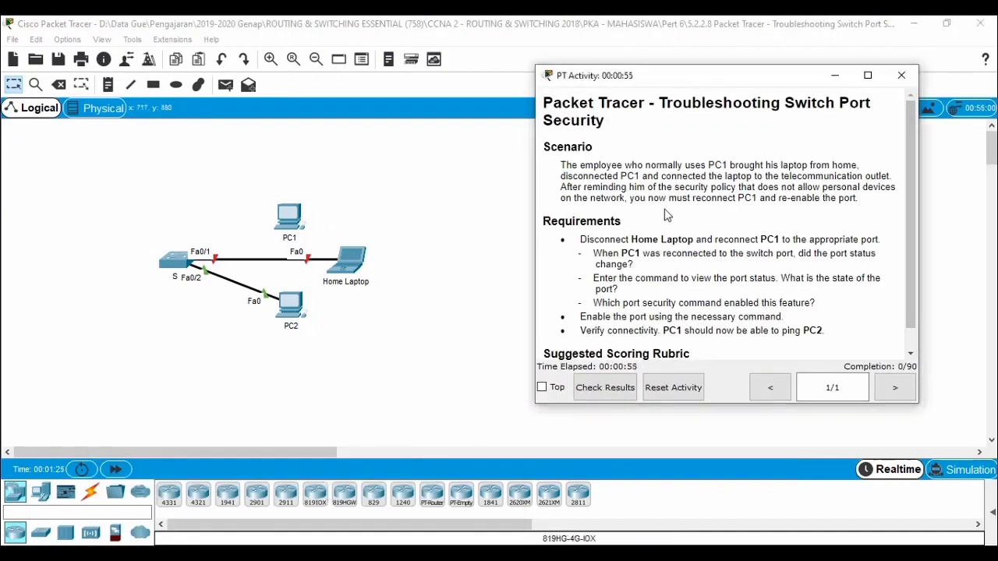
pyautogui.scroll(-1, 674, 230)
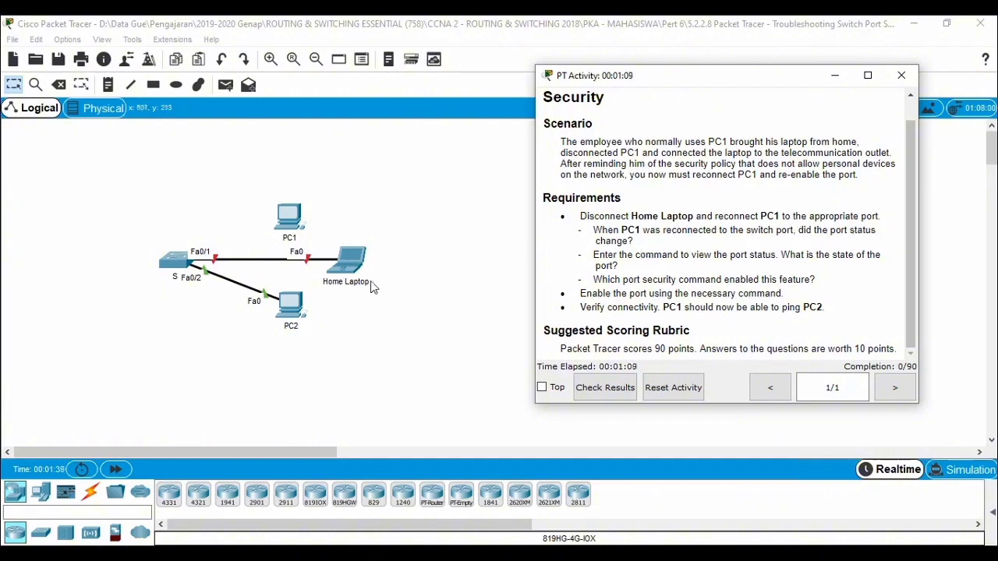
pyautogui.click(448, 293)
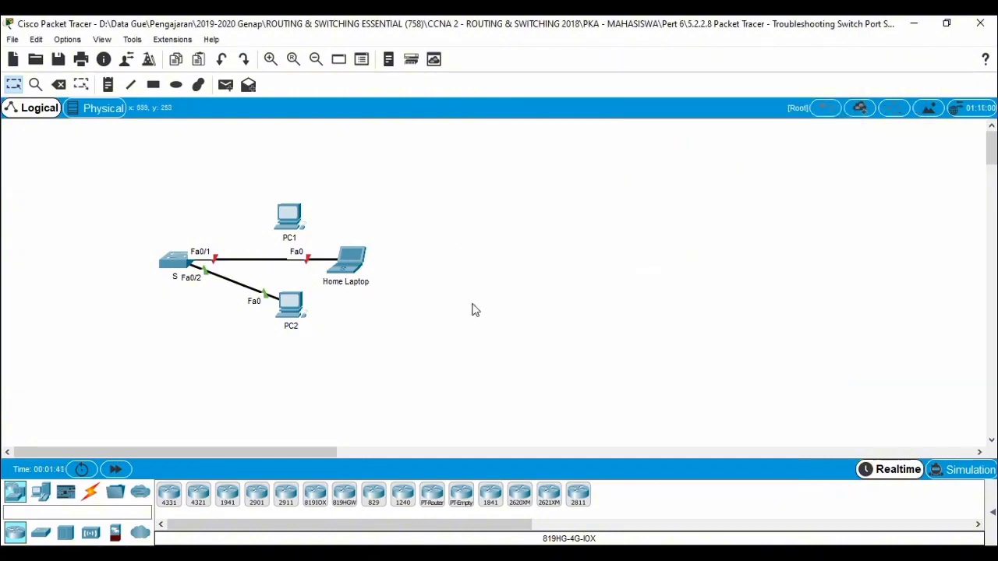
pyautogui.press('Delete')
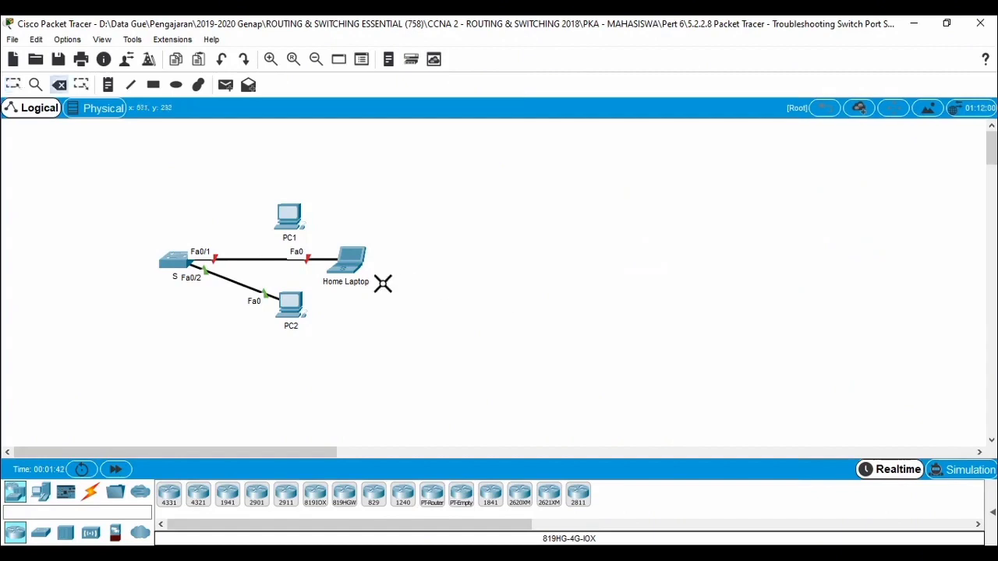
pyautogui.click(256, 258)
pyautogui.press('Escape')
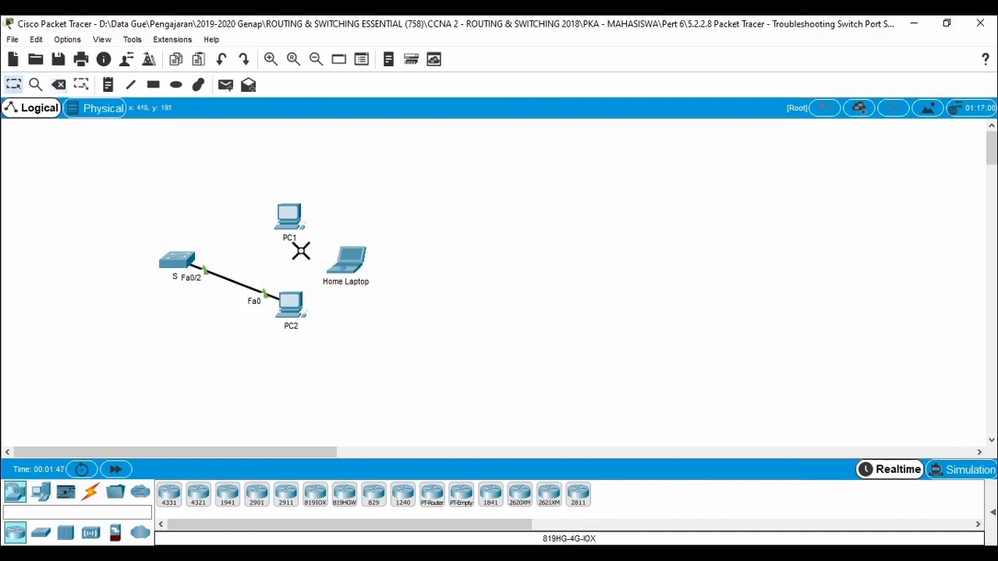
# Step: Connect PC1's FastEthernet0 to S1's FastEthernet0/1 with a copper straight-through cable
pyautogui.click(91, 491)
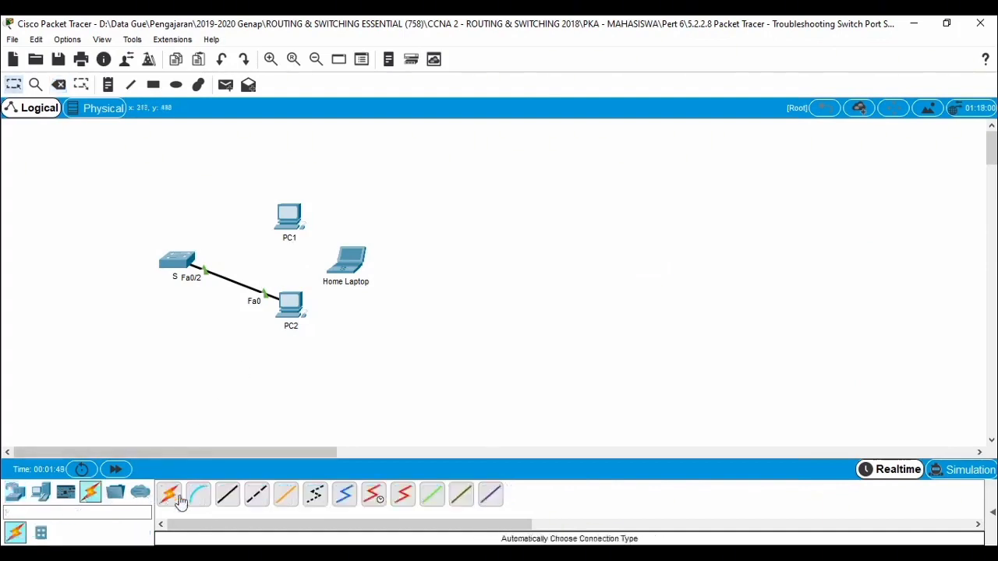
pyautogui.click(224, 496)
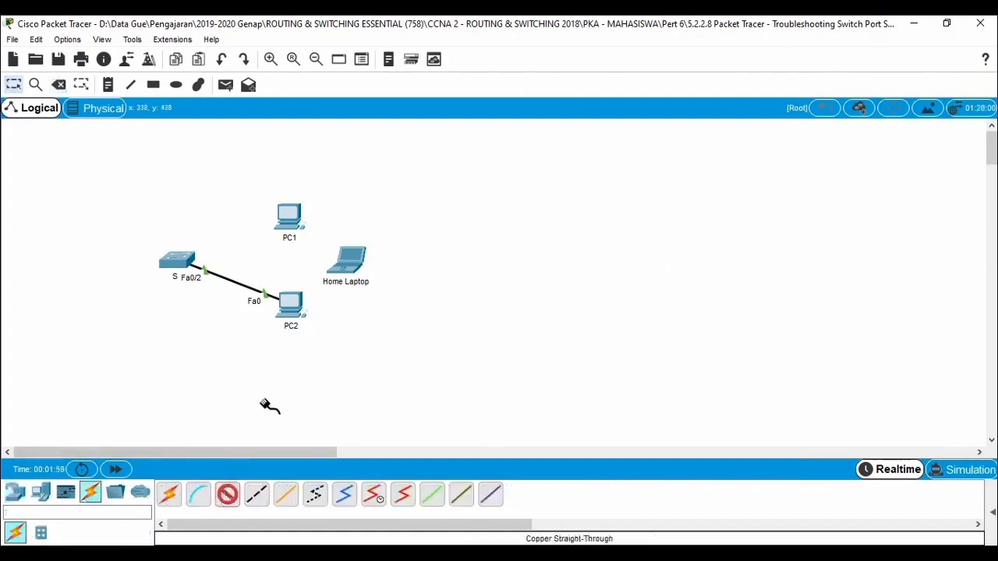
pyautogui.click(306, 225)
pyautogui.click(324, 271)
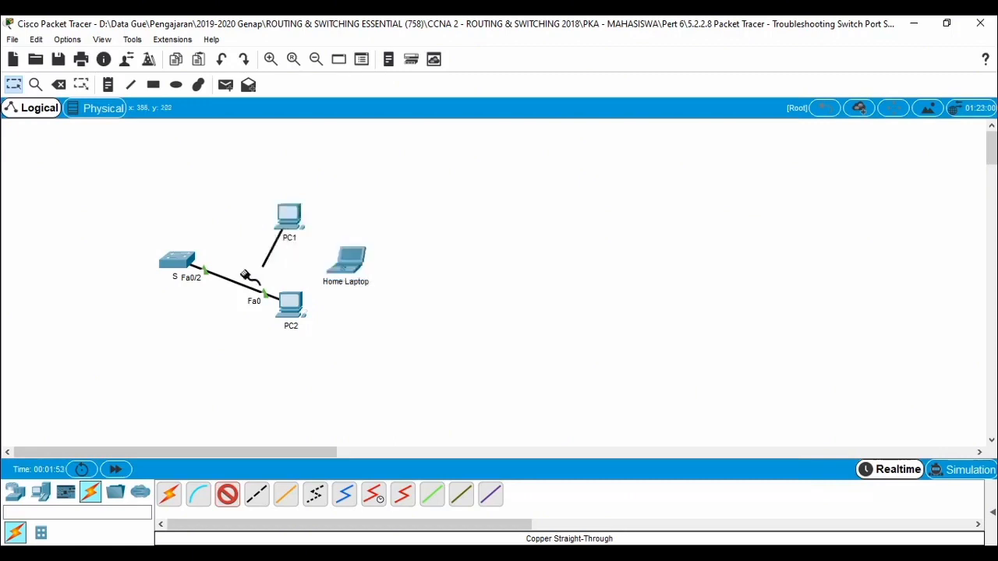
pyautogui.click(186, 265)
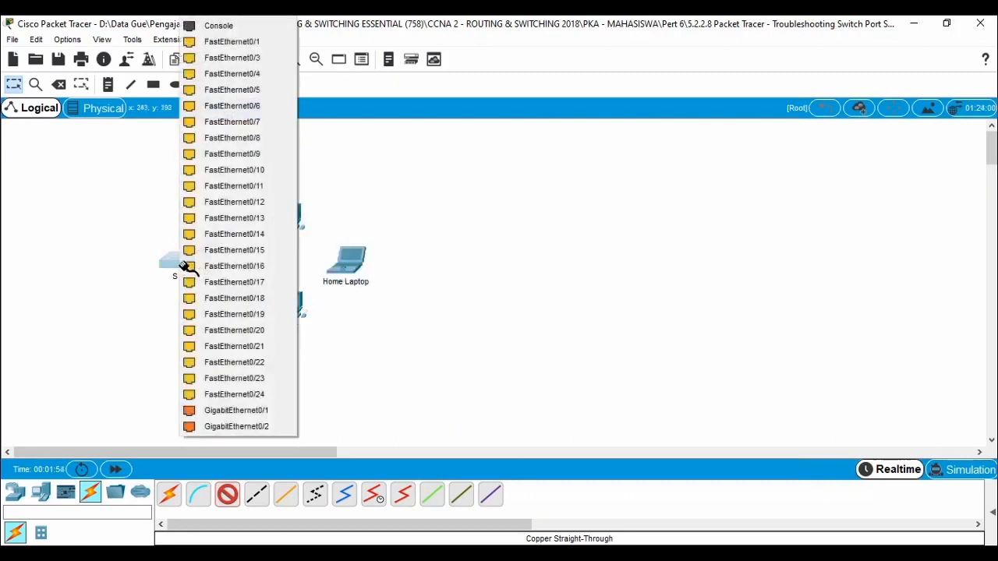
pyautogui.click(250, 45)
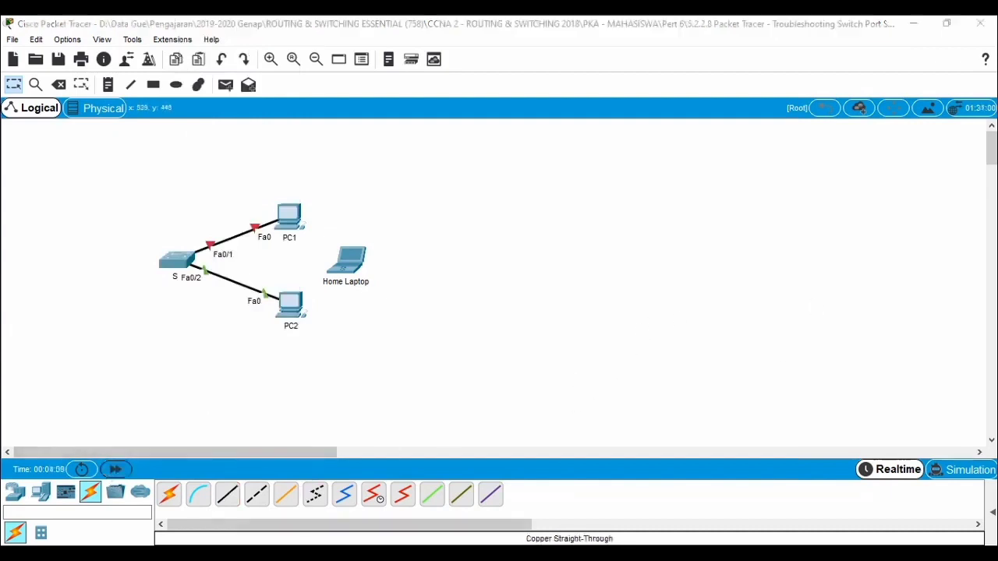
# Step: Review the requirement questions about whether the port status changed after reconnecting PC1 and what state the port is in
pyautogui.click(341, 507)
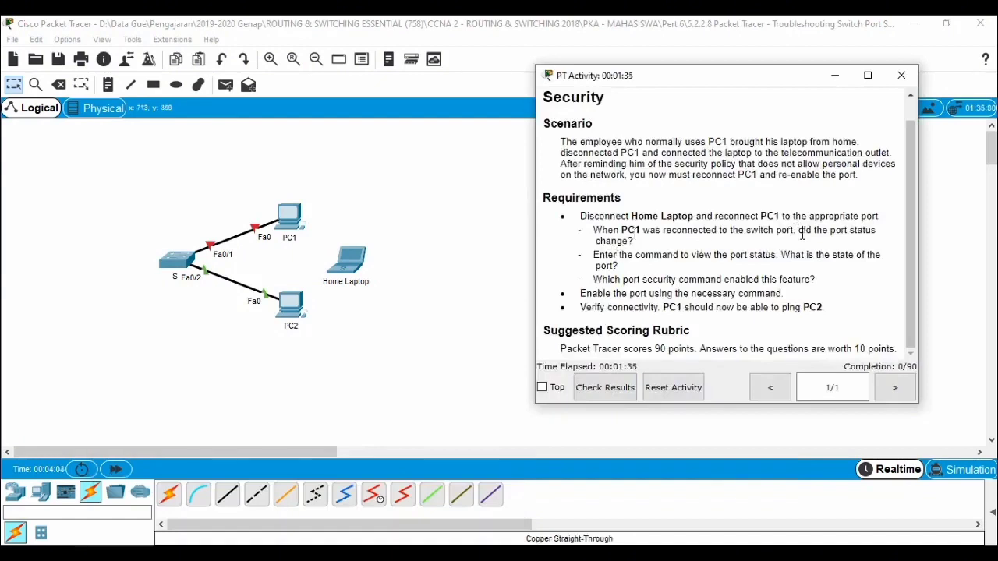
pyautogui.moveTo(803, 234); pyautogui.dragTo(635, 241)
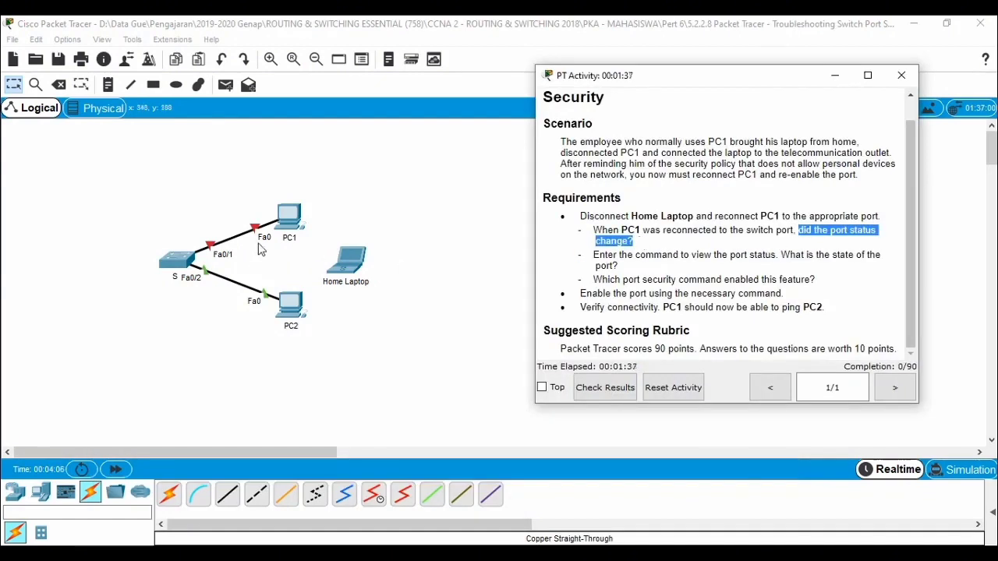
pyautogui.click(688, 254)
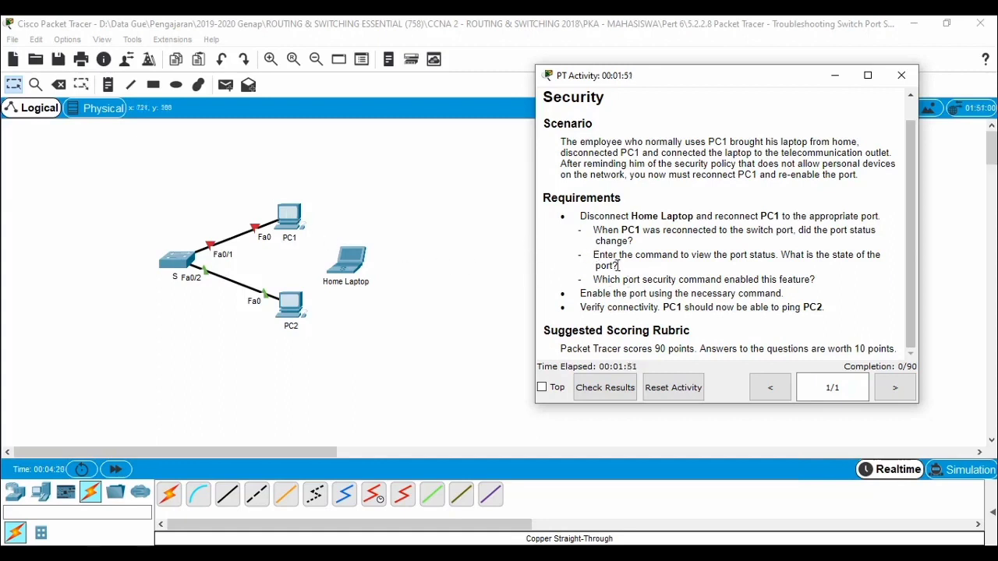
pyautogui.moveTo(631, 244); pyautogui.dragTo(637, 270)
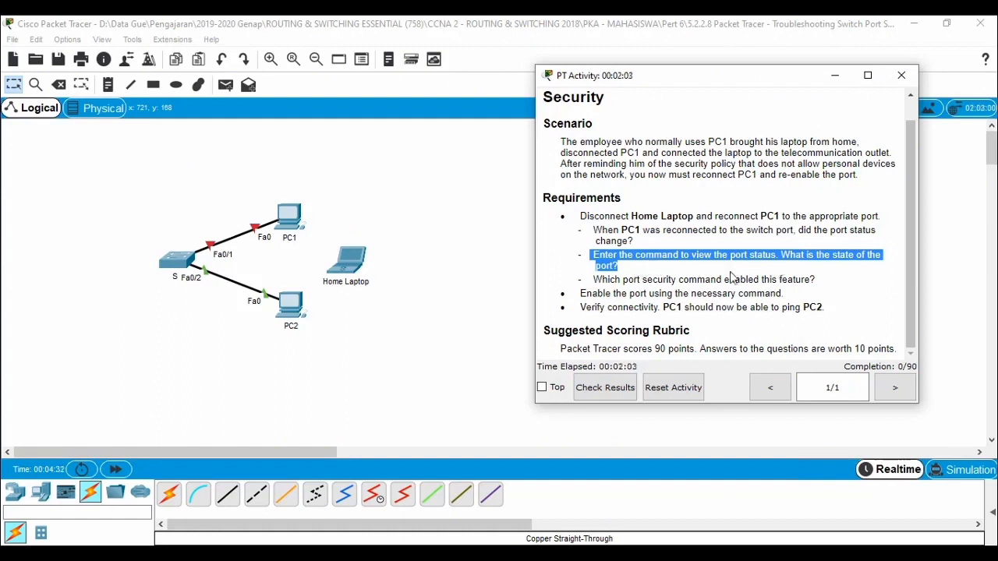
# Step: Open S1's command line interface and arrange it side by side with the activity instructions
pyautogui.click(172, 267)
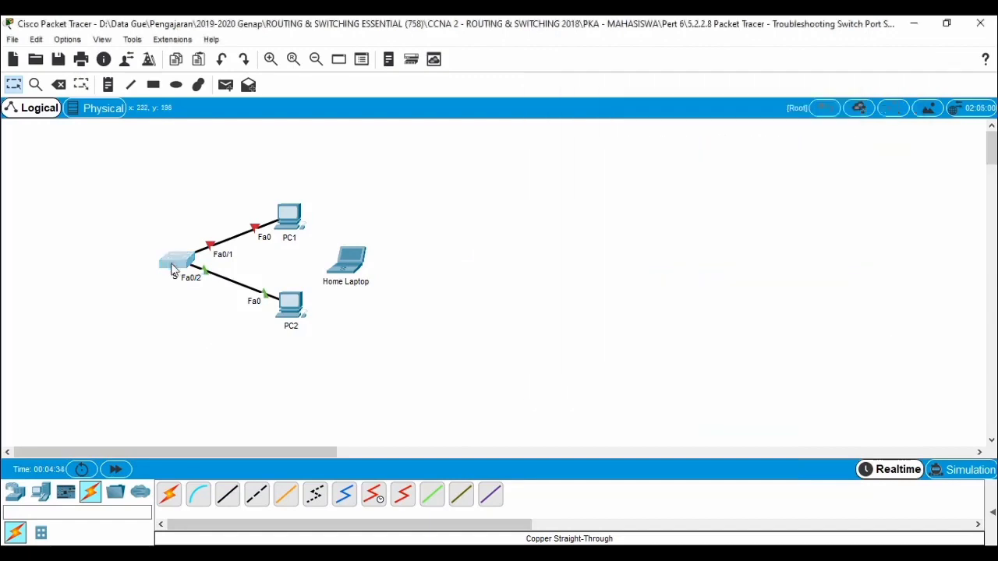
pyautogui.click(405, 113)
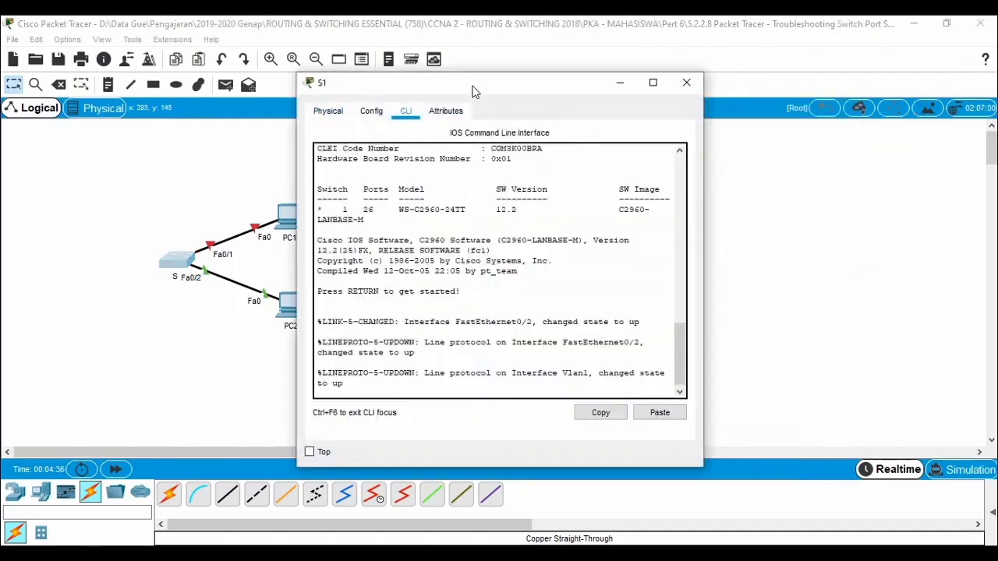
pyautogui.moveTo(474, 86); pyautogui.dragTo(205, 50)
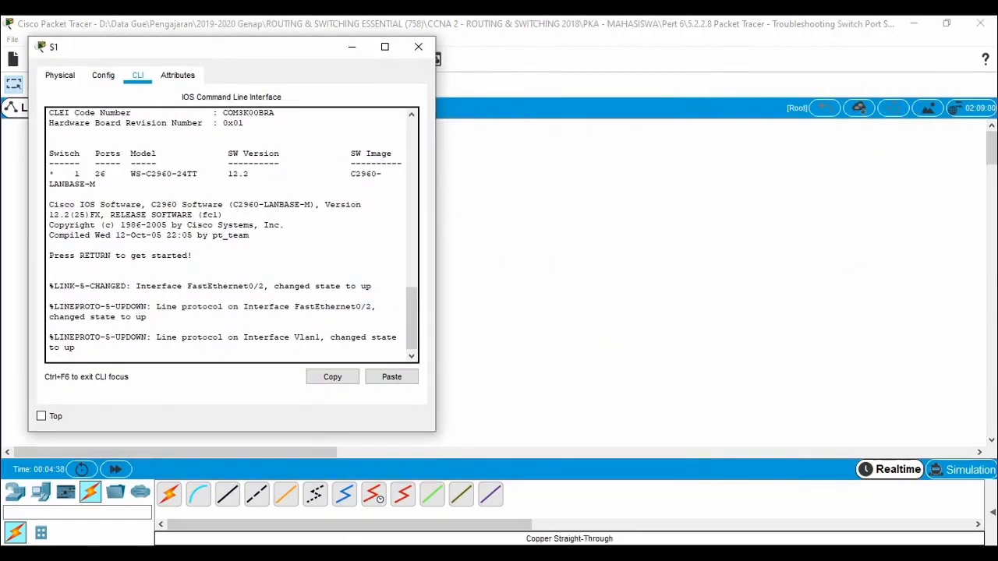
pyautogui.click(305, 553)
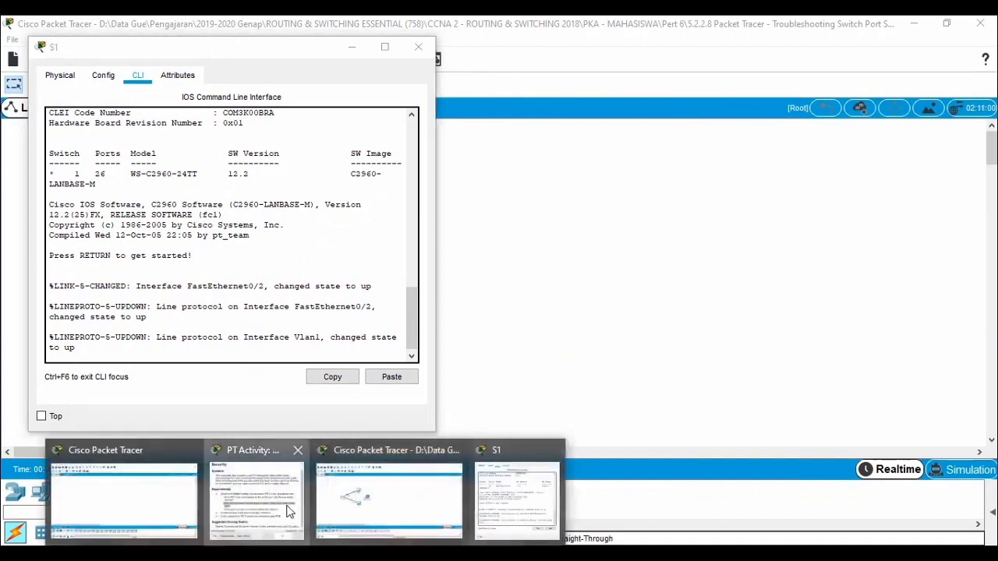
pyautogui.click(289, 511)
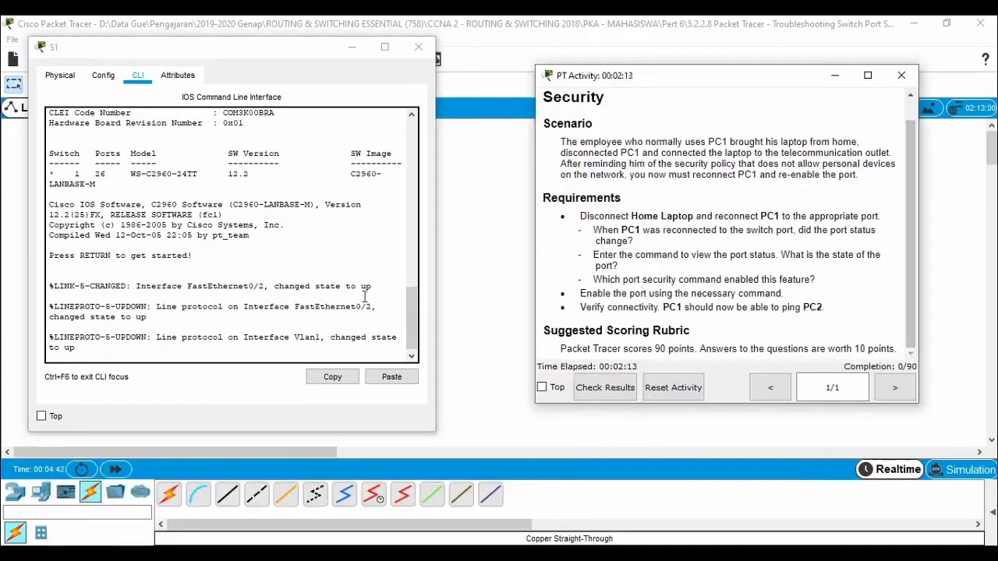
# Step: Enter privileged EXEC mode on S1 and display the port status with sh interfaces fastEthernet 0/1
pyautogui.click(300, 350)
pyautogui.press('Return')
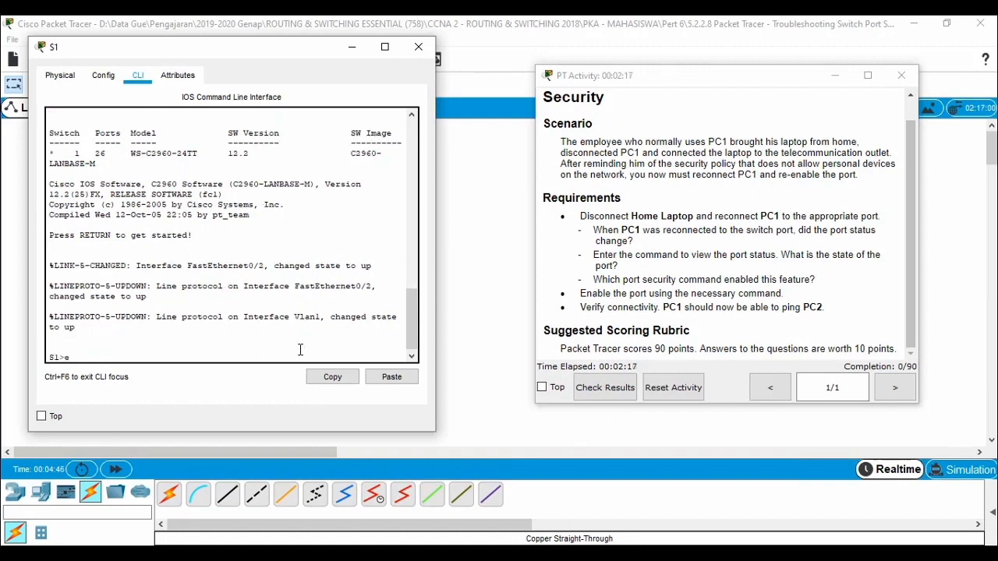
pyautogui.write('en')
pyautogui.press('Return')
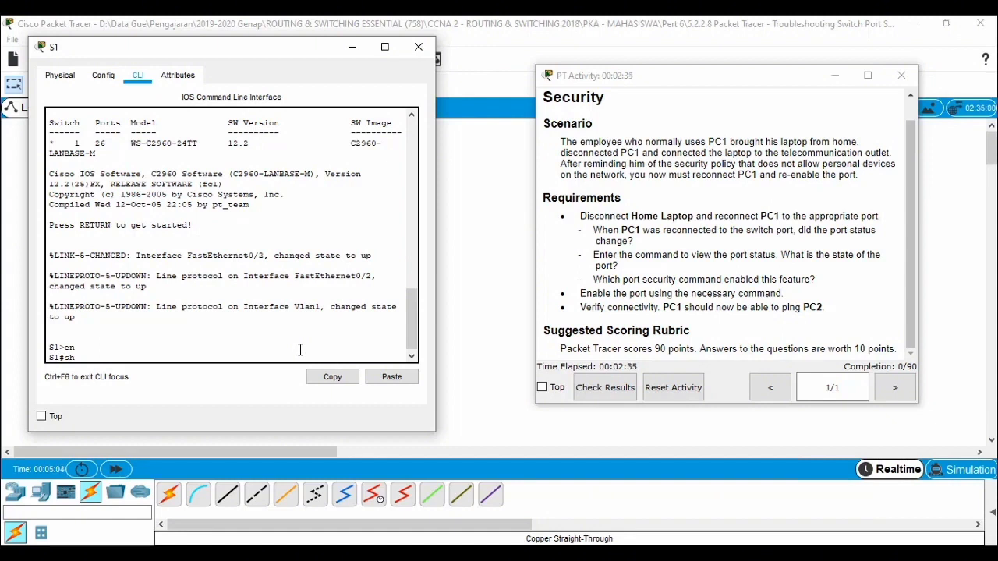
pyautogui.write('int')
pyautogui.press('Tab')
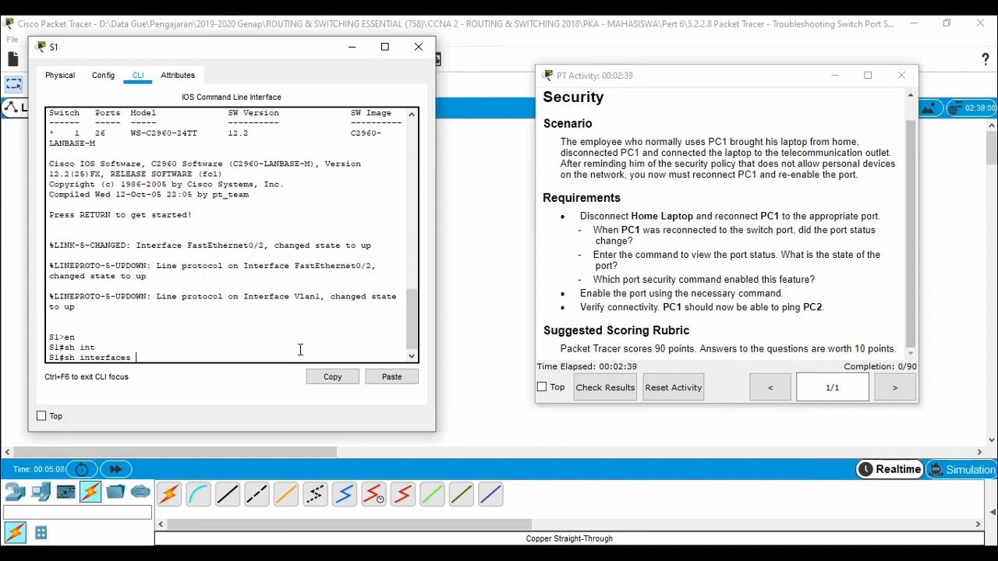
pyautogui.write('fa')
pyautogui.press('Tab')
pyautogui.write('0/1')
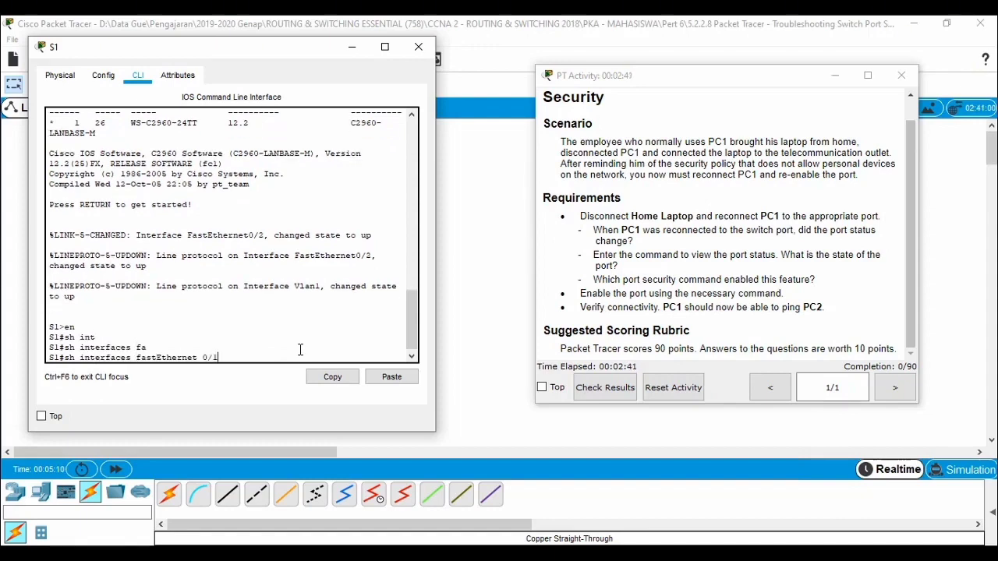
pyautogui.press('Return')
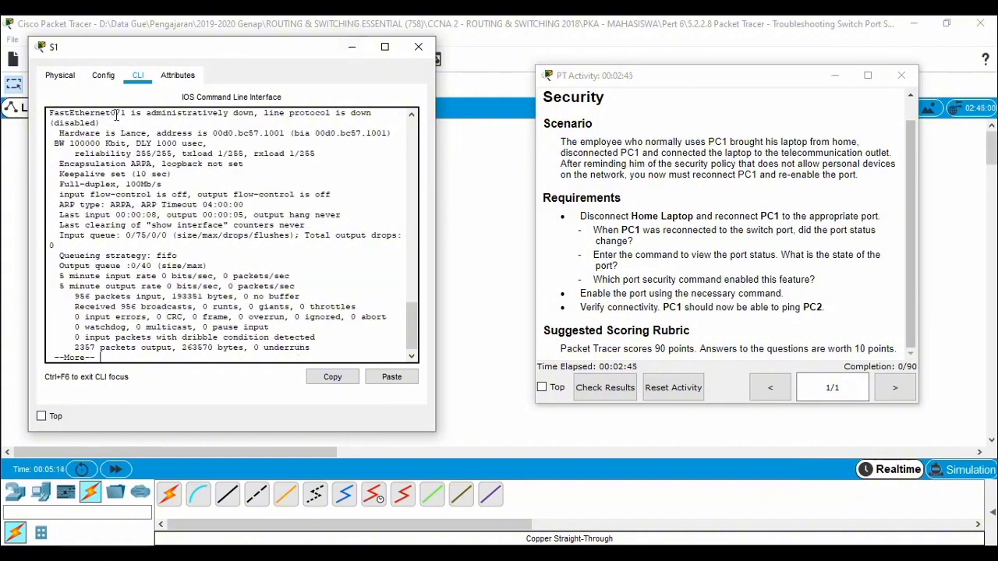
# Step: Examine the FastEthernet0/1 status line in S1's output and the activity requirement to enable the port using the necessary command
pyautogui.moveTo(145, 117); pyautogui.dragTo(98, 126)
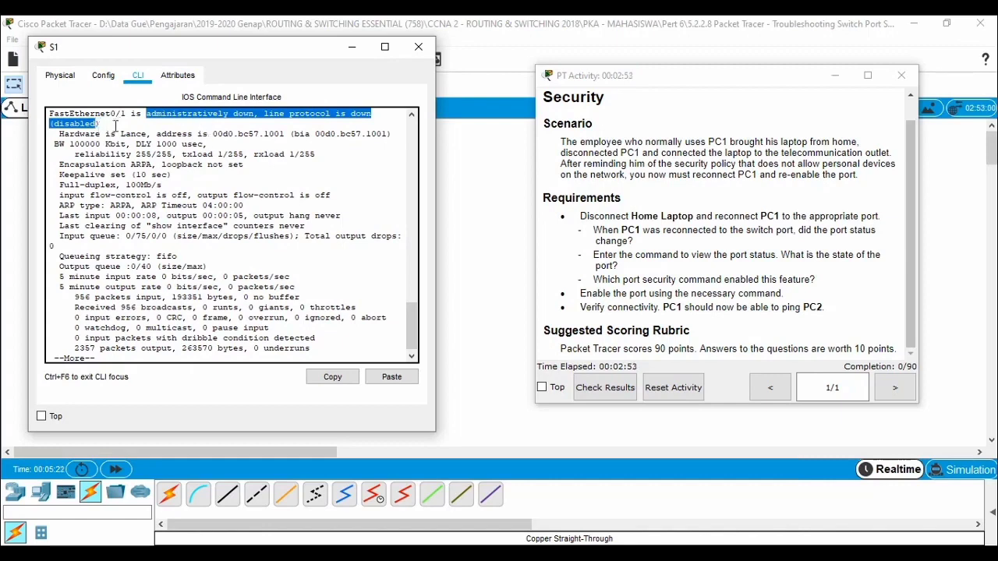
pyautogui.click(113, 123)
pyautogui.moveTo(99, 124); pyautogui.dragTo(49, 114)
pyautogui.scroll(-1, 206, 266)
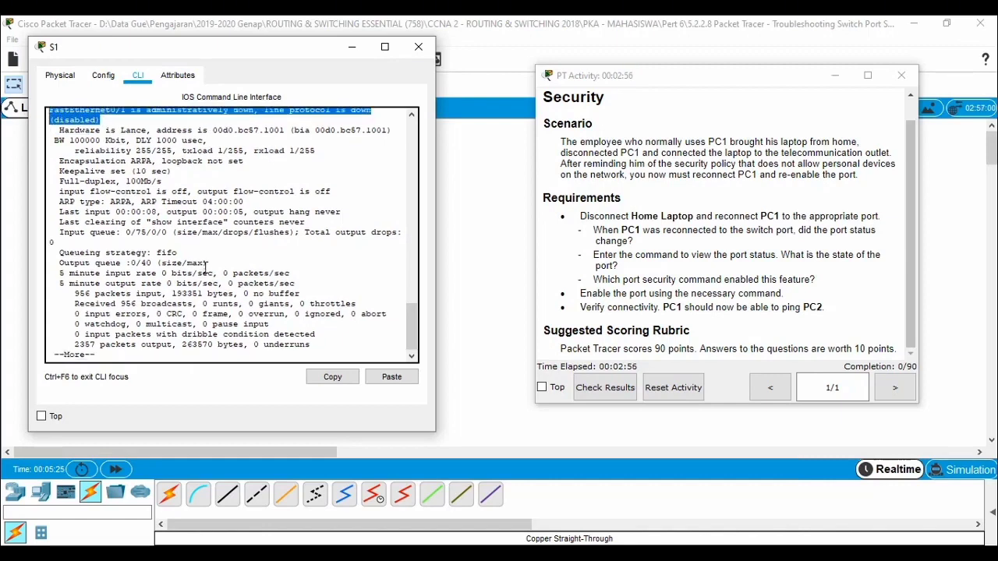
pyautogui.click(339, 319)
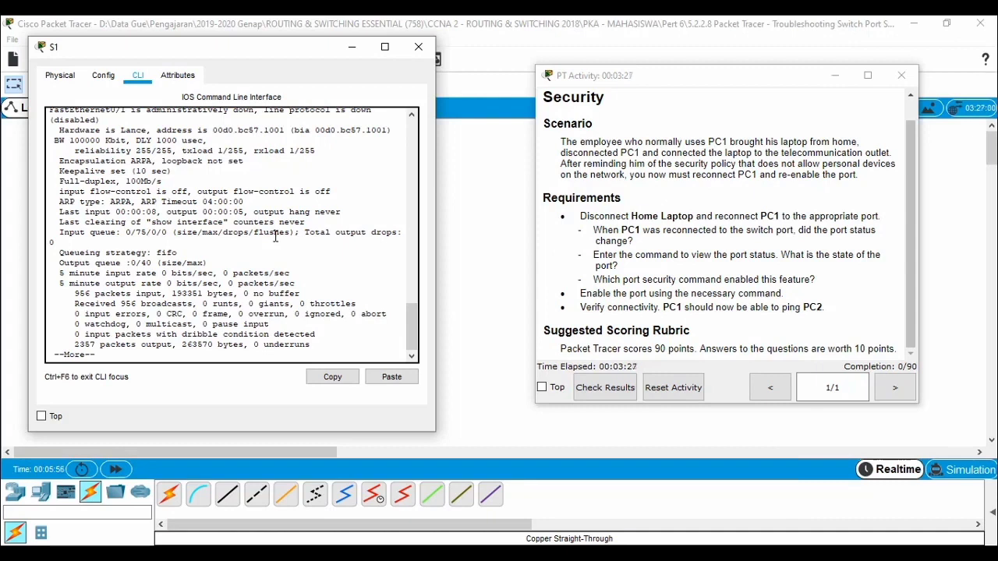
pyautogui.click(578, 294)
pyautogui.moveTo(577, 293); pyautogui.dragTo(787, 294)
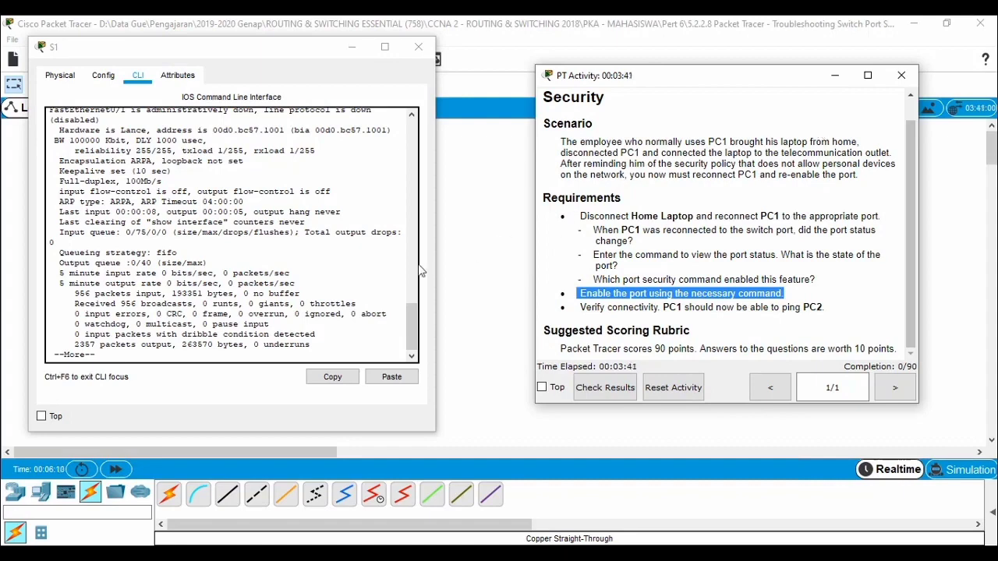
# Step: Page through the rest of the FastEthernet0/1 interface output until S1's privileged EXEC prompt returns
pyautogui.click(336, 315)
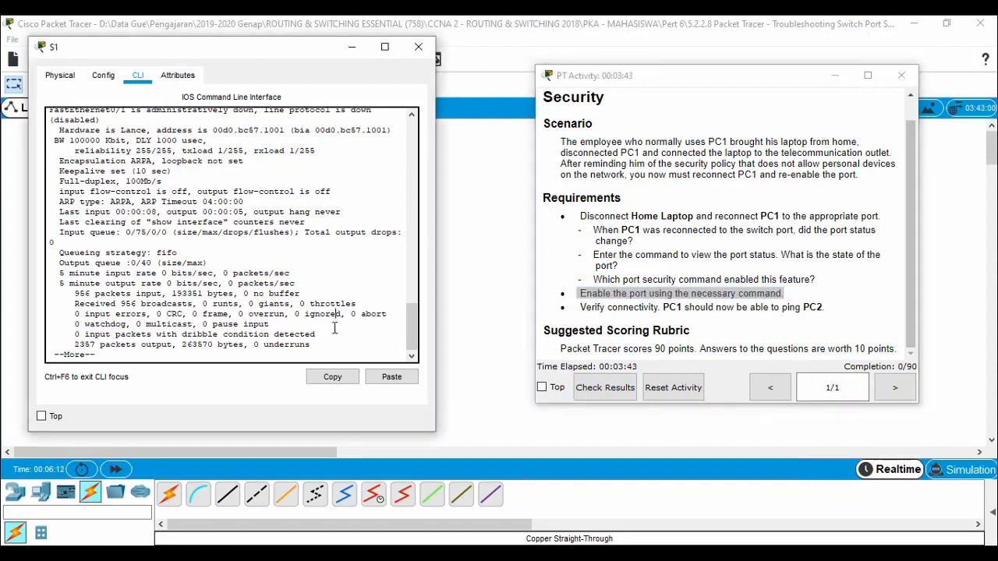
pyautogui.press('Return')
pyautogui.press('Return')
pyautogui.press('Return')
pyautogui.press('Return')
pyautogui.press('Return')
pyautogui.press('Return')
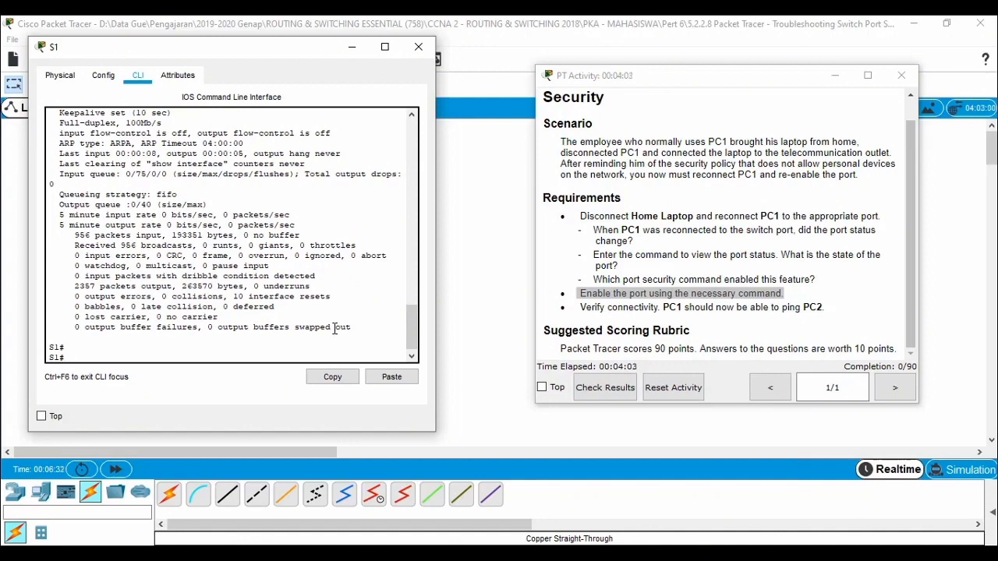
# Step: Display the port's security settings on S1 with sh port-security interface fastEthernet 0/1 and examine the Violation Mode line
pyautogui.write('sh')
pyautogui.hotkey('alt', 'Tab')
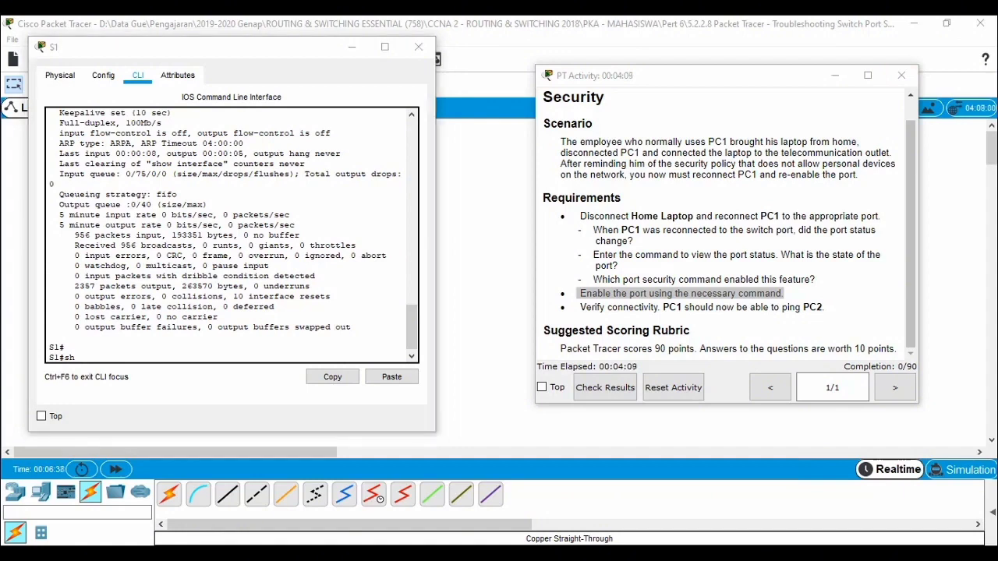
pyautogui.click(283, 57)
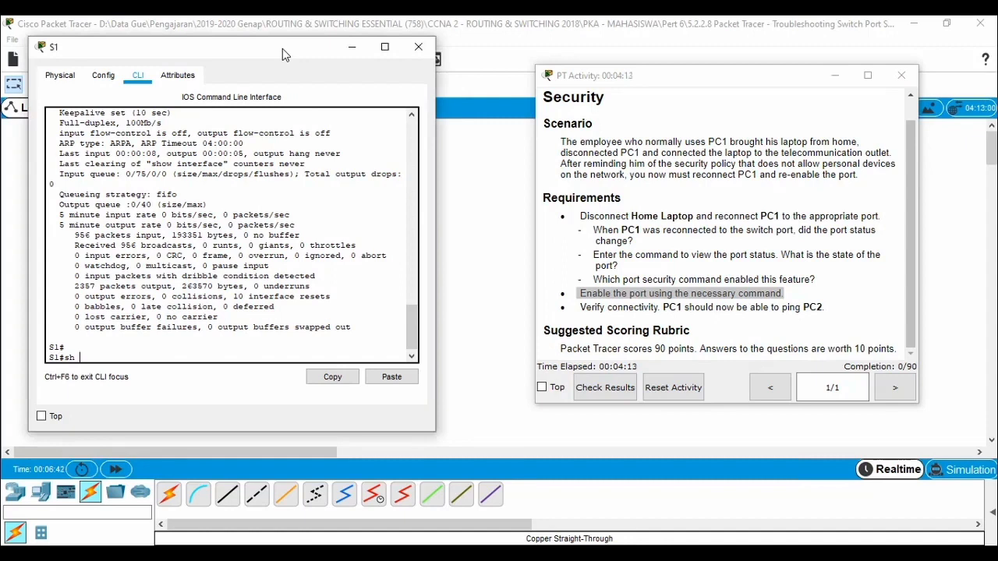
pyautogui.write('por')
pyautogui.press('Tab')
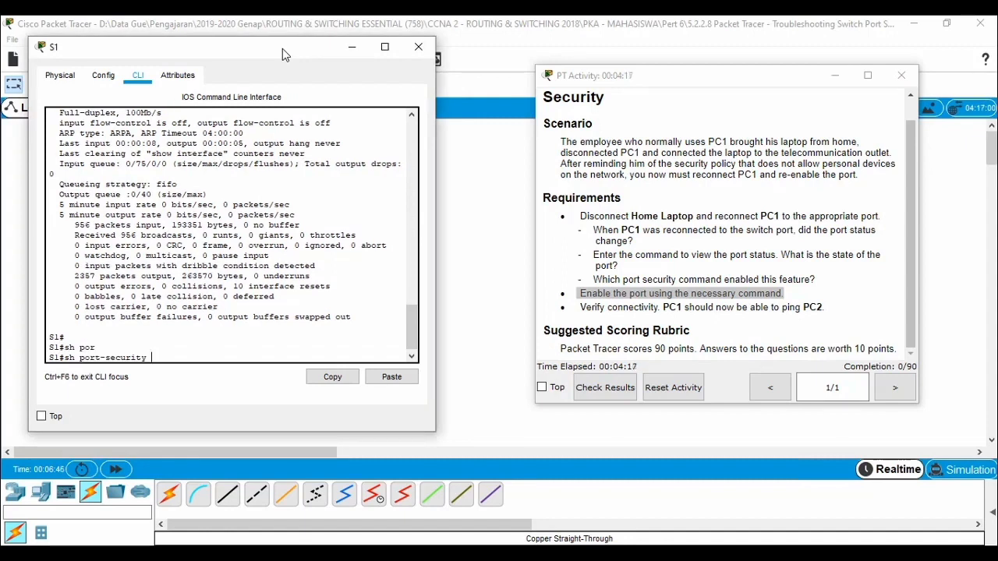
pyautogui.write('inte')
pyautogui.press('Tab')
pyautogui.write('fa')
pyautogui.press('Tab')
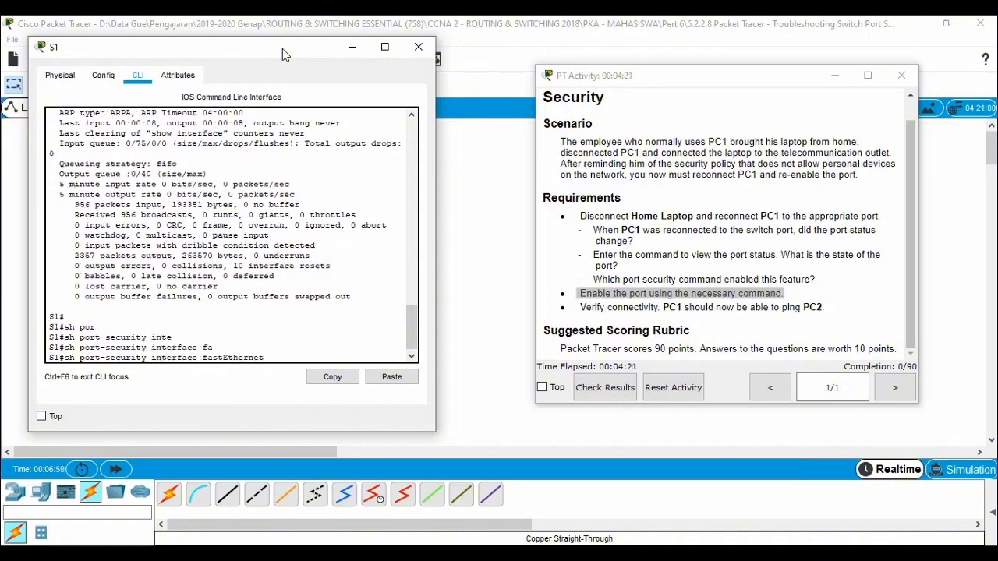
pyautogui.write('0/1')
pyautogui.press('Return')
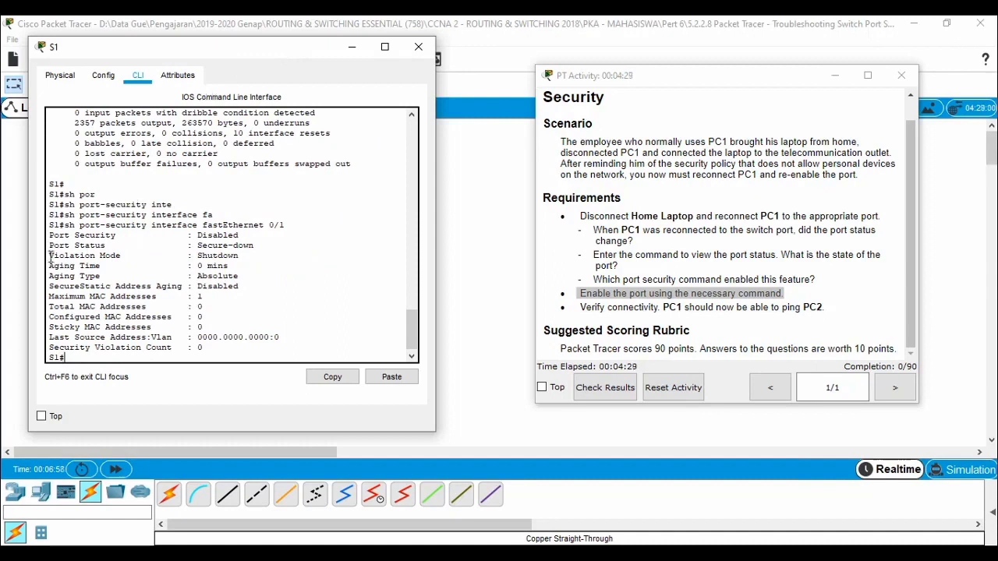
pyautogui.moveTo(49, 255); pyautogui.dragTo(260, 258)
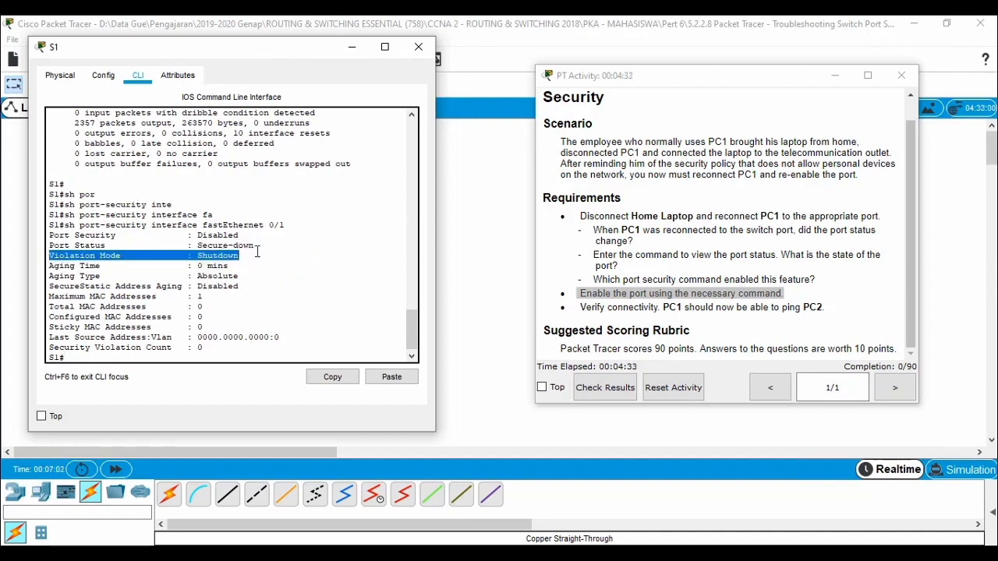
# Step: Check the link between PC1 and S1 in the topology, then restore the activity instructions and S1's command line
pyautogui.click(494, 197)
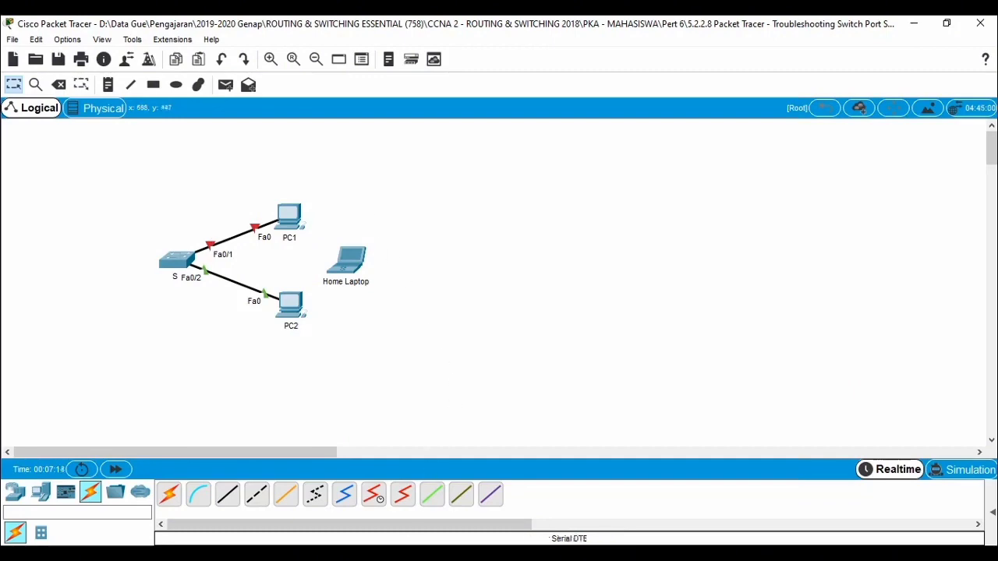
pyautogui.click(314, 559)
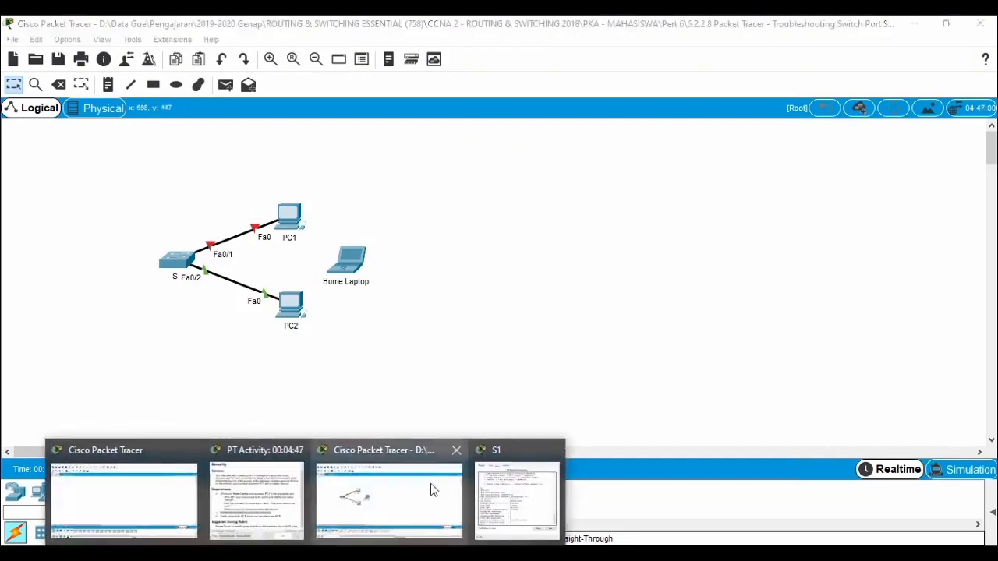
pyautogui.click(269, 491)
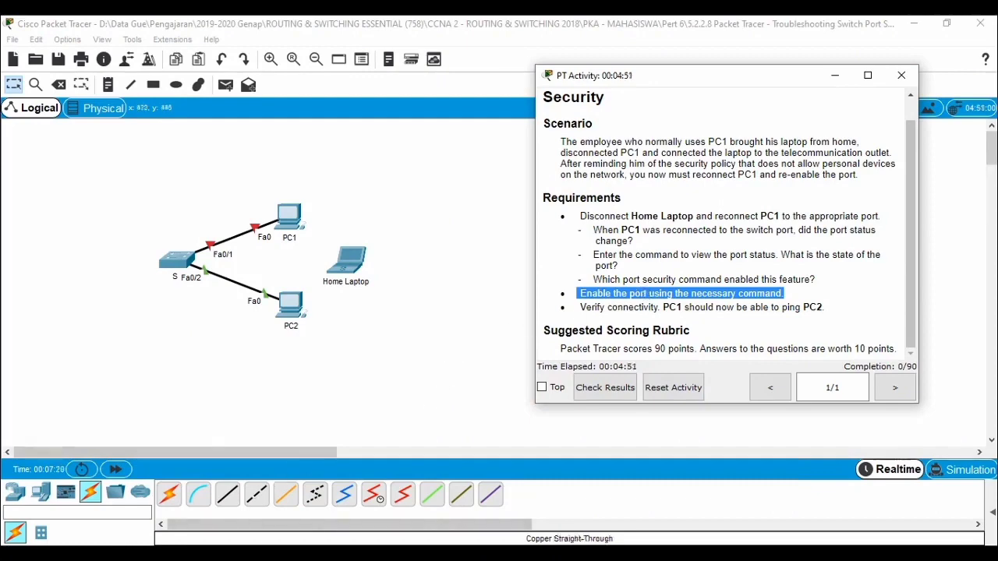
pyautogui.click(314, 559)
pyautogui.click(267, 495)
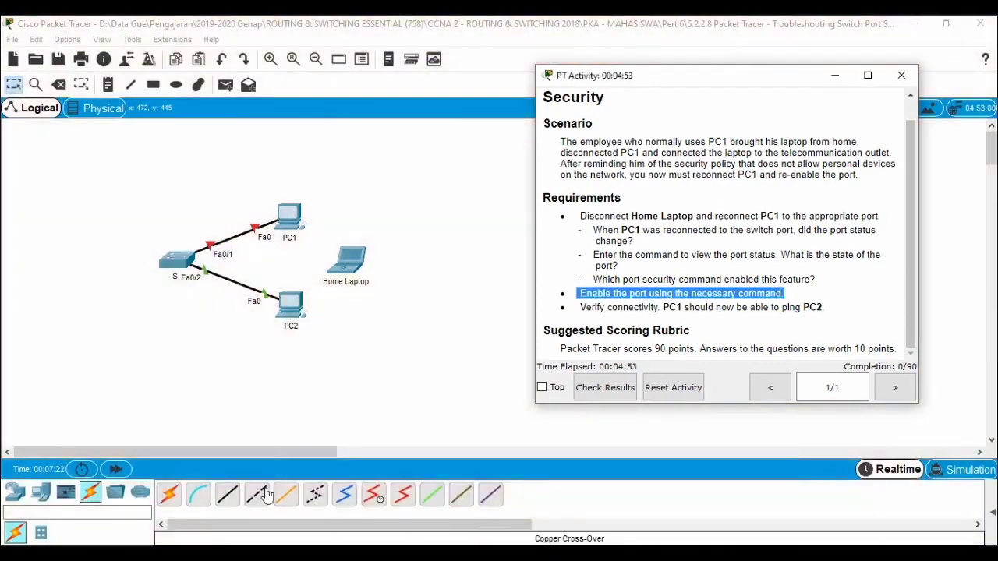
pyautogui.click(226, 494)
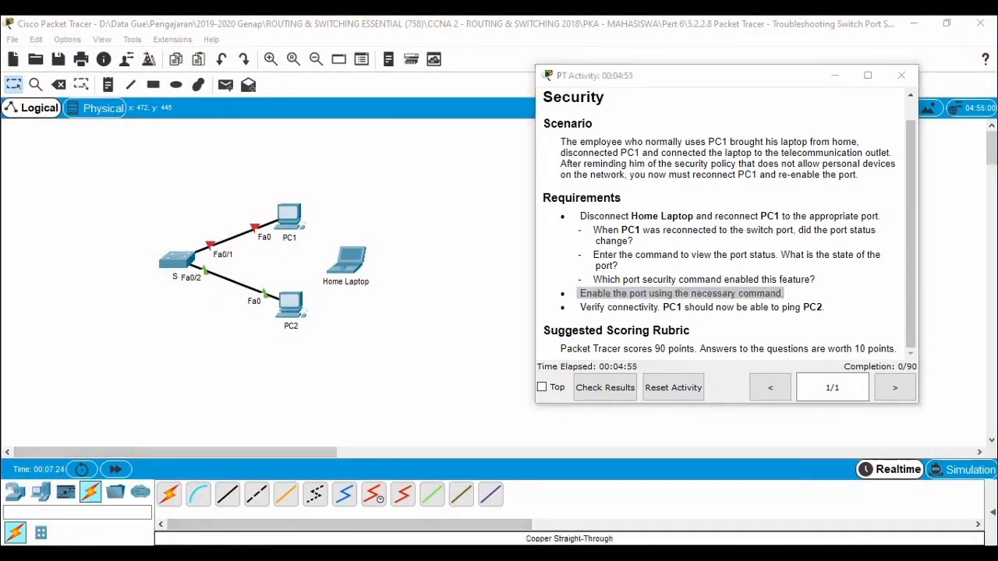
pyautogui.moveTo(315, 559)
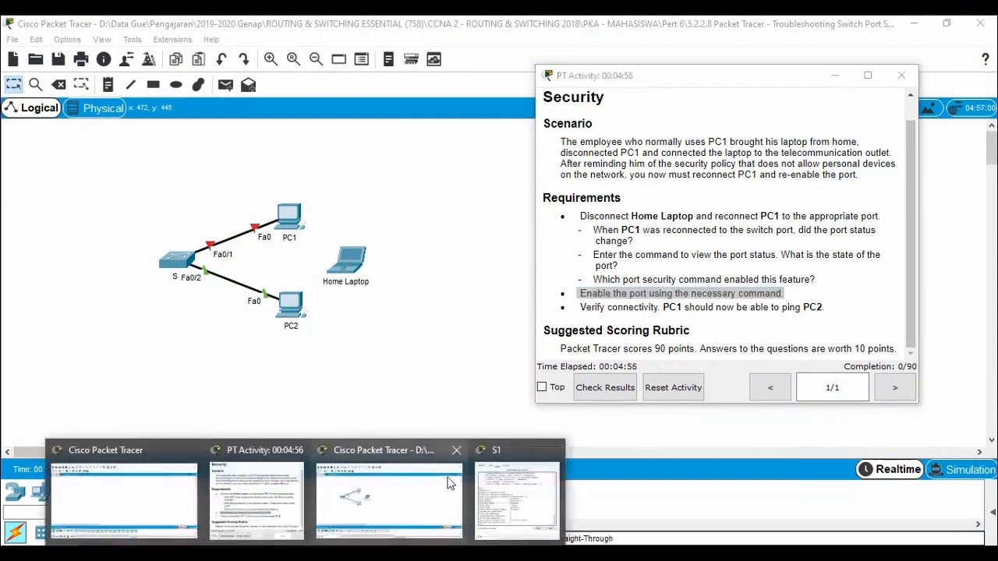
pyautogui.click(521, 484)
pyautogui.click(322, 348)
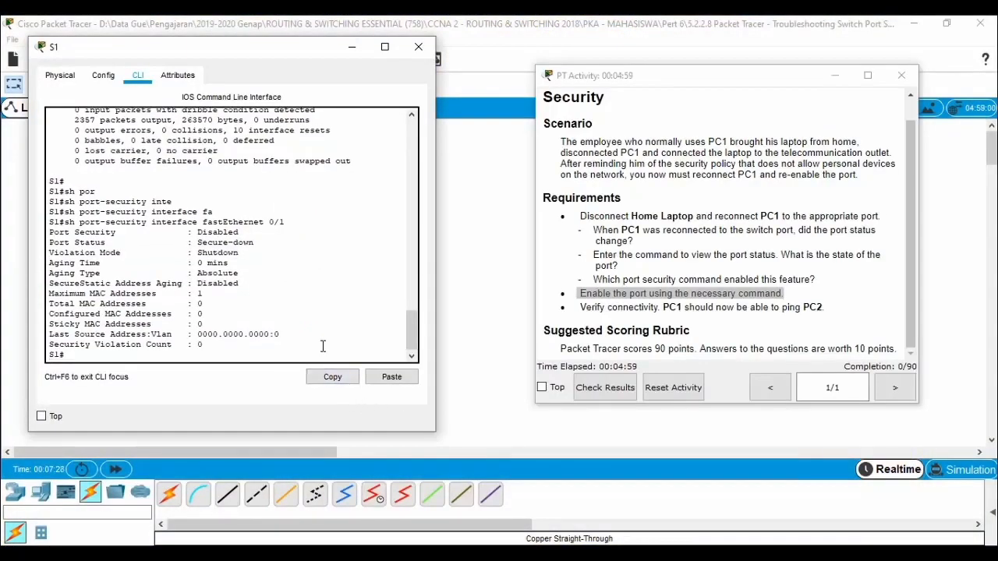
# Step: Enter global configuration mode on S1 with conf t and open interface fastEthernet 0/1 for configuration
pyautogui.press('Return')
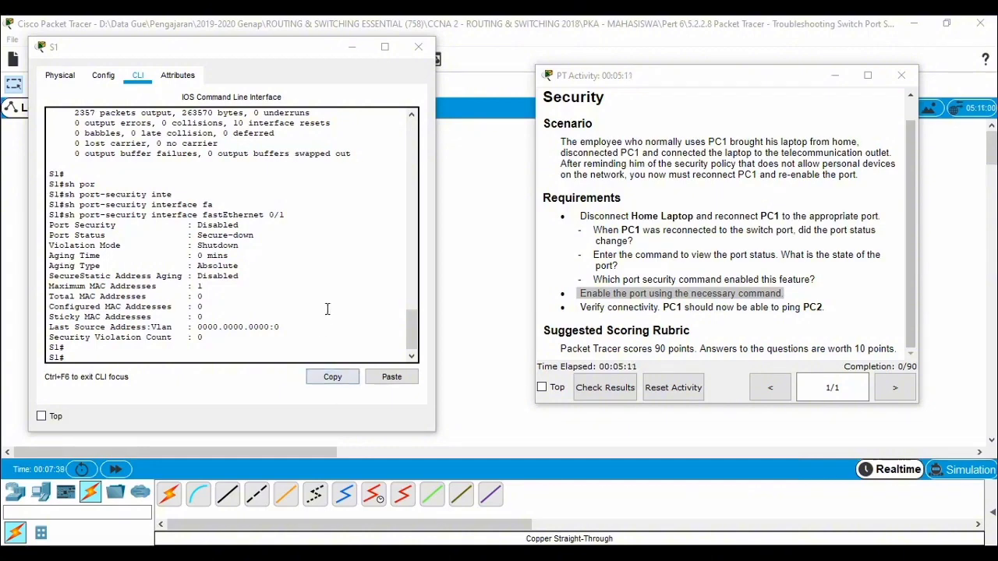
pyautogui.click(329, 340)
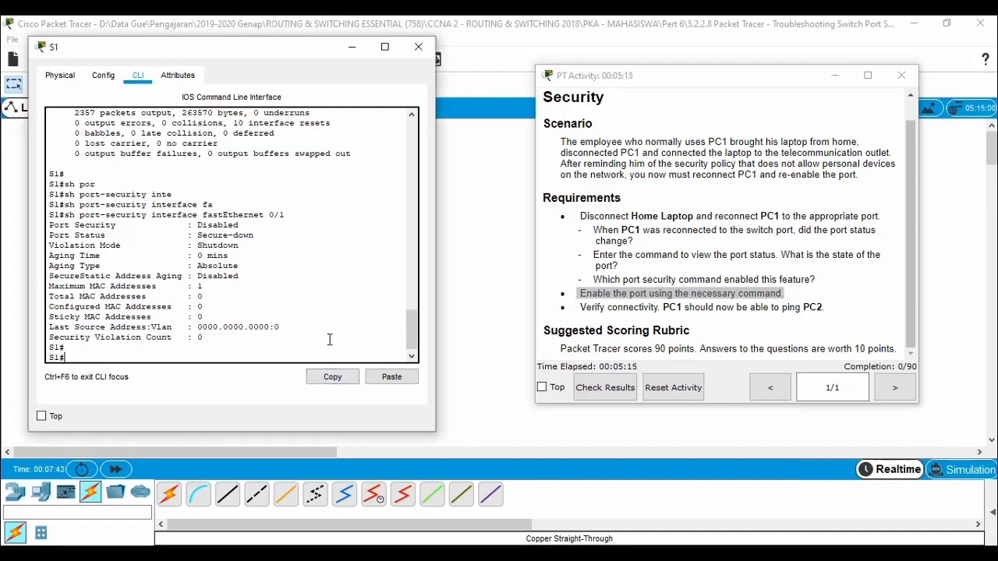
pyautogui.write('conf t')
pyautogui.press('Return')
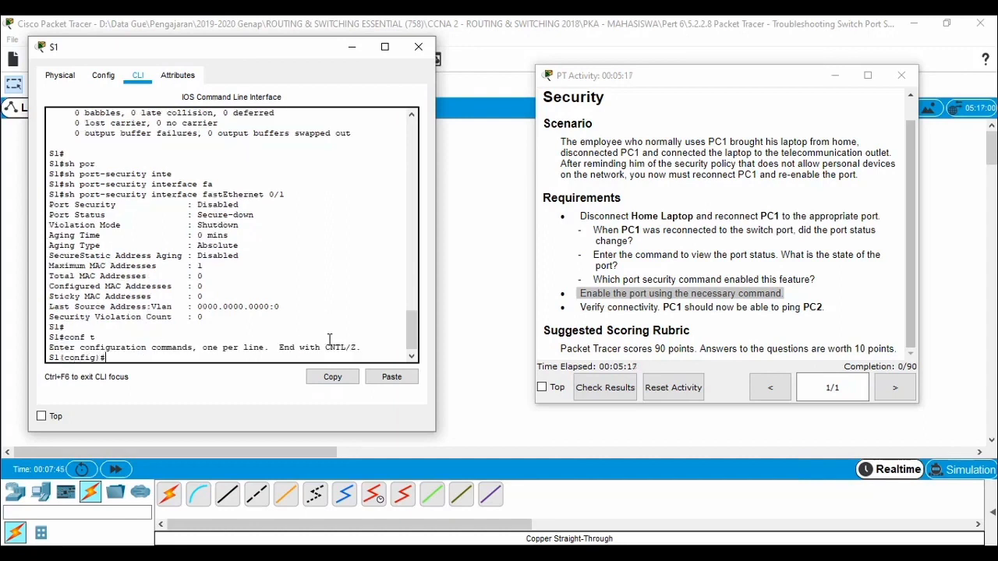
pyautogui.write('inte')
pyautogui.press('Tab')
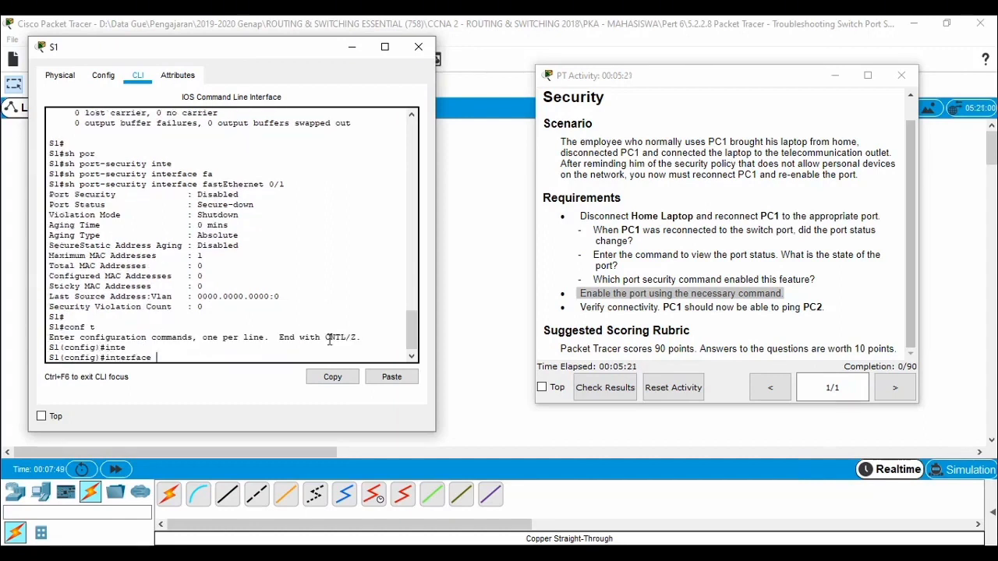
pyautogui.write('fas')
pyautogui.press('Tab')
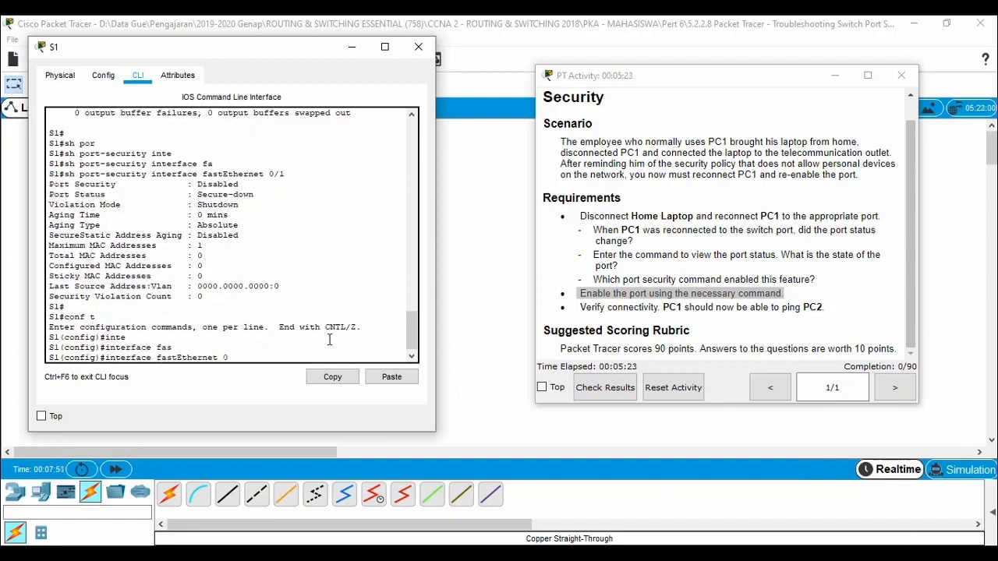
pyautogui.write('0/1')
pyautogui.press('Return')
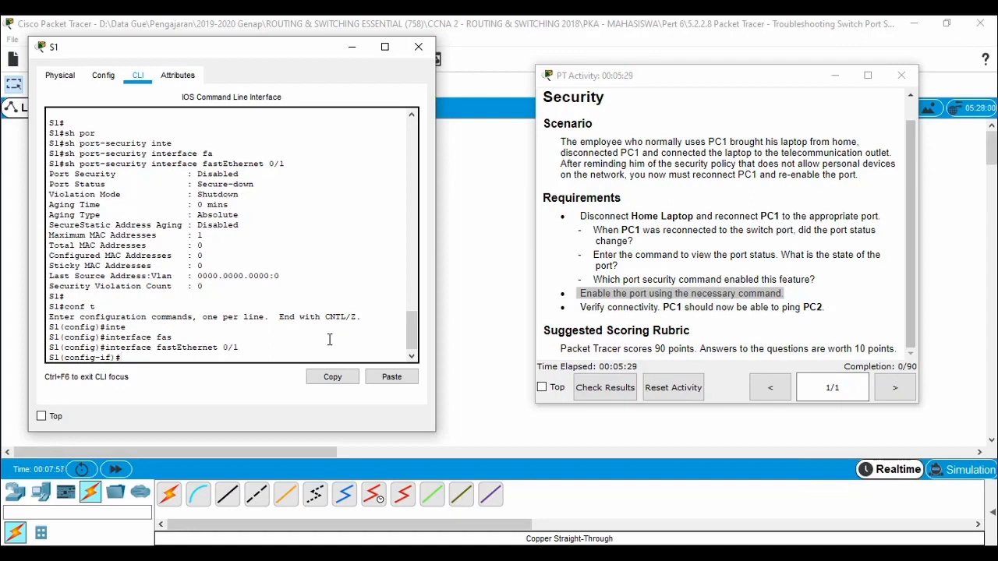
# Step: Enable S1's FastEthernet0/1 port with the no shutdown command
pyautogui.write('no shu')
pyautogui.press('Tab')
pyautogui.press('Return')
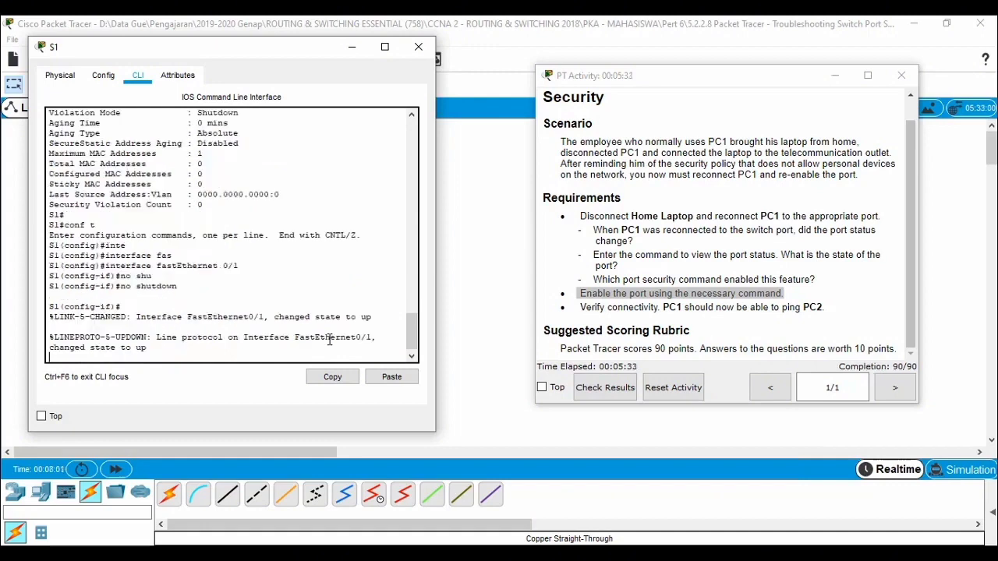
pyautogui.press('Return')
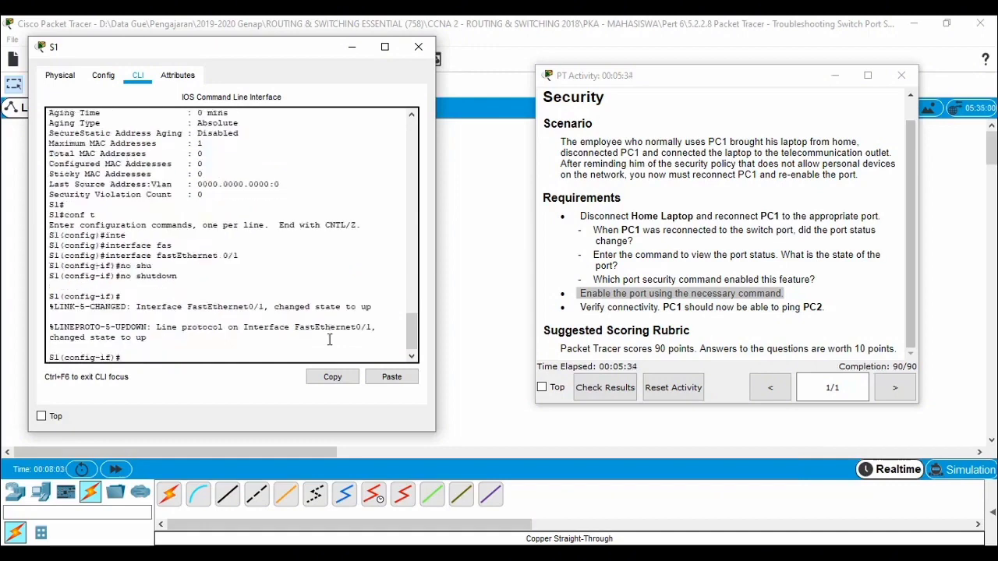
# Step: Fast-forward the simulation time with the topology in view and review the activity's requirement to verify connectivity from PC1 to PC2
pyautogui.click(478, 91)
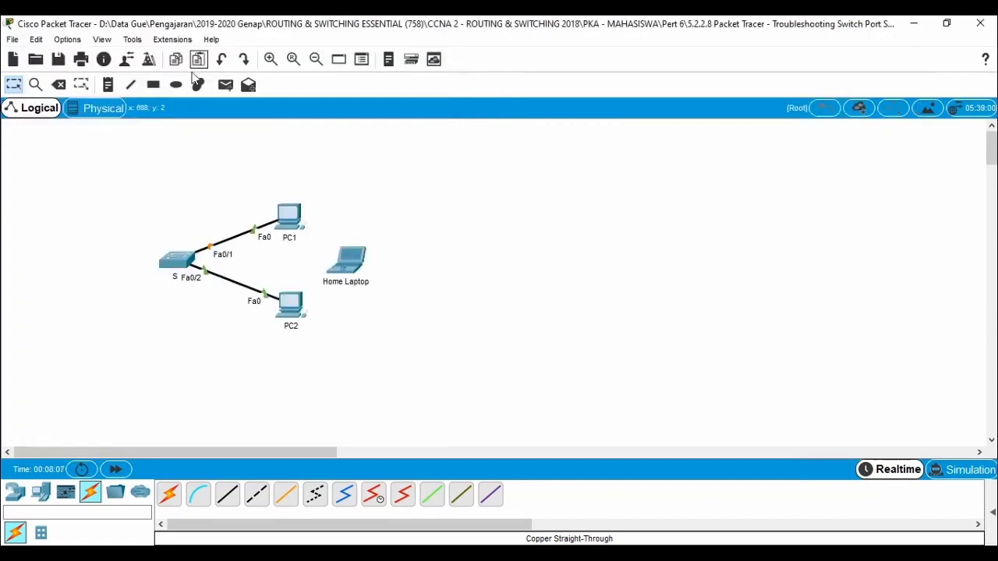
pyautogui.click(119, 468)
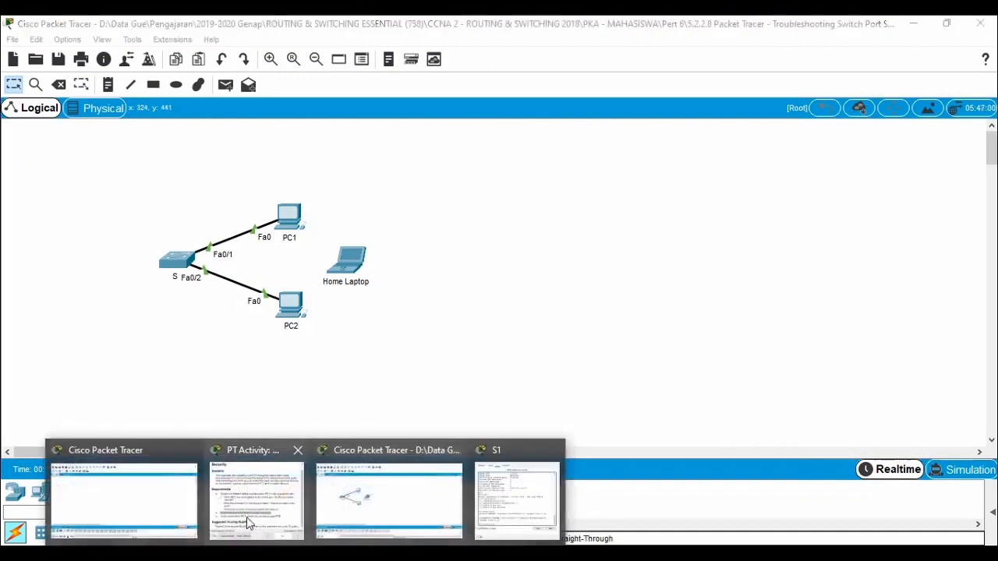
pyautogui.click(246, 517)
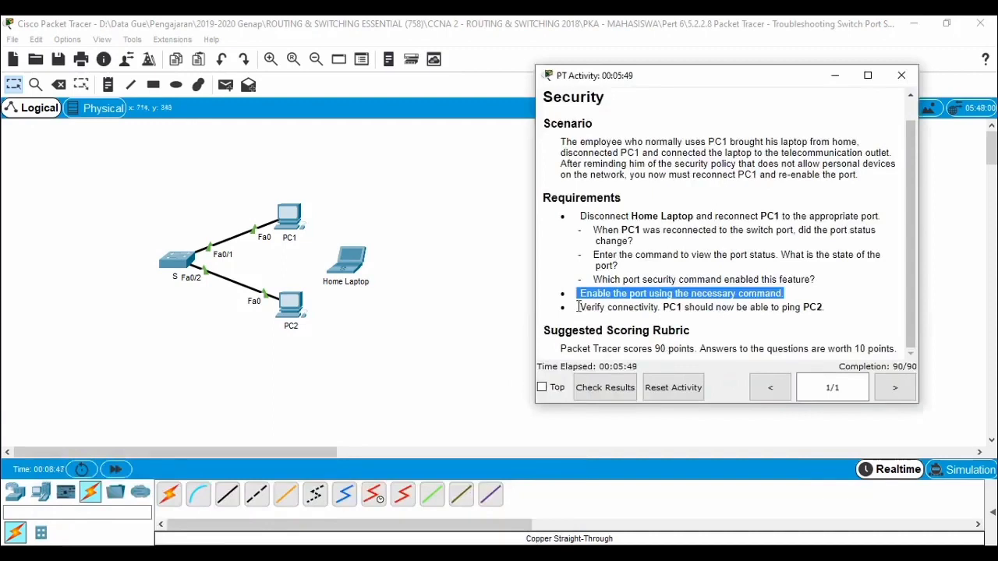
pyautogui.moveTo(578, 307); pyautogui.dragTo(819, 314)
pyautogui.click(408, 305)
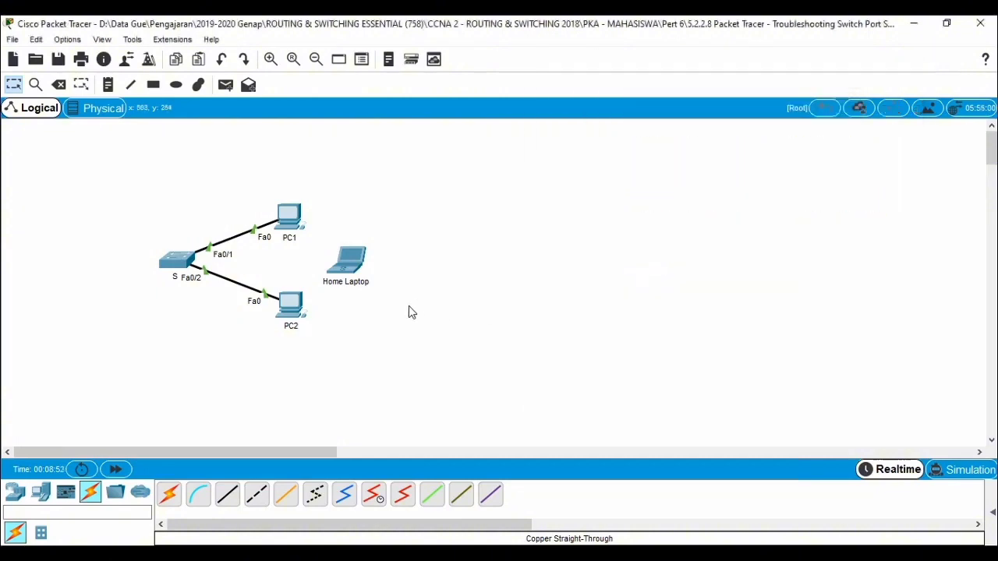
# Step: Ping PC2 at 10.10.10.11 from PC1's command prompt to verify connectivity, then close PC1's window
pyautogui.moveTo(300, 311)
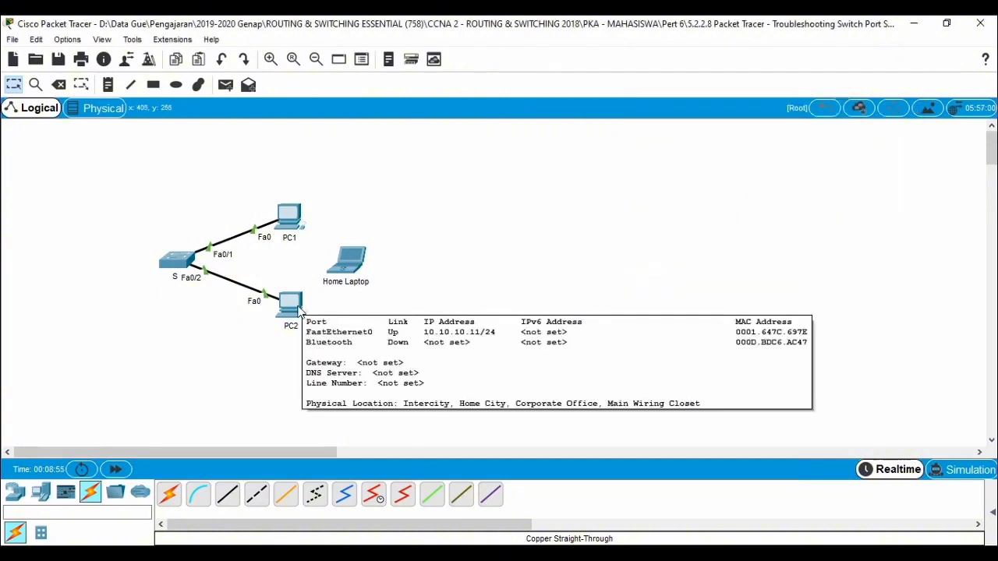
pyautogui.click(293, 221)
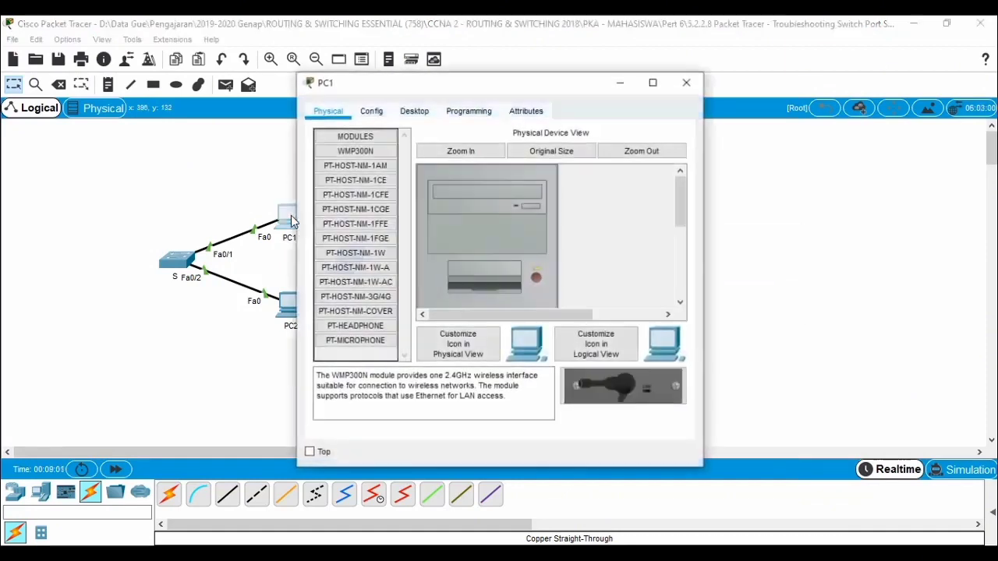
pyautogui.click(414, 111)
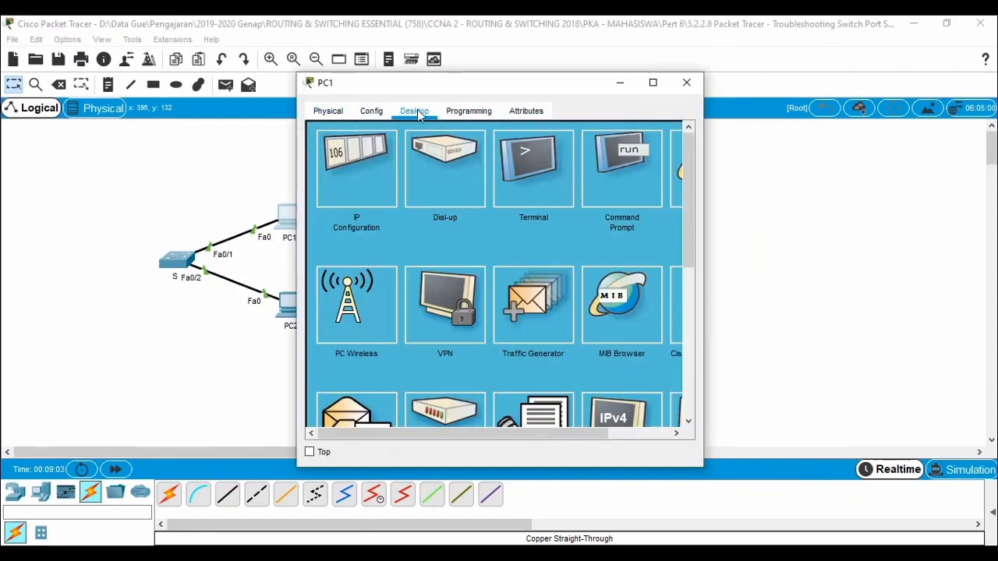
pyautogui.click(642, 191)
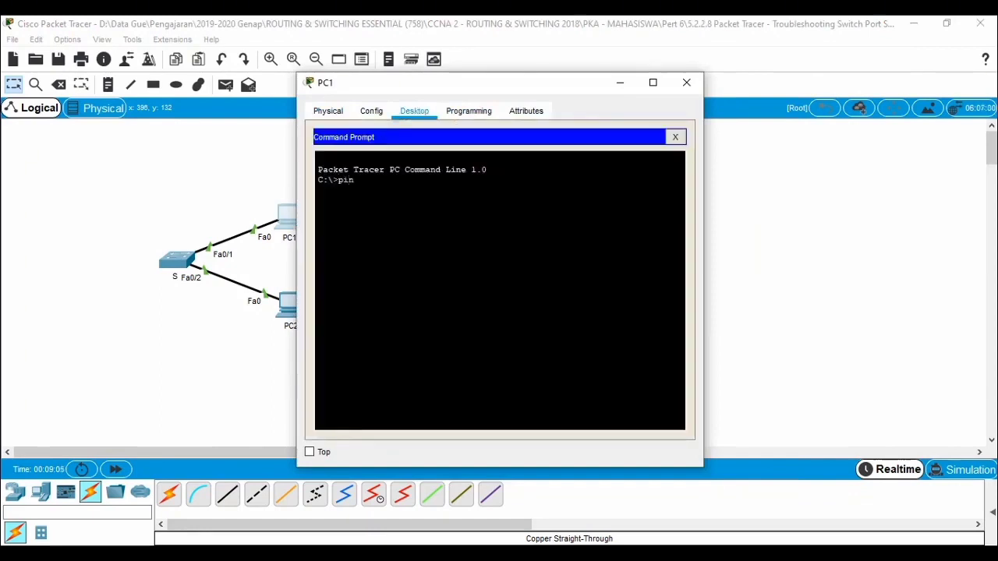
pyautogui.write('ping 10.10.10.11')
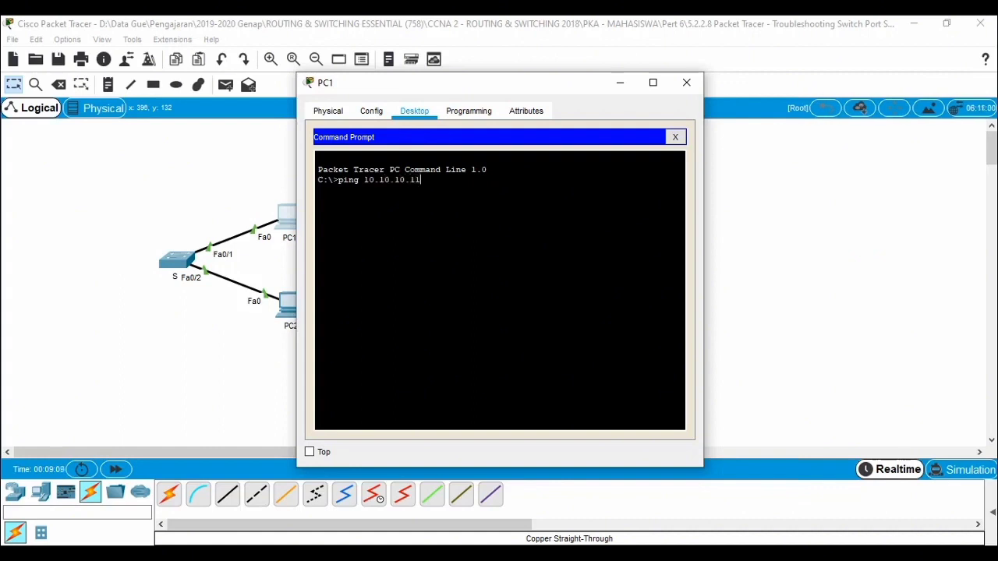
pyautogui.press('Return')
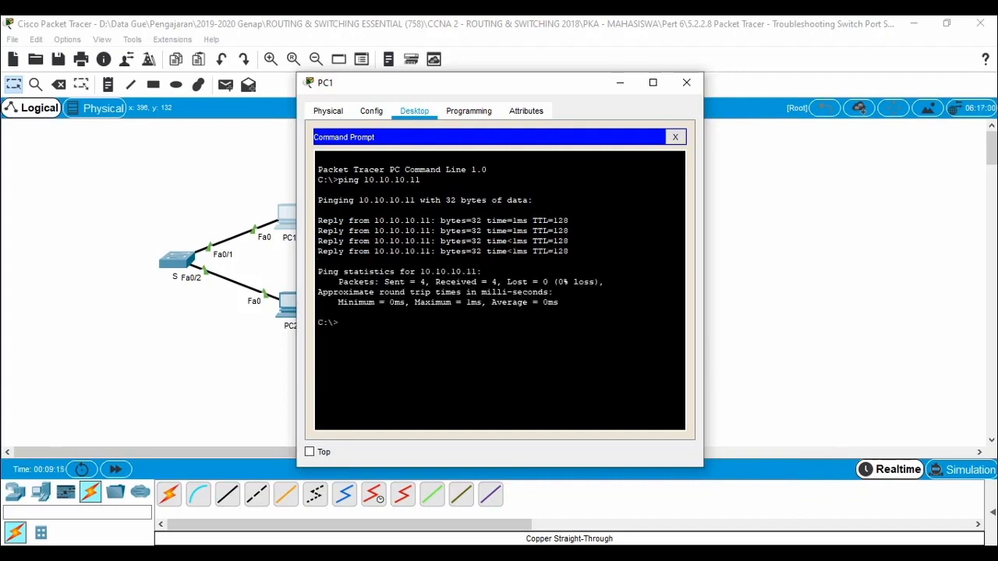
pyautogui.click(685, 83)
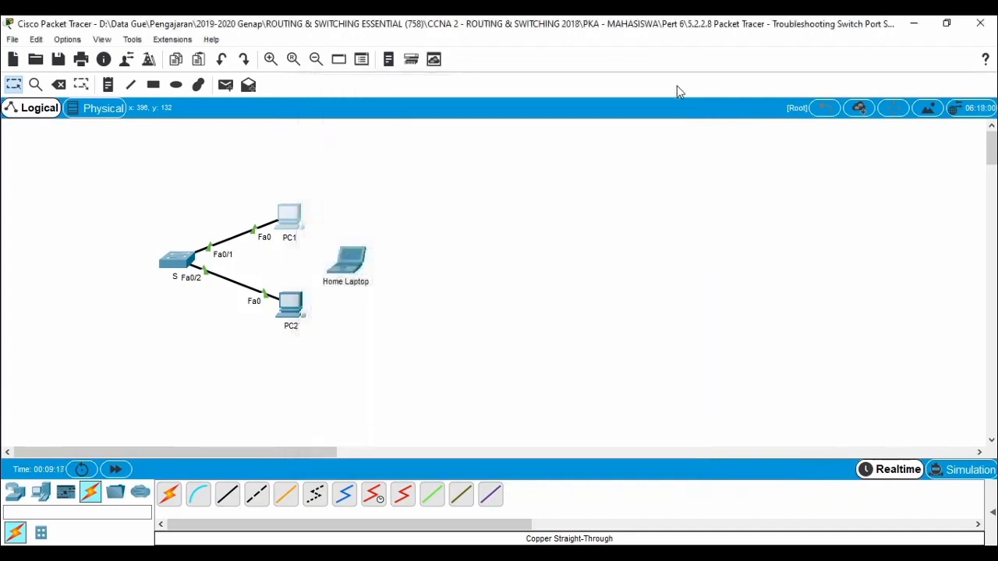
# Step: Check the port security activity's results, including the connectivity tests and overall feedback, then close the results and instructions
pyautogui.click(195, 552)
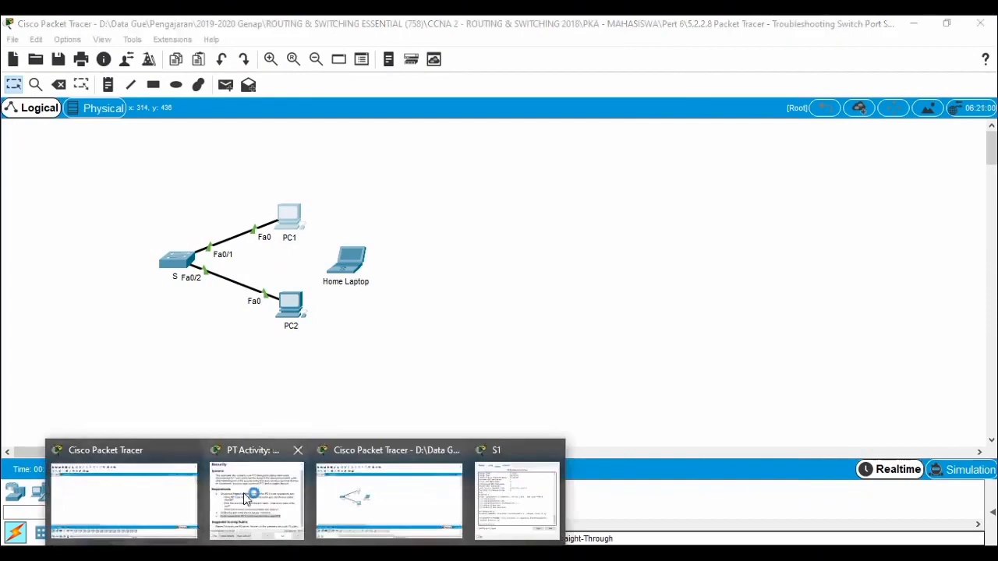
pyautogui.click(246, 499)
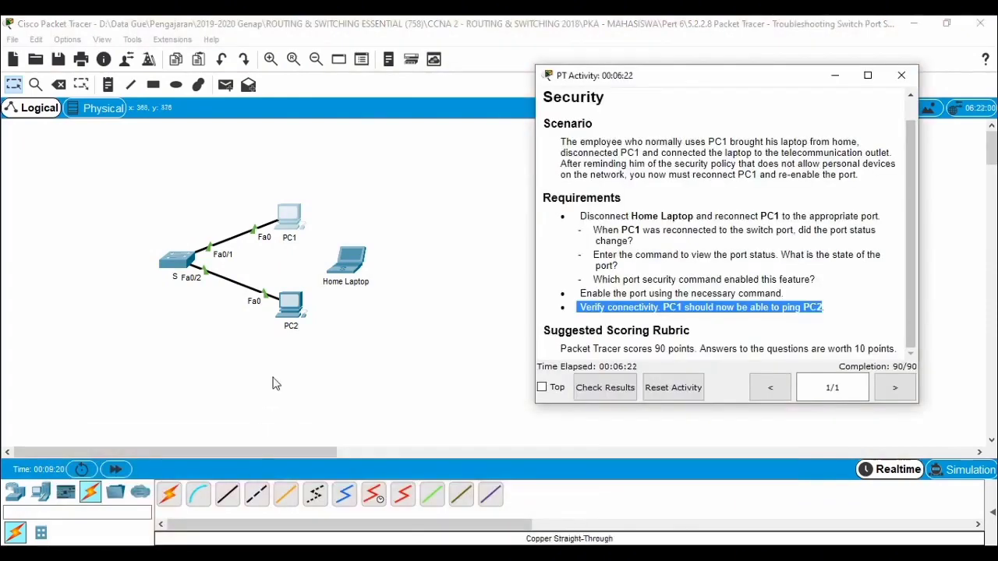
pyautogui.click(601, 388)
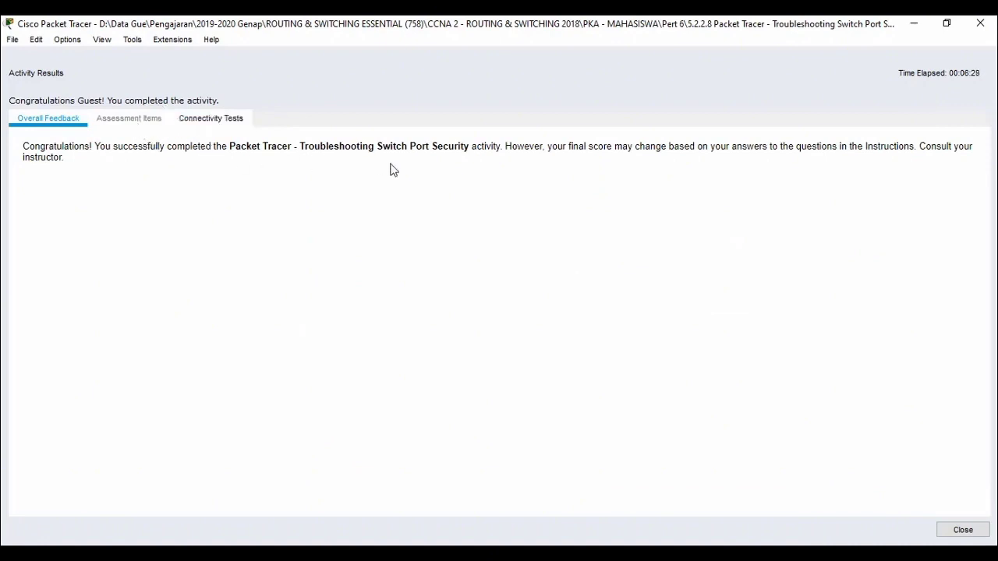
pyautogui.click(214, 118)
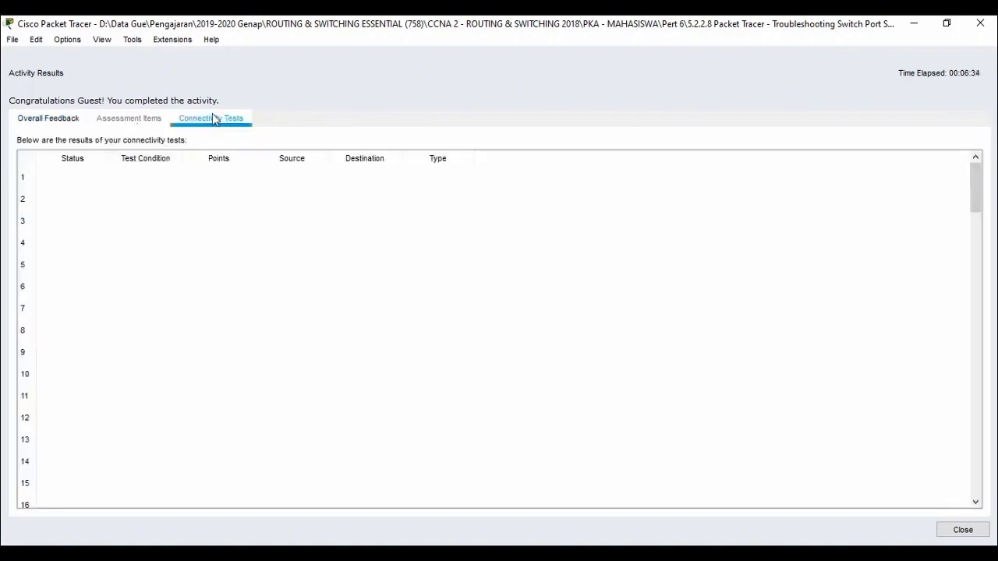
pyautogui.click(45, 128)
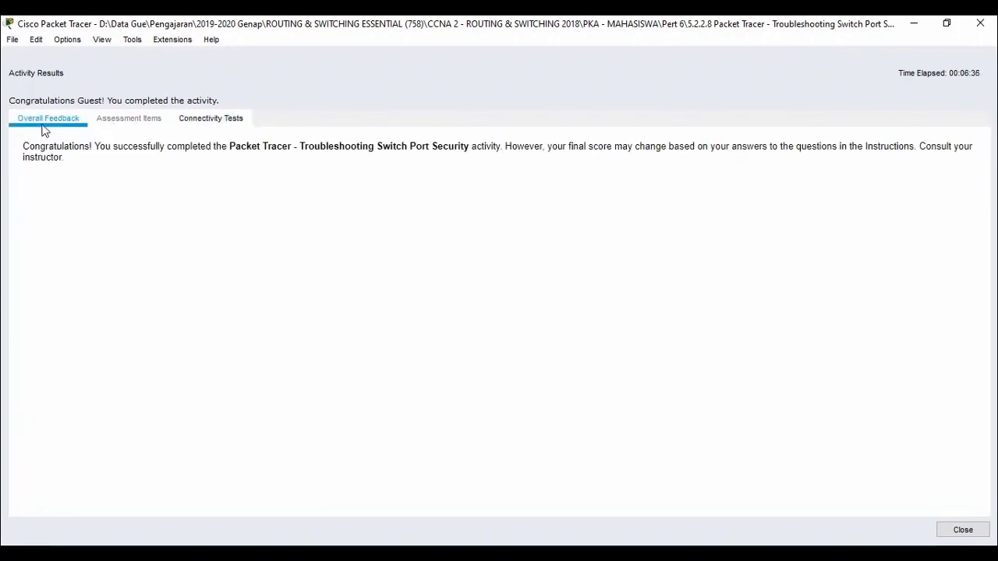
pyautogui.click(970, 534)
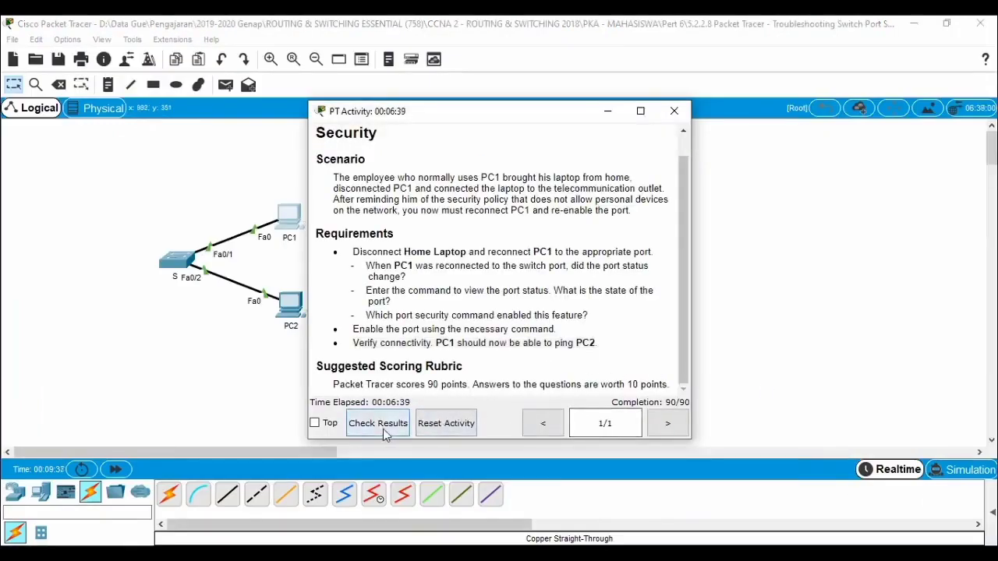
pyautogui.scroll(1, 447, 386)
pyautogui.scroll(-1, 449, 387)
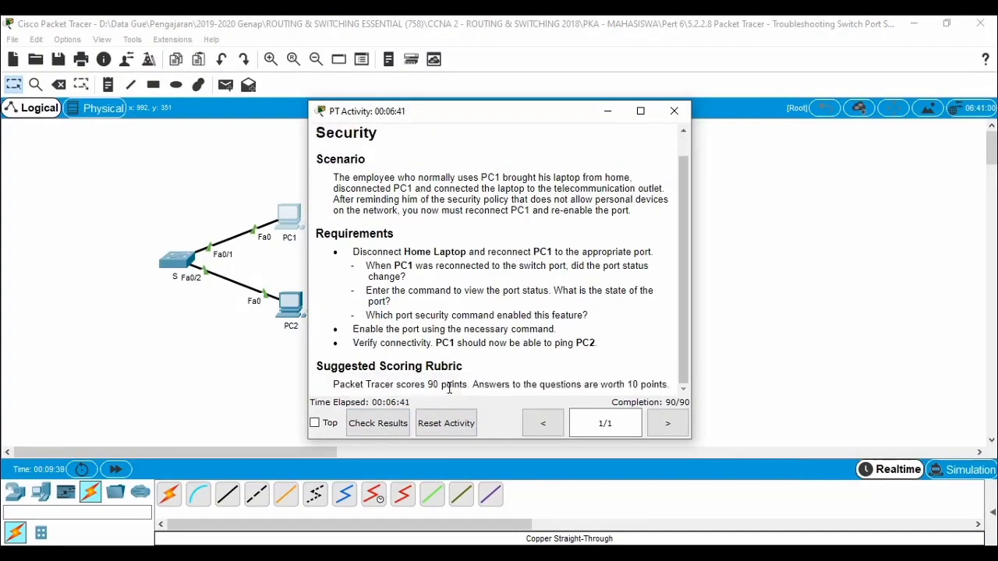
pyautogui.click(674, 110)
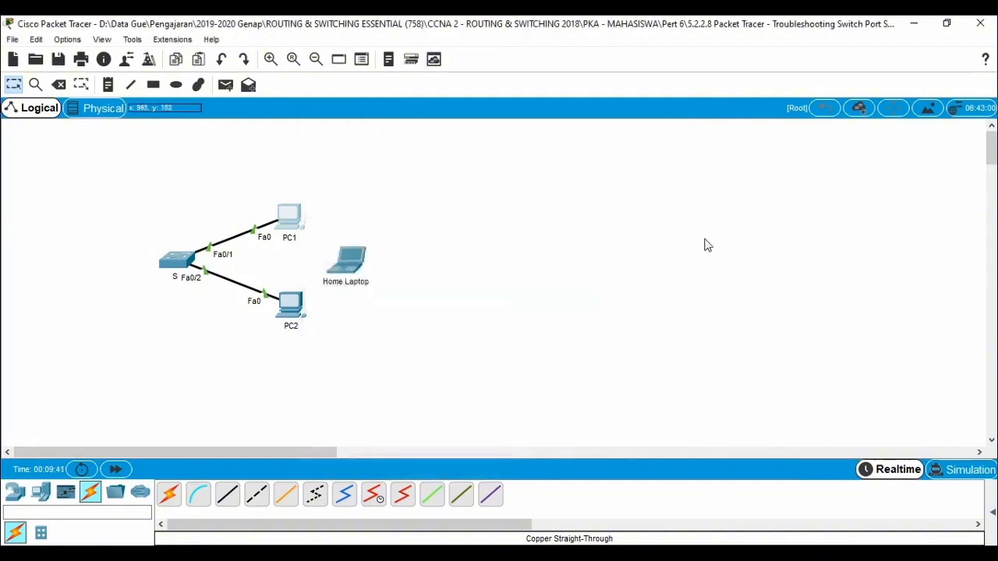
# Step: Review the commands entered in switch S1's command line and close its window
pyautogui.click(177, 263)
pyautogui.click(417, 47)
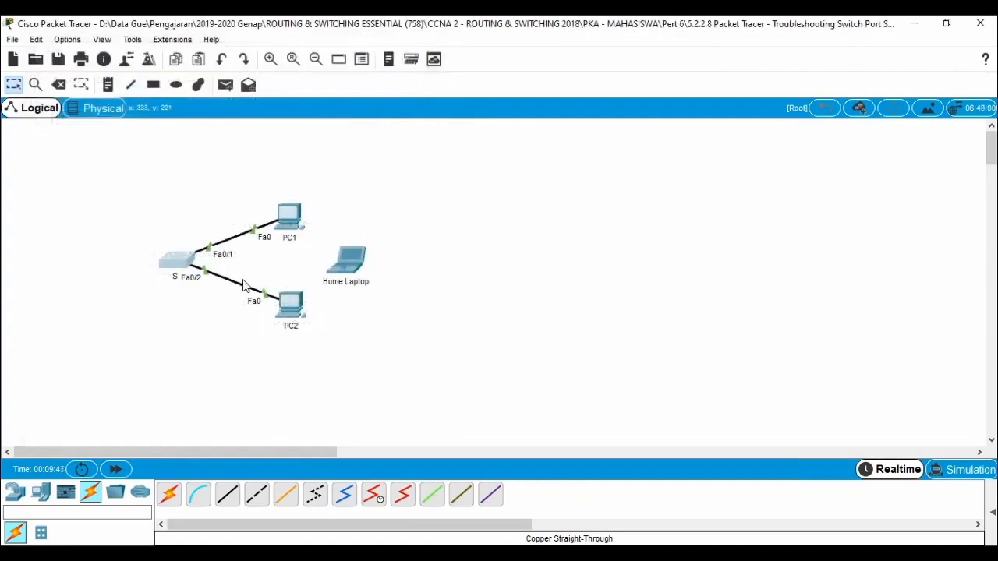
pyautogui.click(184, 268)
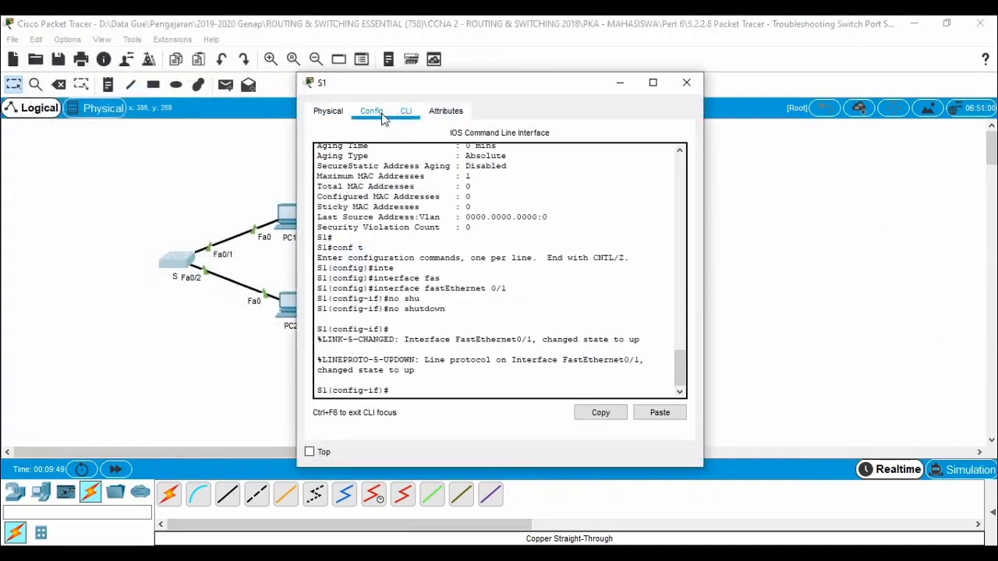
pyautogui.click(686, 81)
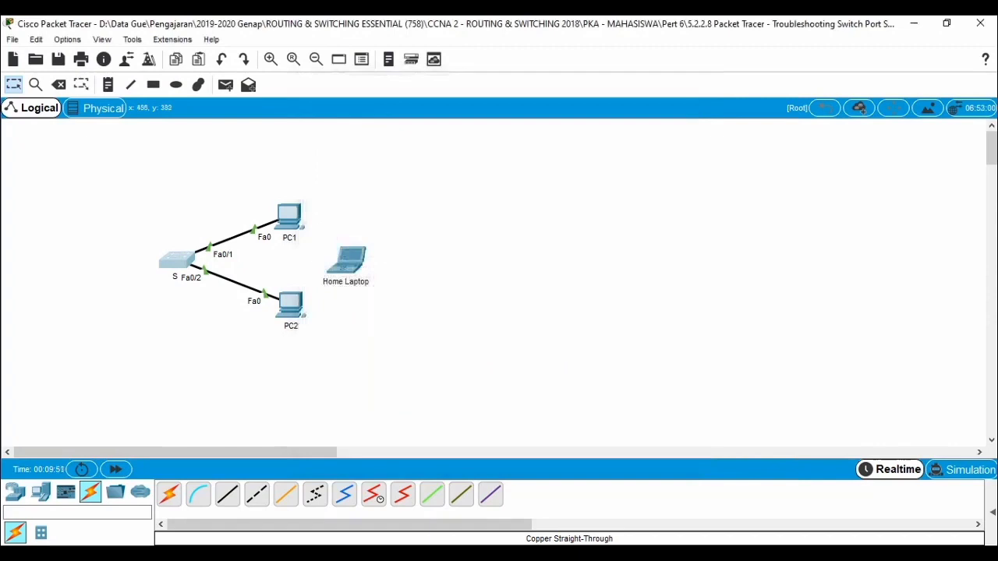
# Step: Recheck the activity results, highlight the completion feedback, view the connectivity tests again and close the activity instructions
pyautogui.moveTo(304, 554)
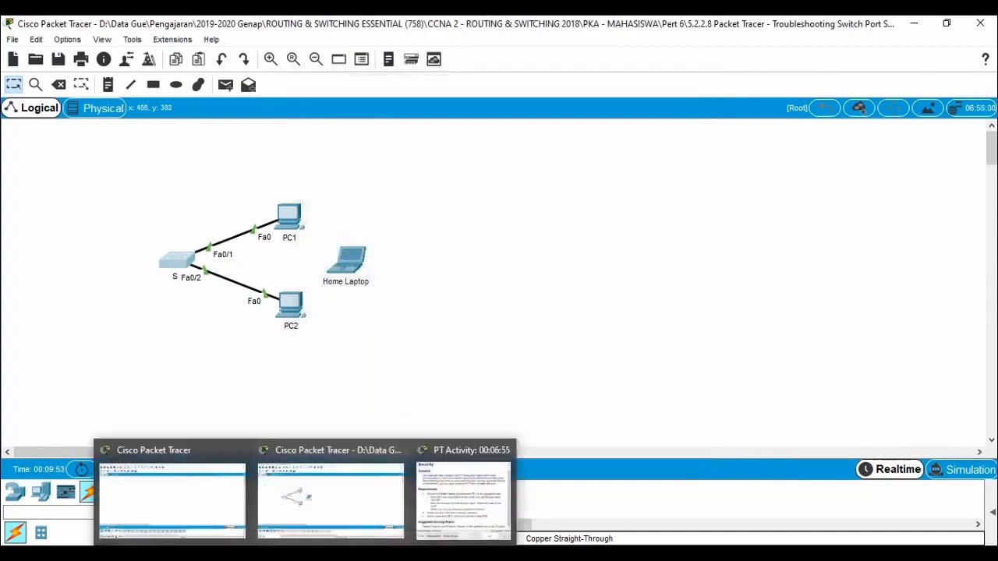
pyautogui.click(440, 497)
pyautogui.click(375, 430)
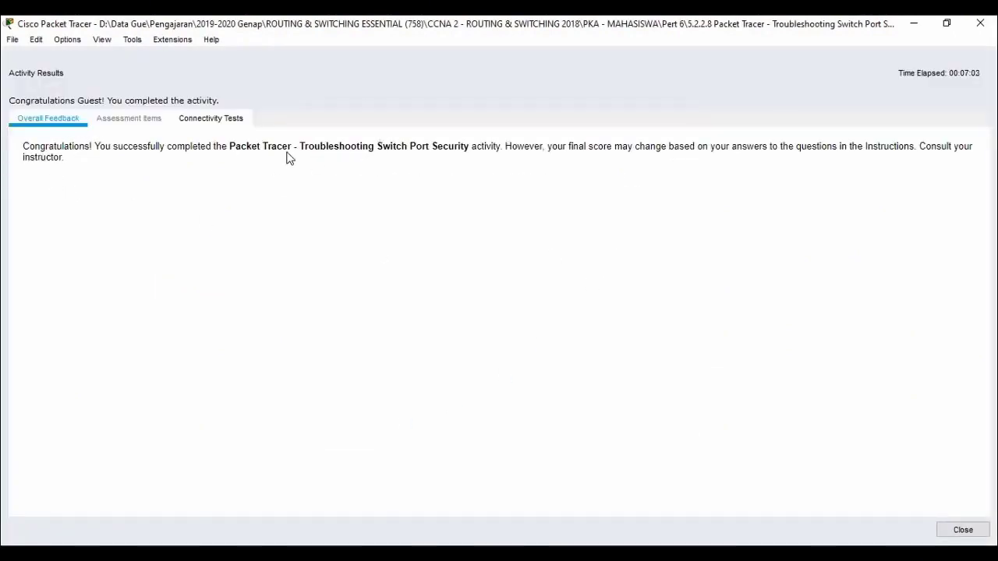
pyautogui.moveTo(294, 146); pyautogui.dragTo(326, 179)
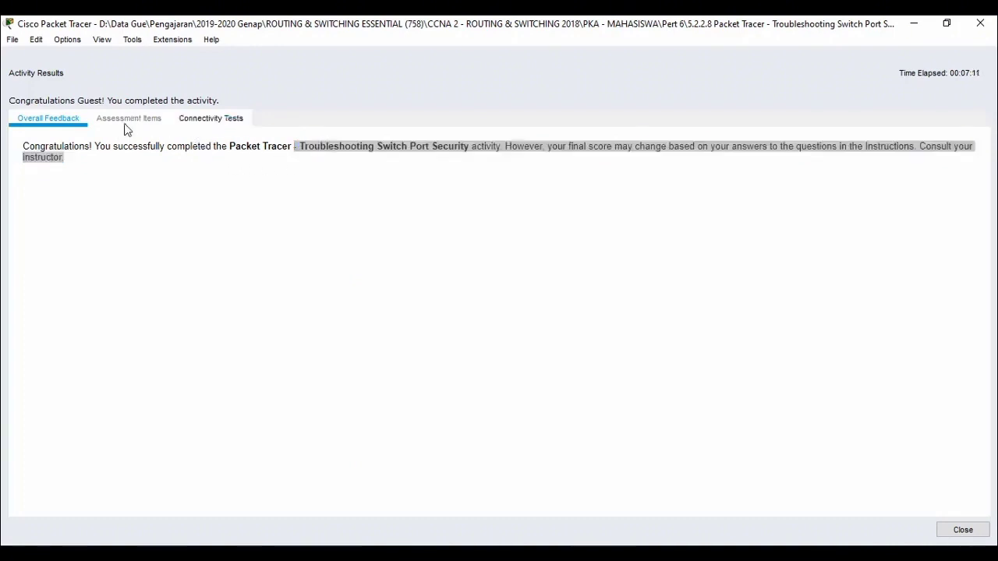
pyautogui.click(212, 120)
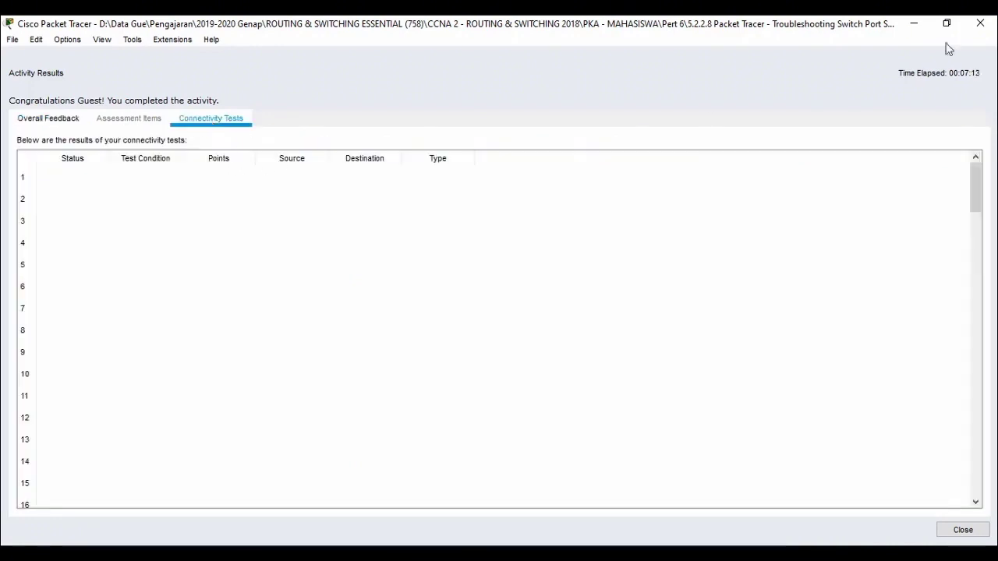
pyautogui.click(980, 23)
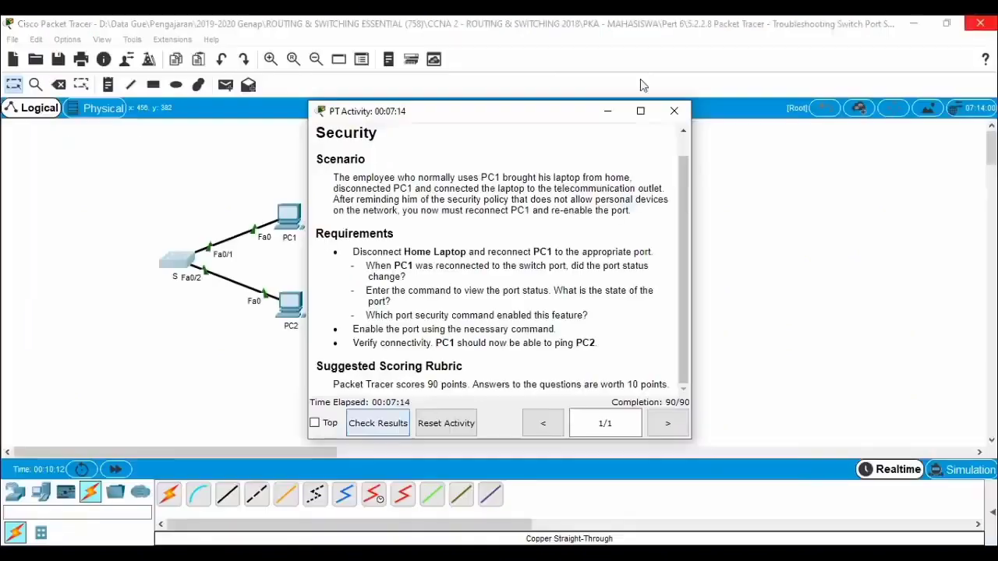
pyautogui.click(674, 110)
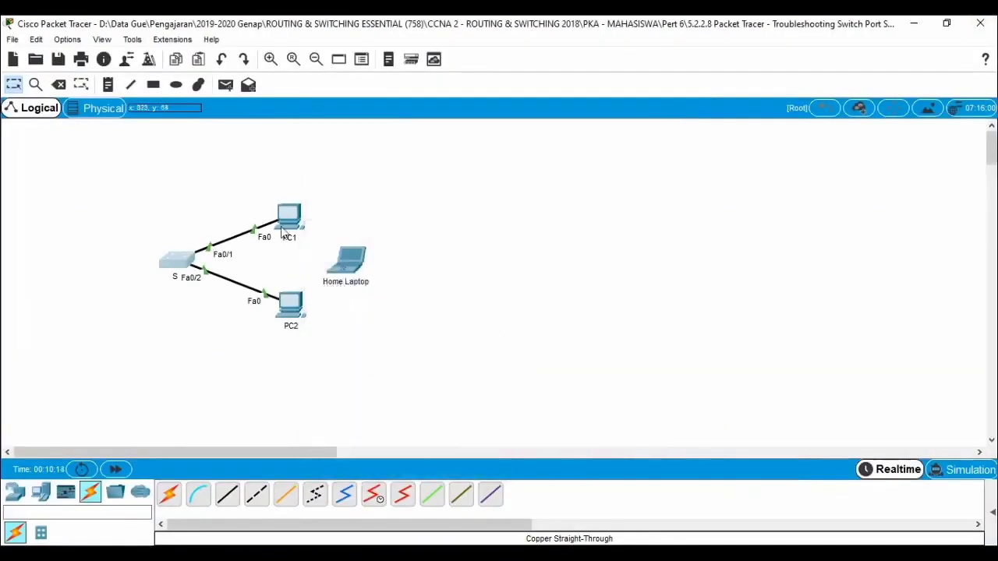
# Step: Exit the Troubleshooting Switch Port Security activity without saving the work
pyautogui.click(12, 39)
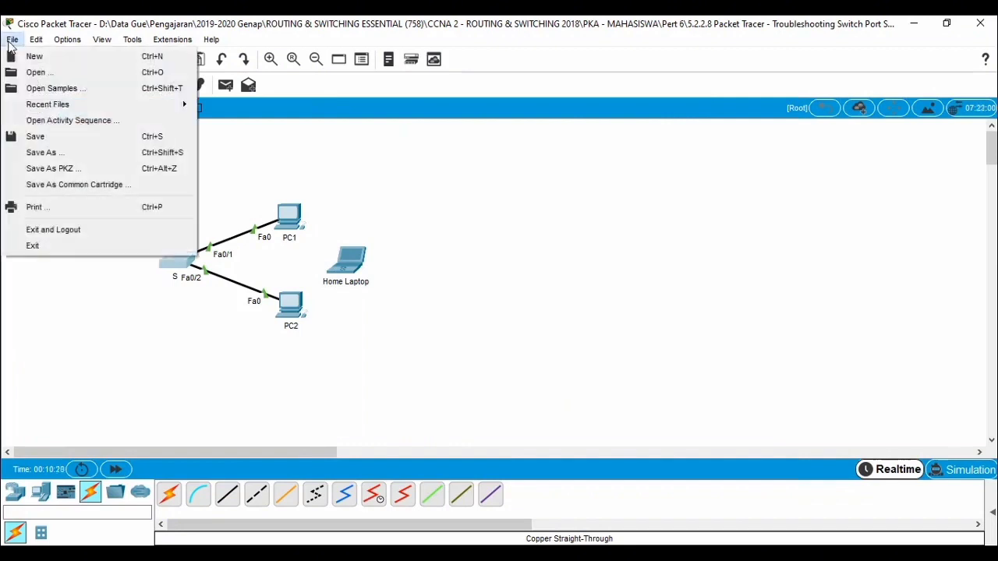
pyautogui.click(83, 245)
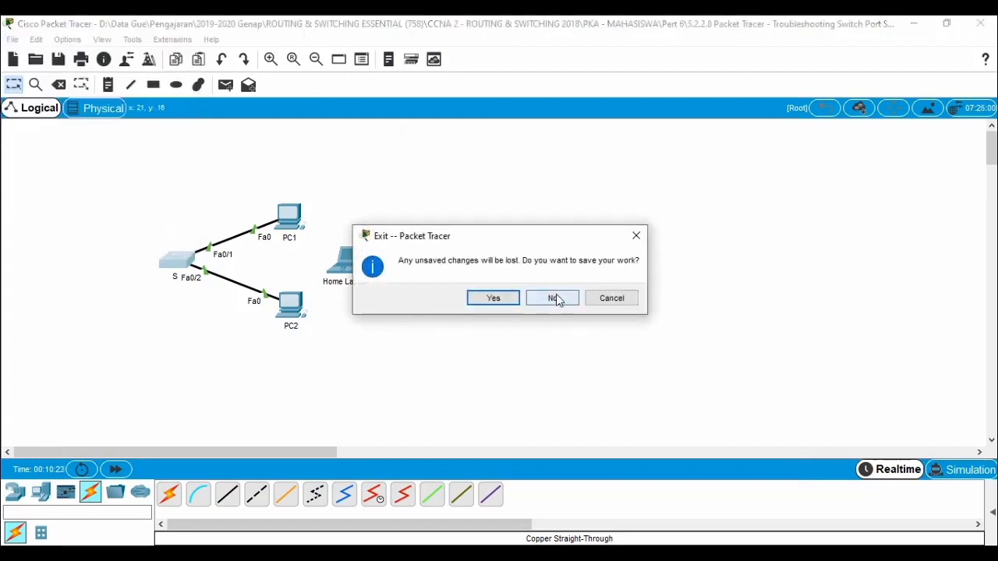
pyautogui.click(555, 298)
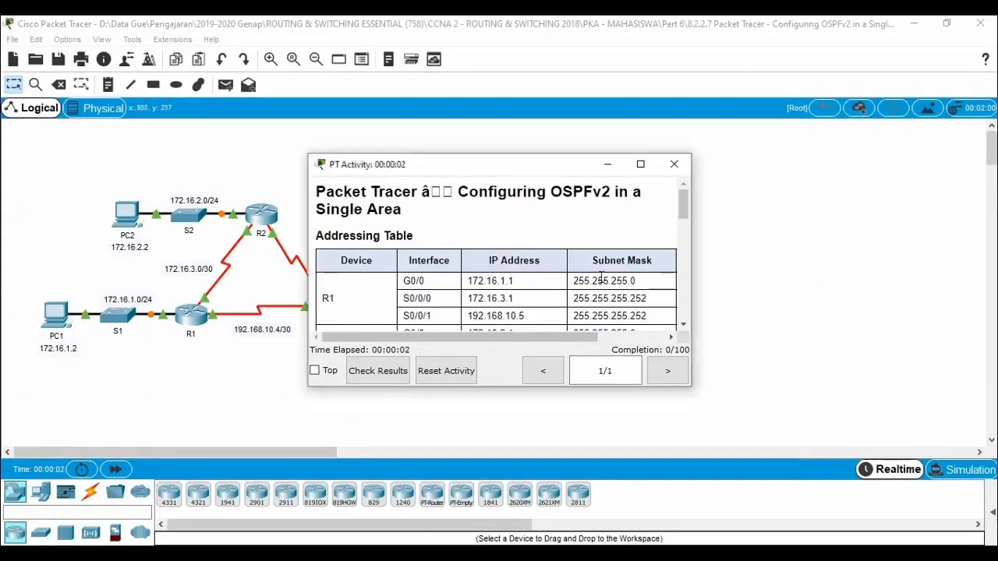
# Step: Place the OSPFv2 activity instructions beside the topology, enlarged to show the full addressing table
pyautogui.moveTo(528, 167); pyautogui.dragTo(848, 50)
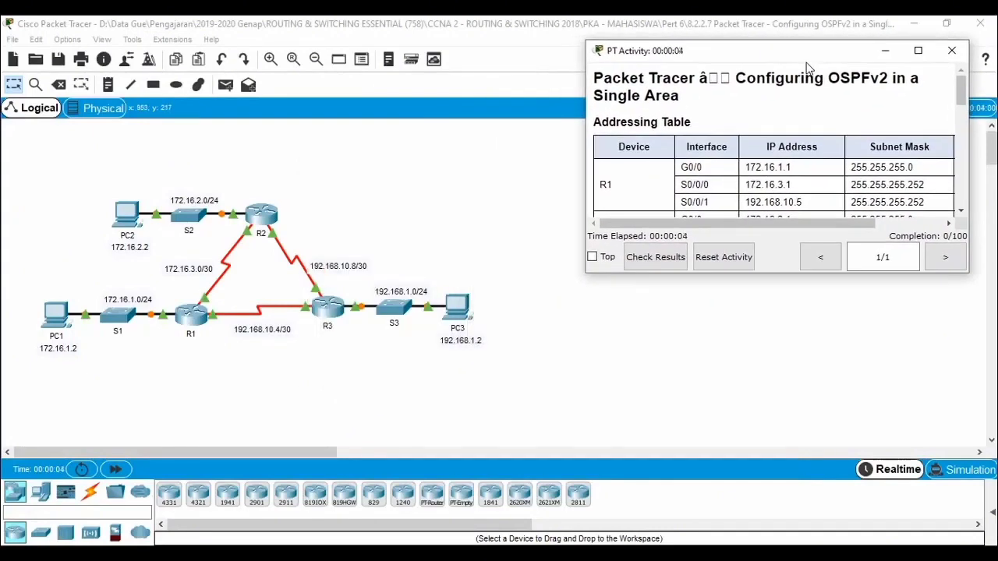
pyautogui.moveTo(932, 273); pyautogui.dragTo(918, 473)
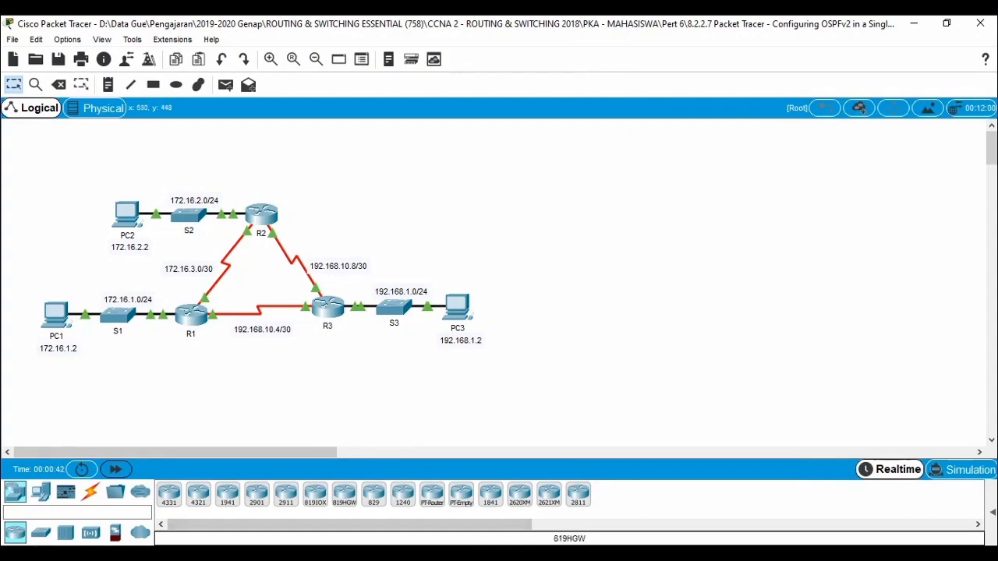
pyautogui.moveTo(304, 554)
pyautogui.click(308, 499)
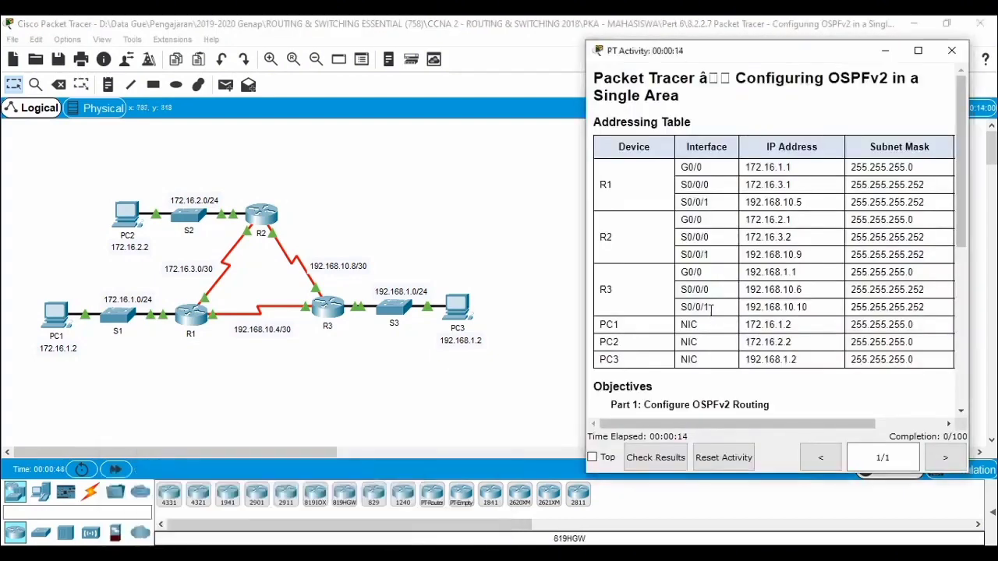
# Step: Read the OSPFv2 activity instructions and highlight the Step 1 requirements for configuring OSPF on R1, R2 and R3
pyautogui.scroll(-2, 748, 299)
pyautogui.scroll(-4, 749, 299)
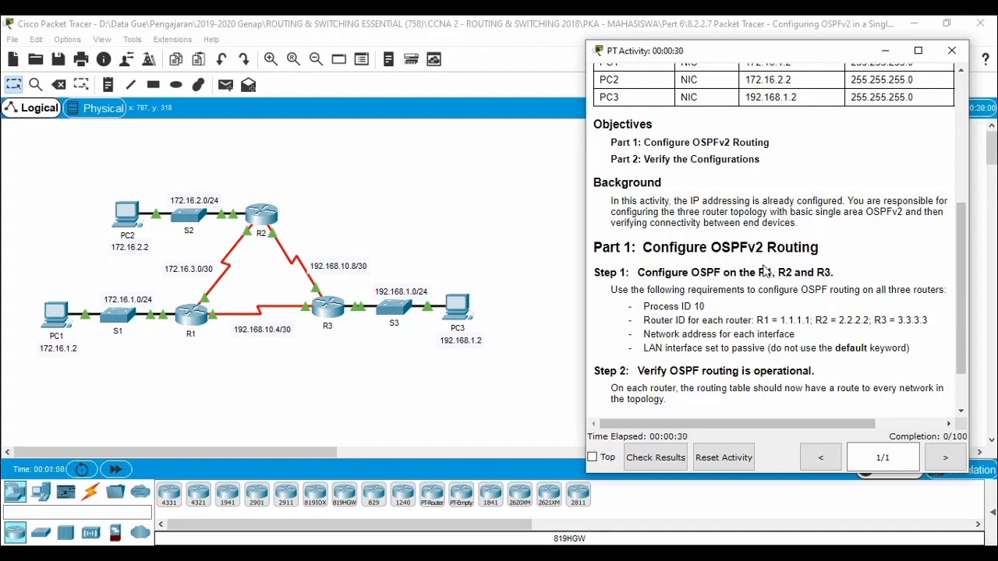
pyautogui.scroll(-1, 759, 326)
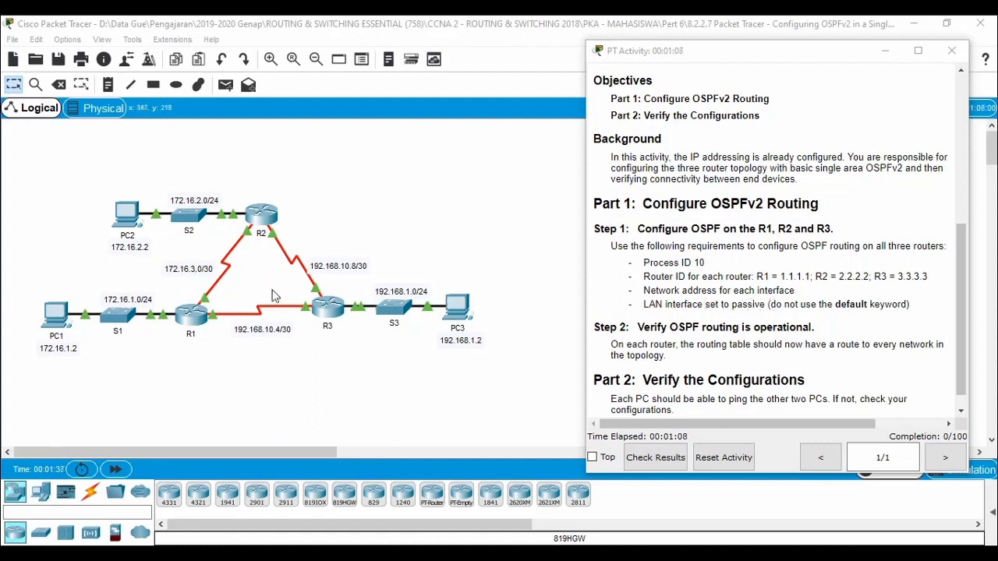
pyautogui.scroll(-1, 732, 289)
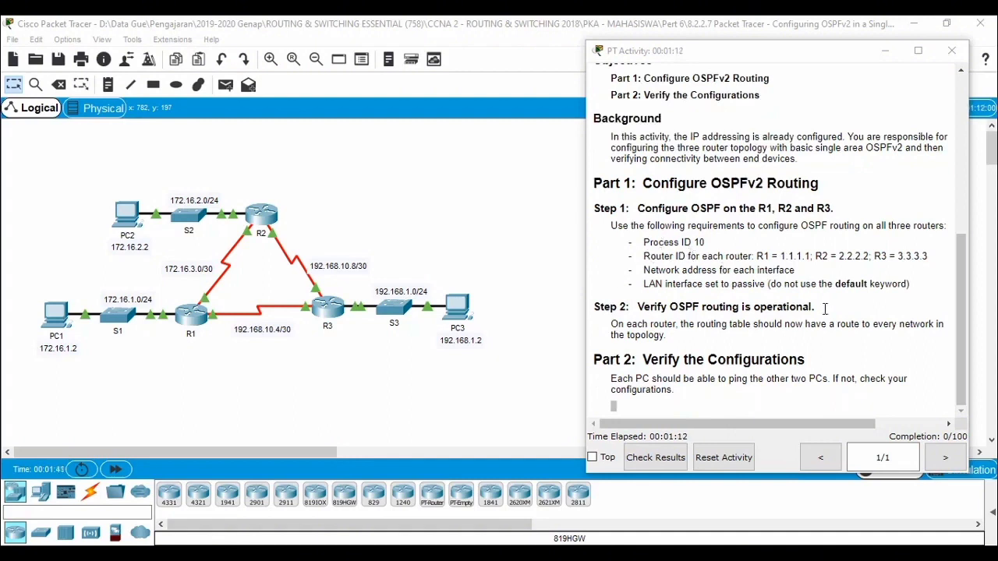
pyautogui.moveTo(637, 242); pyautogui.dragTo(908, 284)
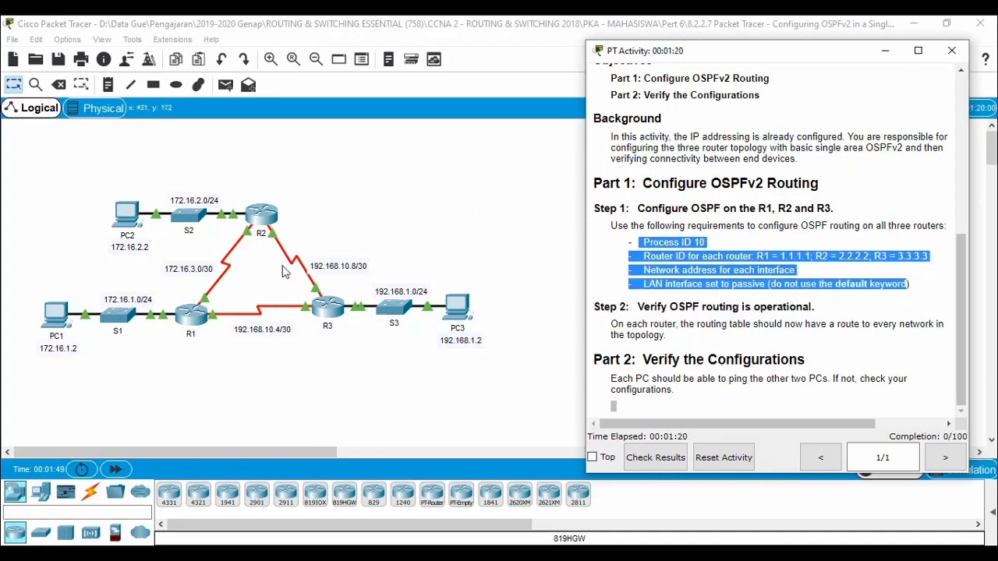
# Step: Open router R1's command-line interface and place it beside the OSPFv2 activity instructions
pyautogui.click(188, 314)
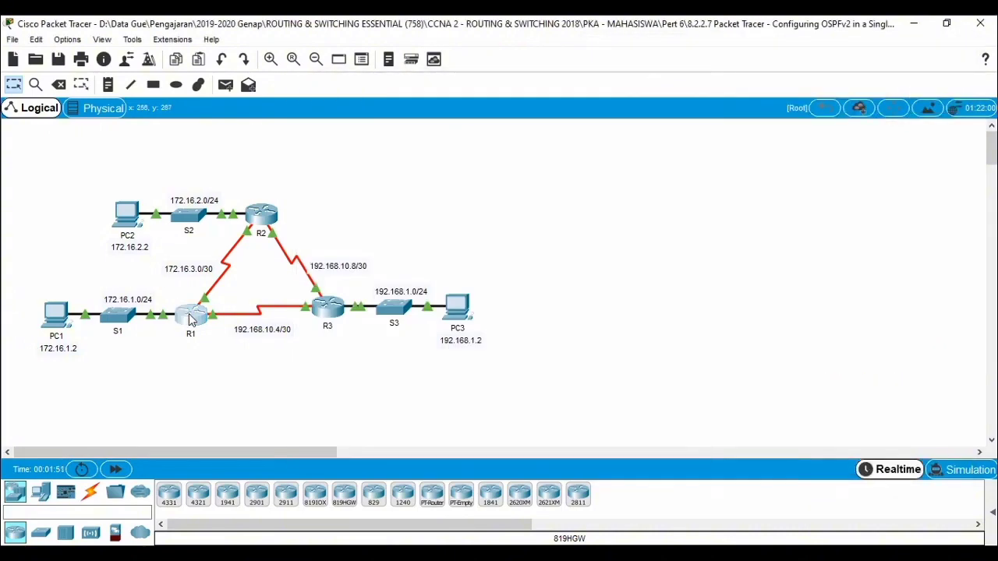
pyautogui.click(190, 319)
pyautogui.click(406, 112)
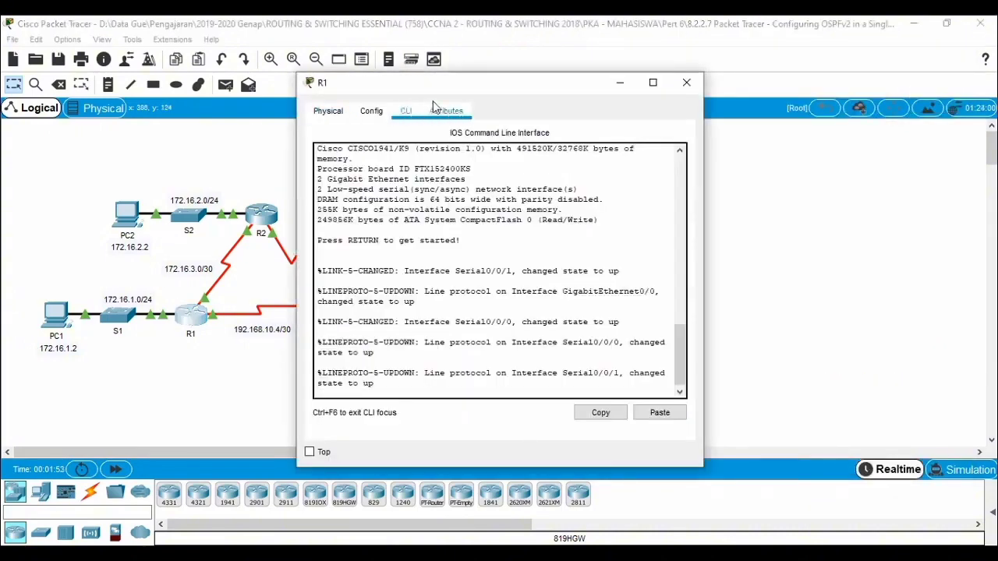
pyautogui.moveTo(455, 83); pyautogui.dragTo(192, 61)
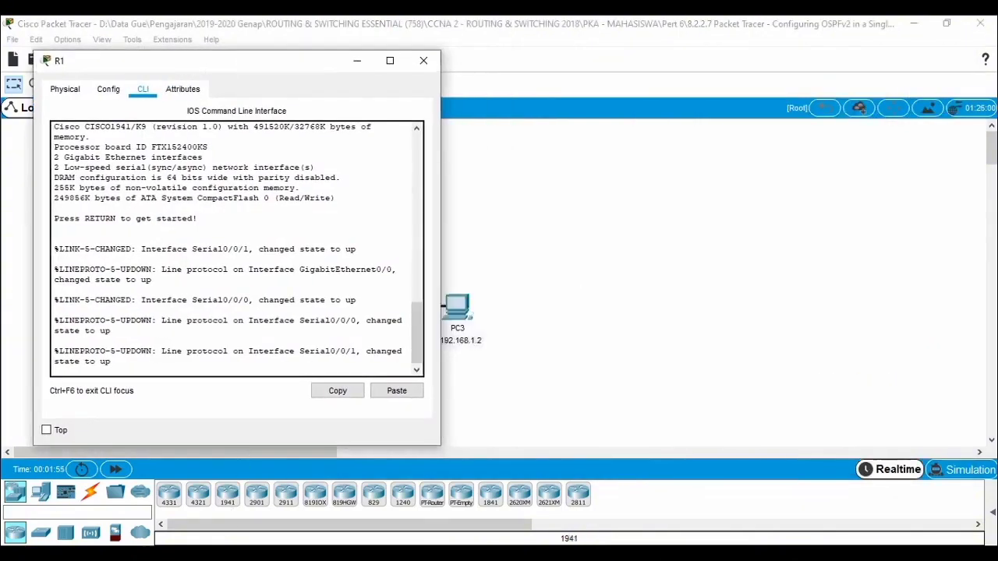
pyautogui.click(262, 519)
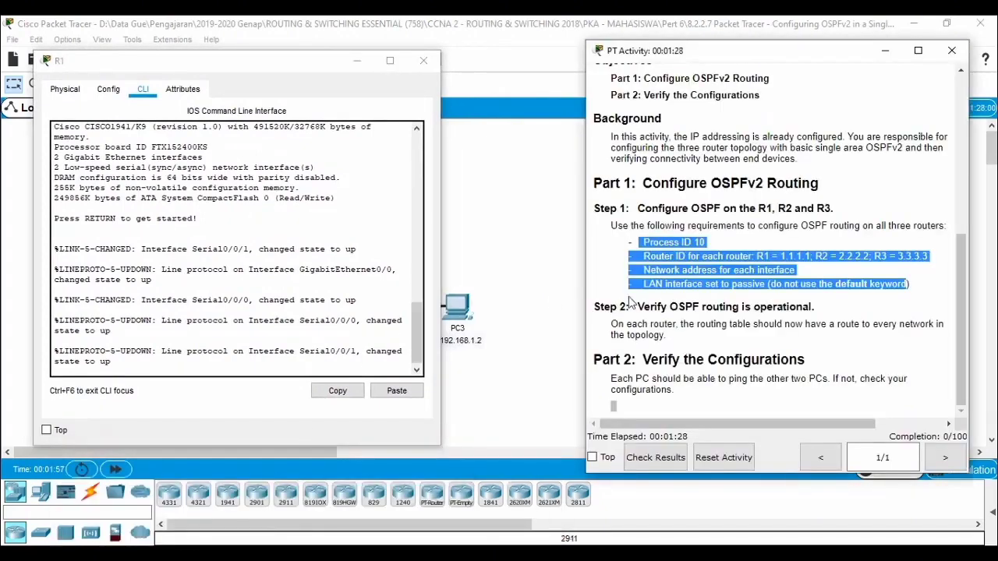
pyautogui.click(721, 240)
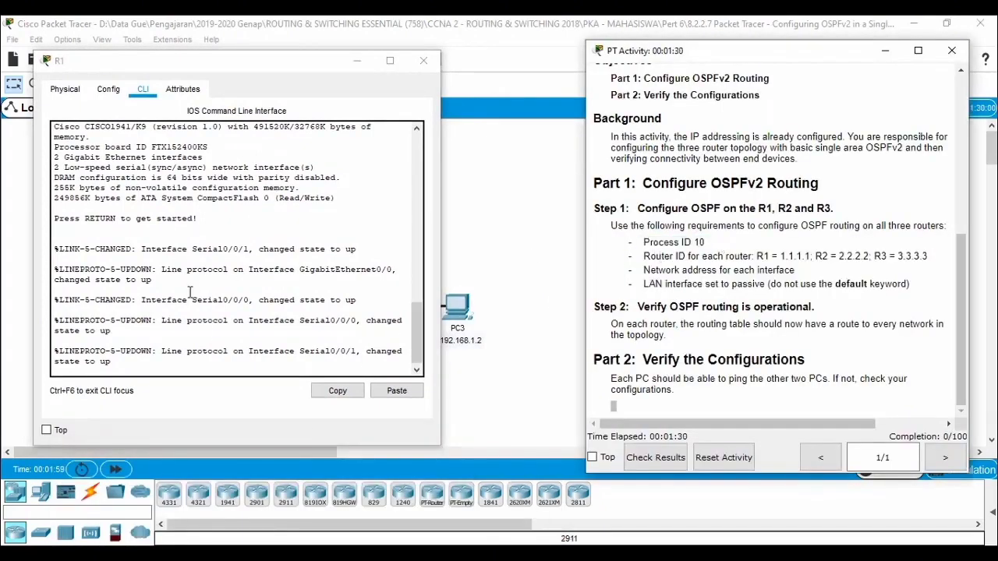
# Step: Start the console session on R1 and enter privileged EXEC mode, continuing into global configuration mode
pyautogui.click(235, 335)
pyautogui.press('Return')
pyautogui.press('Return')
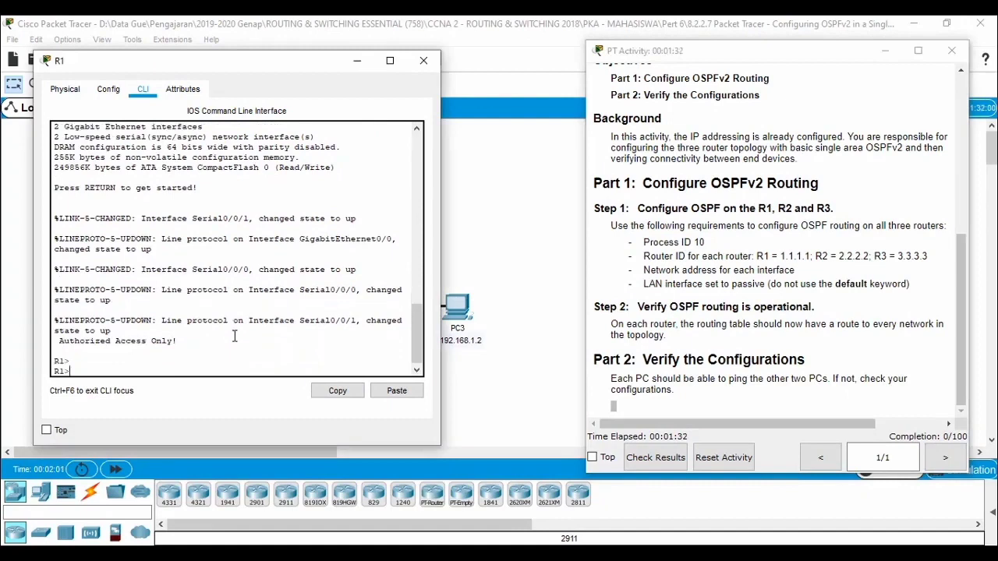
pyautogui.write('en')
pyautogui.press('Return')
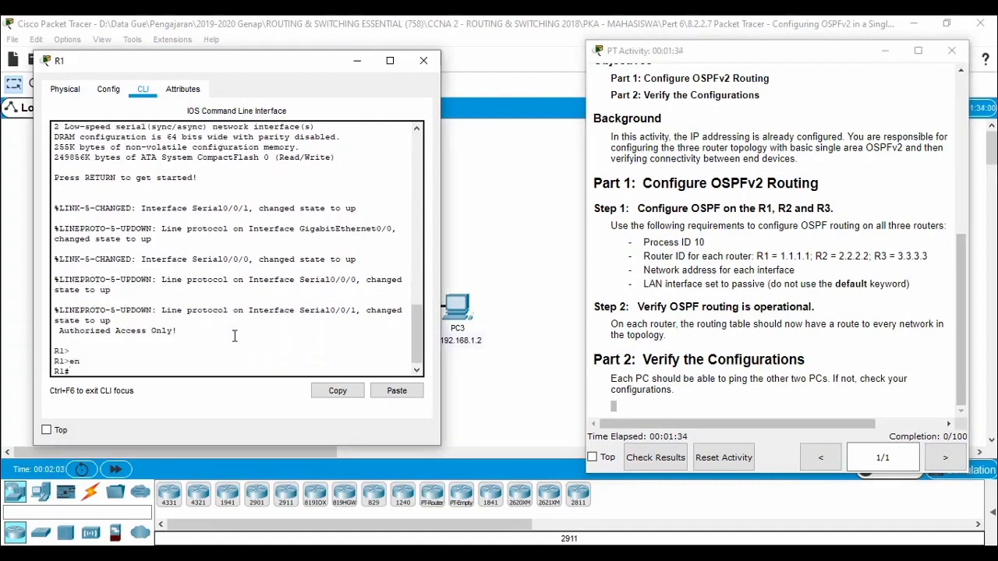
pyautogui.write('conf t')
pyautogui.press('Return')
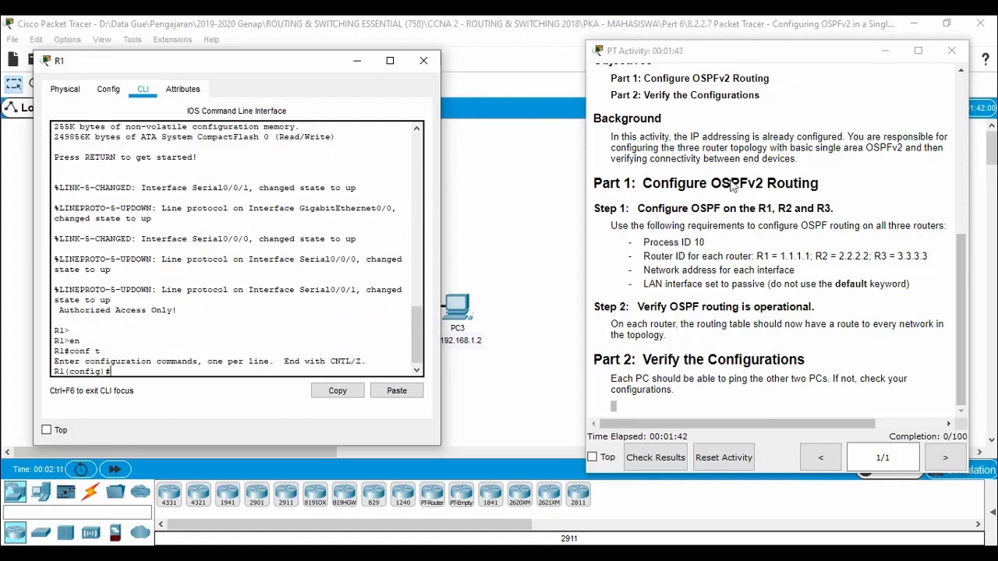
# Step: Highlight the required process ID in the instructions and start OSPF routing process 10 on R1
pyautogui.moveTo(705, 242); pyautogui.dragTo(669, 244)
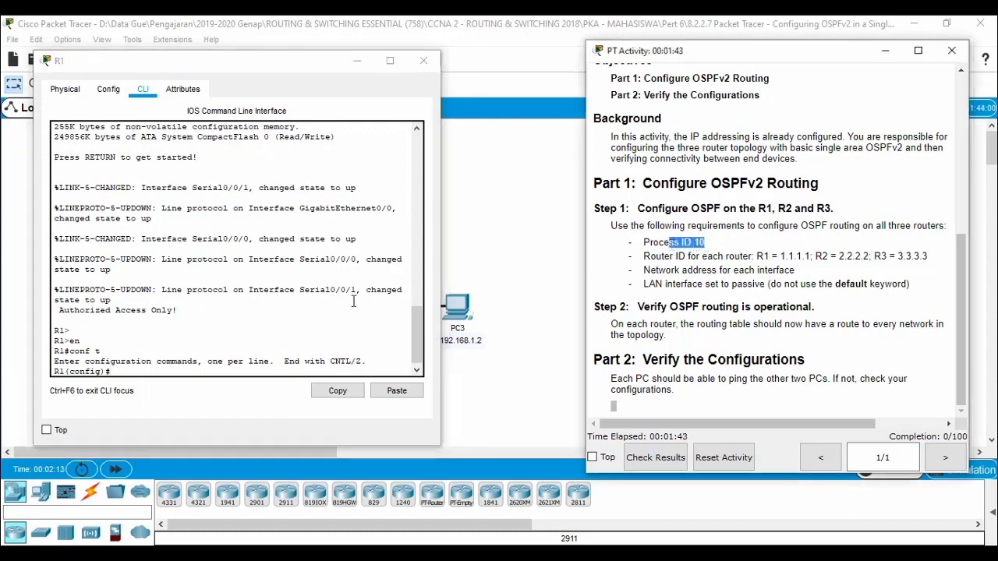
pyautogui.click(278, 341)
pyautogui.write('rp')
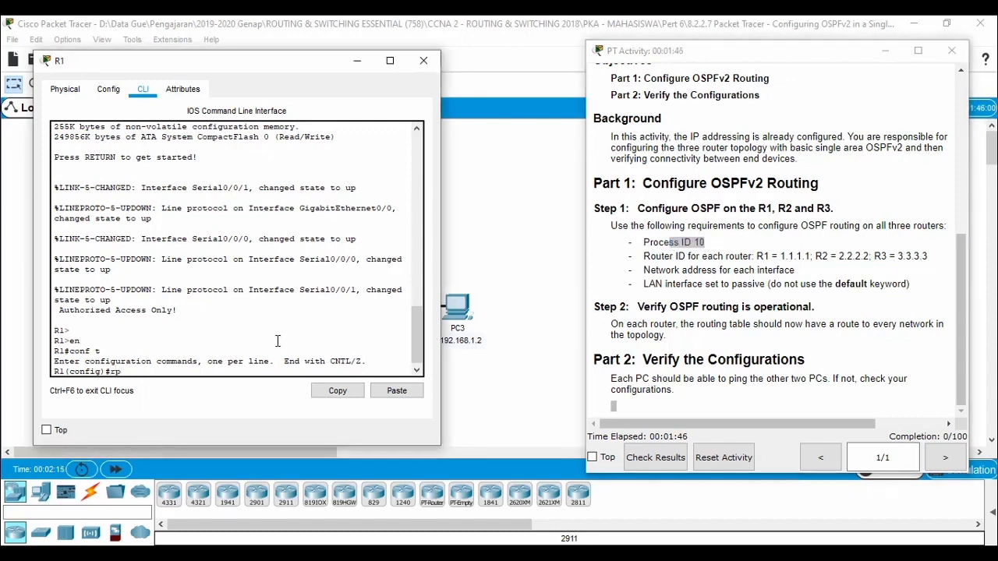
pyautogui.press('BackSpace')
pyautogui.write('ou')
pyautogui.press('Tab')
pyautogui.write('os')
pyautogui.press('Tab')
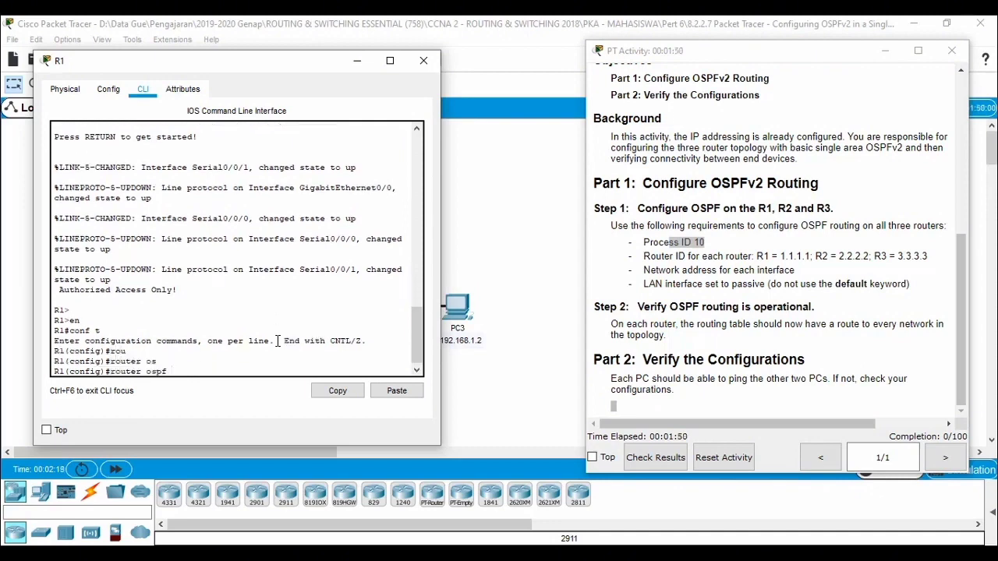
pyautogui.write('10')
pyautogui.press('Return')
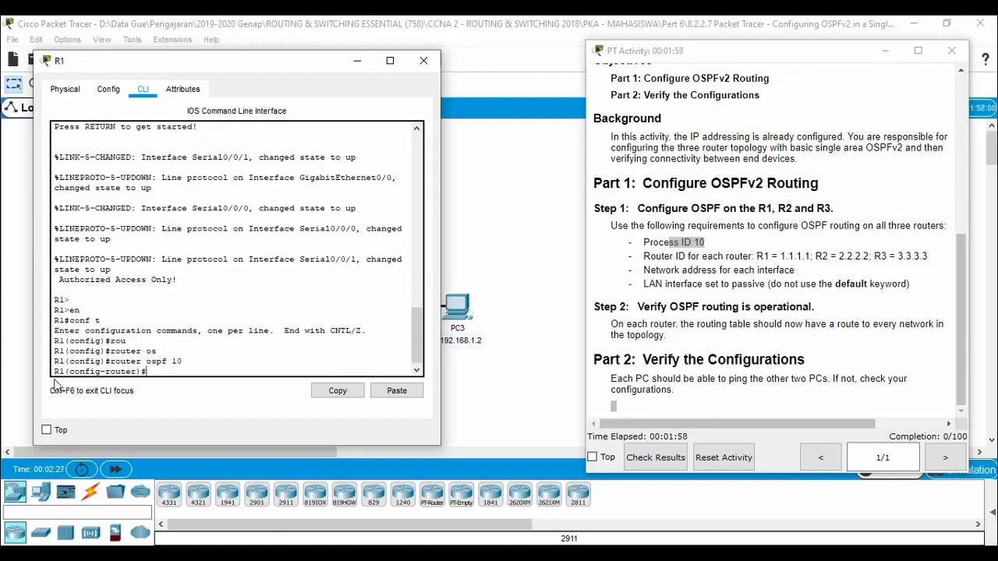
# Step: Set R1's OSPF router ID to 1.1.1.1 and move its console aside to uncover the topology
pyautogui.write('rou')
pyautogui.press('Tab')
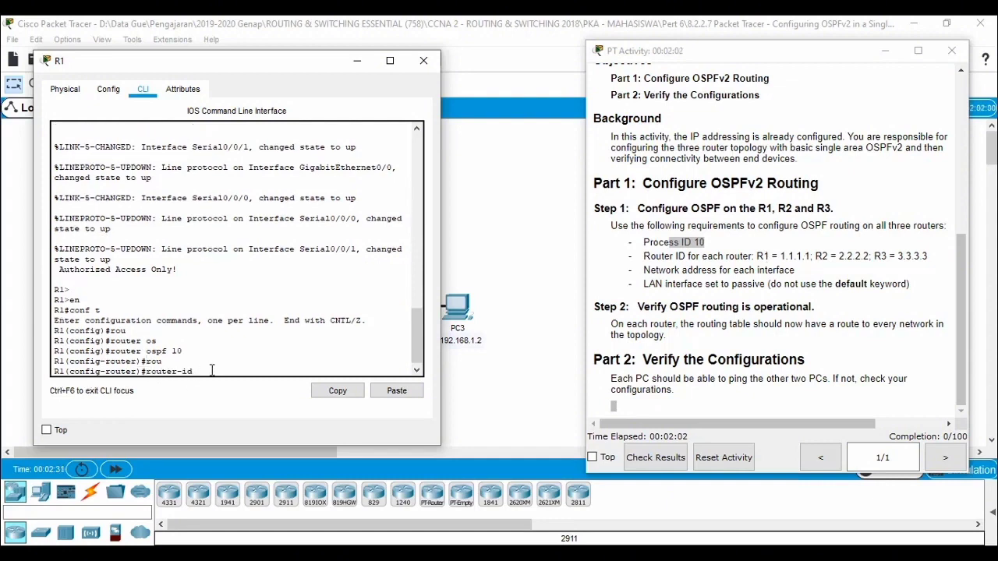
pyautogui.write('1.1.1.1')
pyautogui.moveTo(289, 67); pyautogui.dragTo(702, 37)
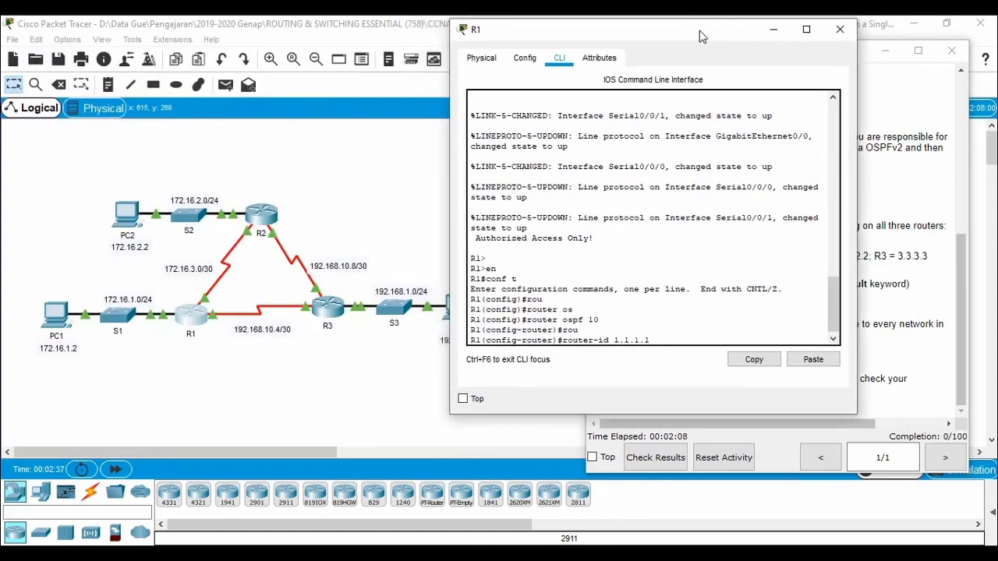
pyautogui.press('Return')
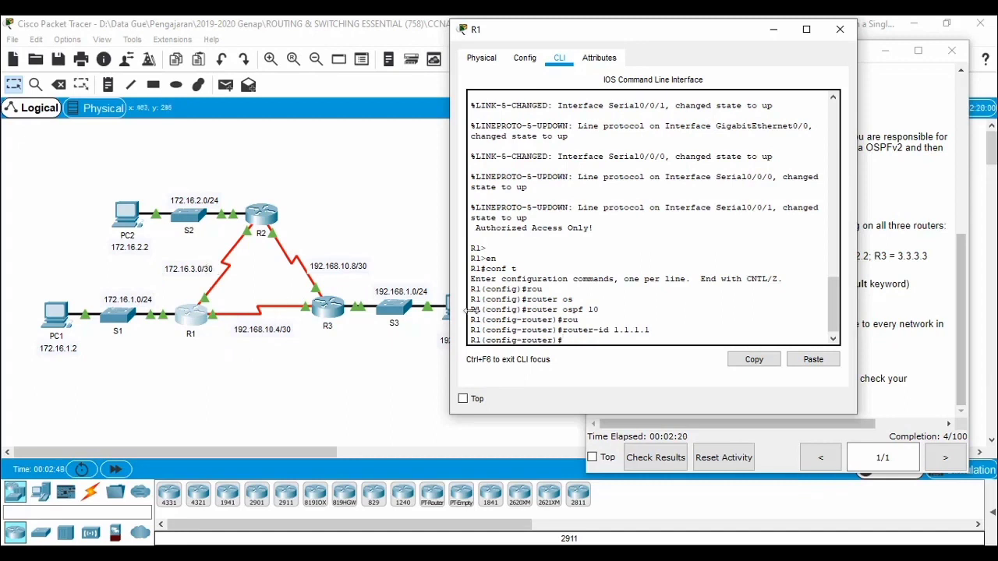
# Step: Advertise R1's LAN network 172.16.1.0 with wildcard mask 0.0.0.255 in OSPF area 0, consulting the command help for the mask argument
pyautogui.write('net')
pyautogui.press('Tab')
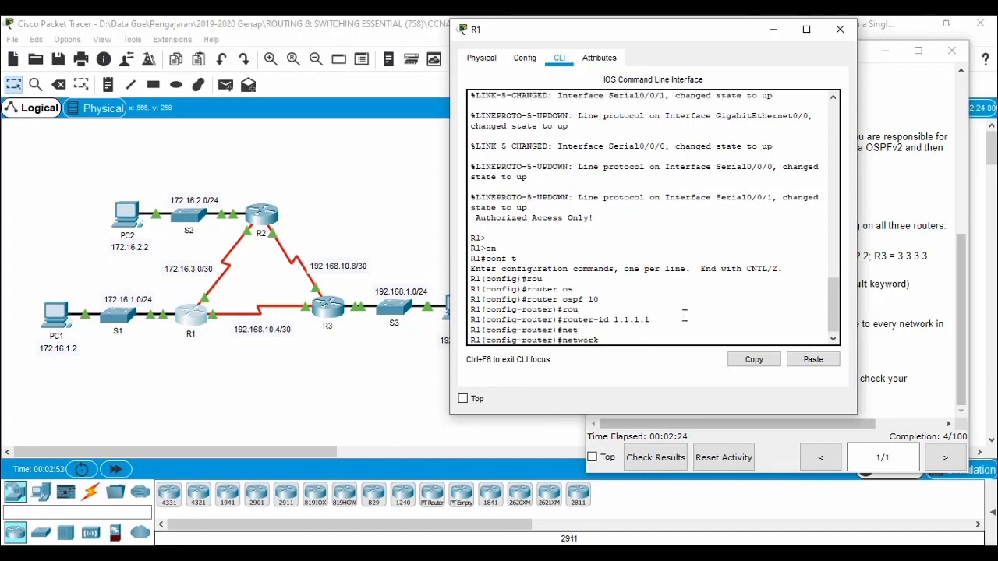
pyautogui.write('172.16.1.0 ?')
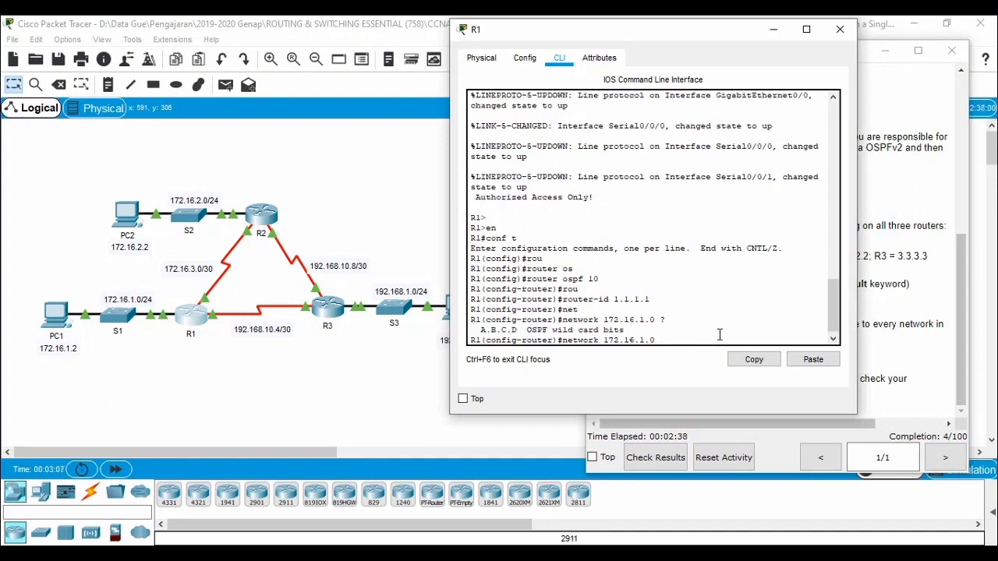
pyautogui.write('0.0.0.255 are')
pyautogui.press('Tab')
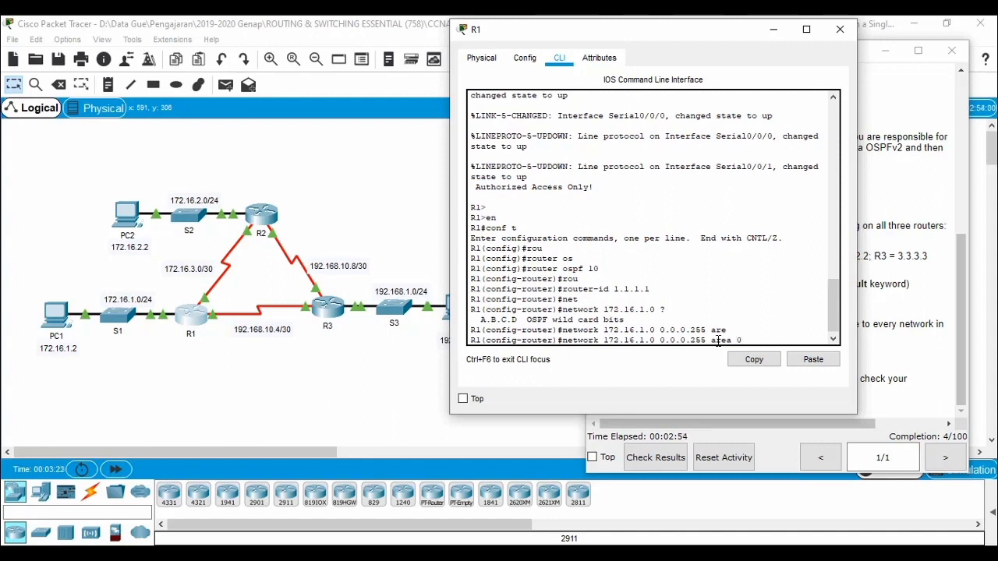
pyautogui.press('Return')
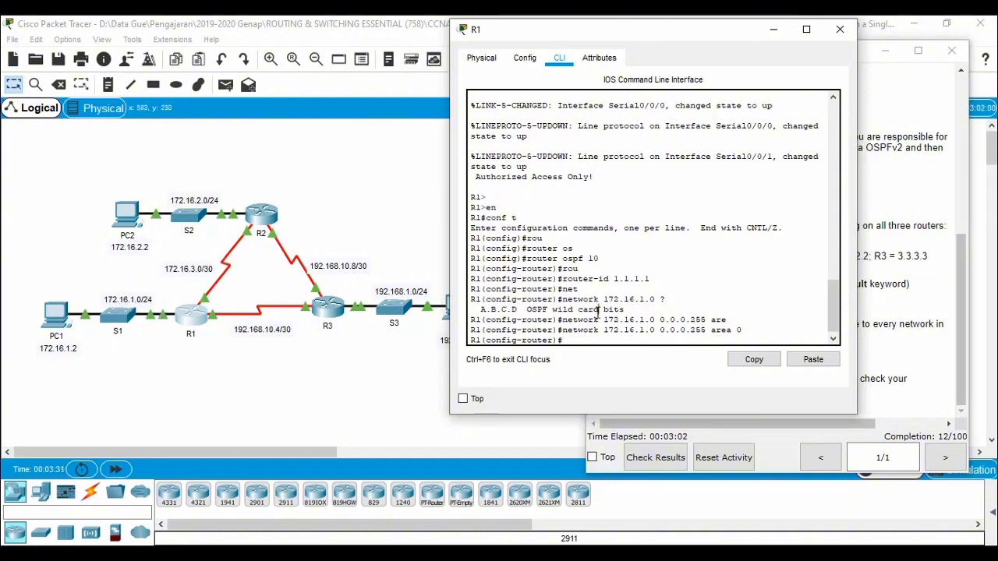
# Step: Advertise the R1–R2 link network 172.16.3.0 with wildcard mask 0.0.0.3 in OSPF area 0 on R1
pyautogui.write('network 172.16.3.0 0')
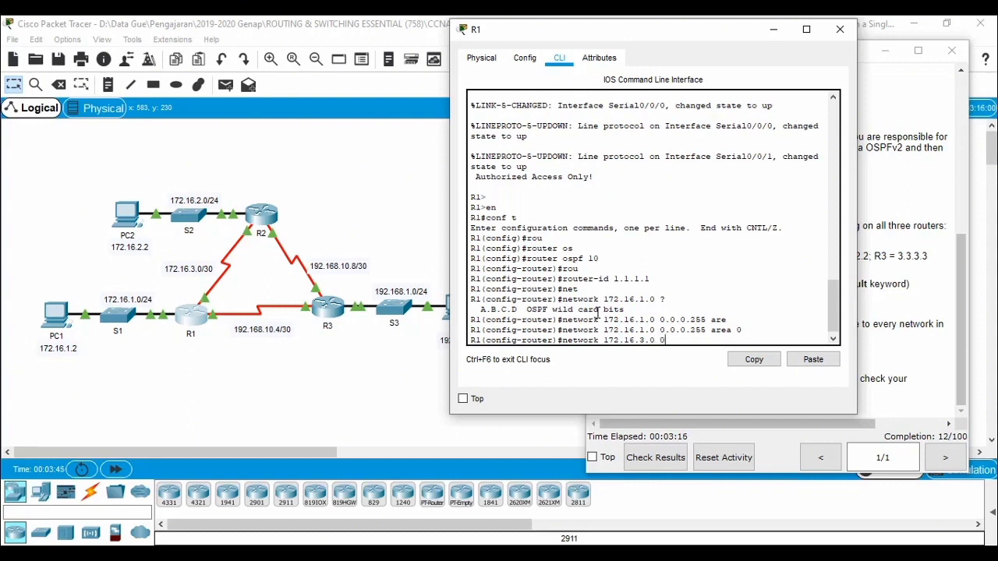
pyautogui.write('.0.0.3 are')
pyautogui.press('Tab')
pyautogui.write('0')
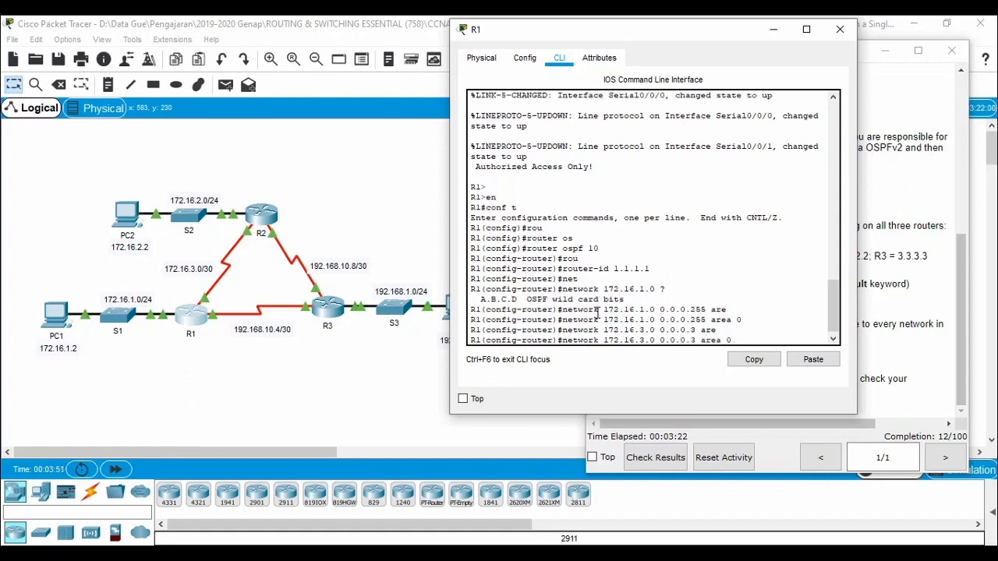
pyautogui.press('Return')
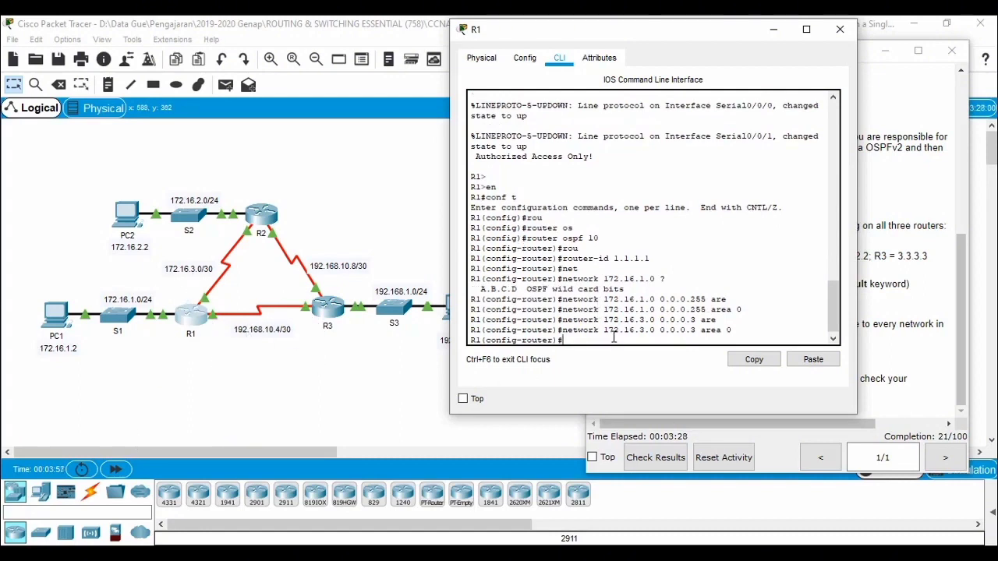
# Step: Advertise the R1–R3 link network 192.168.10.4 with wildcard mask 0.0.0.3 in area 0 on R1, and close the router's window
pyautogui.write('netwo')
pyautogui.press('Tab')
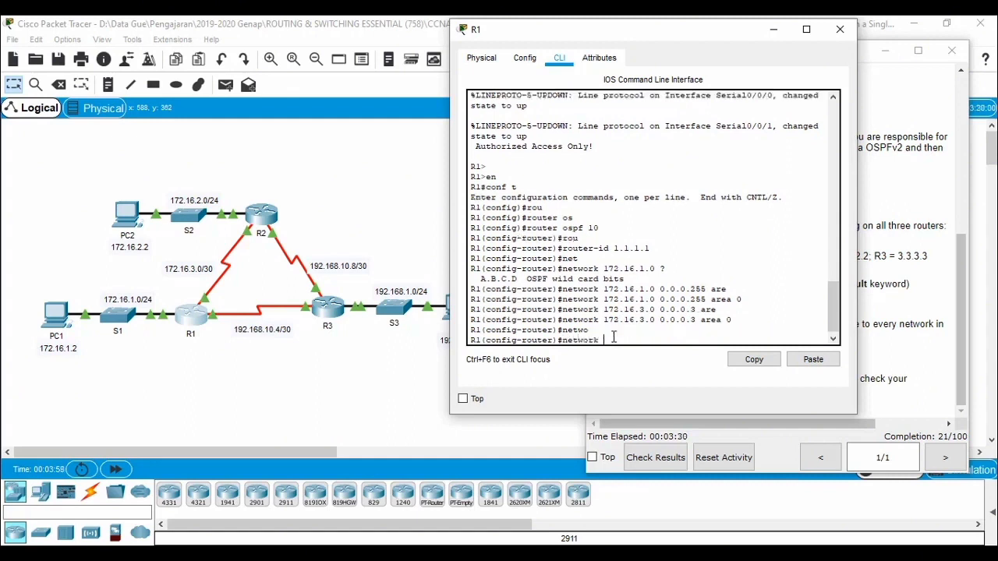
pyautogui.write('192.168.10.4')
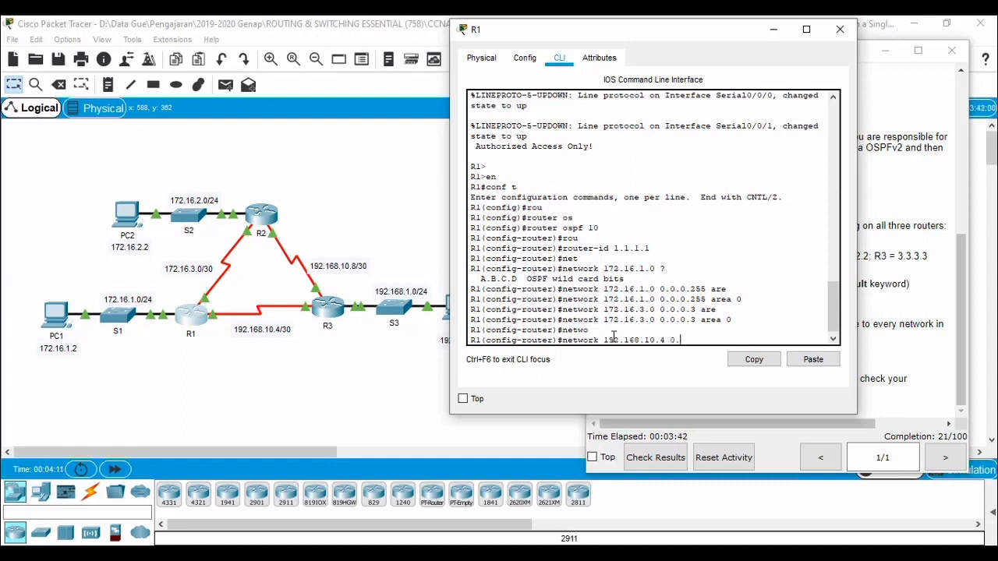
pyautogui.write(' 0.0.0.3 area 0')
pyautogui.press('Return')
pyautogui.press('Return')
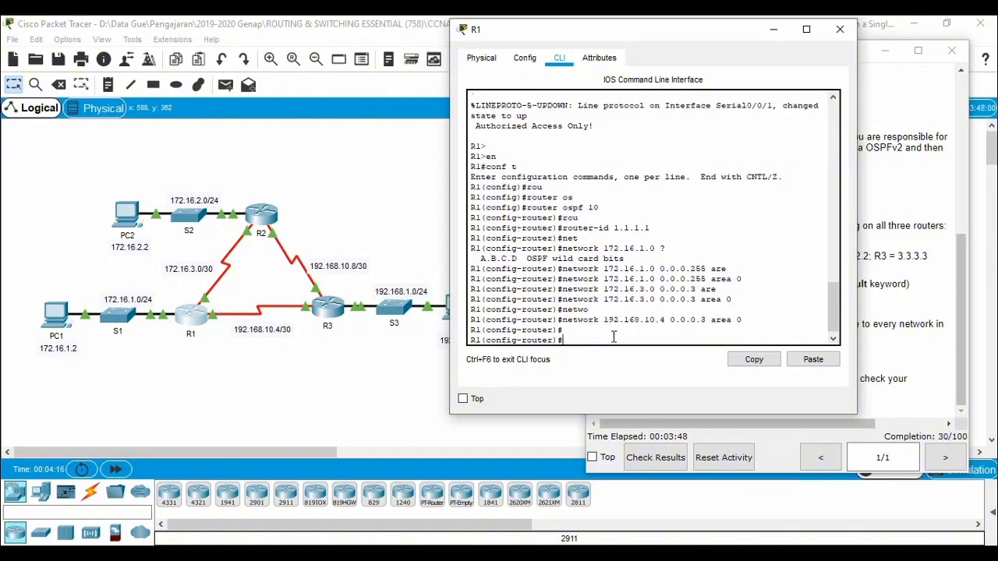
pyautogui.click(845, 31)
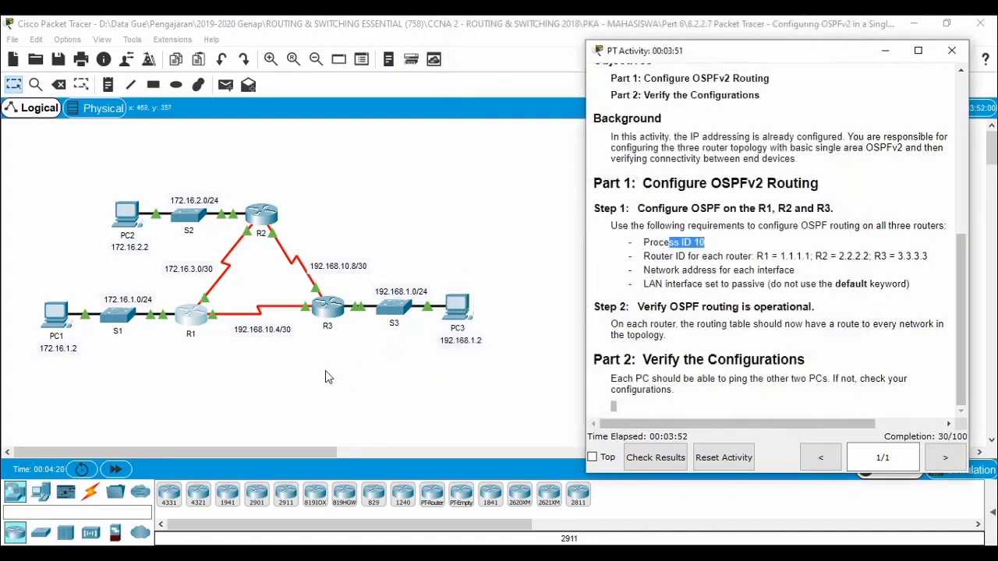
# Step: Open router R2's command-line interface and place it beside the OSPFv2 activity instructions
pyautogui.click(262, 234)
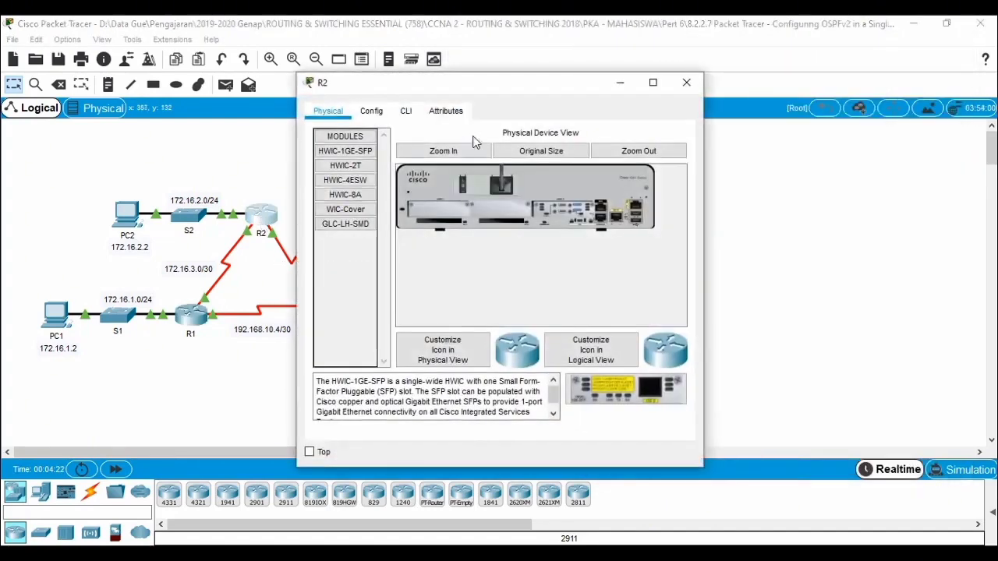
pyautogui.click(407, 111)
pyautogui.moveTo(515, 89); pyautogui.dragTo(311, 66)
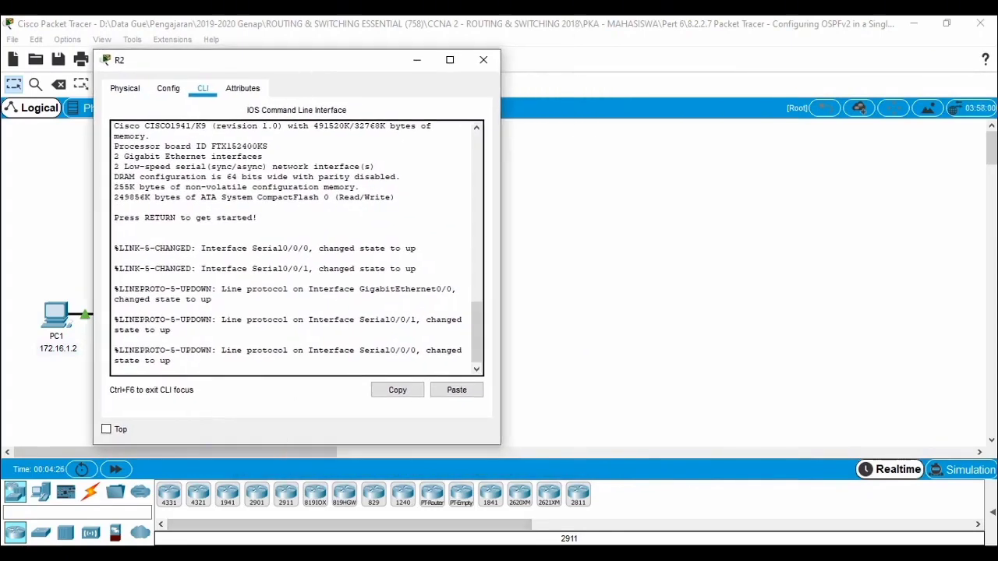
pyautogui.moveTo(304, 553)
pyautogui.click(269, 504)
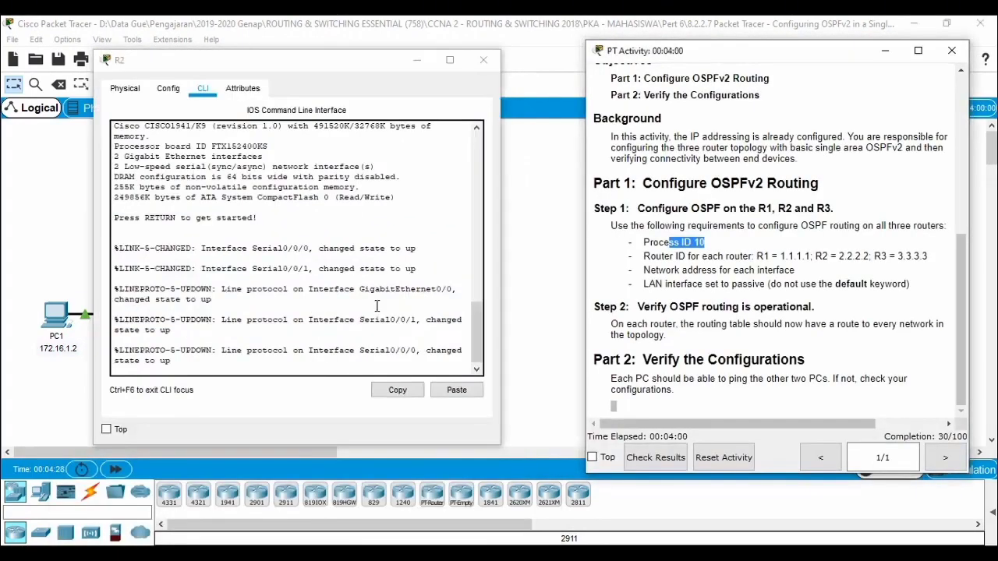
pyautogui.moveTo(351, 61); pyautogui.dragTo(432, 63)
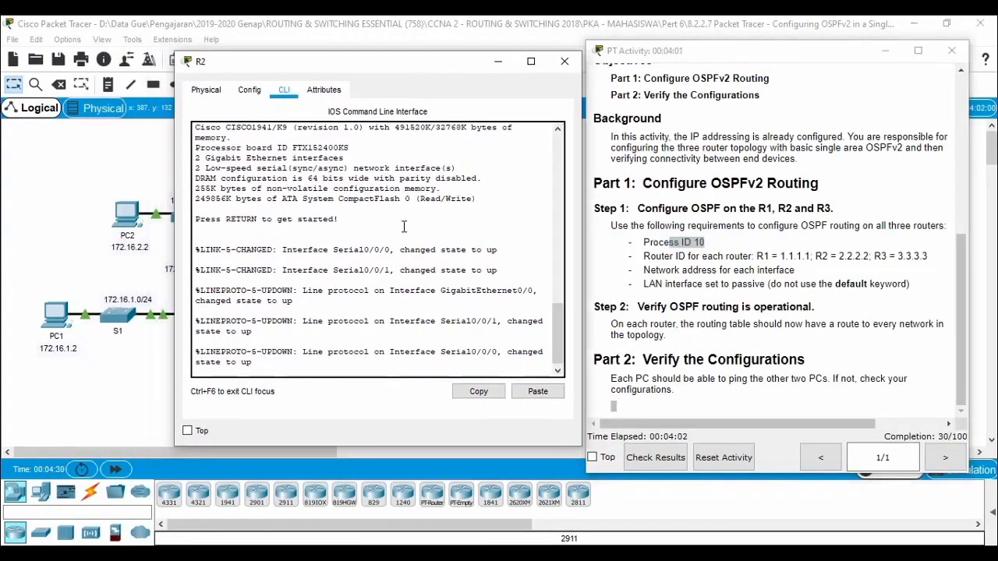
# Step: Start the console session on R2 and enter privileged EXEC mode, continuing into global configuration mode
pyautogui.press('Return')
pyautogui.press('Return')
pyautogui.press('Return')
pyautogui.write('en')
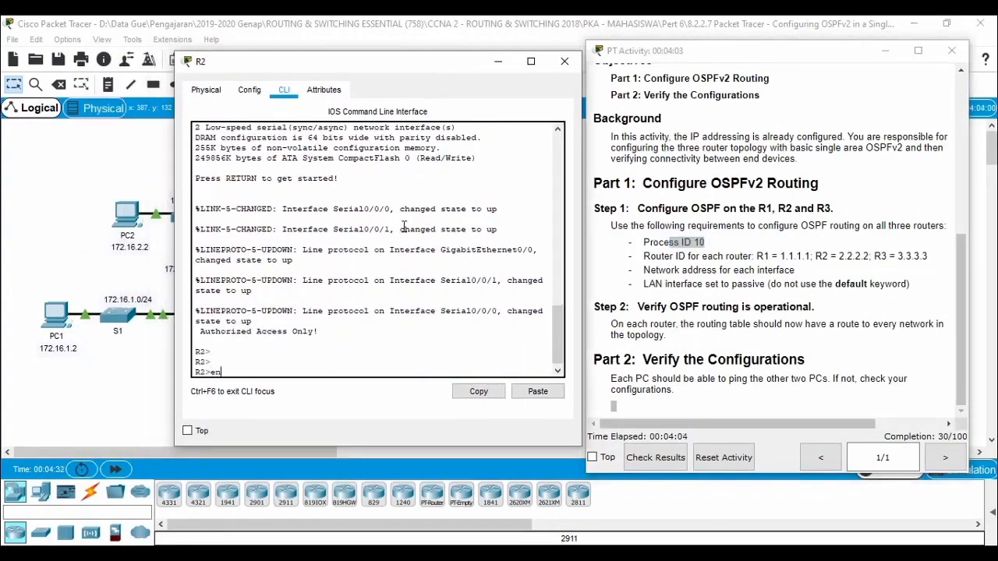
pyautogui.press('Return')
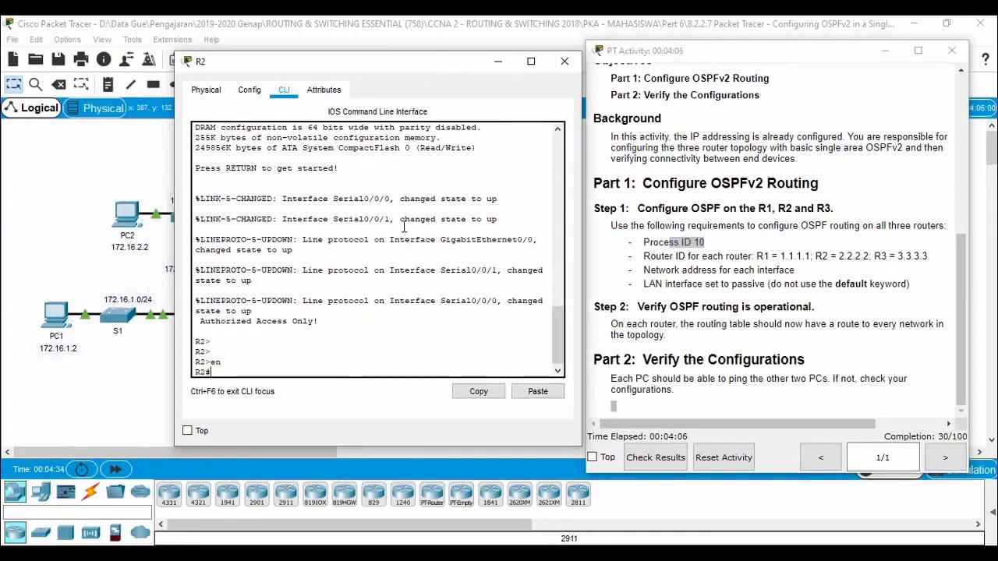
pyautogui.write('conf t')
pyautogui.press('Return')
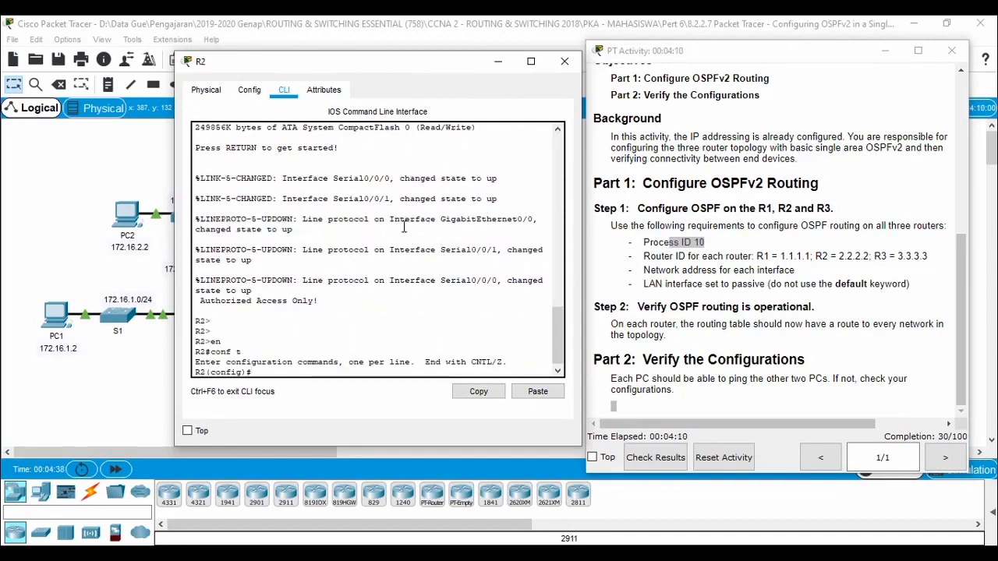
# Step: Start OSPF routing process 10 on R2
pyautogui.write('rou')
pyautogui.press('Tab')
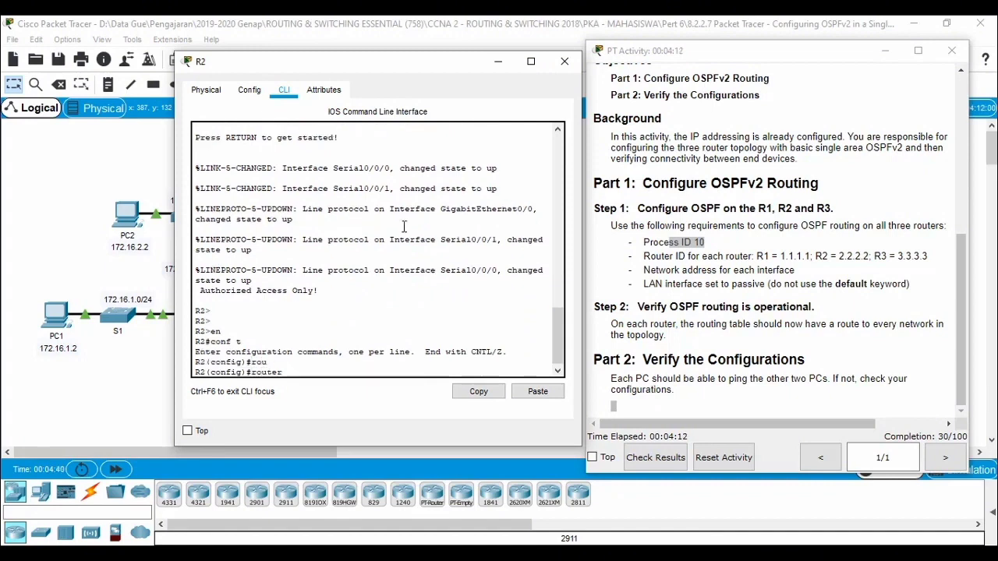
pyautogui.write('o')
pyautogui.press('Tab')
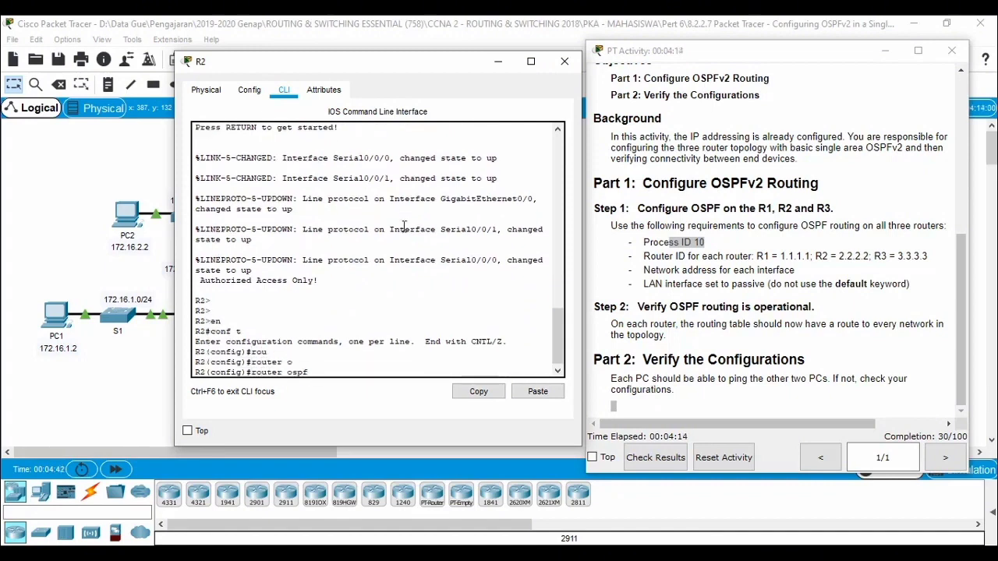
pyautogui.write('10')
pyautogui.press('Return')
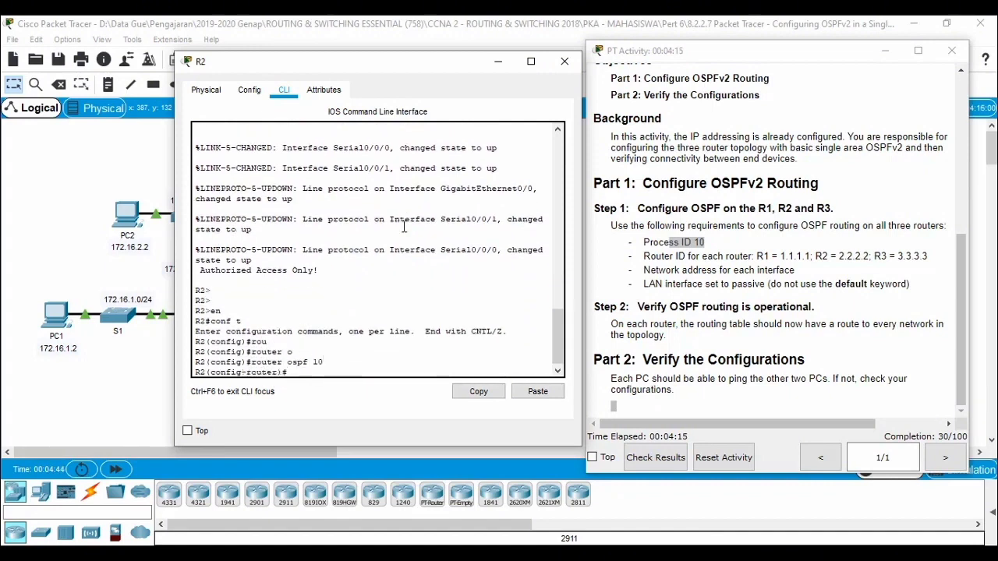
# Step: Set R2's OSPF router ID to 2.2.2.2
pyautogui.write('rou')
pyautogui.press('Tab')
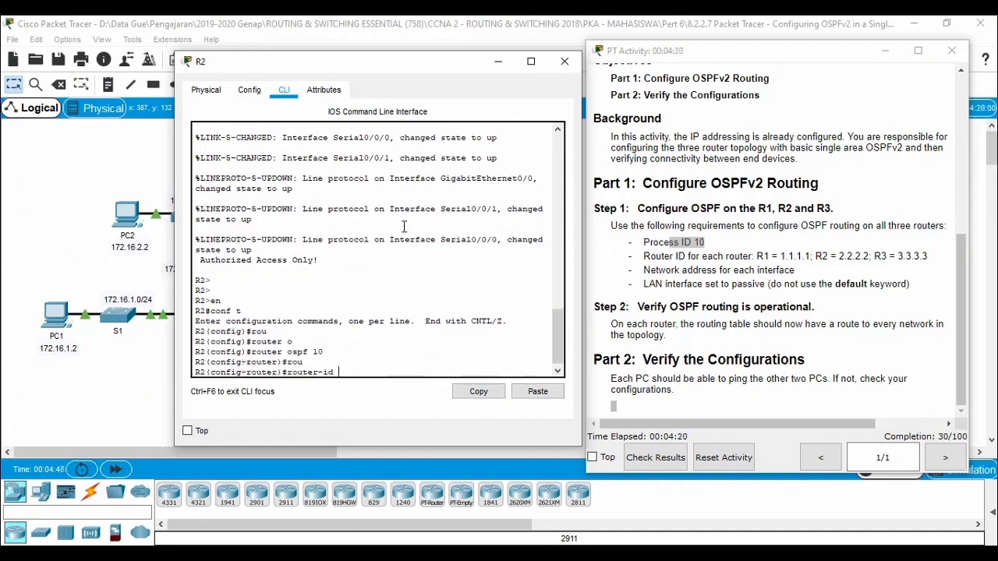
pyautogui.write('2.2.2.2')
pyautogui.press('Return')
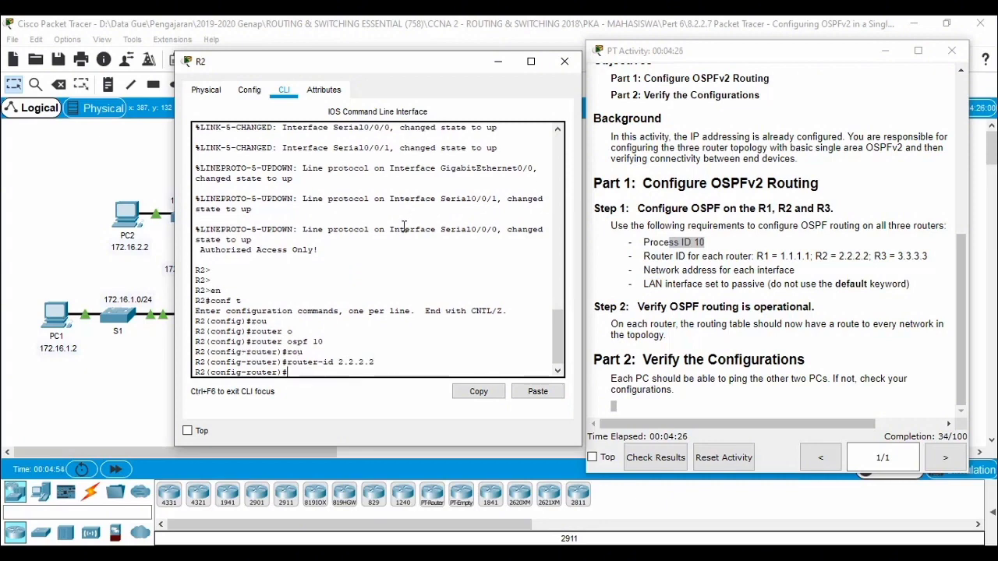
# Step: Uncover the topology diagram and advertise R2's LAN network 172.16.2.0 with wildcard mask 0.0.0.255 in OSPF area 0
pyautogui.moveTo(382, 55); pyautogui.dragTo(707, 55)
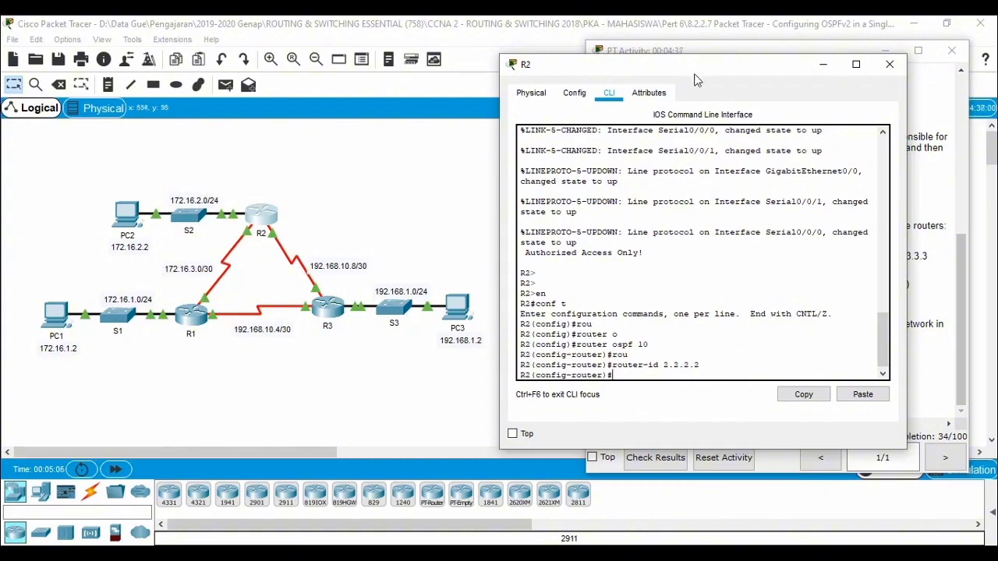
pyautogui.write('netw')
pyautogui.press('Tab')
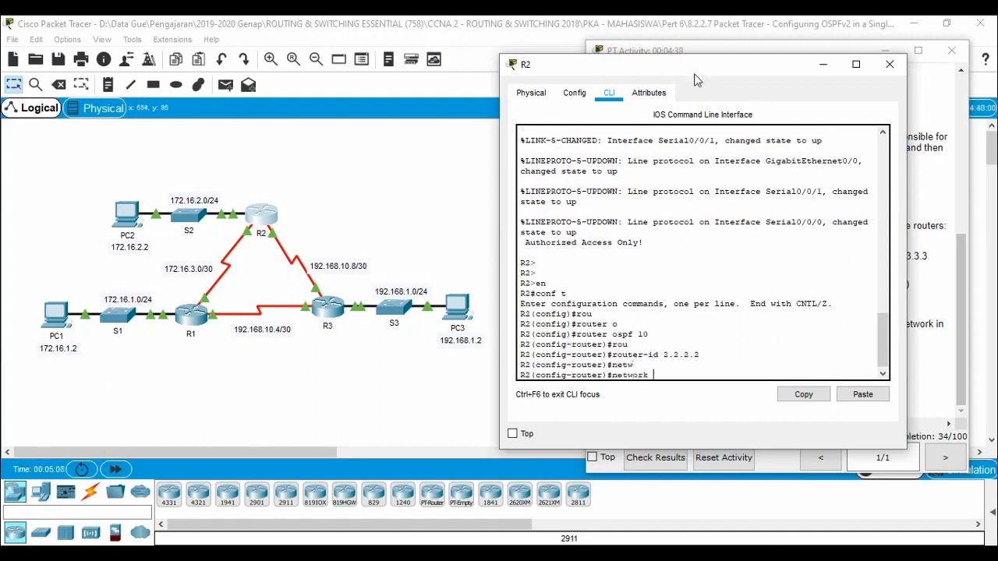
pyautogui.write('172.16')
pyautogui.write('.2.0 0.0.0.255 a')
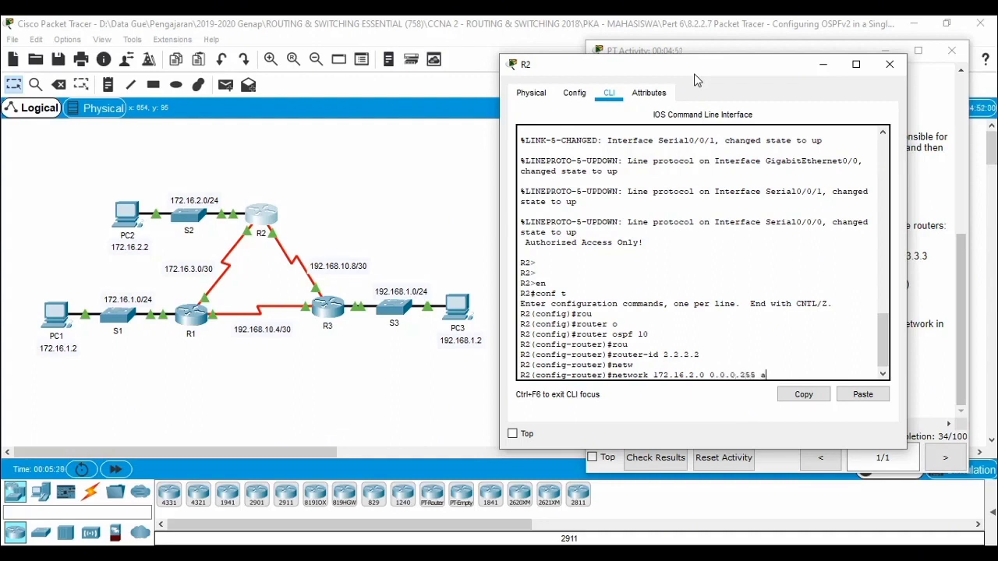
pyautogui.write('re')
pyautogui.press('Tab')
pyautogui.write('0')
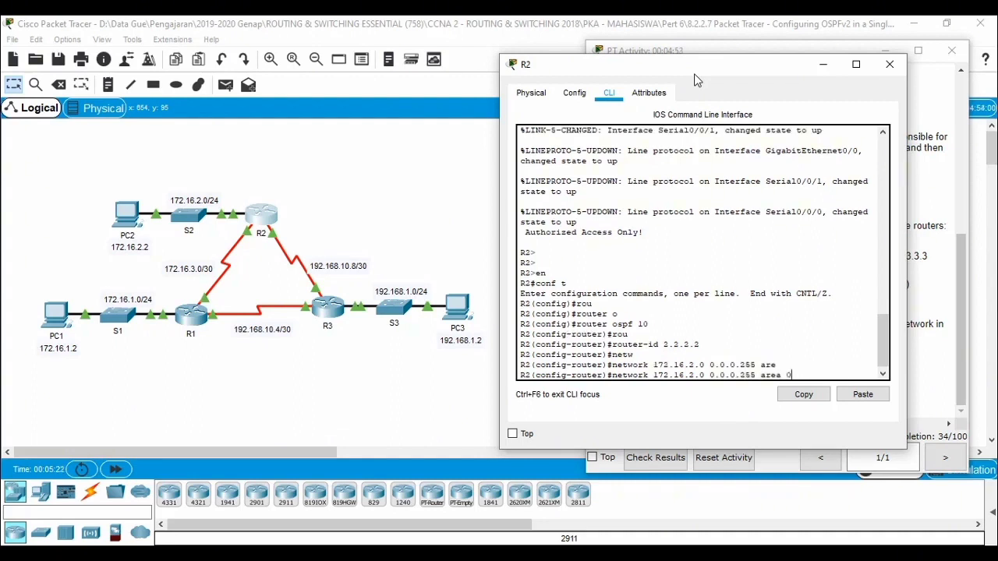
pyautogui.press('Return')
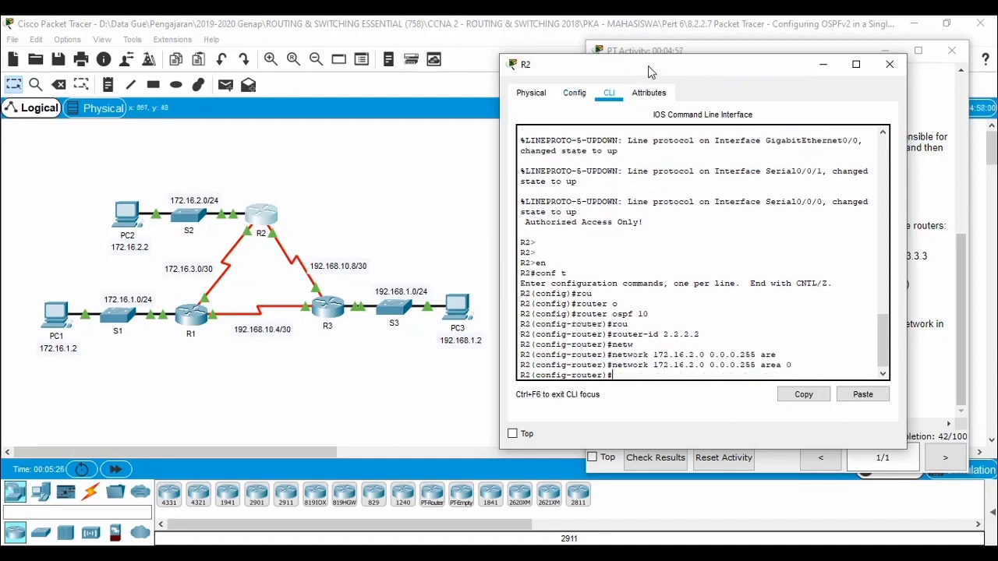
# Step: Advertise the R1–R2 link network 172.16.3.0 with wildcard mask 0.0.0.3 in OSPF area 0 on R2
pyautogui.write('netwo')
pyautogui.press('Tab')
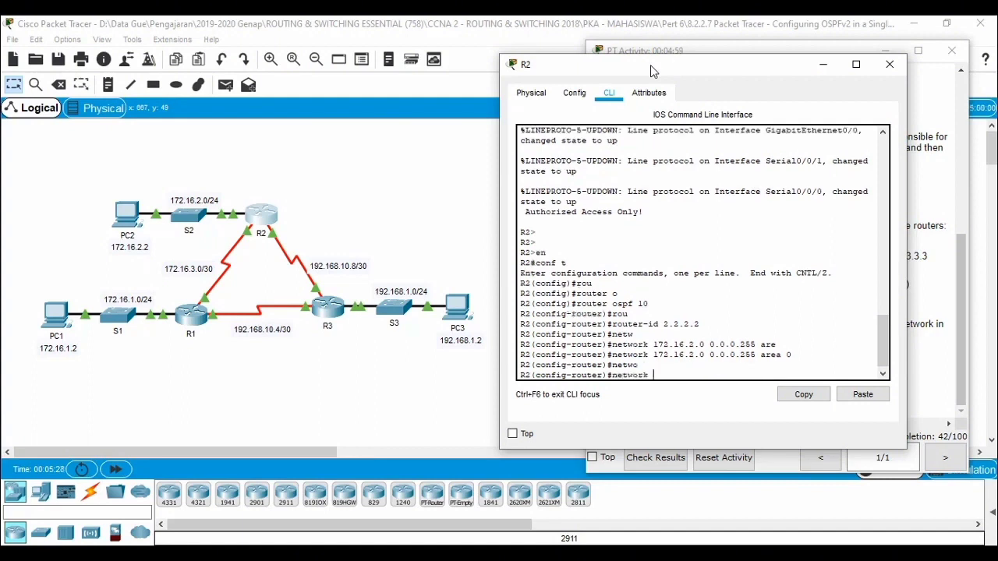
pyautogui.write('172.16.3.0 0.0.0.3 are')
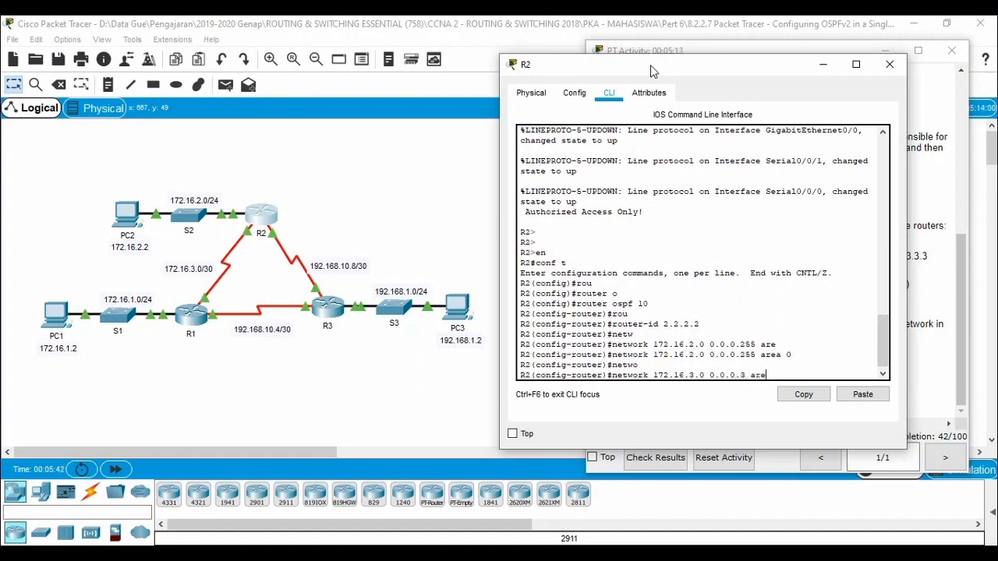
pyautogui.press('Tab')
pyautogui.write('0')
pyautogui.press('Return')
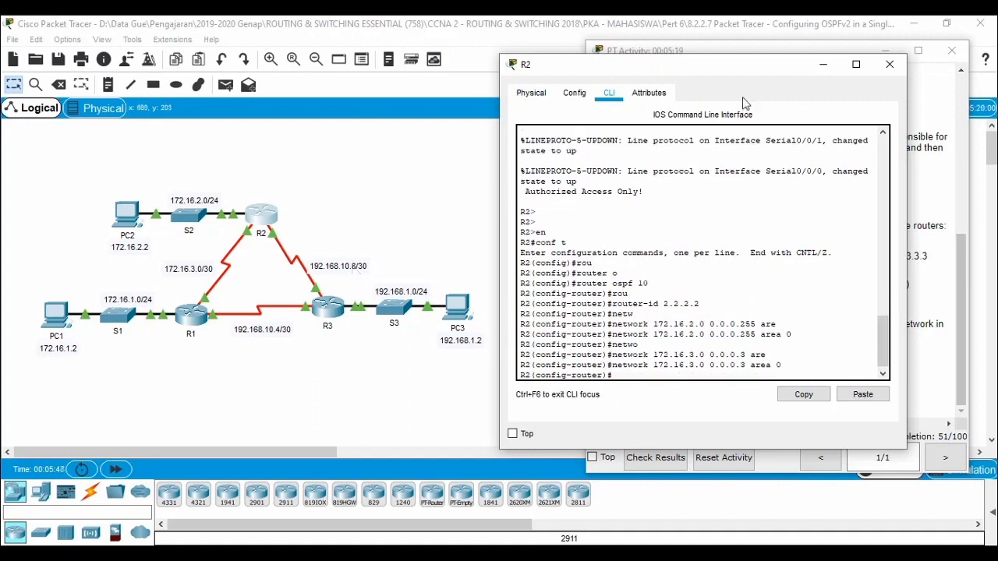
pyautogui.press('Return')
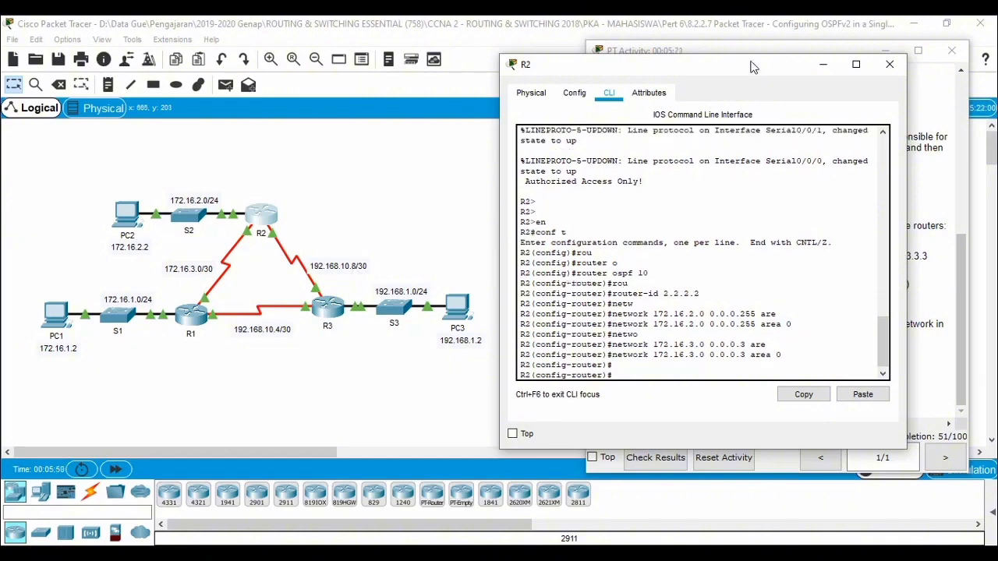
pyautogui.write('netw')
pyautogui.press('Tab')
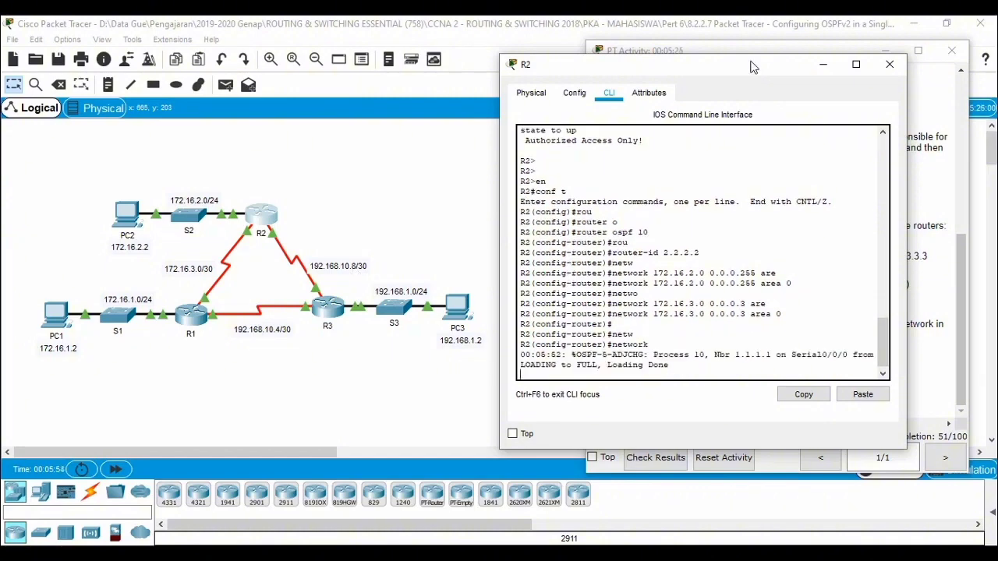
pyautogui.write('19')
pyautogui.press('BackSpace')
pyautogui.press('BackSpace')
pyautogui.press('BackSpace')
pyautogui.press('BackSpace')
pyautogui.press('BackSpace')
pyautogui.press('BackSpace')
pyautogui.press('BackSpace')
pyautogui.press('BackSpace')
pyautogui.press('BackSpace')
pyautogui.press('Return')
pyautogui.press('Return')
pyautogui.press('Return')
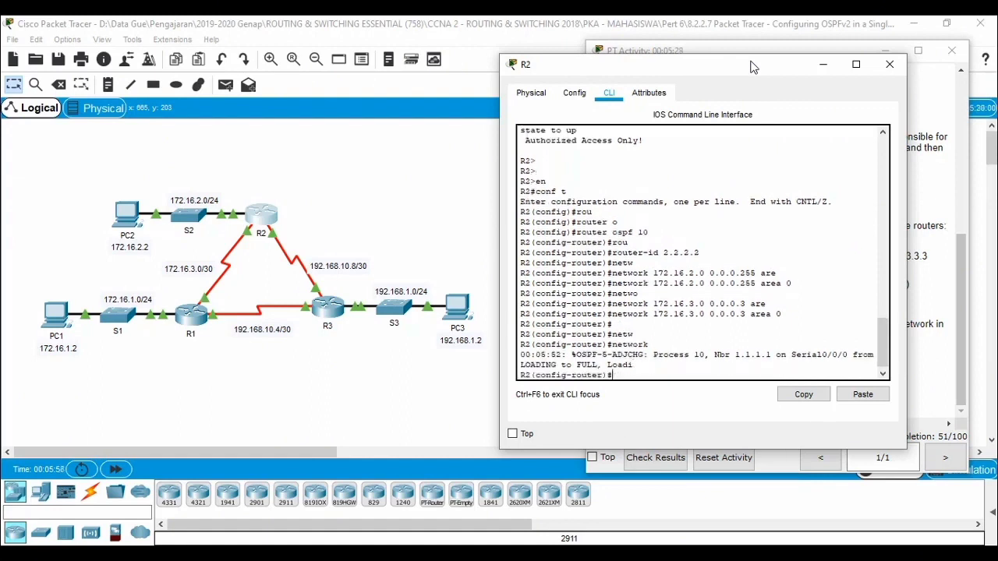
# Step: Advertise the R2–R3 link network 192.168.10.8 with wildcard mask 0.0.0.3 in area 0 on R2, and close the router's window
pyautogui.write('netw')
pyautogui.press('Tab')
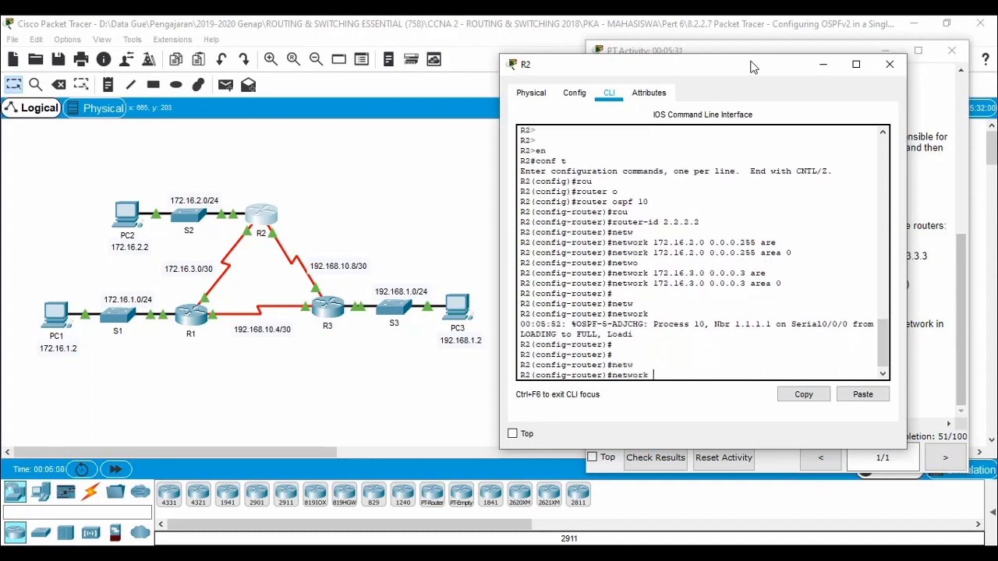
pyautogui.write('192.168.10.8 0.0.0.3 area')
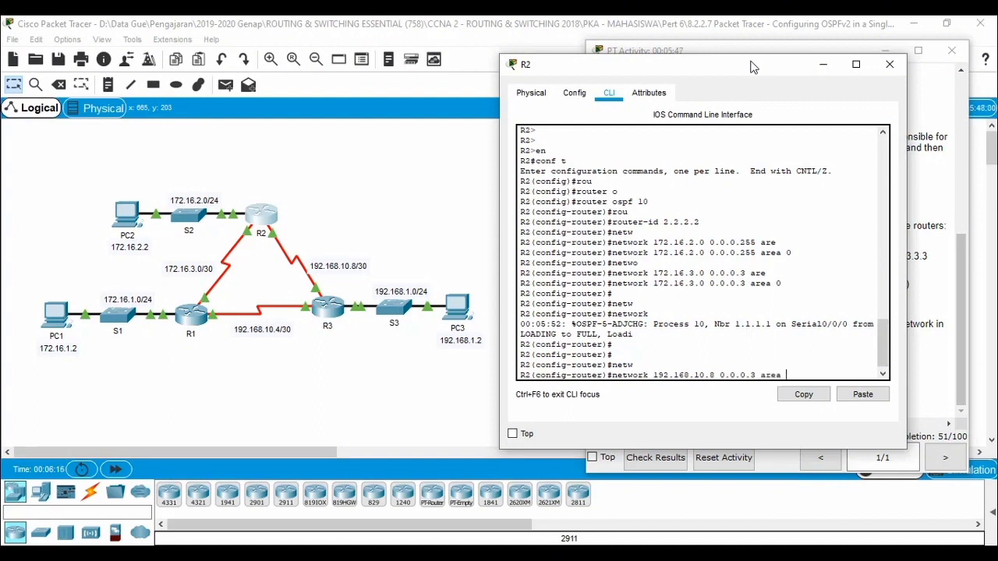
pyautogui.write(' 0')
pyautogui.press('Return')
pyautogui.press('Return')
pyautogui.press('Return')
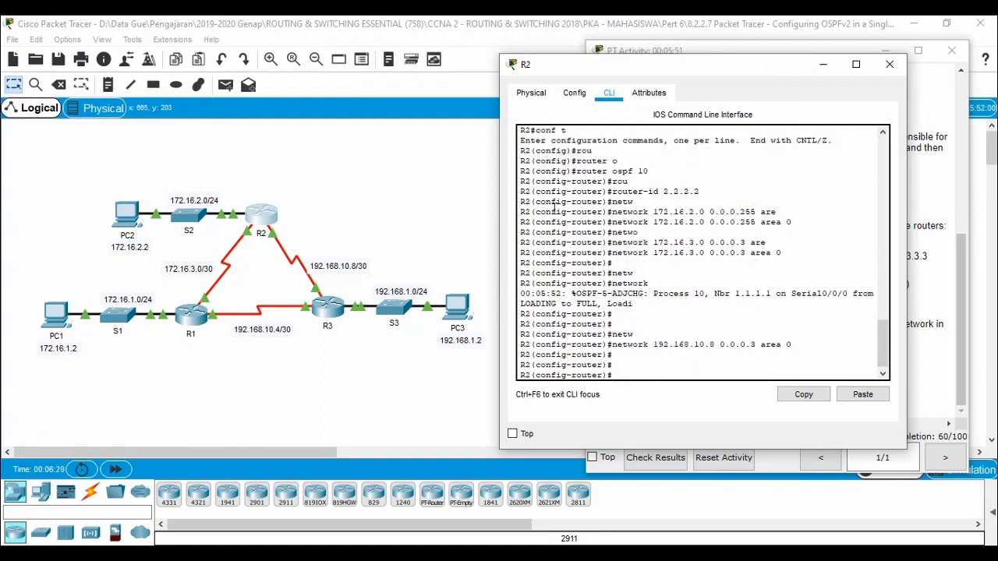
pyautogui.click(890, 67)
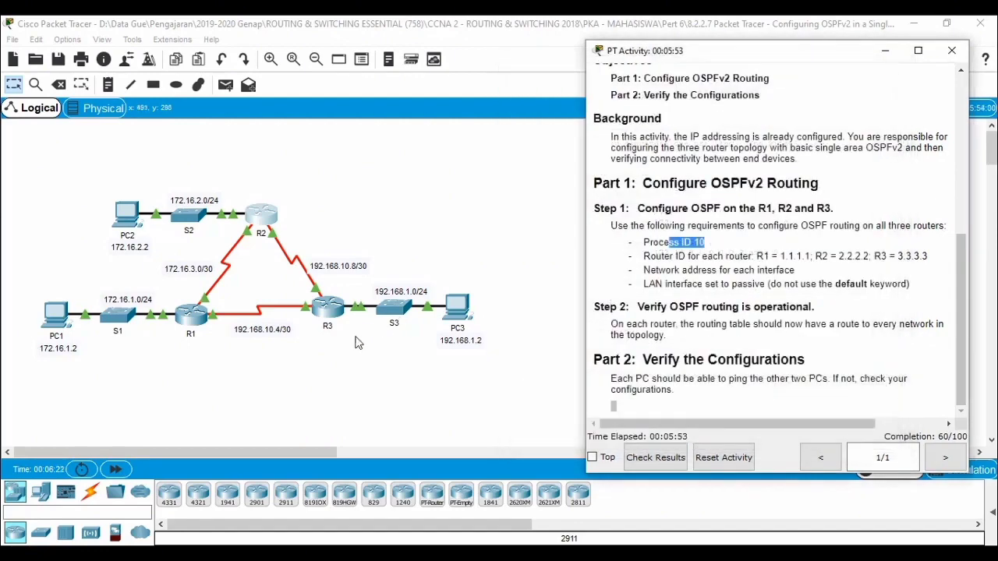
# Step: Open router R3's command-line interface and place it beside the topology diagram
pyautogui.click(330, 312)
pyautogui.moveTo(487, 92); pyautogui.dragTo(723, 66)
pyautogui.click(641, 86)
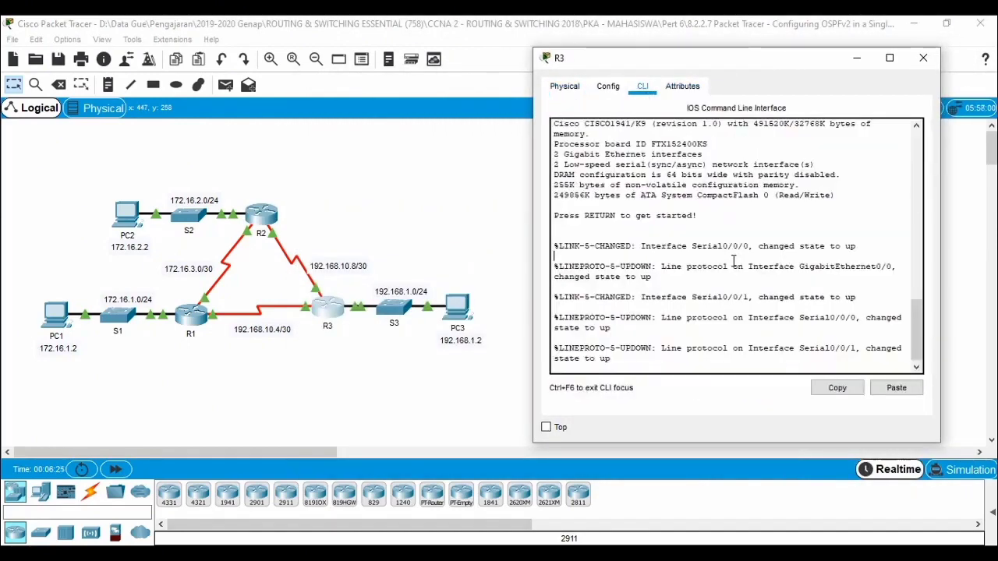
# Step: Start the console session on R3 and enter privileged EXEC mode, continuing into global configuration mode
pyautogui.press('Return')
pyautogui.press('Return')
pyautogui.press('Return')
pyautogui.write('en')
pyautogui.press('Return')
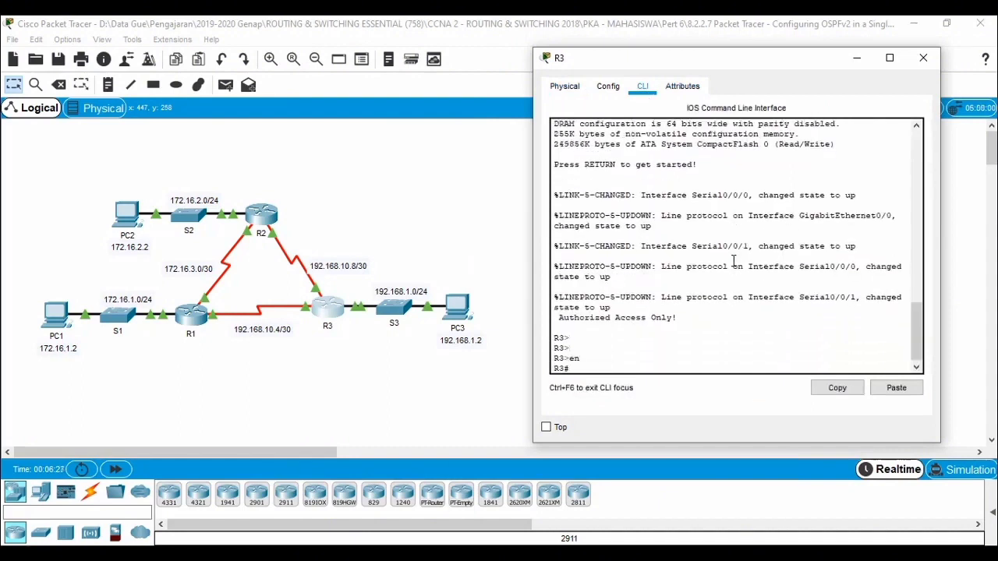
pyautogui.write('conf t')
pyautogui.press('Return')
# Step: Start OSPF routing process 10 on R3
pyautogui.write('rou')
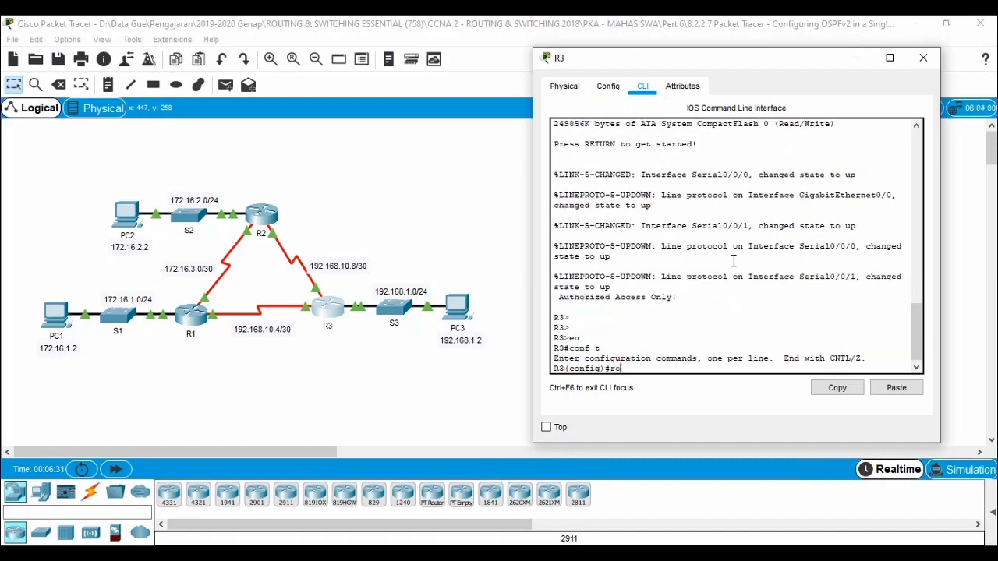
pyautogui.press('Tab')
pyautogui.write('os')
pyautogui.press('Tab')
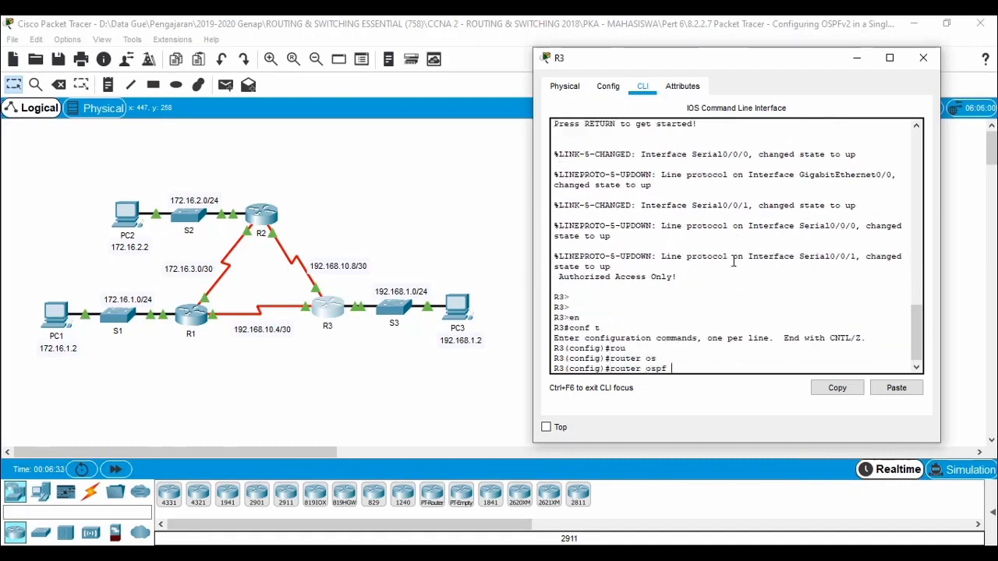
pyautogui.write('10')
pyautogui.press('Return')
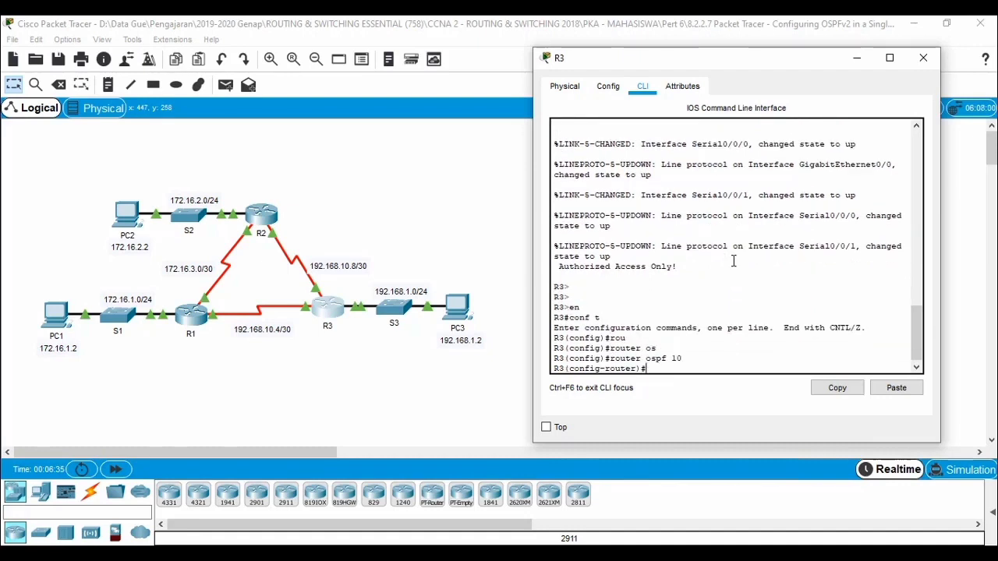
# Step: Set R3's OSPF router ID to 3.3.3.3
pyautogui.write('rou')
pyautogui.press('Tab')
pyautogui.write('3')
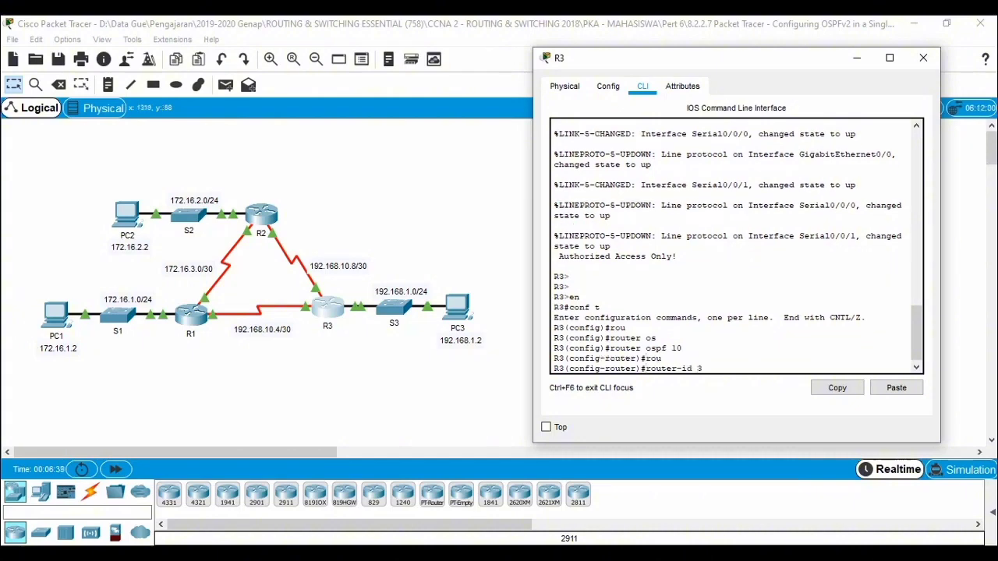
pyautogui.write('.3.3.3')
pyautogui.press('Return')
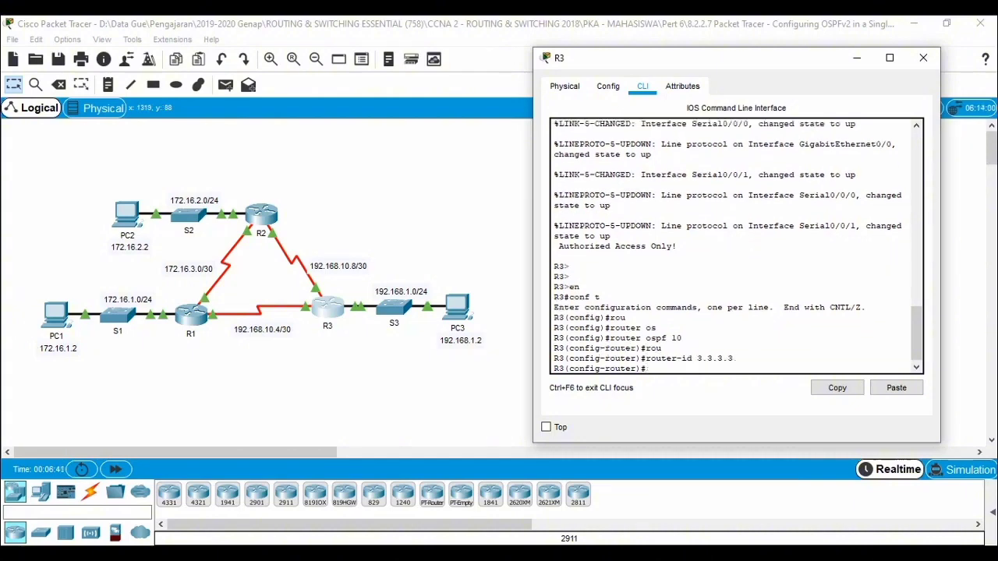
# Step: Advertise R3's LAN network 192.168.1.0 with wildcard mask 0.0.0.255 in OSPF area 0
pyautogui.write('netwo')
pyautogui.press('Tab')
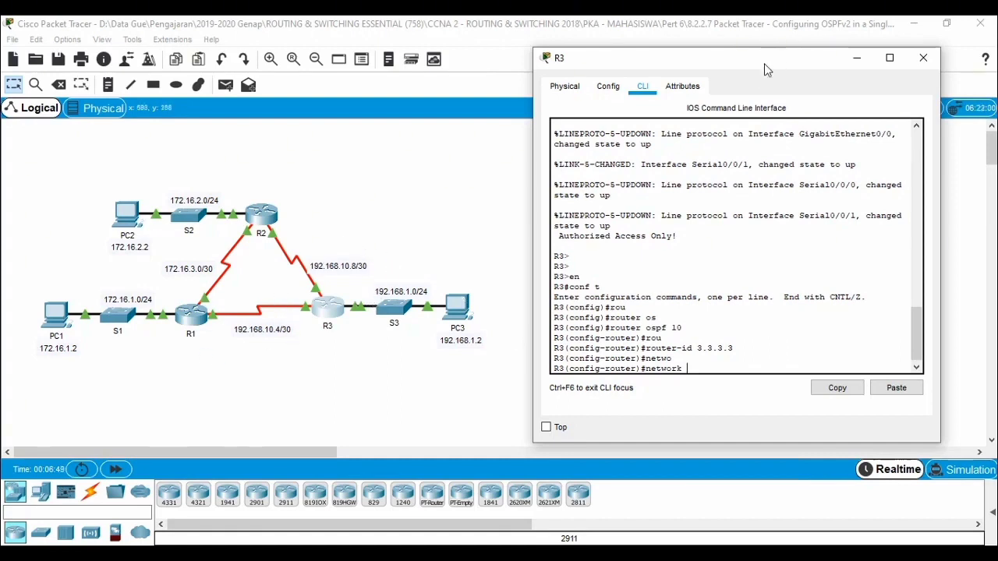
pyautogui.write('192.168.1.0 0.0.0.255 area 0')
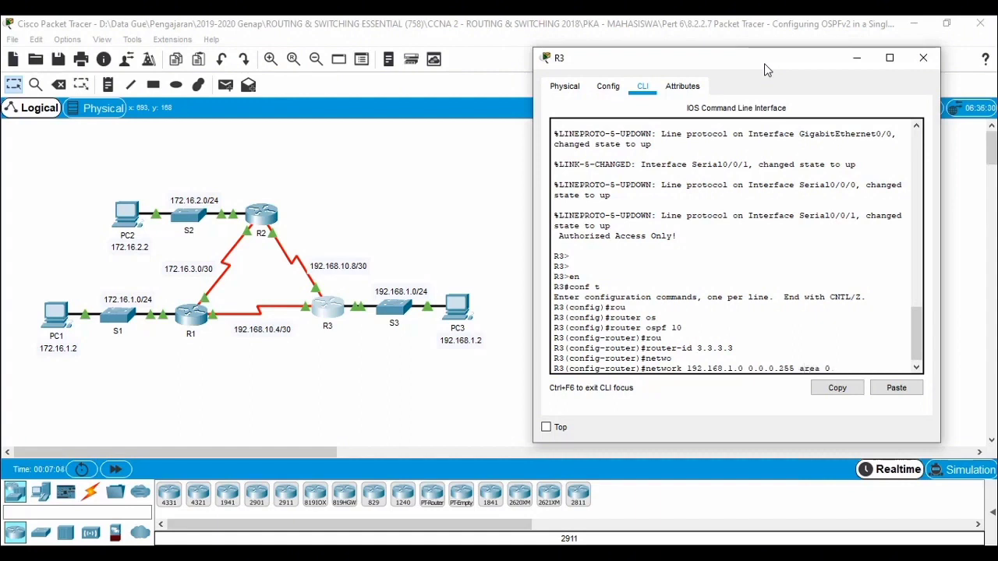
pyautogui.press('Return')
# Step: Advertise the R2–R3 link network 192.168.10.8 with wildcard mask 0.0.0.3 in OSPF area 0 on R3
pyautogui.write('net')
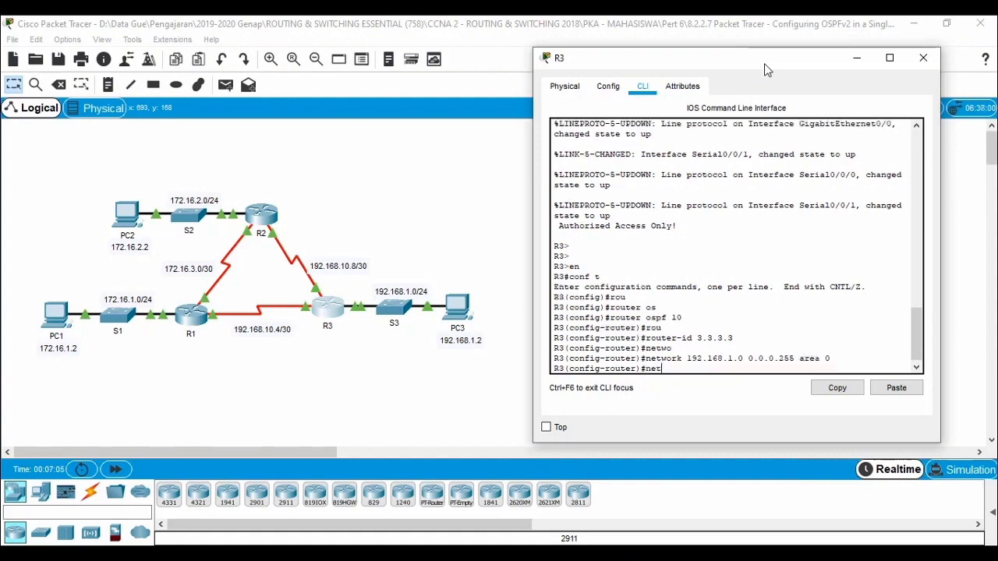
pyautogui.write('work 192.168')
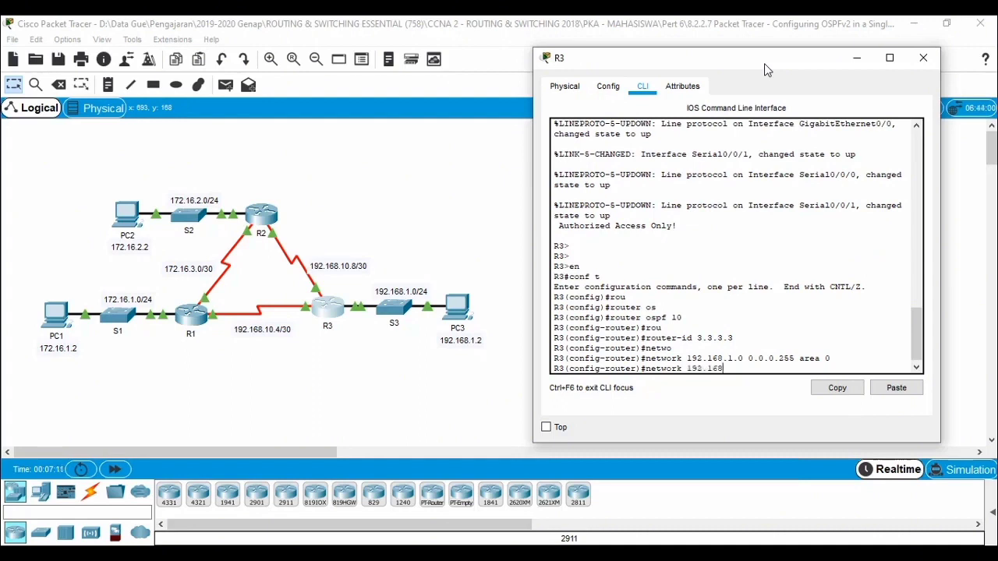
pyautogui.write('.10.8 0.0.0.3 area 0')
pyautogui.press('Return')
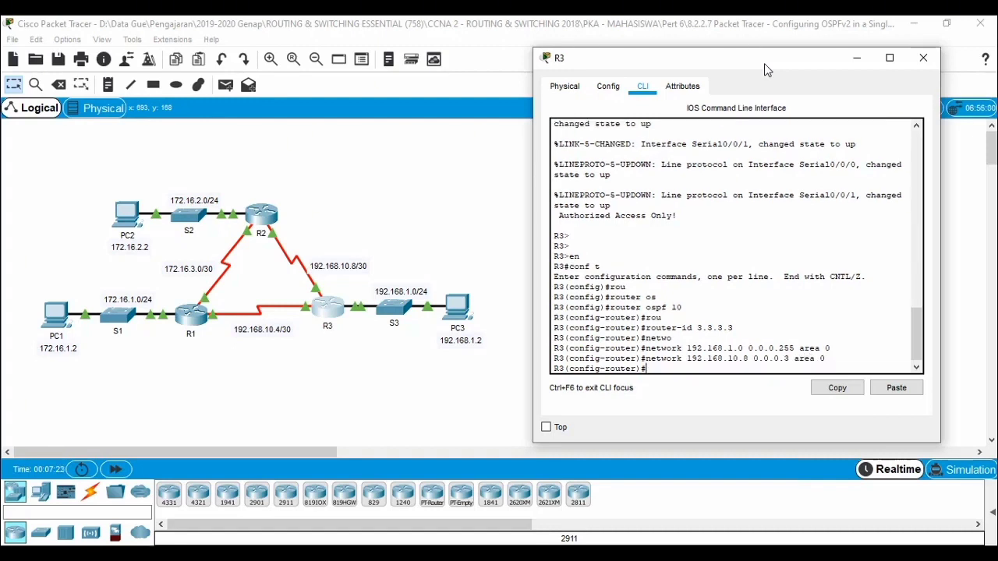
pyautogui.press('Return')
pyautogui.write('netw')
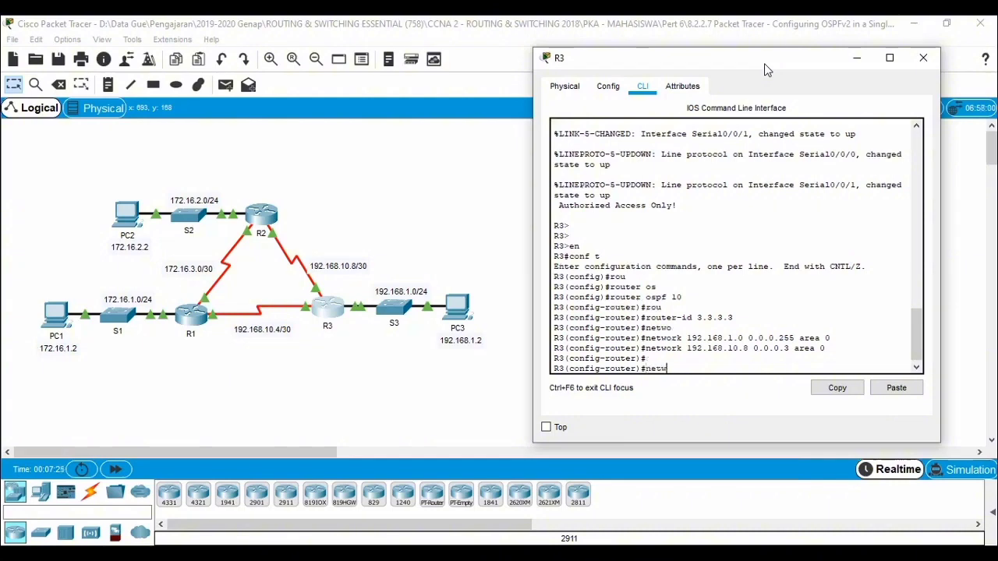
pyautogui.write('ork')
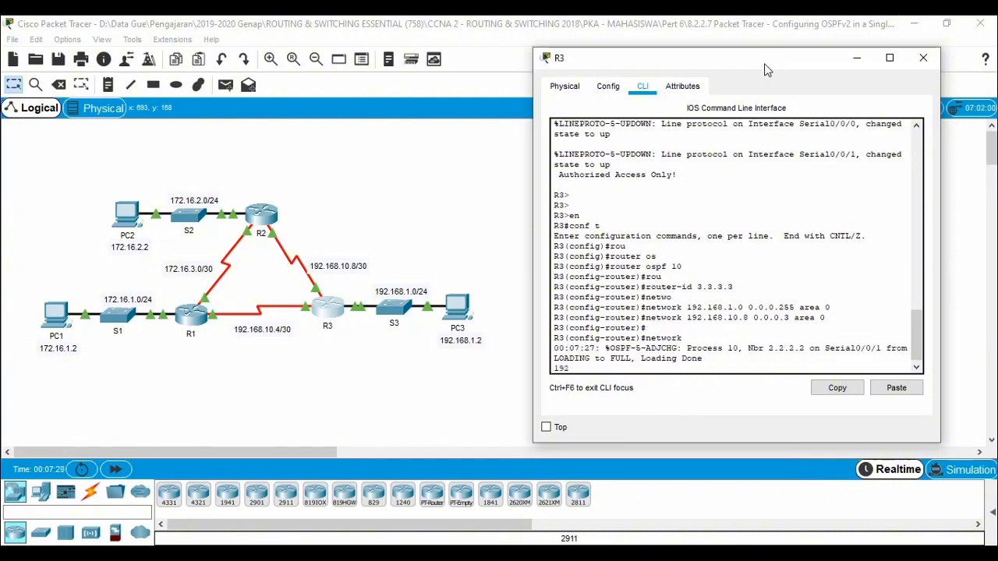
pyautogui.press('Return')
pyautogui.press('Return')
pyautogui.press('Return')
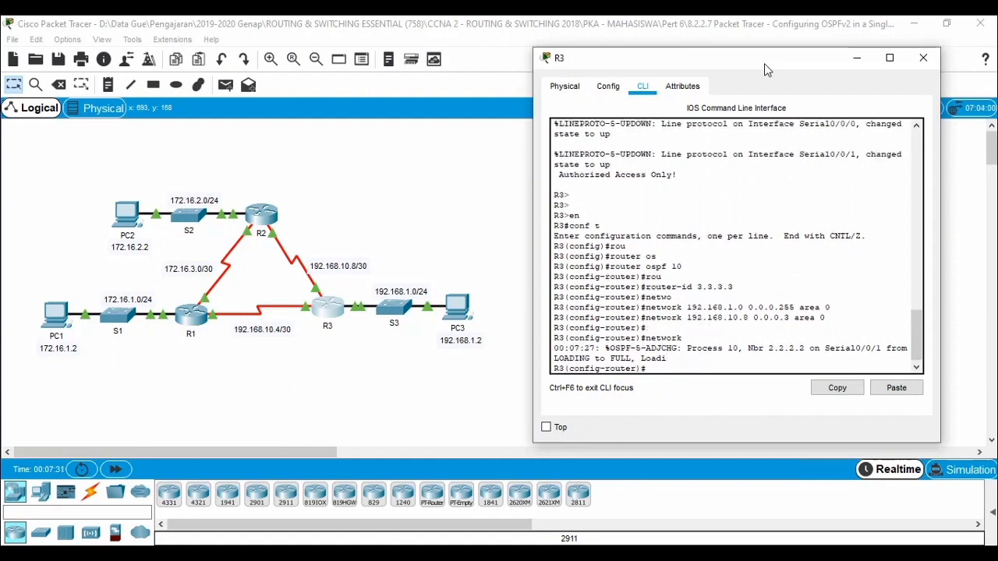
# Step: Advertise the R1–R3 link network 192.168.10.4 with wildcard mask 0.0.0.3 in OSPF area 0 on R3
pyautogui.write('networ')
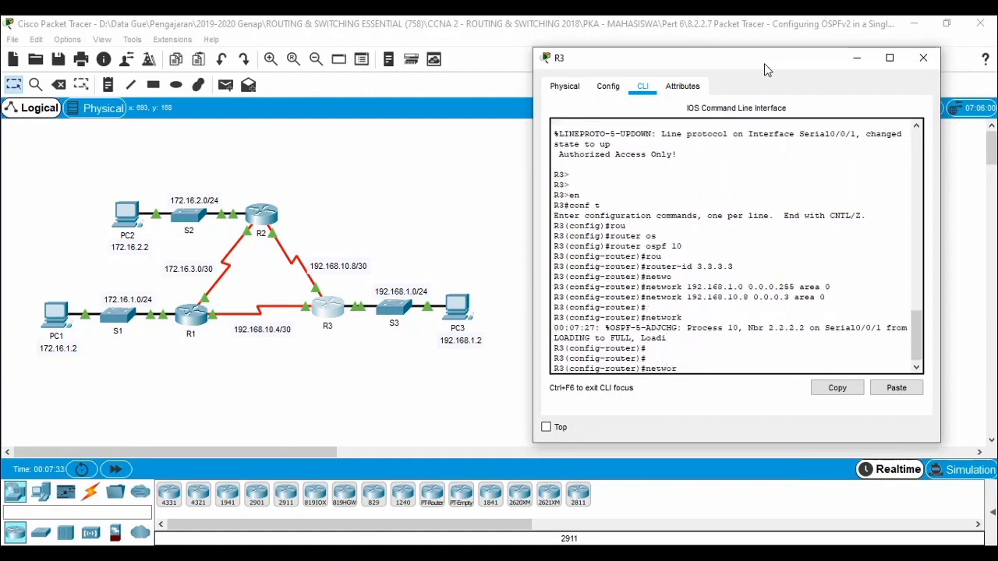
pyautogui.write('k 192.168')
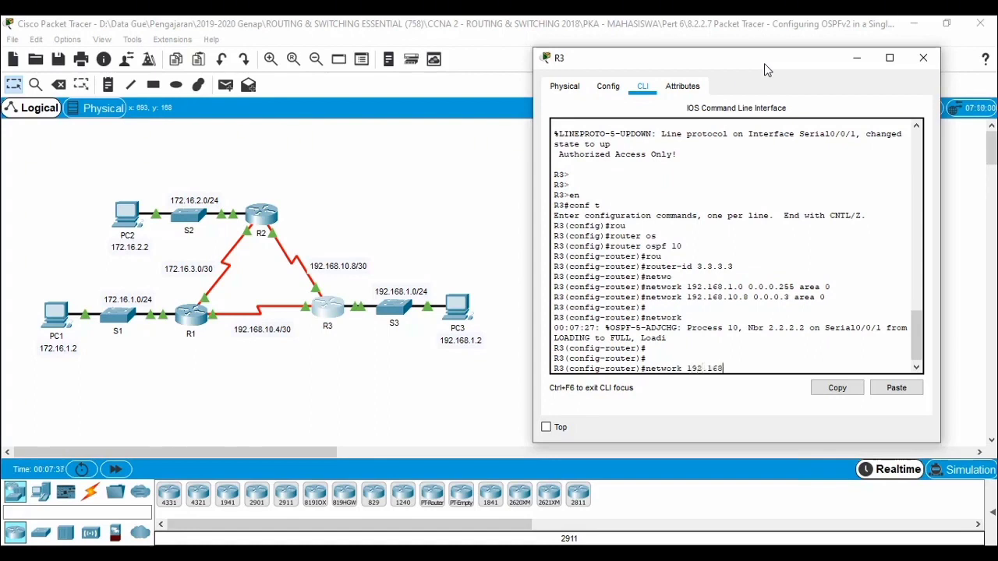
pyautogui.write('.10.4 0')
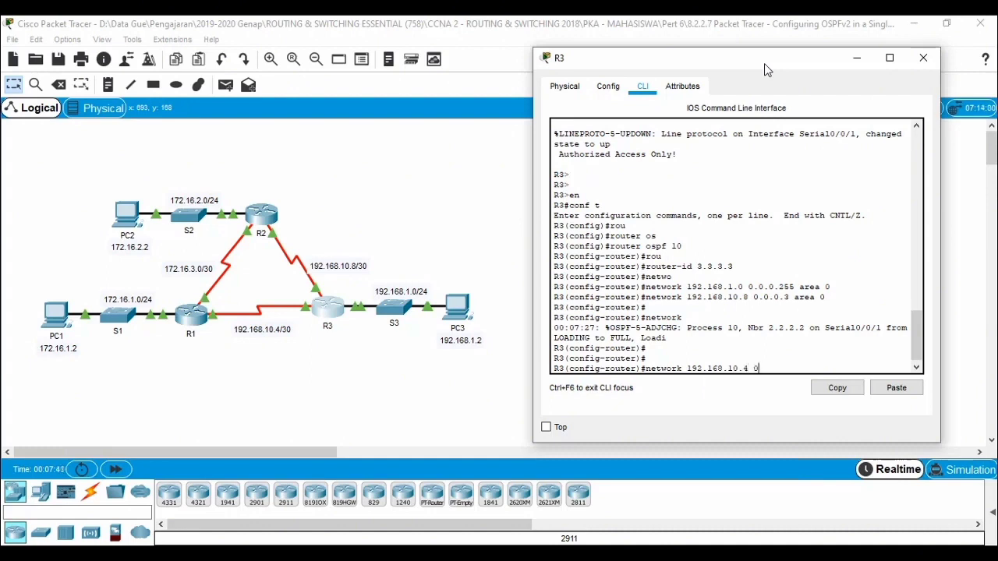
pyautogui.write('.0.0.3 area 0')
pyautogui.press('Return')
pyautogui.press('Return')
pyautogui.press('Return')
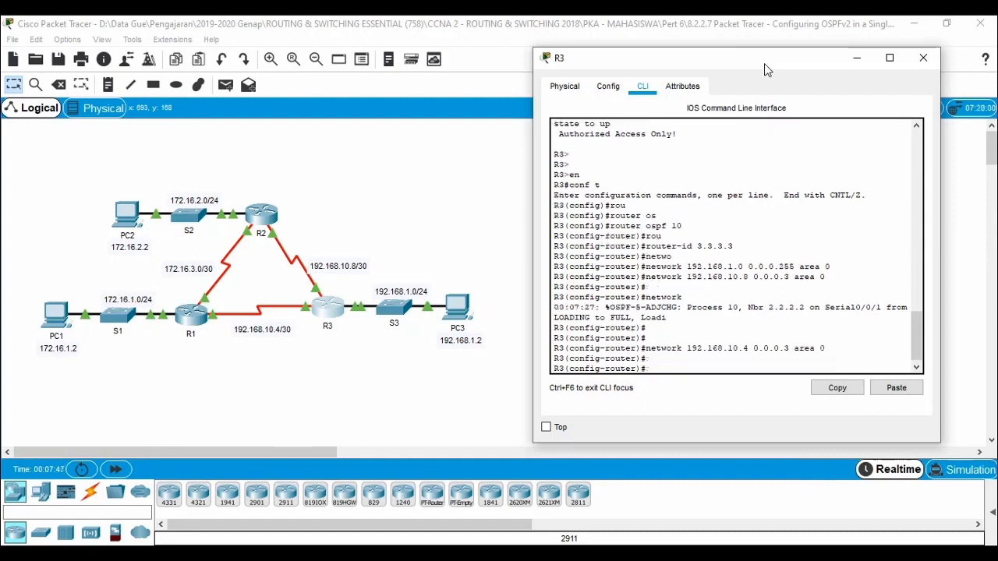
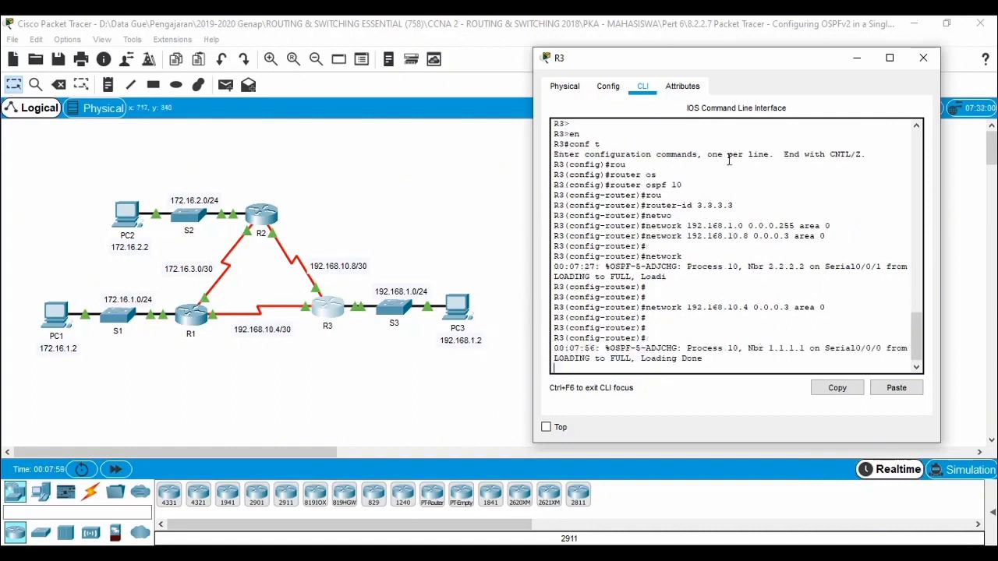
# Step: Close R3's window, send a simple PDU from PC1 to PC2 and show the PDU list
pyautogui.click(923, 57)
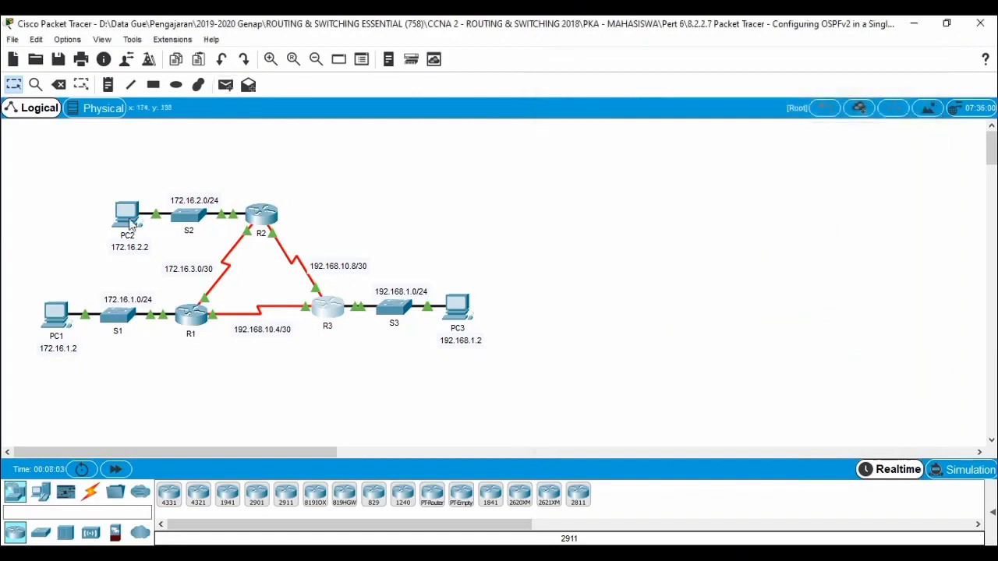
pyautogui.click(224, 86)
pyautogui.click(58, 314)
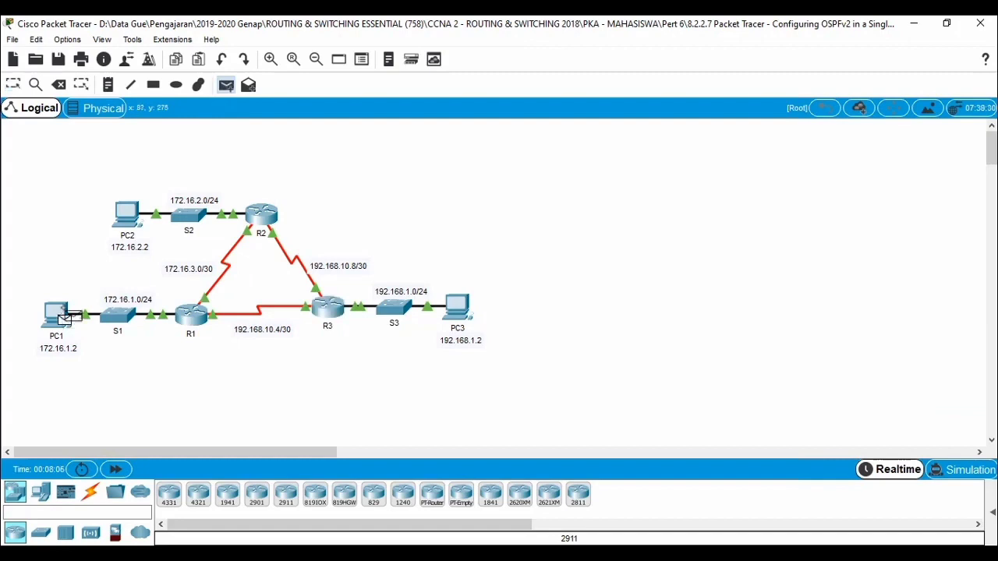
pyautogui.click(130, 234)
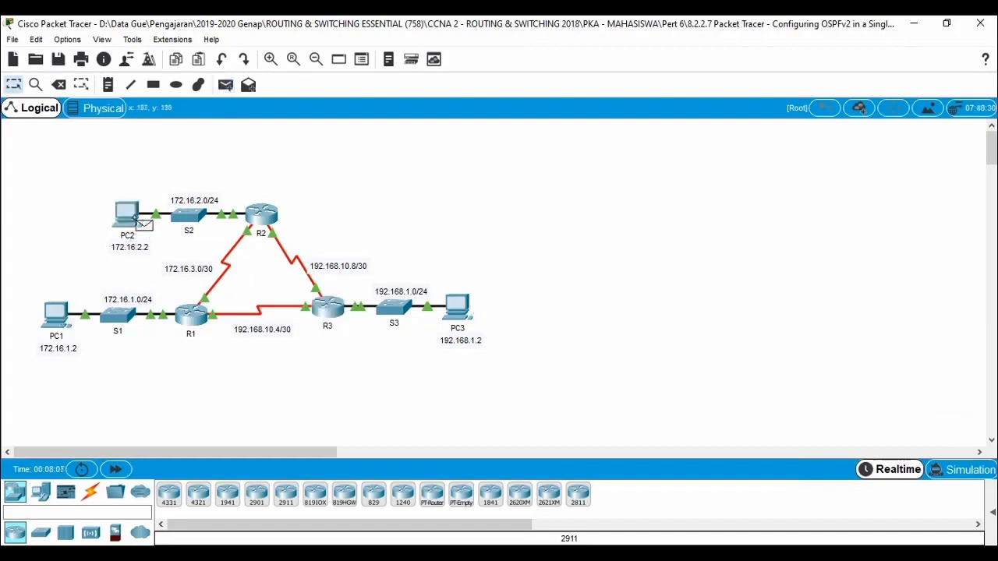
pyautogui.click(991, 511)
pyautogui.hotkey('alt', 'Tab')
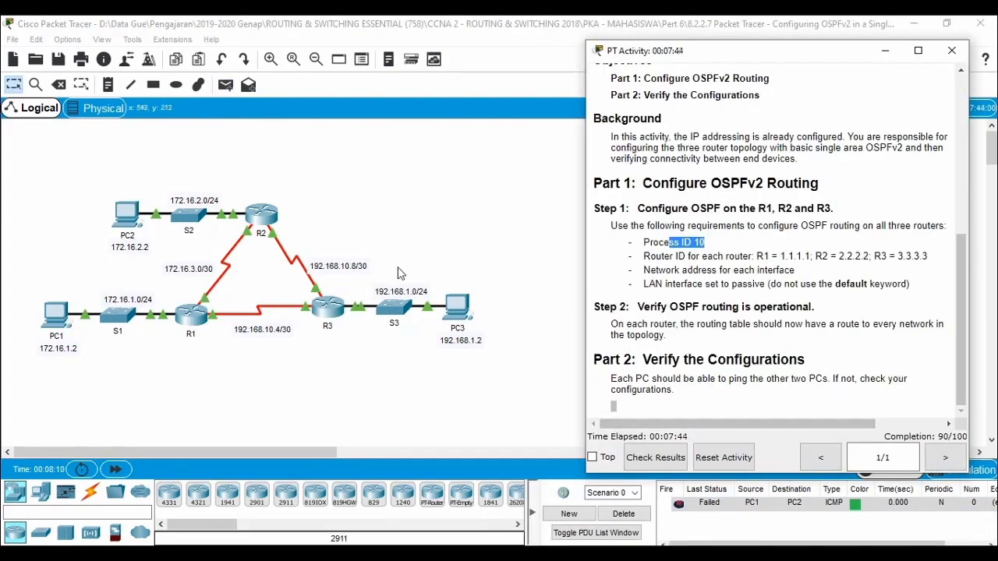
# Step: Repeat the simple PDU test from PC1 to PC2, and delete the scenario's PDU entries
pyautogui.click(224, 87)
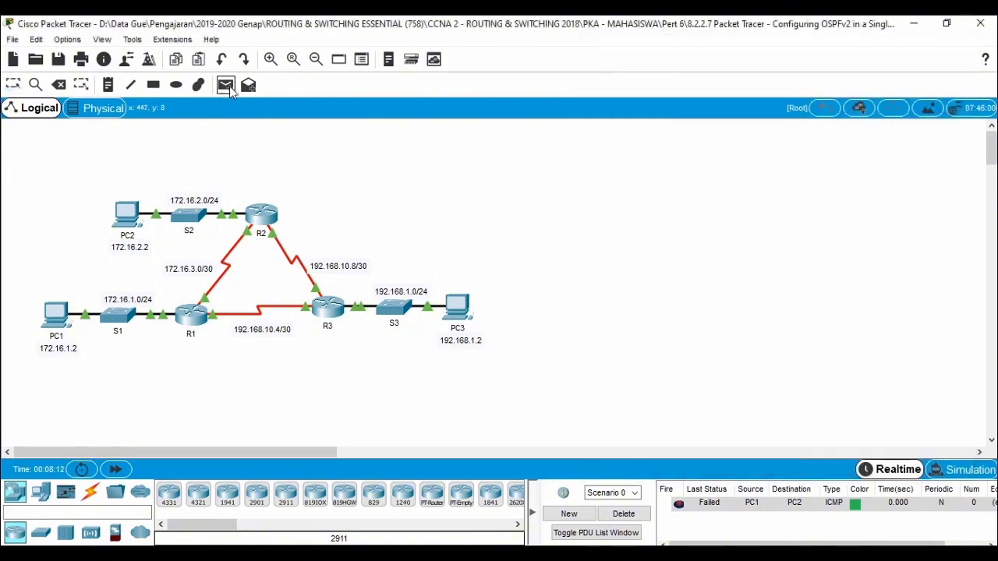
pyautogui.click(59, 315)
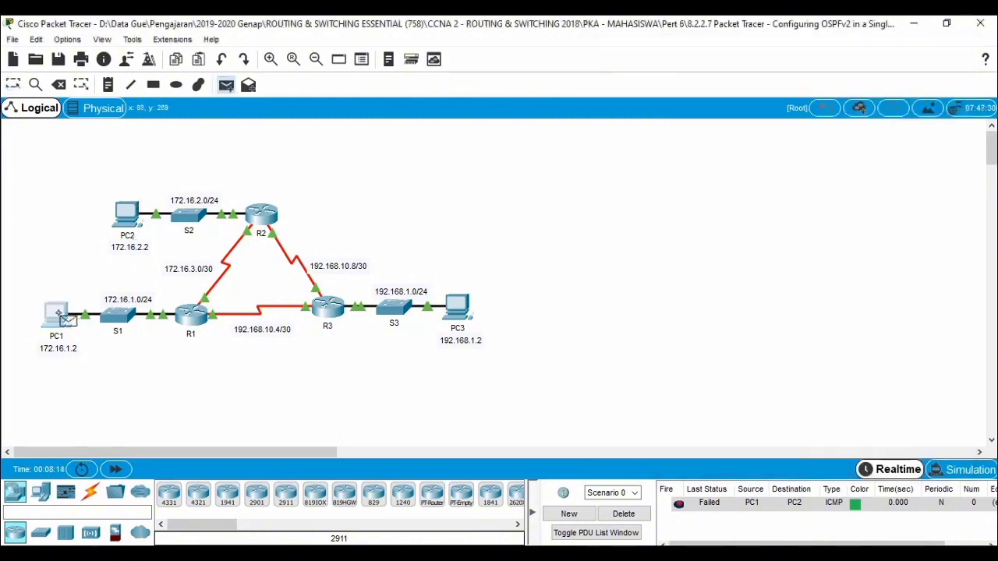
pyautogui.click(111, 224)
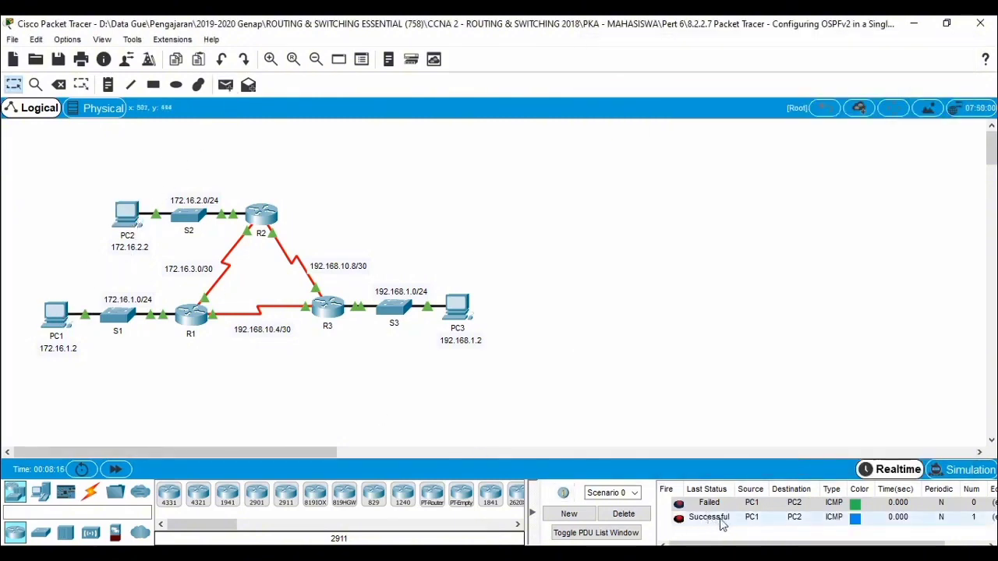
pyautogui.click(624, 514)
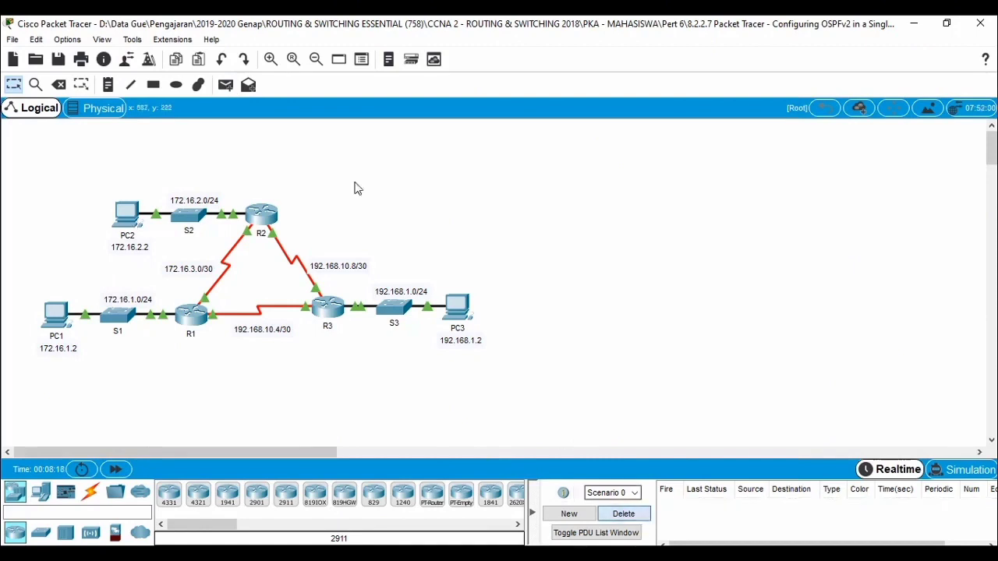
# Step: Test connectivity from PC1 to PC3 by sending a simple PDU twice, and delete the scenario's PDU entries
pyautogui.click(225, 84)
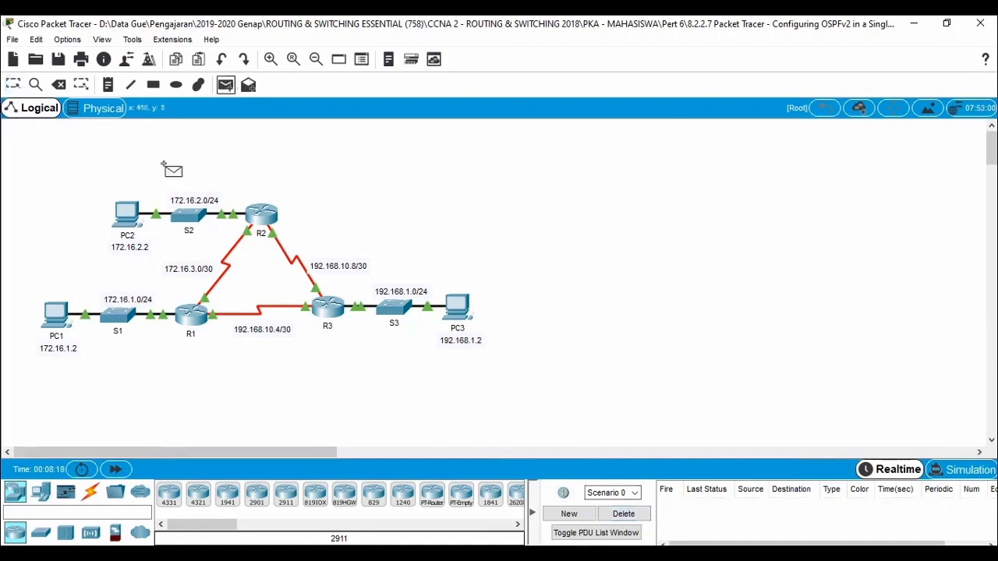
pyautogui.click(55, 316)
pyautogui.click(454, 308)
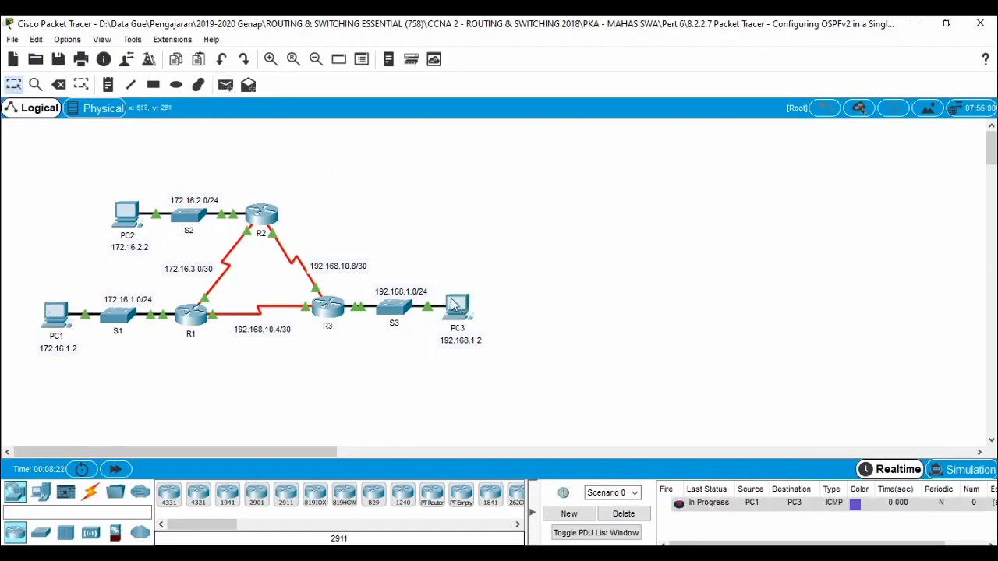
pyautogui.click(225, 84)
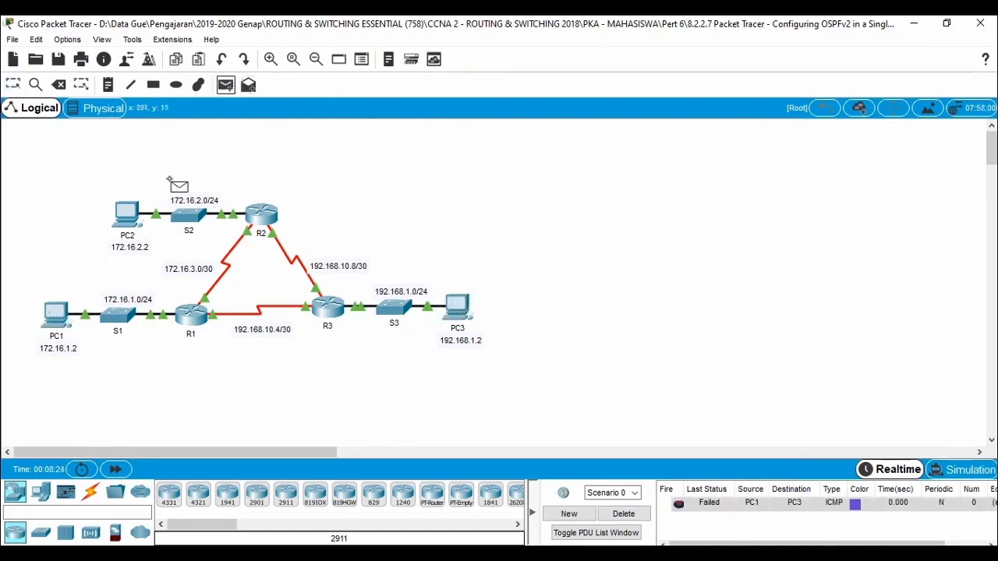
pyautogui.click(56, 314)
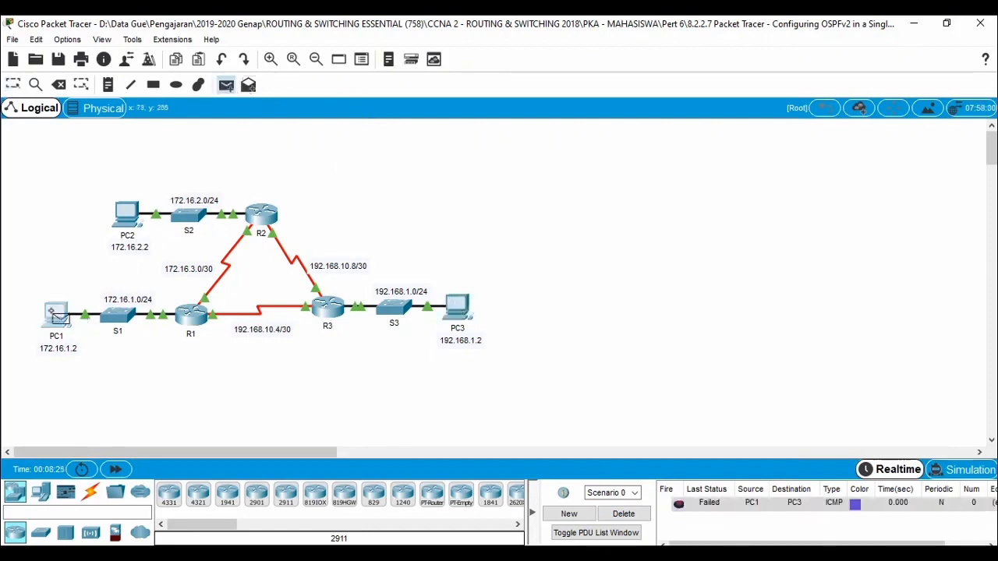
pyautogui.click(463, 311)
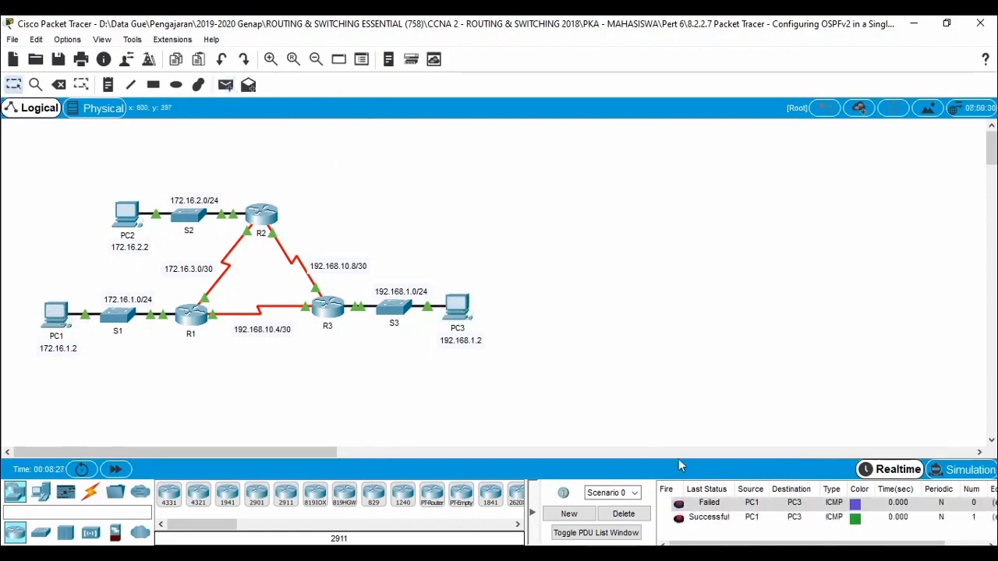
pyautogui.click(634, 515)
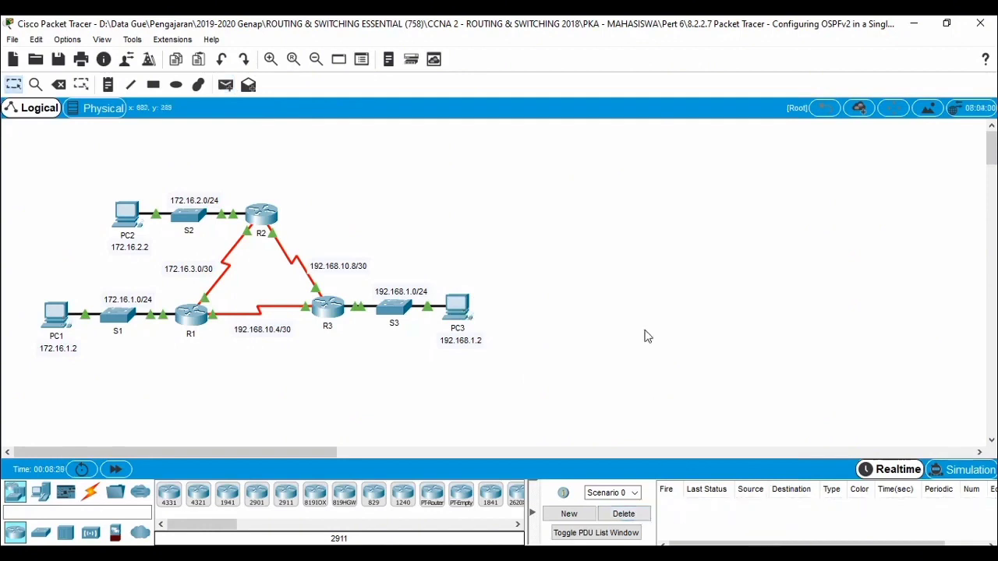
# Step: Check the activity results and examine the assessment items for R1, R2 and R3
pyautogui.click(305, 553)
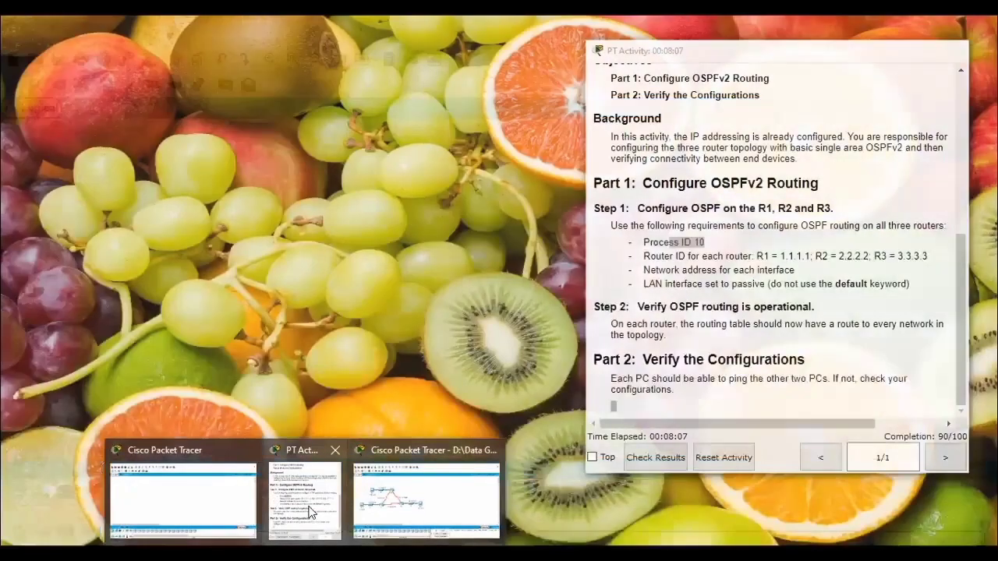
pyautogui.click(304, 499)
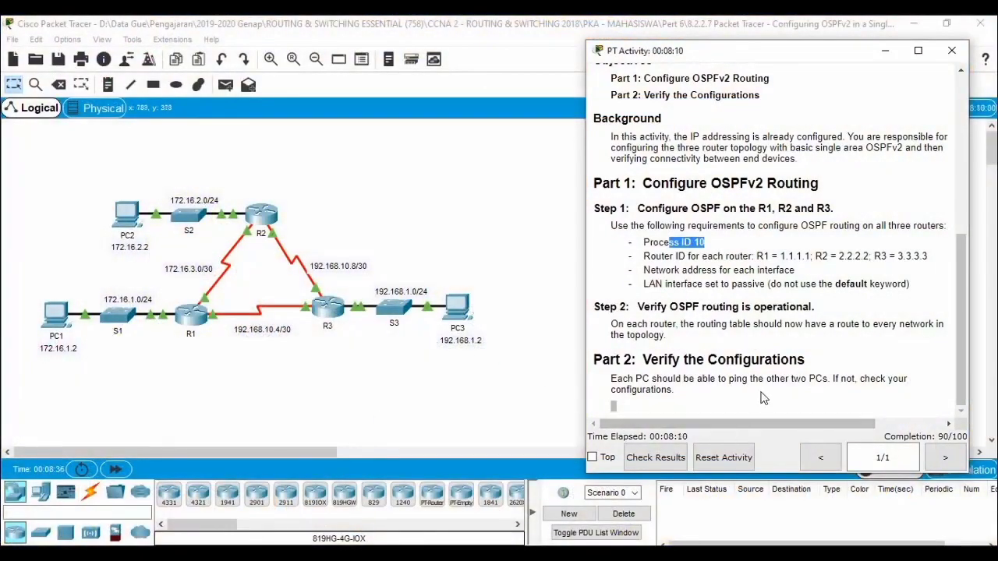
pyautogui.click(656, 458)
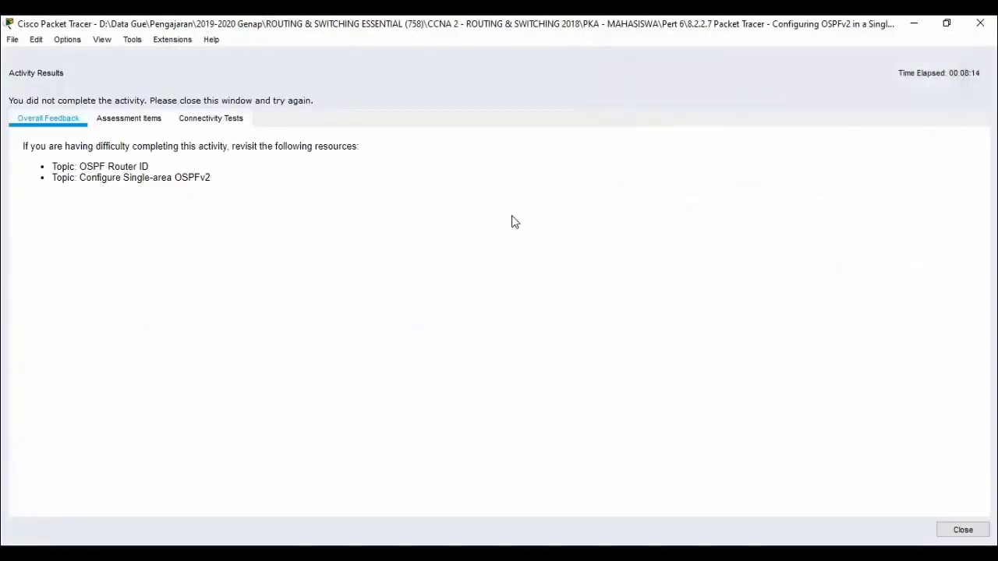
pyautogui.click(142, 123)
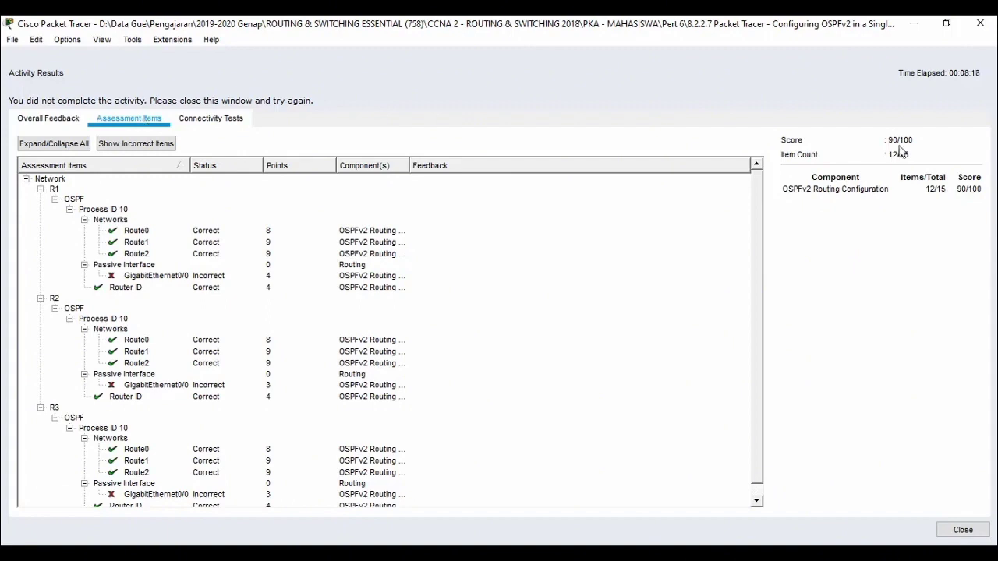
pyautogui.scroll(-1, 499, 296)
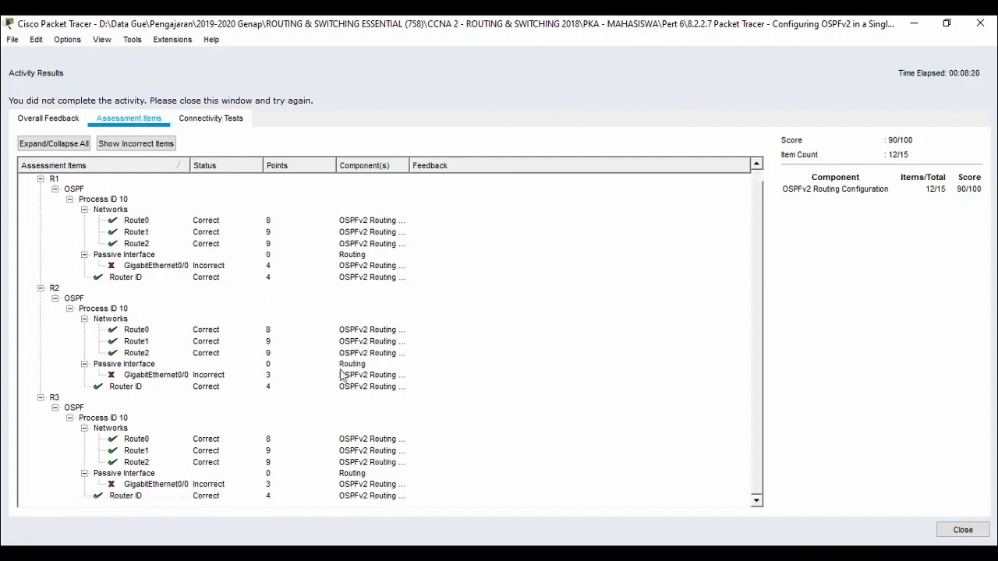
# Step: Restore the results window to a smaller size, close the results and review the passive LAN interface requirement in the instructions
pyautogui.click(946, 24)
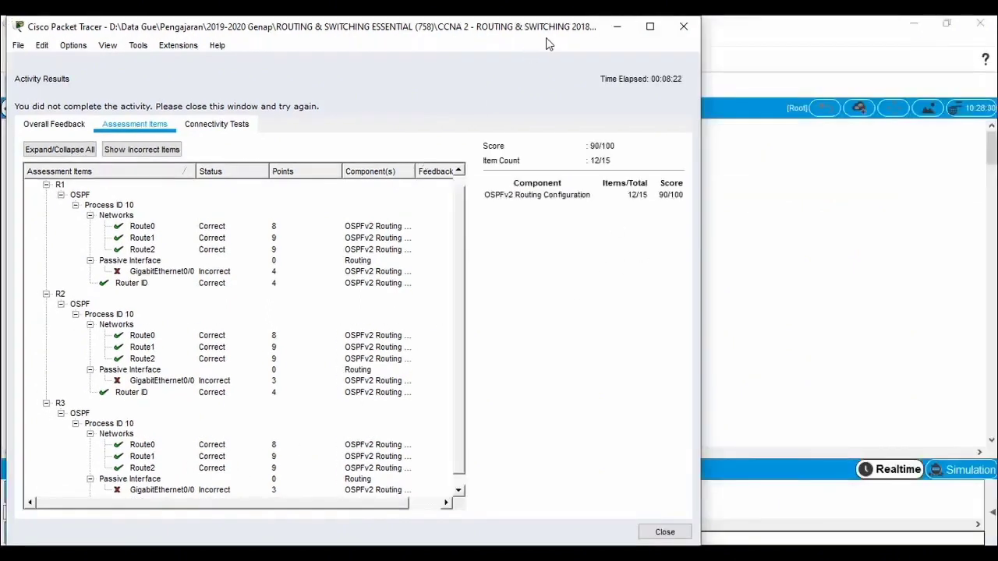
pyautogui.moveTo(550, 43)
pyautogui.mouseDown()
pyautogui.moveTo(873, 64)
pyautogui.moveTo(551, 61)
pyautogui.mouseUp()
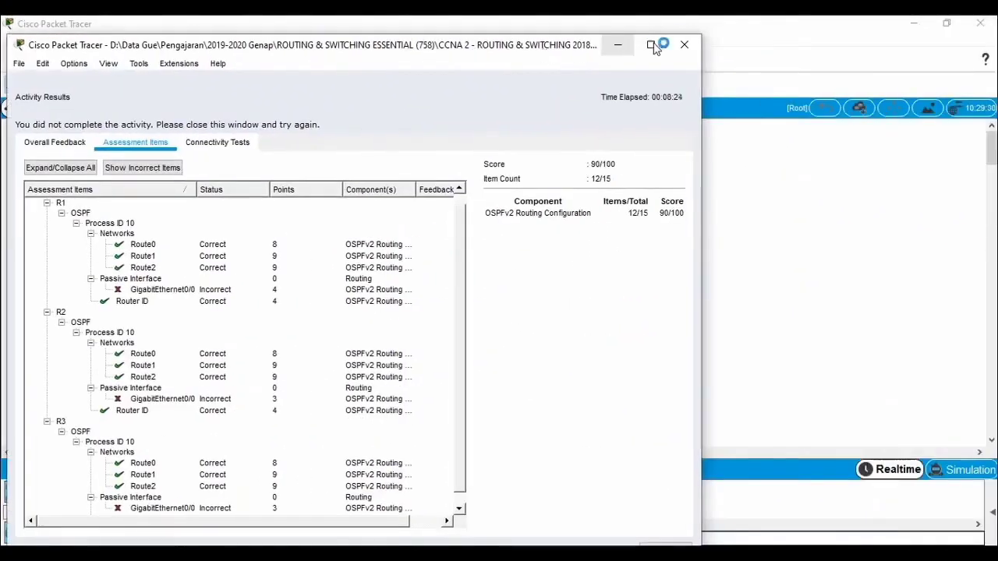
pyautogui.click(685, 45)
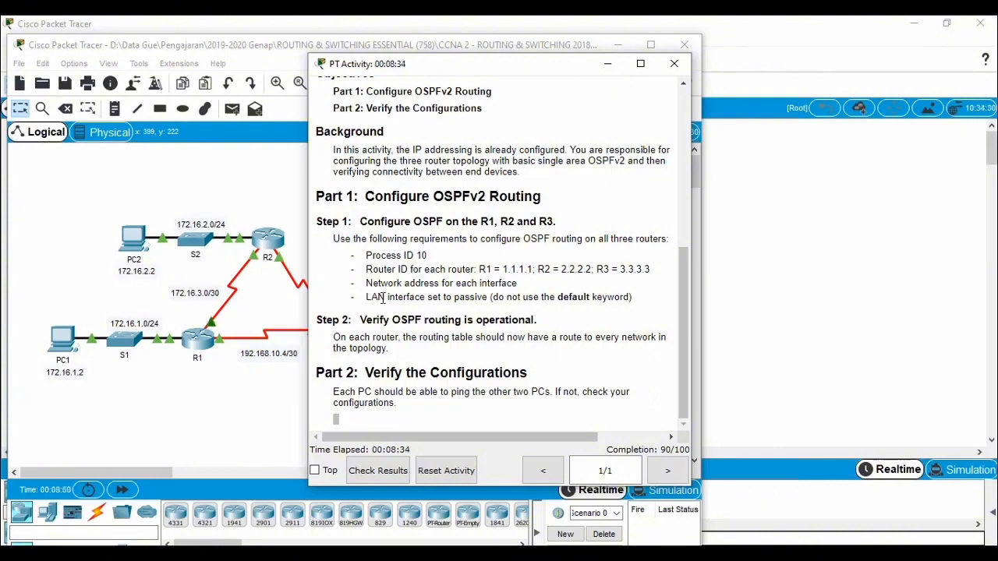
pyautogui.moveTo(365, 297); pyautogui.dragTo(496, 298)
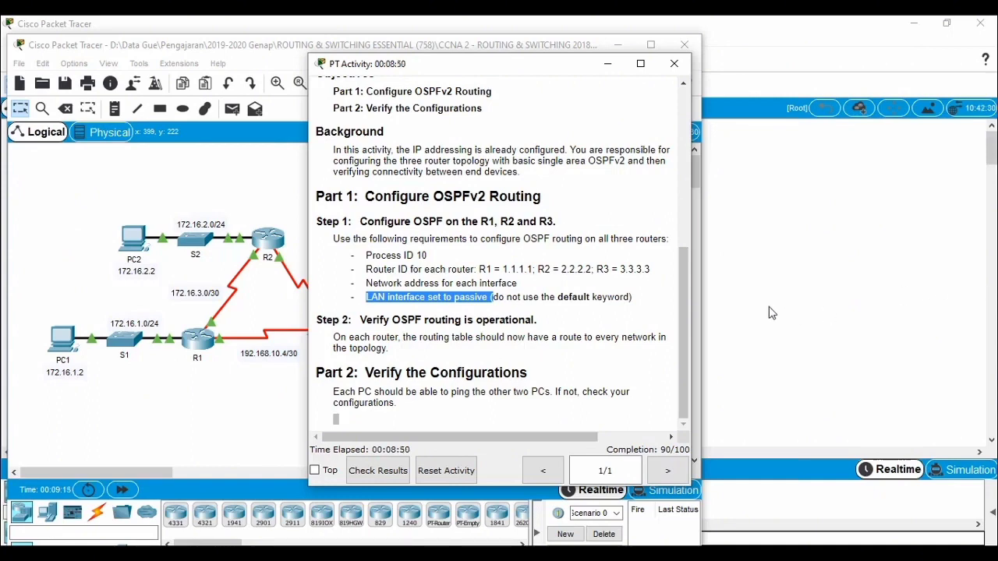
pyautogui.click(527, 296)
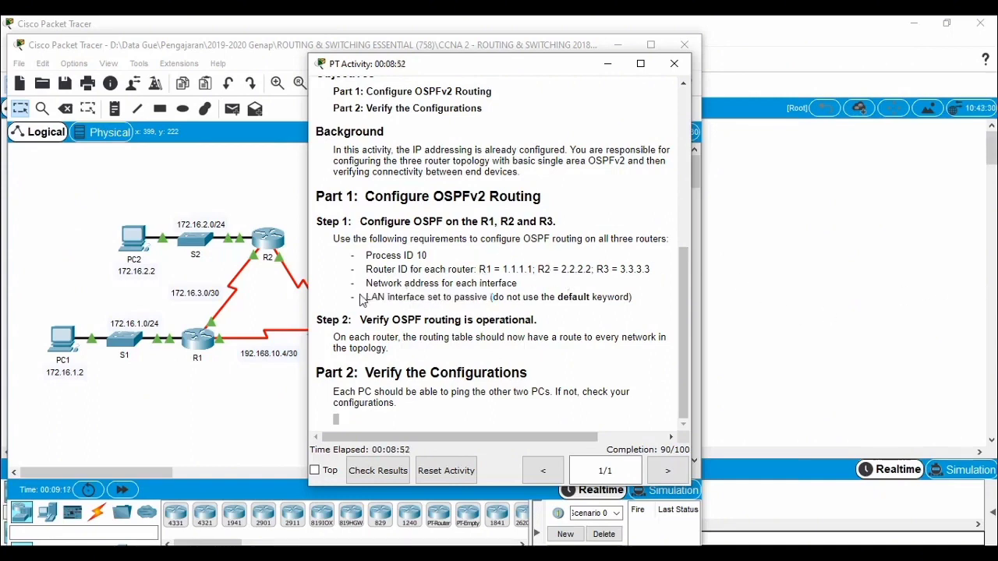
# Step: Set R1's LAN interface gigabitEthernet 0/0 as passive in OSPF process 10, and close the router's window
pyautogui.click(197, 343)
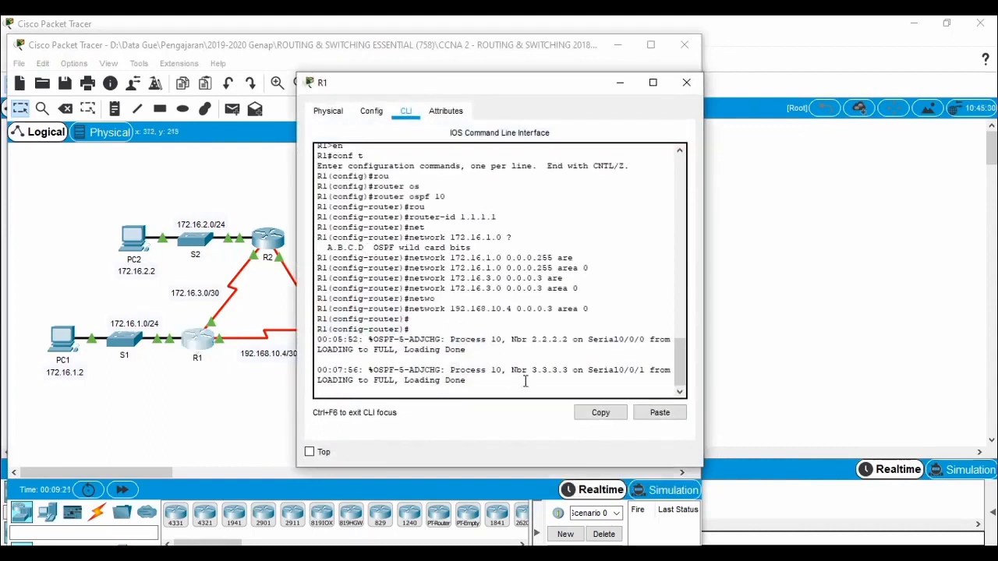
pyautogui.press('Return')
pyautogui.press('Return')
pyautogui.write('pass')
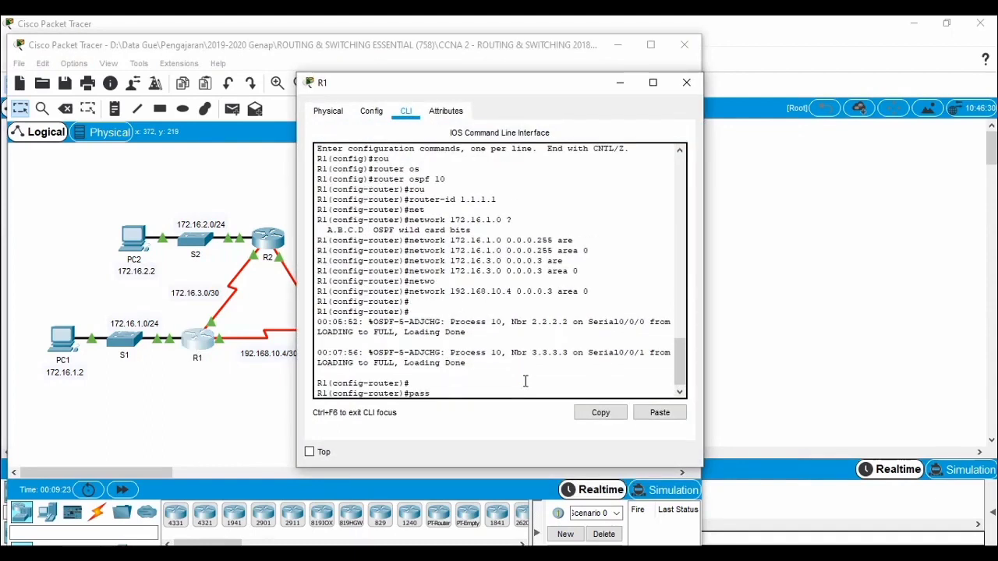
pyautogui.press('Tab')
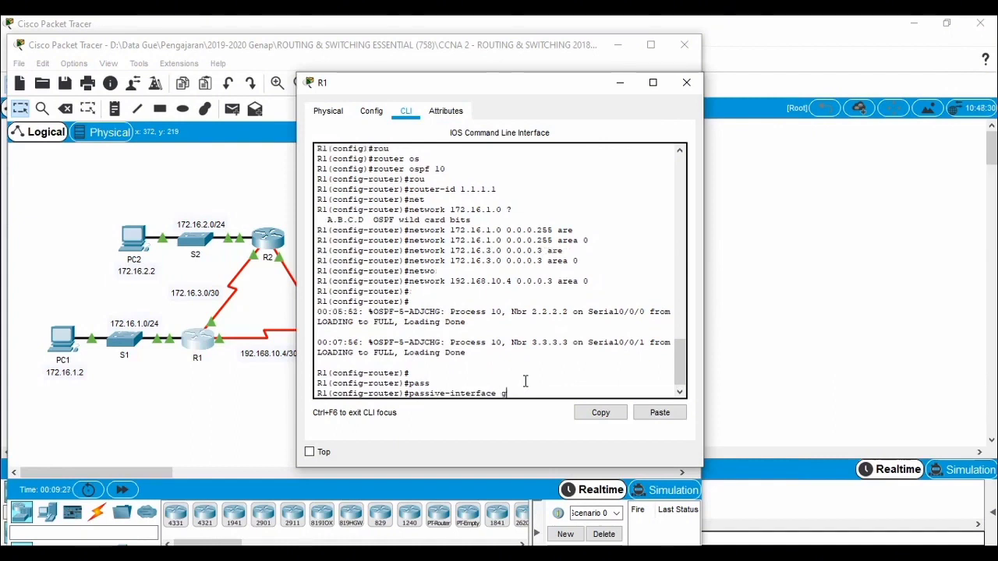
pyautogui.write('gi')
pyautogui.press('Tab')
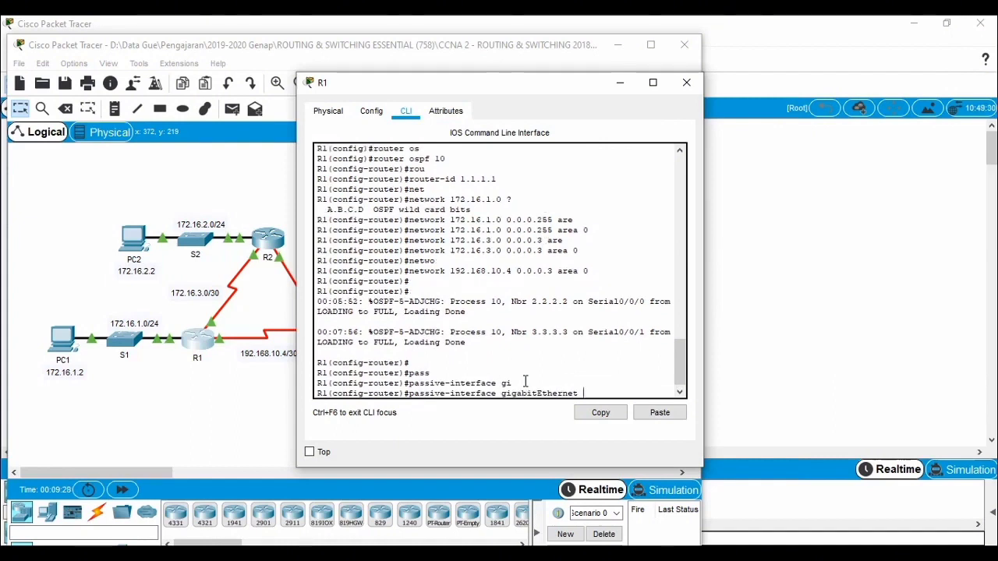
pyautogui.write('0/')
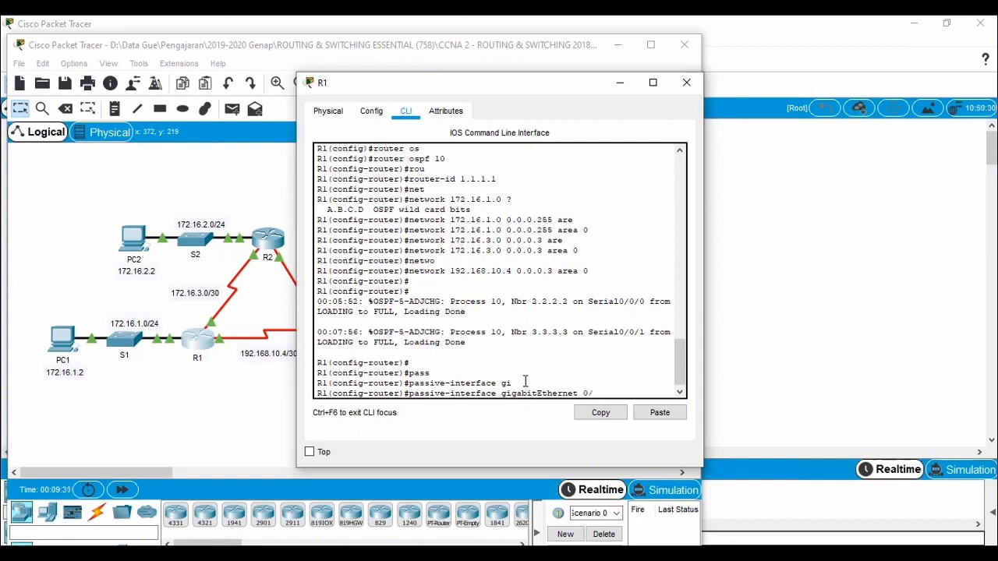
pyautogui.write('0')
pyautogui.press('Return')
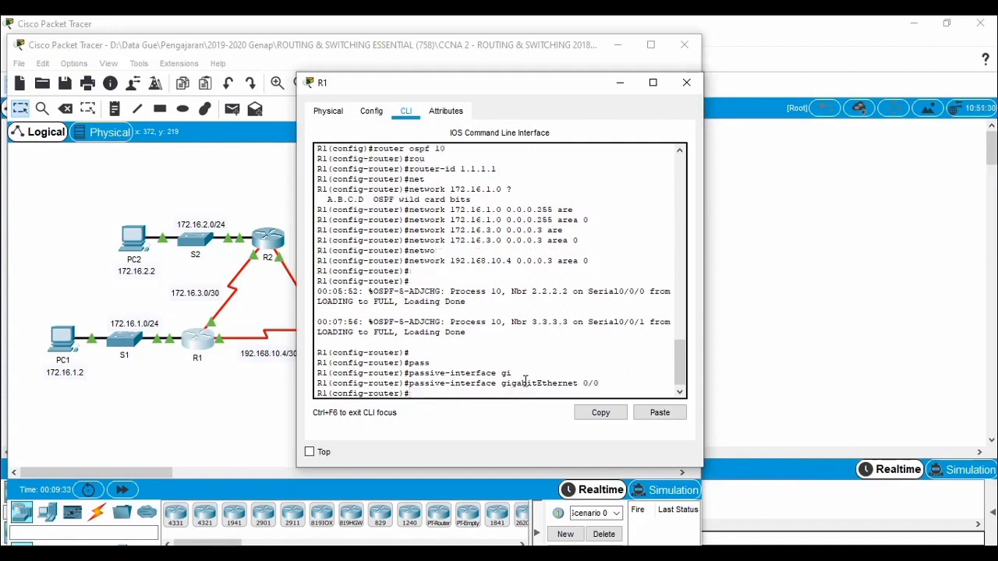
pyautogui.click(687, 82)
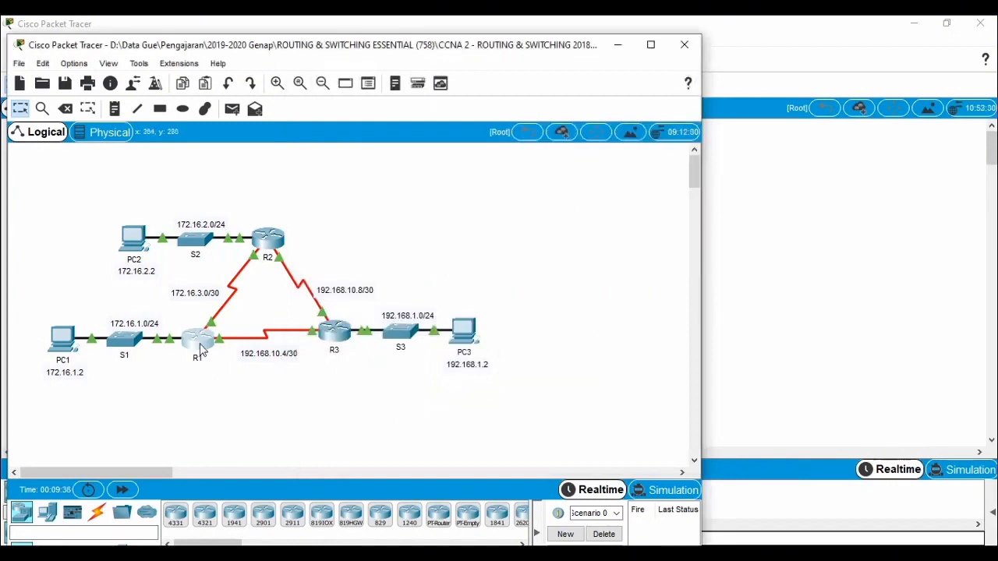
# Step: Set R2's LAN interface gigabitEthernet 0/0 as passive in OSPF process 10, and close the router's window
pyautogui.moveTo(200, 350)
pyautogui.click(274, 244)
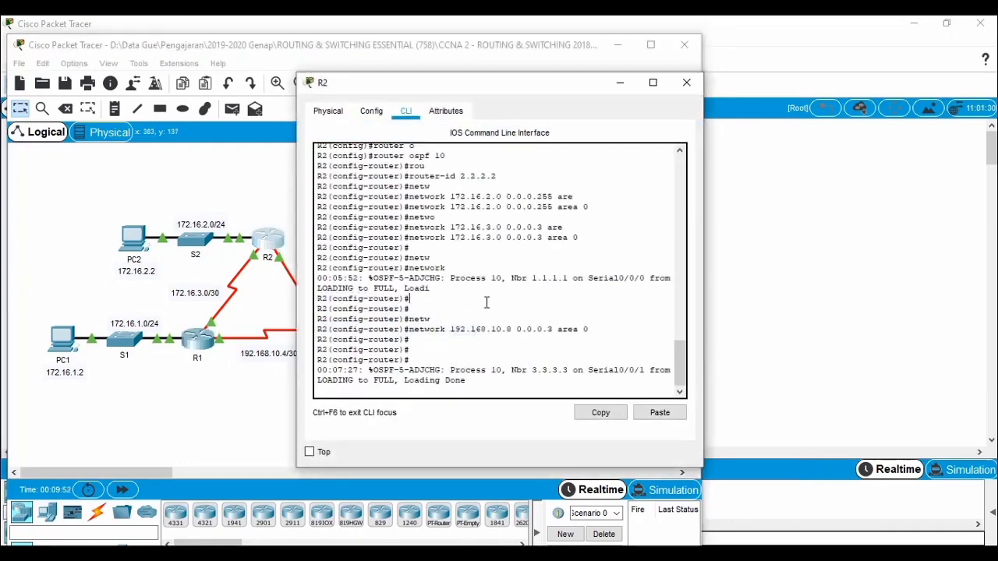
pyautogui.press('Return')
pyautogui.press('Return')
pyautogui.press('Return')
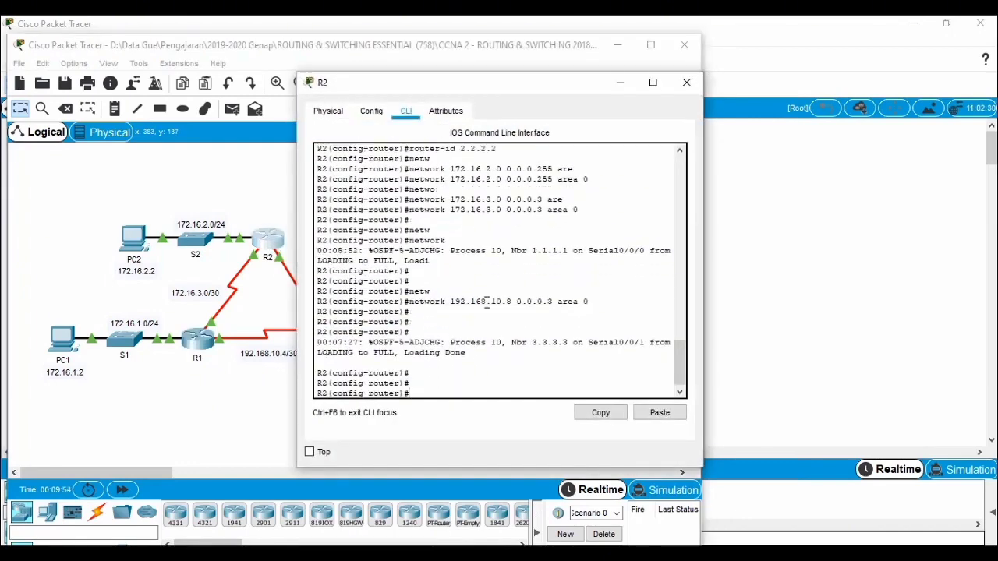
pyautogui.write('pas')
pyautogui.press('Tab')
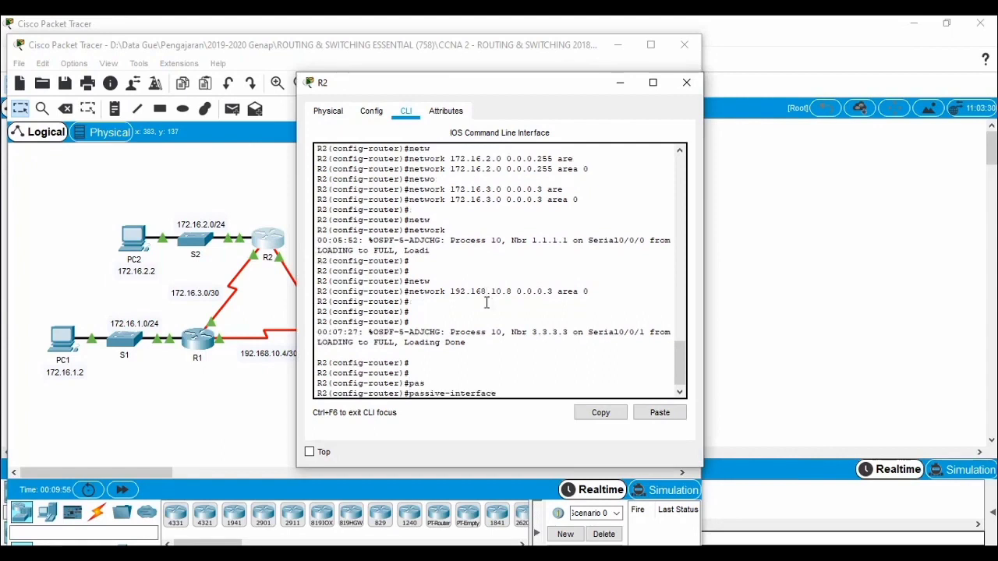
pyautogui.write('gi')
pyautogui.press('Tab')
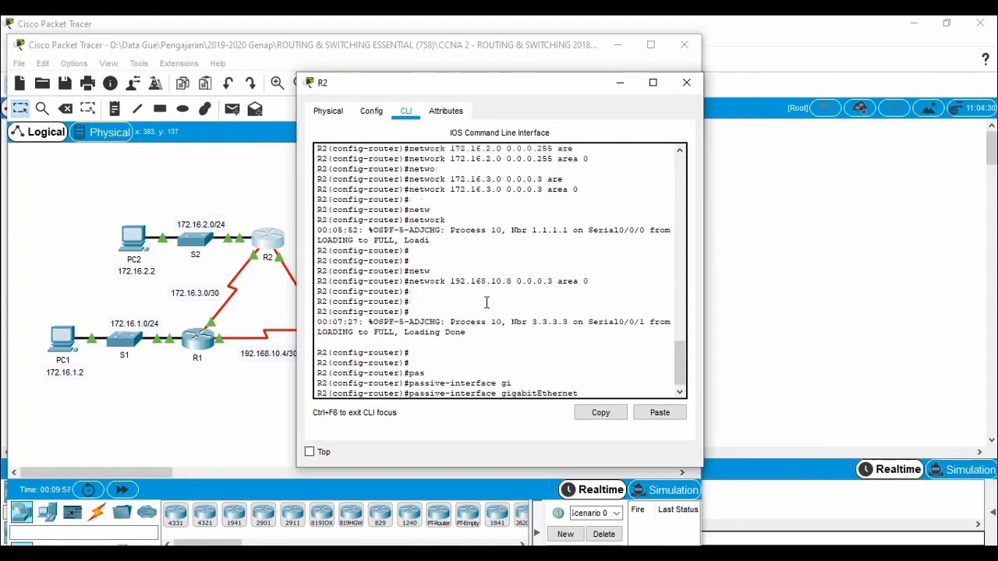
pyautogui.write('0/0')
pyautogui.press('Return')
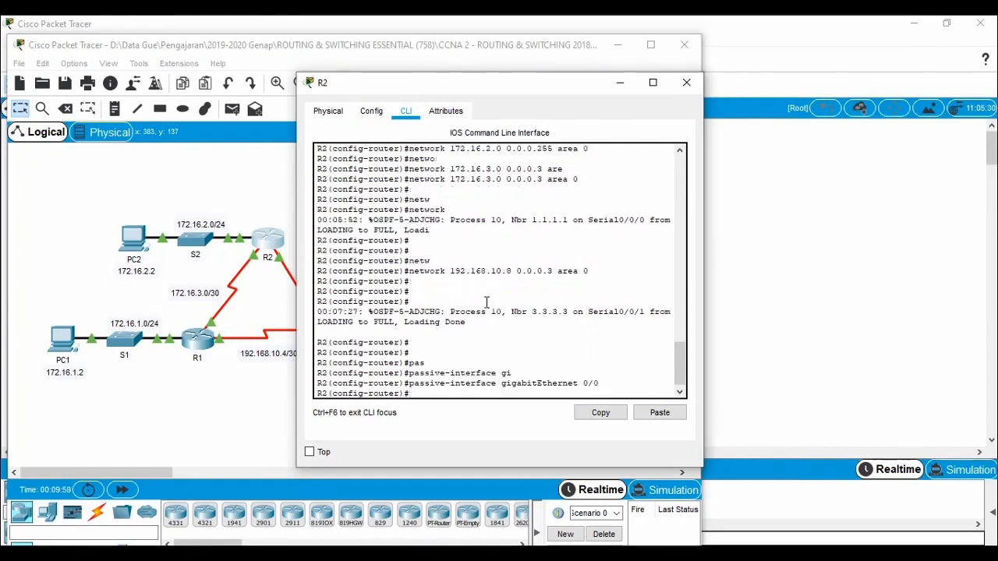
pyautogui.click(687, 82)
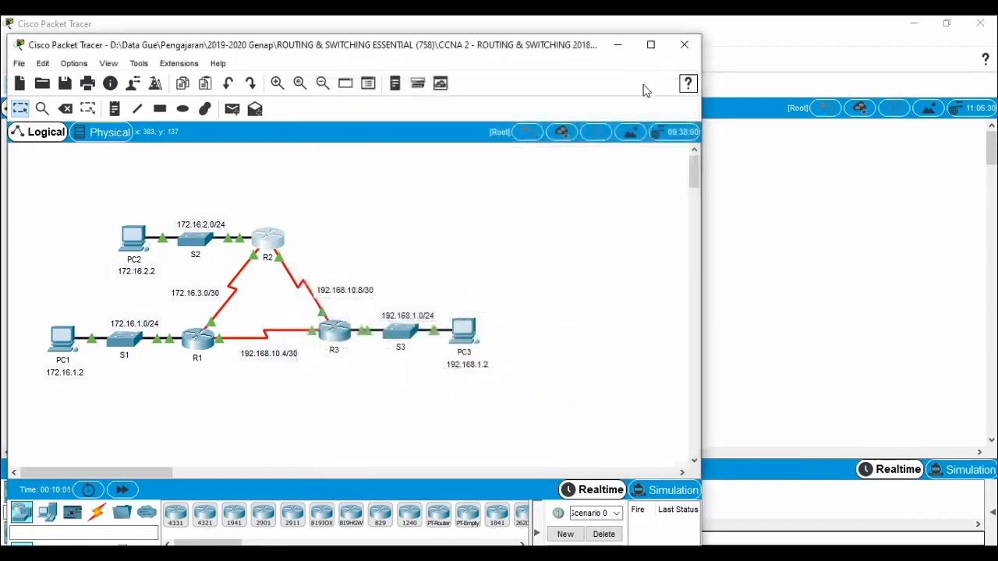
# Step: Set R3's LAN interface gigabitEthernet 0/0 as passive in OSPF process 10, and close the router's window
pyautogui.click(334, 335)
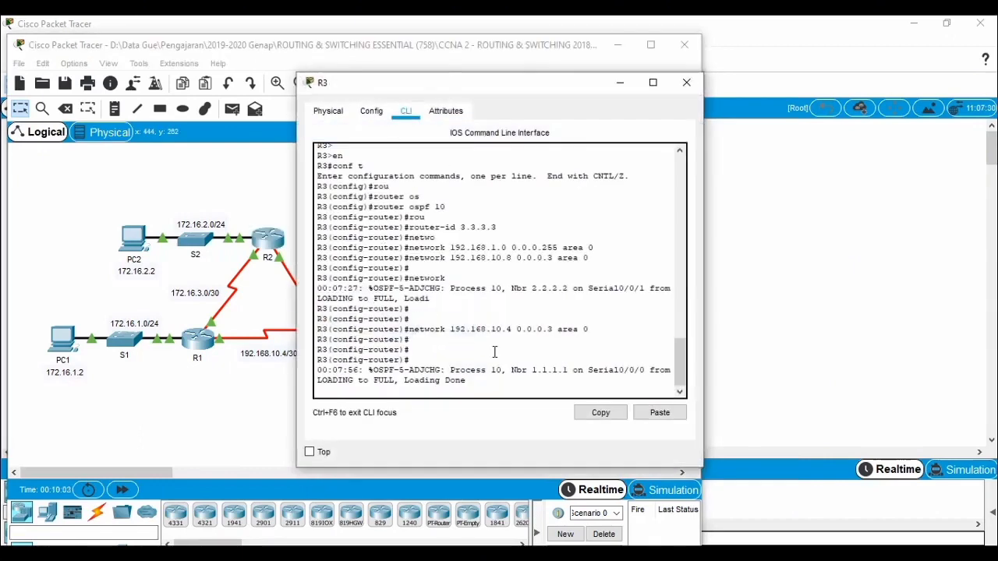
pyautogui.press('Return')
pyautogui.press('Return')
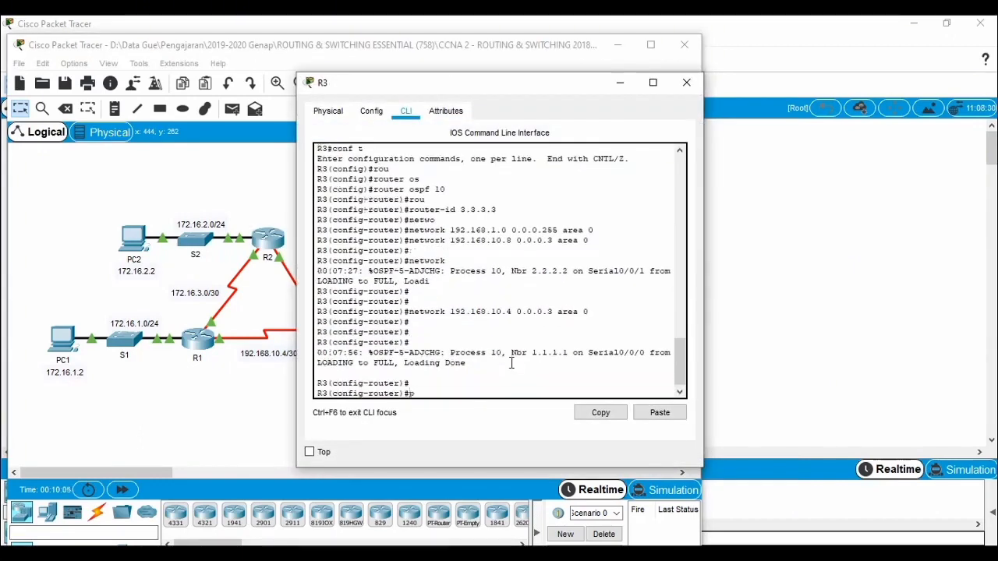
pyautogui.write('pas')
pyautogui.press('Tab')
pyautogui.write('g')
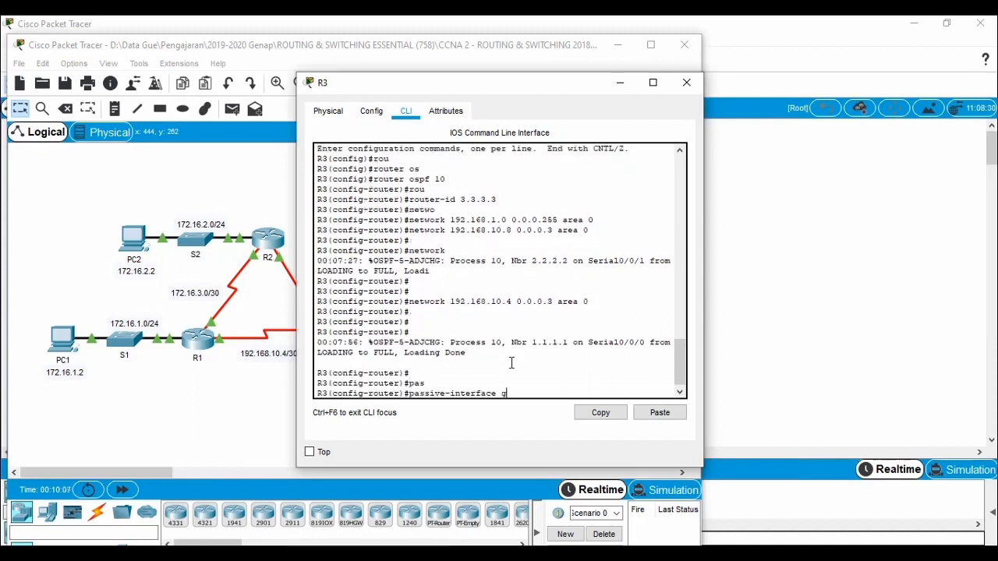
pyautogui.write('i')
pyautogui.press('Tab')
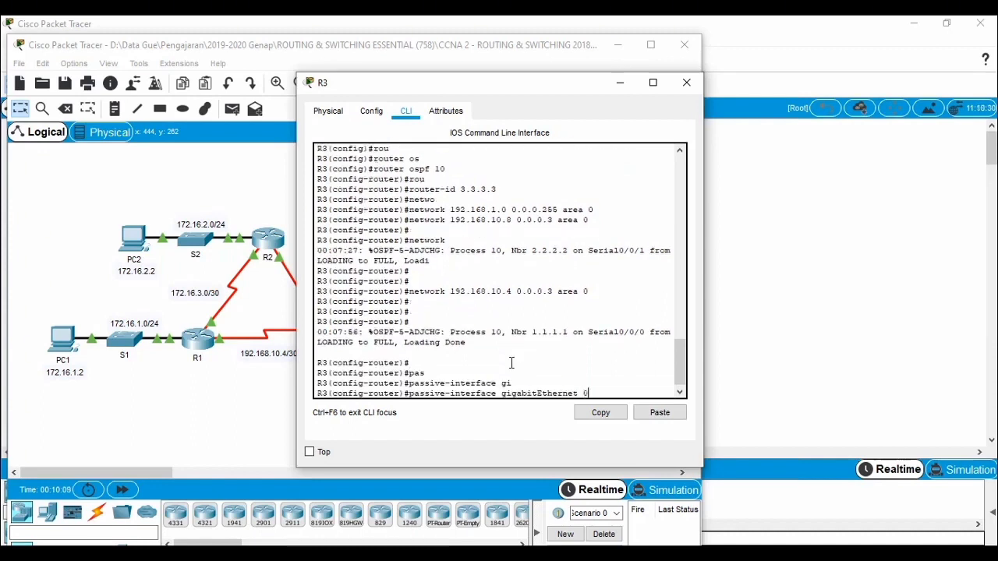
pyautogui.write('0/0')
pyautogui.press('Return')
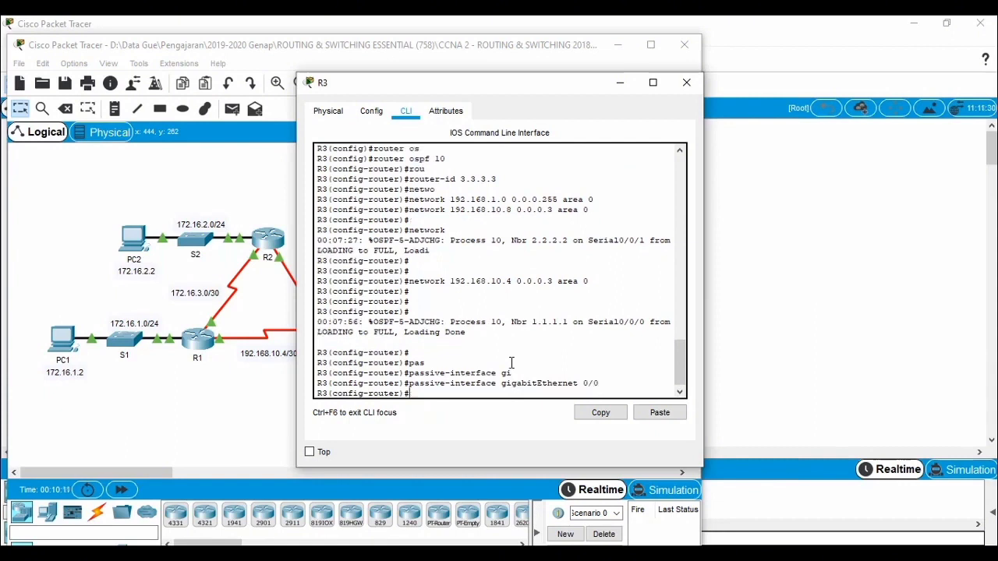
pyautogui.click(681, 83)
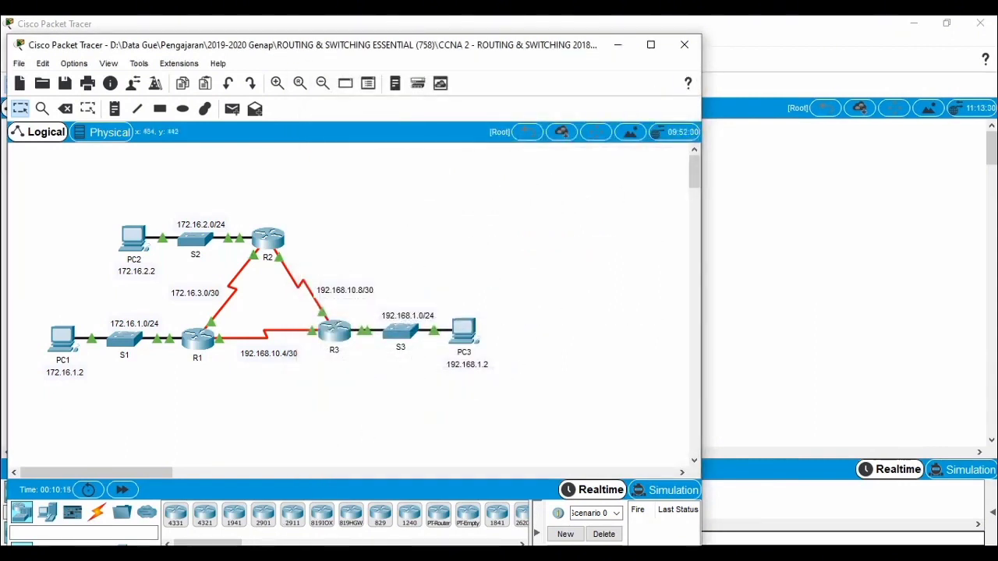
# Step: Bring up the activity instructions, check the results and assessment items for the three routers, and close the results
pyautogui.click(305, 554)
pyautogui.click(444, 492)
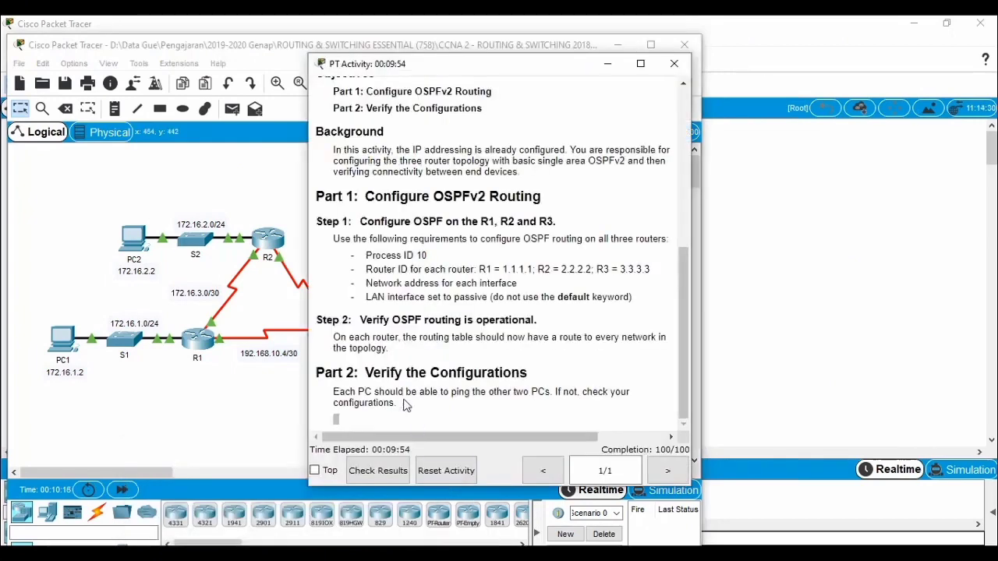
pyautogui.click(383, 473)
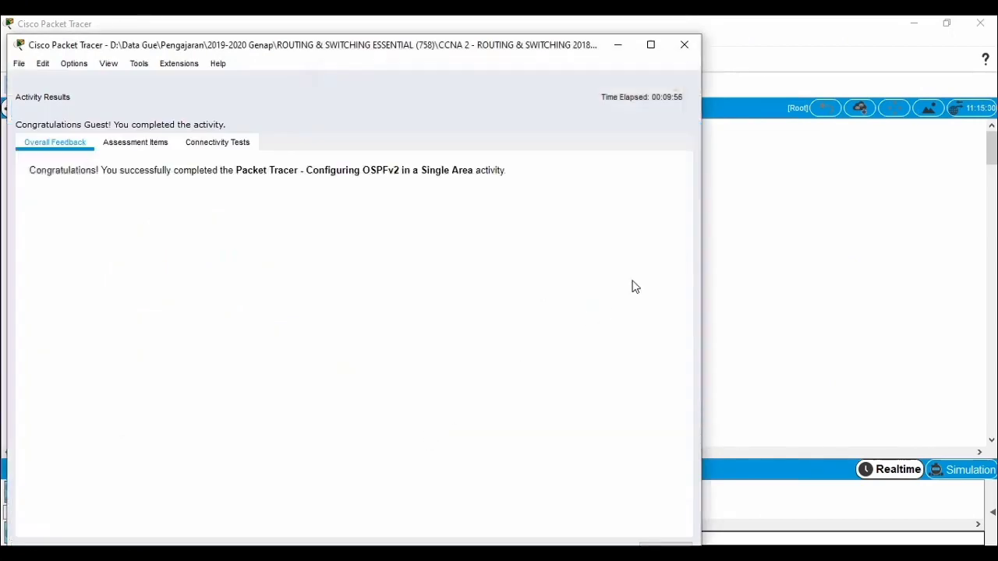
pyautogui.click(154, 148)
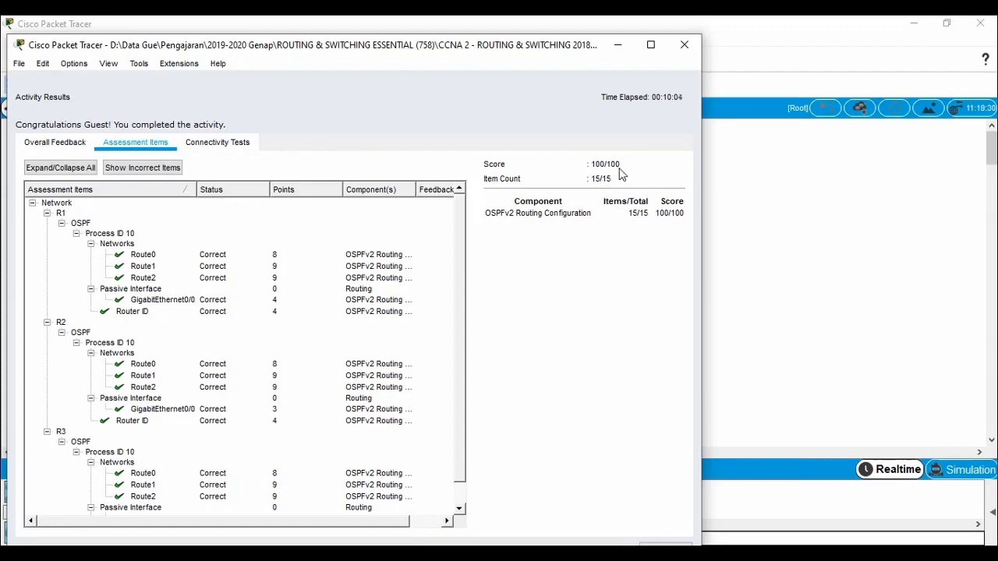
pyautogui.click(684, 45)
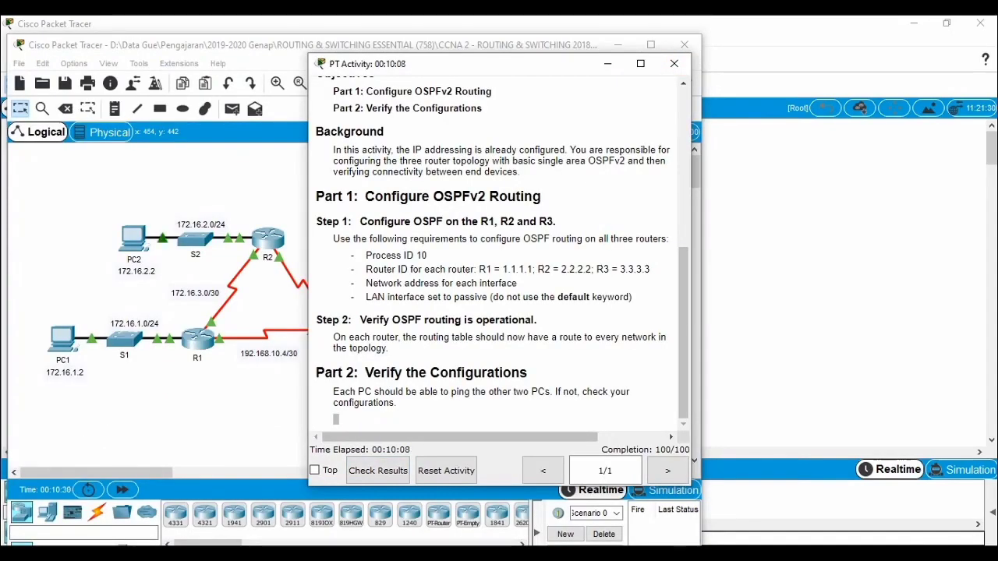